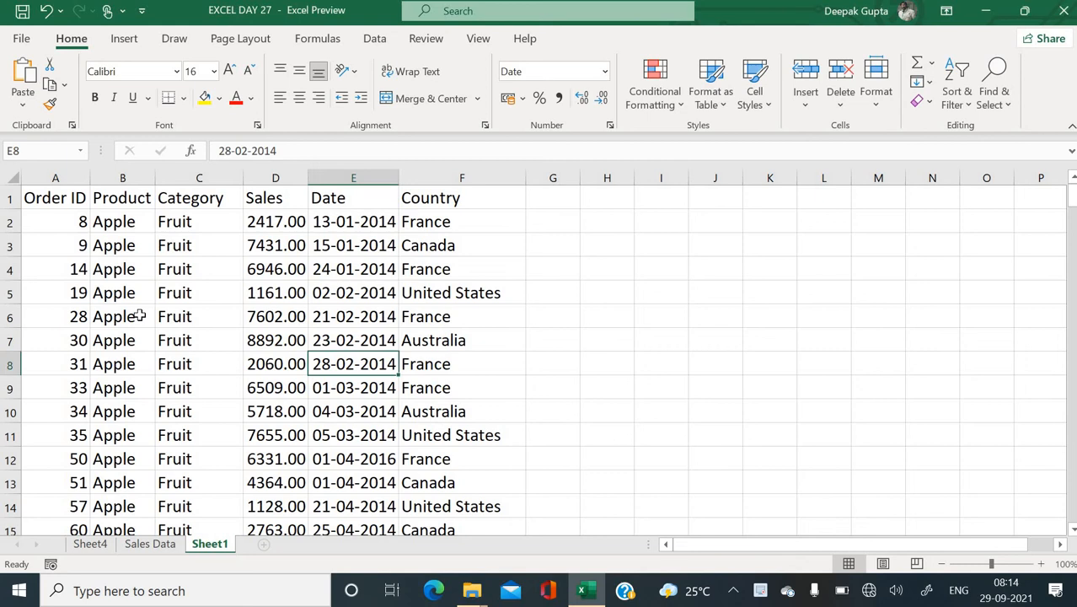
# Try the landscape and portrait orientations in Page Setup, keep Portrait, and preview the printed sheet
pyautogui.click(224, 295)
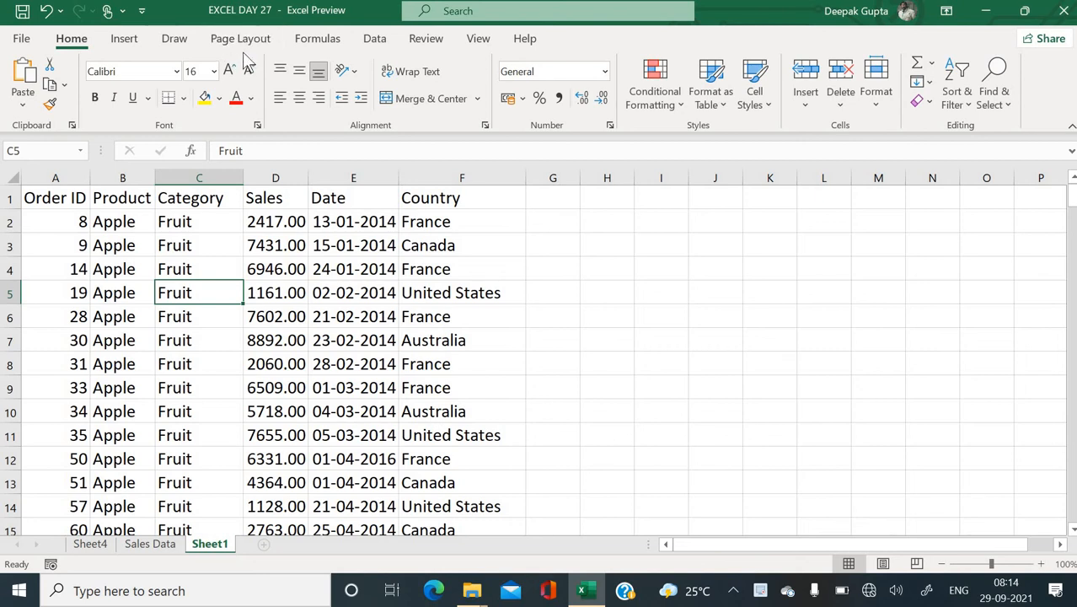
pyautogui.click(176, 271)
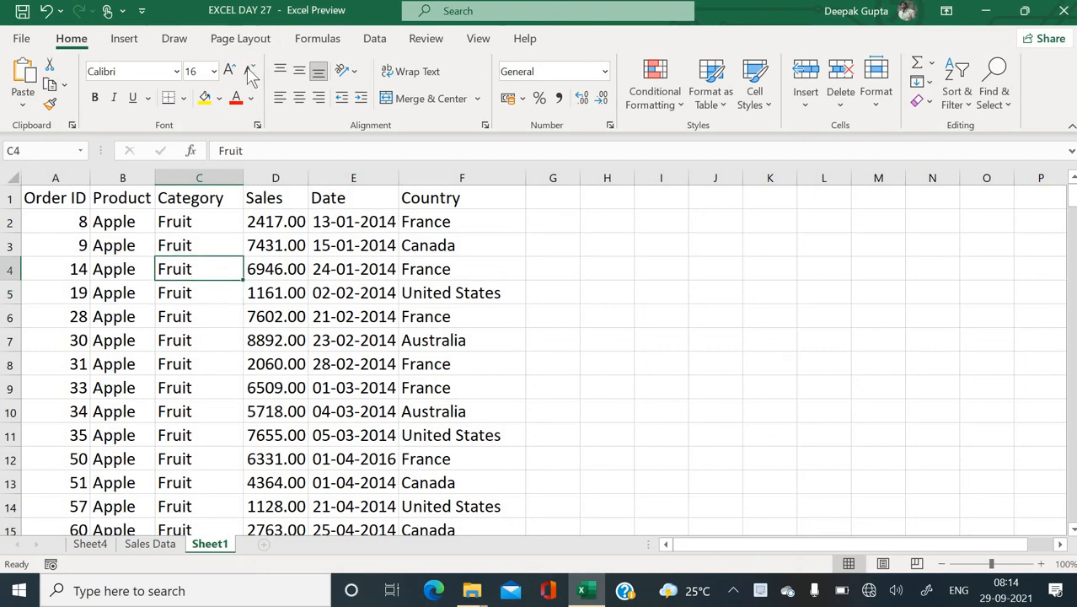
pyautogui.click(246, 42)
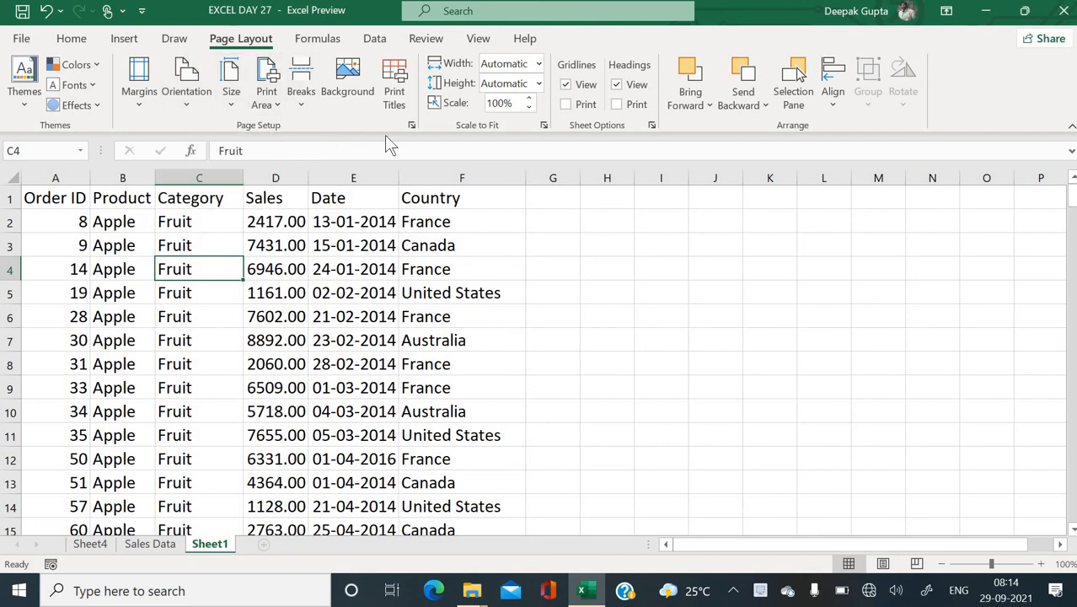
pyautogui.click(411, 128)
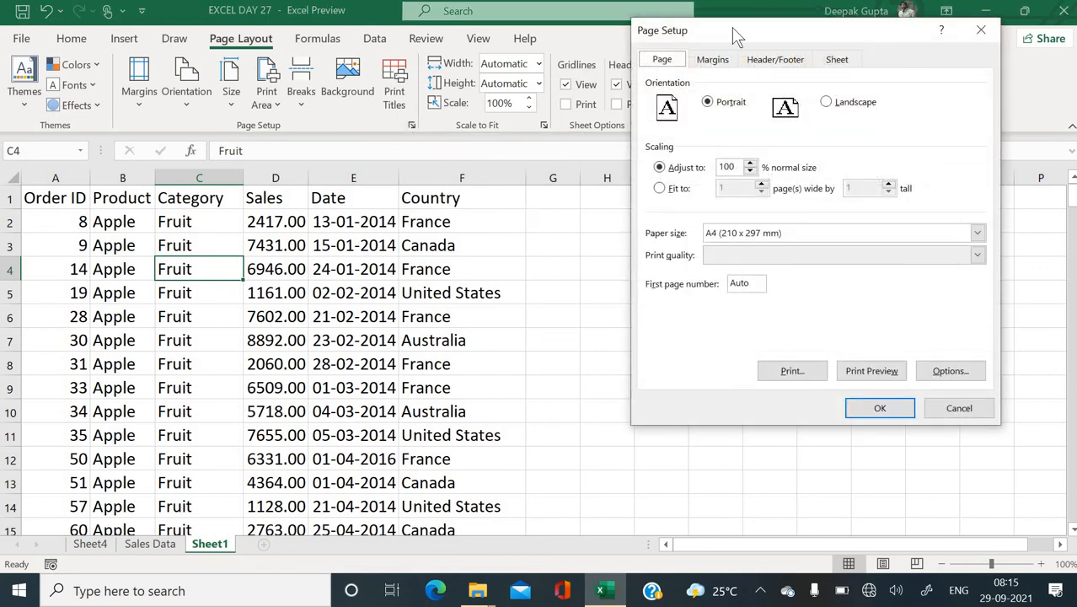
pyautogui.moveTo(731, 32); pyautogui.dragTo(414, 109)
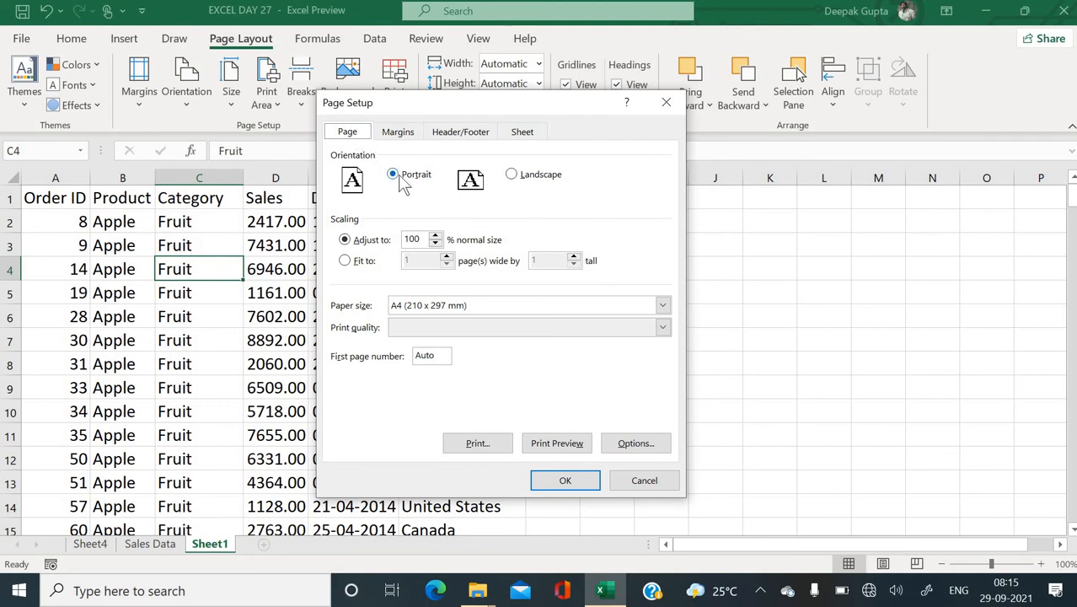
pyautogui.click(521, 181)
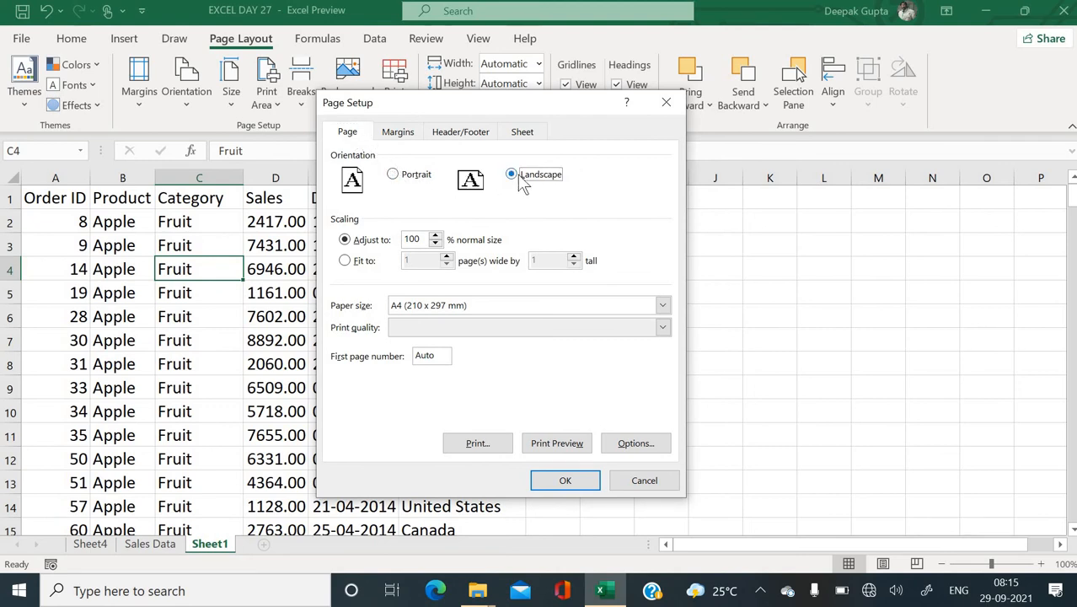
pyautogui.click(412, 179)
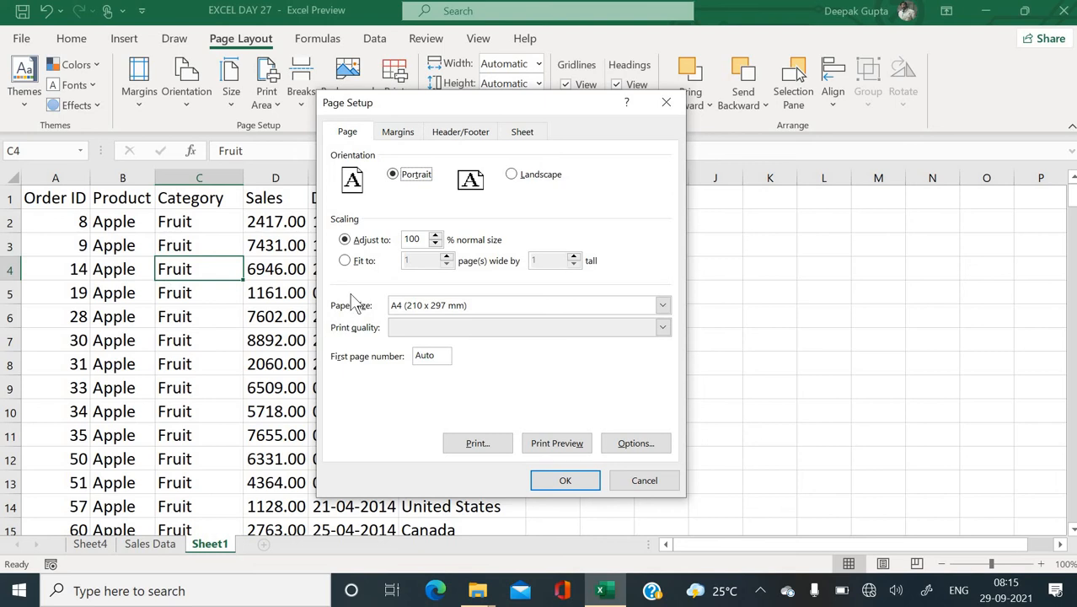
pyautogui.moveTo(544, 112); pyautogui.dragTo(446, 313)
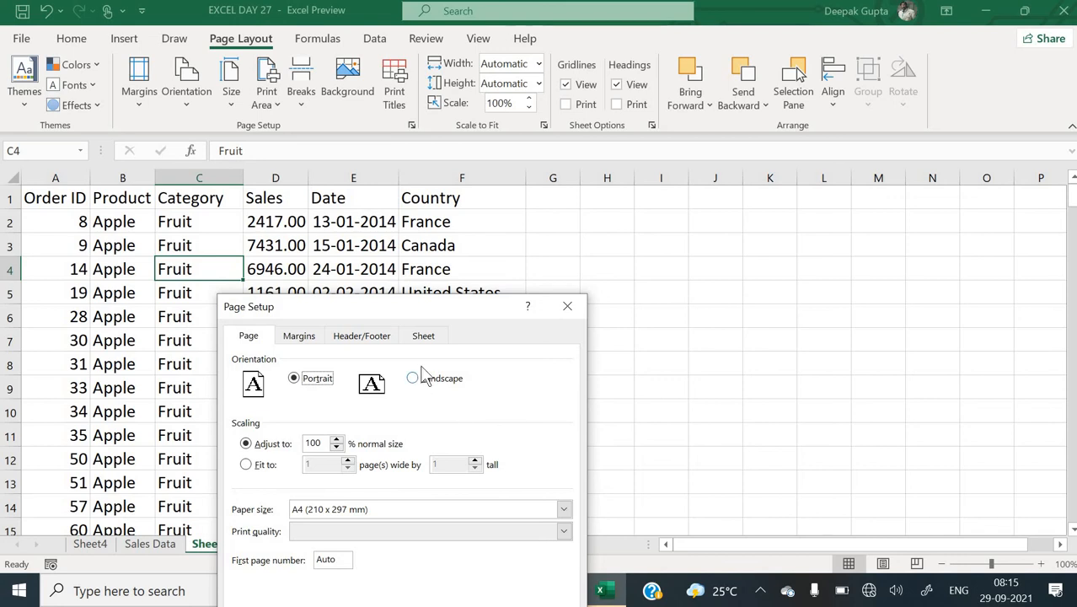
pyautogui.moveTo(438, 311); pyautogui.dragTo(449, 174)
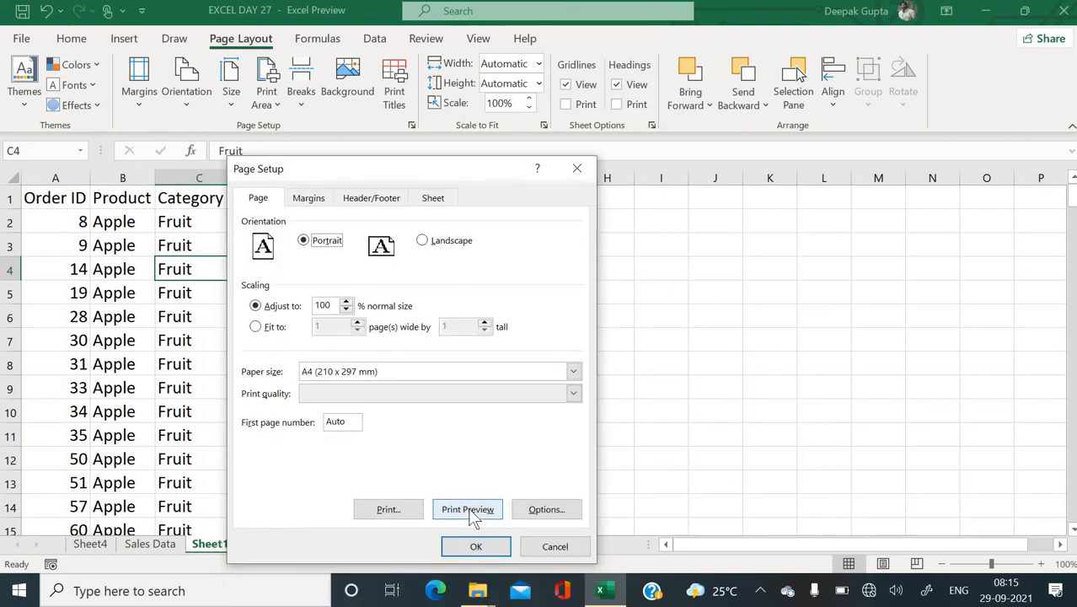
pyautogui.click(470, 512)
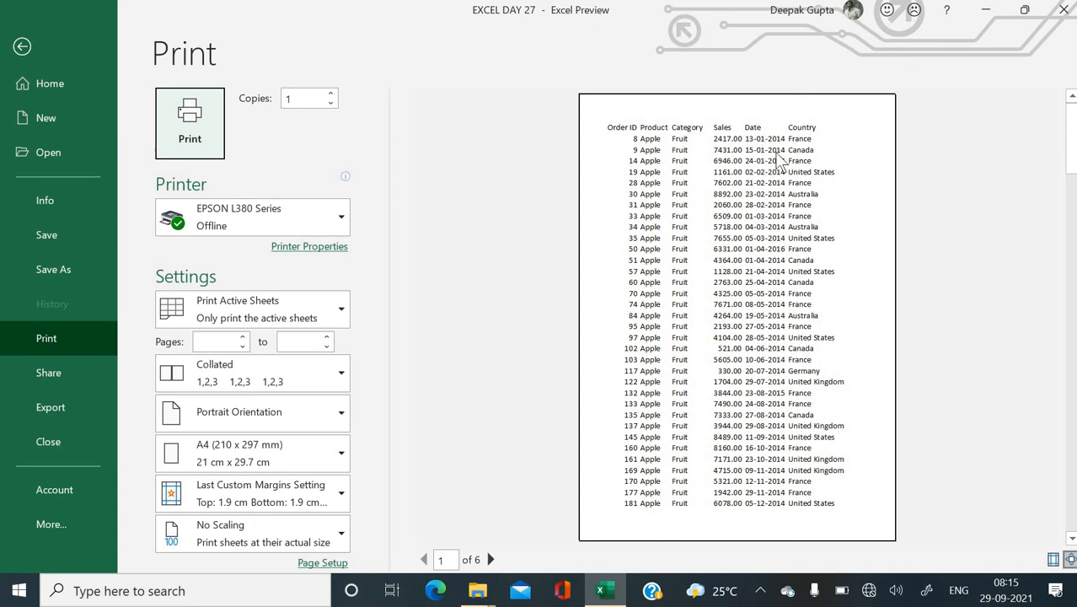
pyautogui.press('Escape')
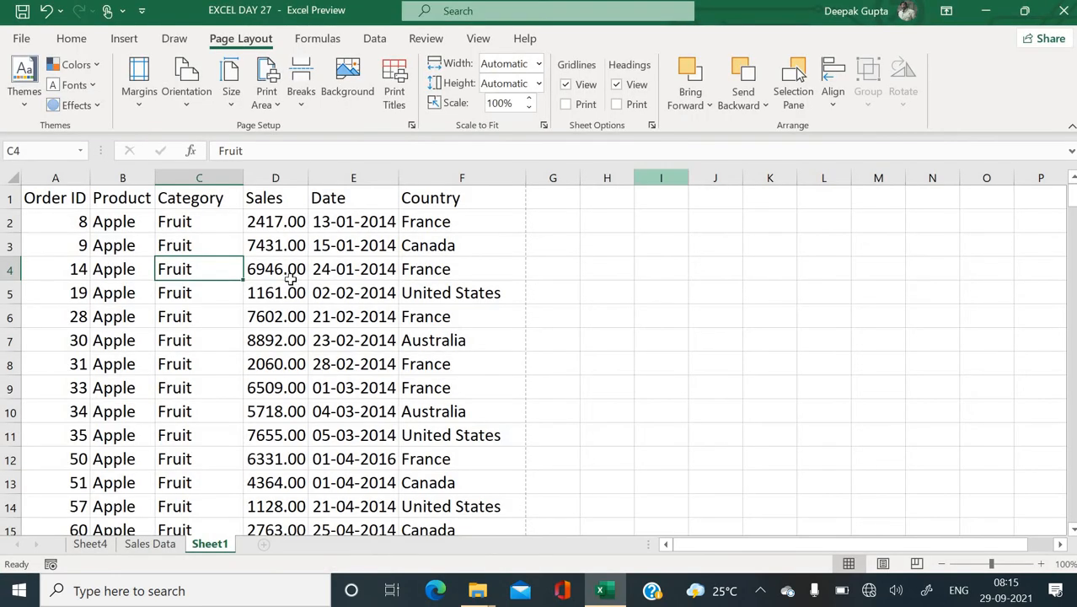
# Copy the whole data table in columns A to F and paste the copy beside it starting at cell G1
pyautogui.moveTo(73, 205); pyautogui.dragTo(451, 316)
pyautogui.hotkey('ctrl', 'shift', 'Down')
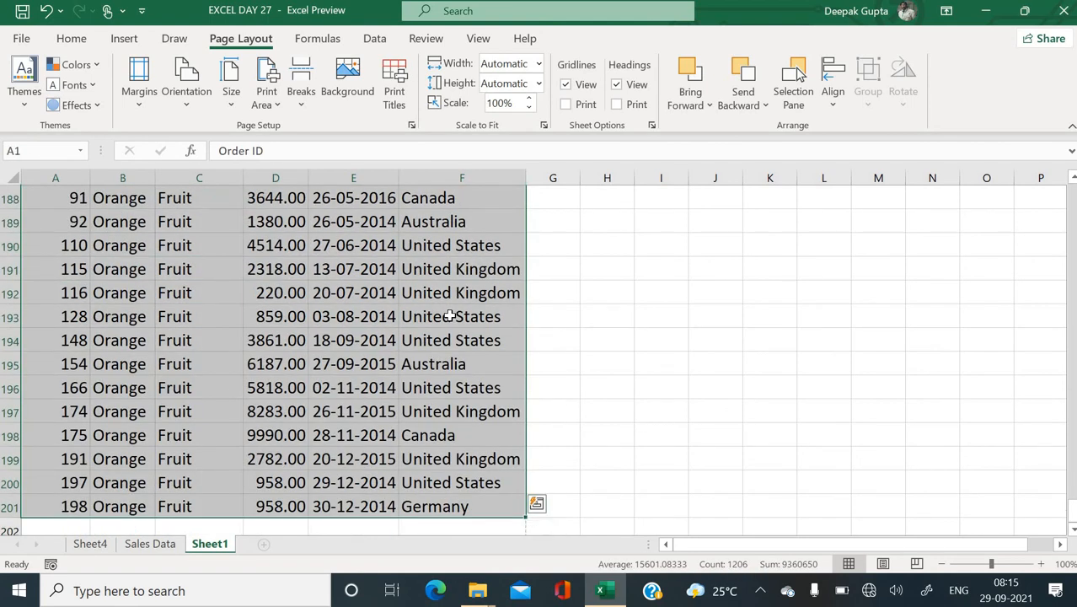
pyautogui.hotkey('ctrl', 'c')
pyautogui.press('Right')
pyautogui.press('Right')
pyautogui.press('Right')
pyautogui.press('Right')
pyautogui.press('Right')
pyautogui.press('Right')
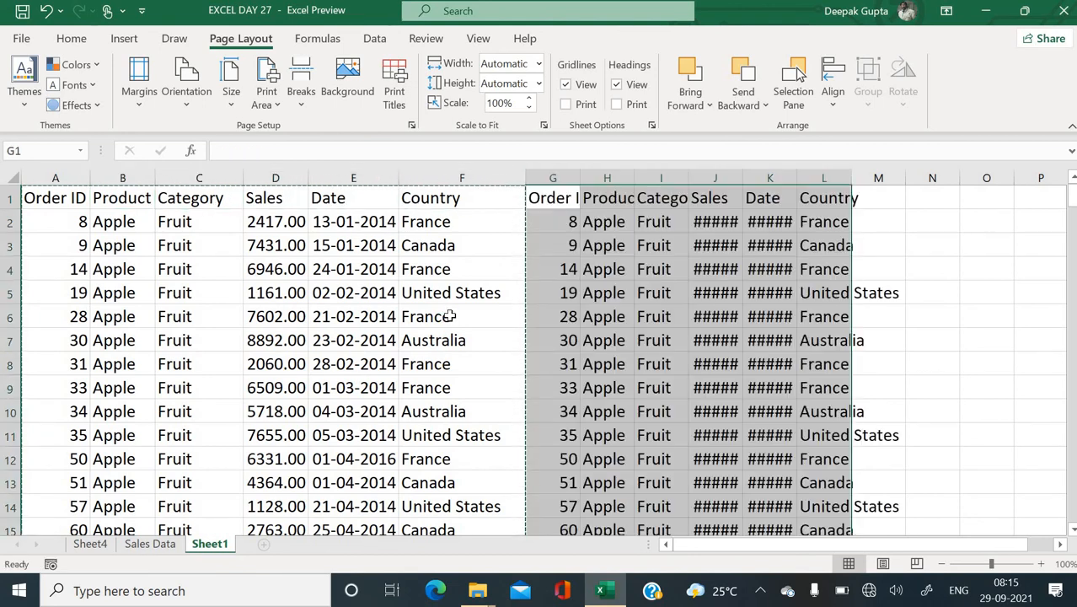
pyautogui.hotkey('ctrl', 'v')
# AutoFit the widths of the pasted Sales and Date columns, J and K, and clear the copy marquee
pyautogui.click(808, 291)
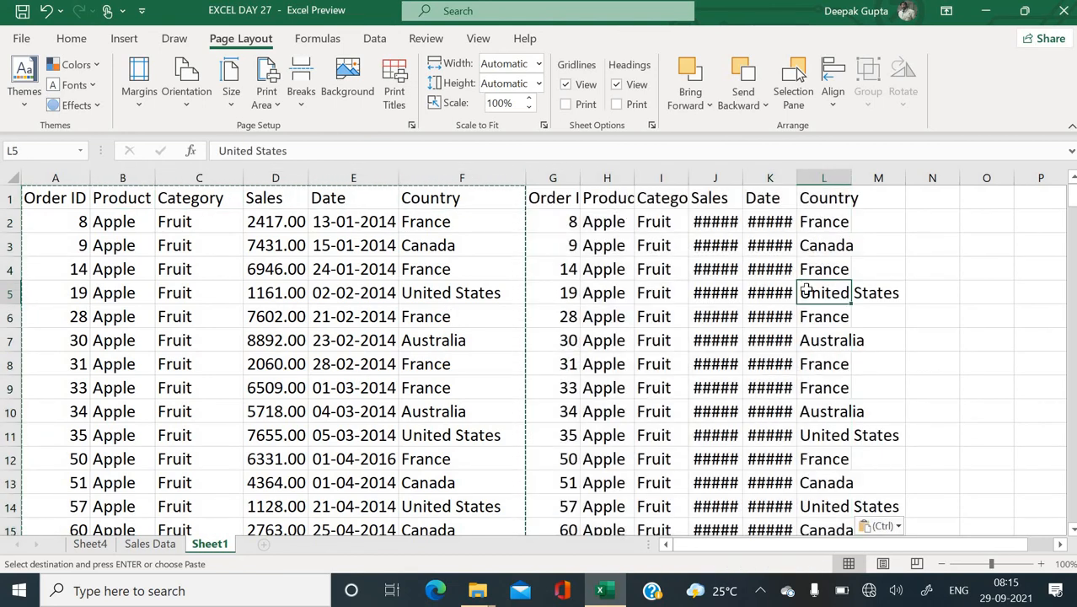
pyautogui.doubleClick(743, 178)
pyautogui.doubleClick(806, 178)
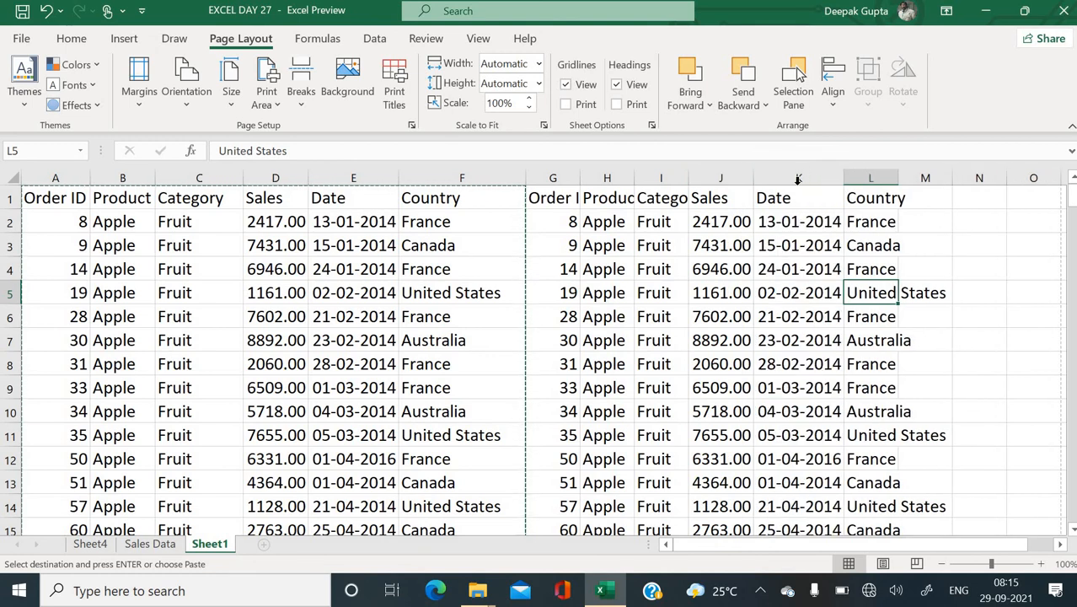
pyautogui.click(314, 217)
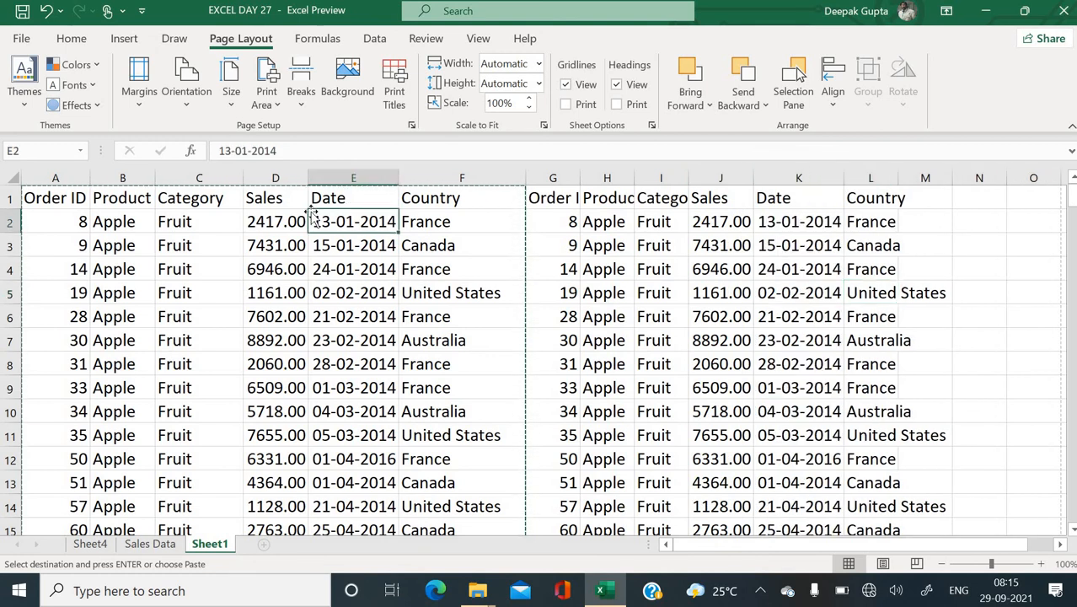
pyautogui.press('Escape')
pyautogui.click(268, 262)
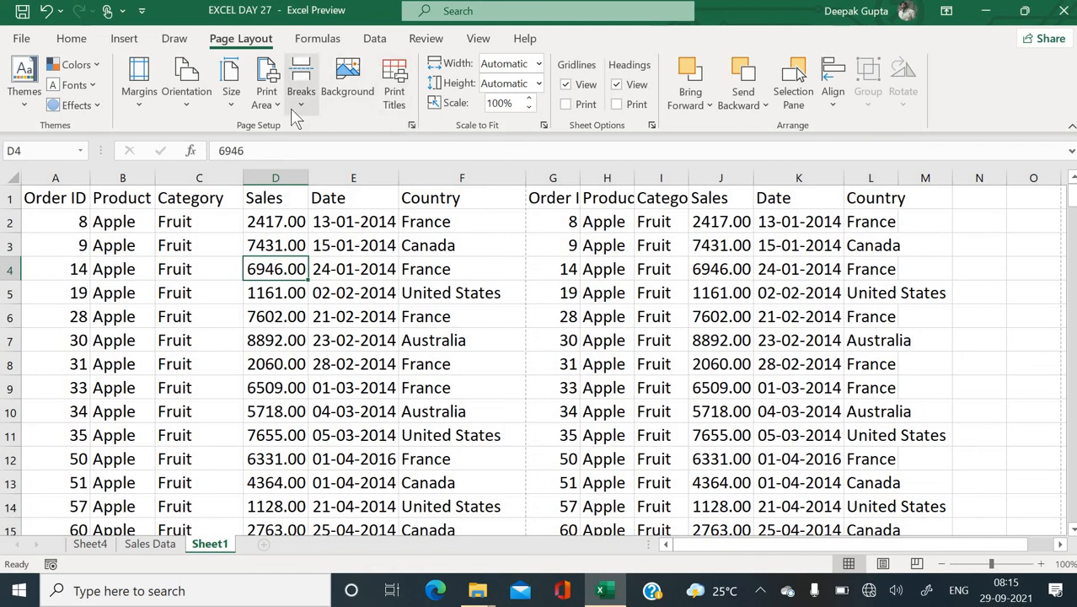
# Preview the printout of the two side-by-side tables in portrait orientation and return to the sheet
pyautogui.click(358, 287)
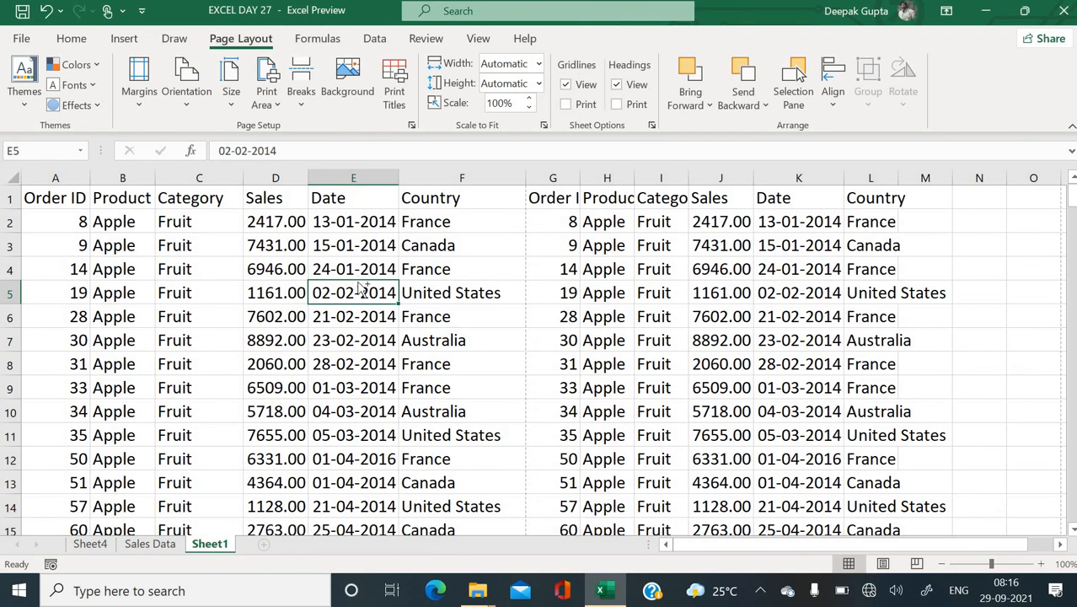
pyautogui.hotkey('ctrl', 'p')
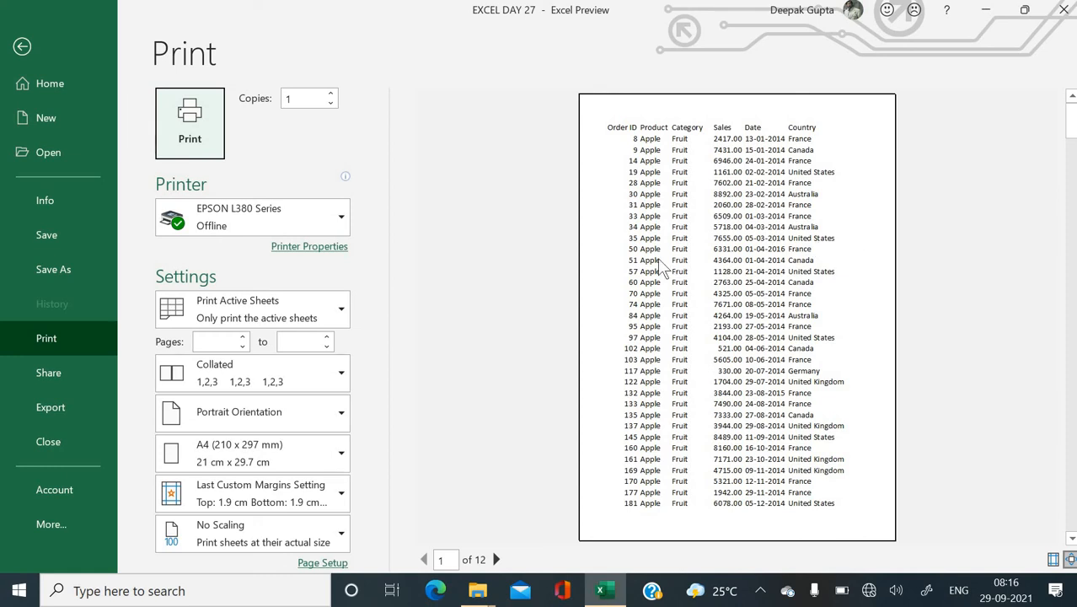
pyautogui.press('Escape')
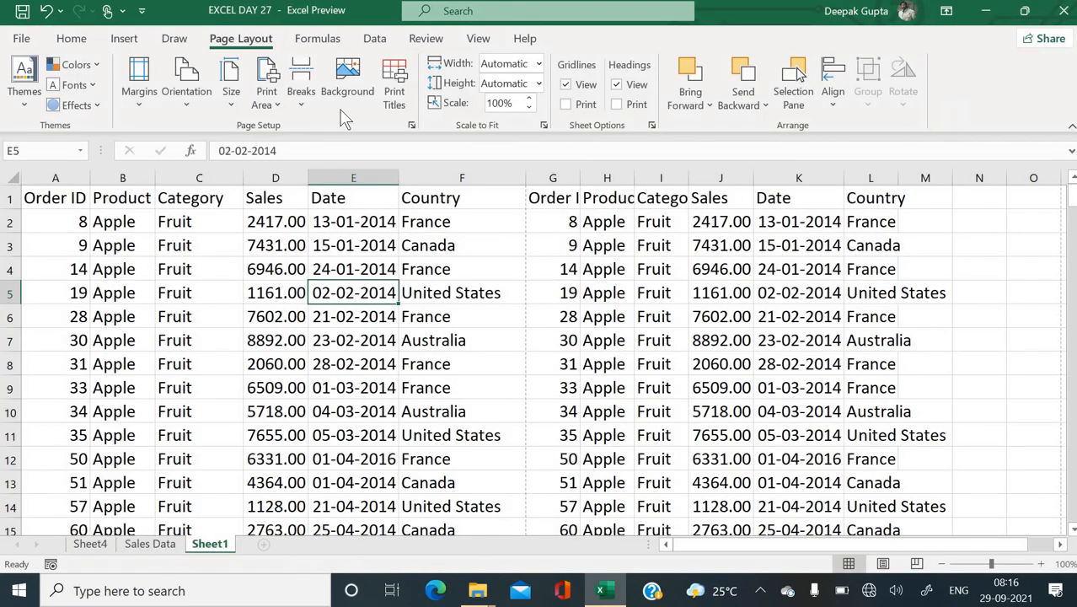
# Set the page orientation to Landscape and check the print preview
pyautogui.click(411, 125)
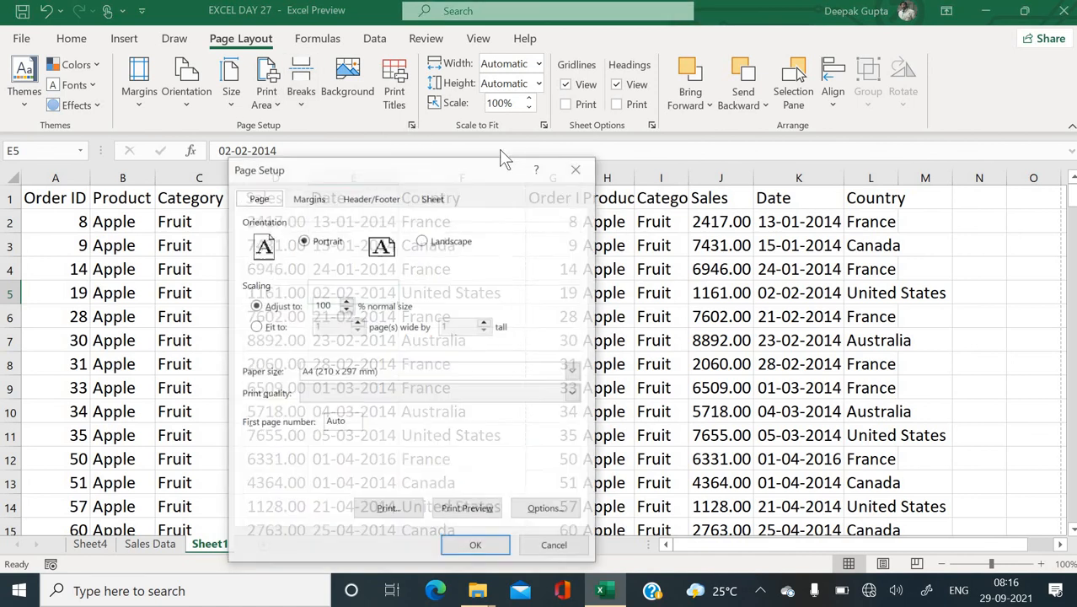
pyautogui.click(432, 241)
pyautogui.click(475, 546)
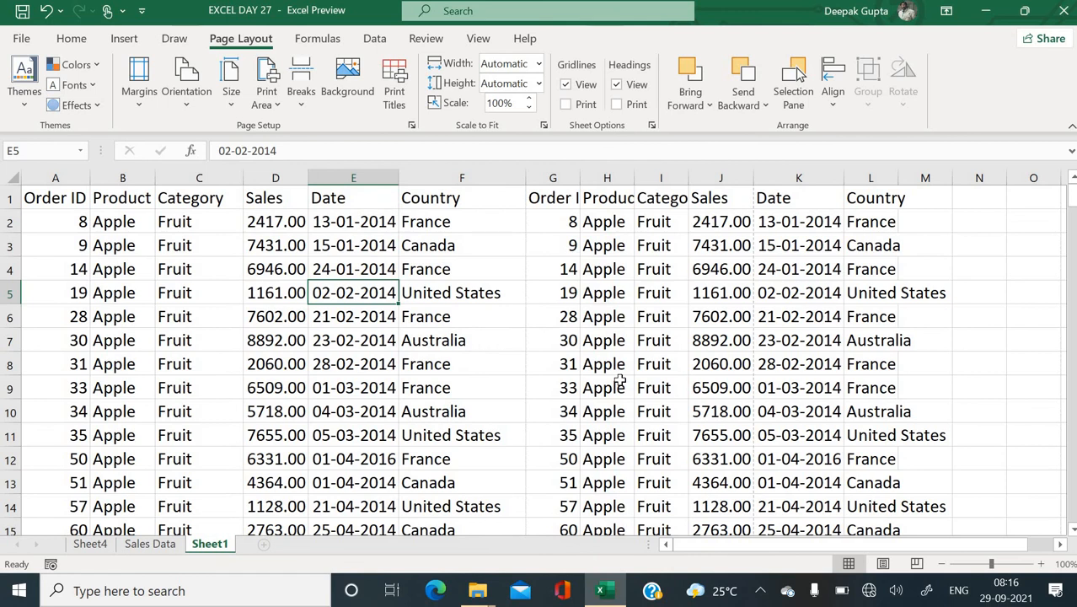
pyautogui.hotkey('ctrl', 'p')
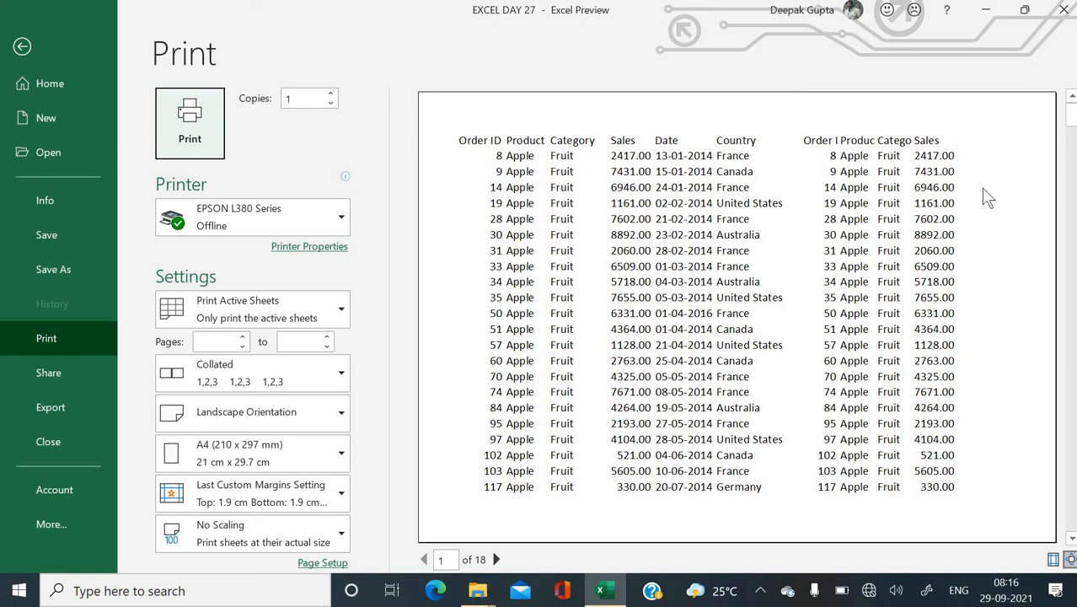
pyautogui.press('Escape')
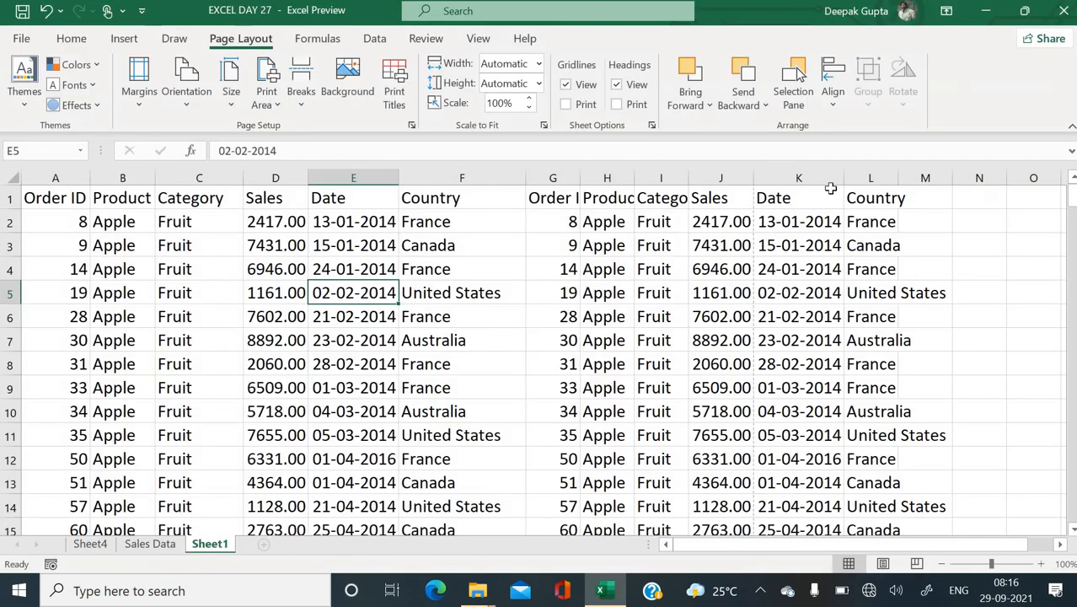
# Keep the Landscape orientation, reduce the print scaling to 80% of normal size, and check the print preview
pyautogui.click(411, 126)
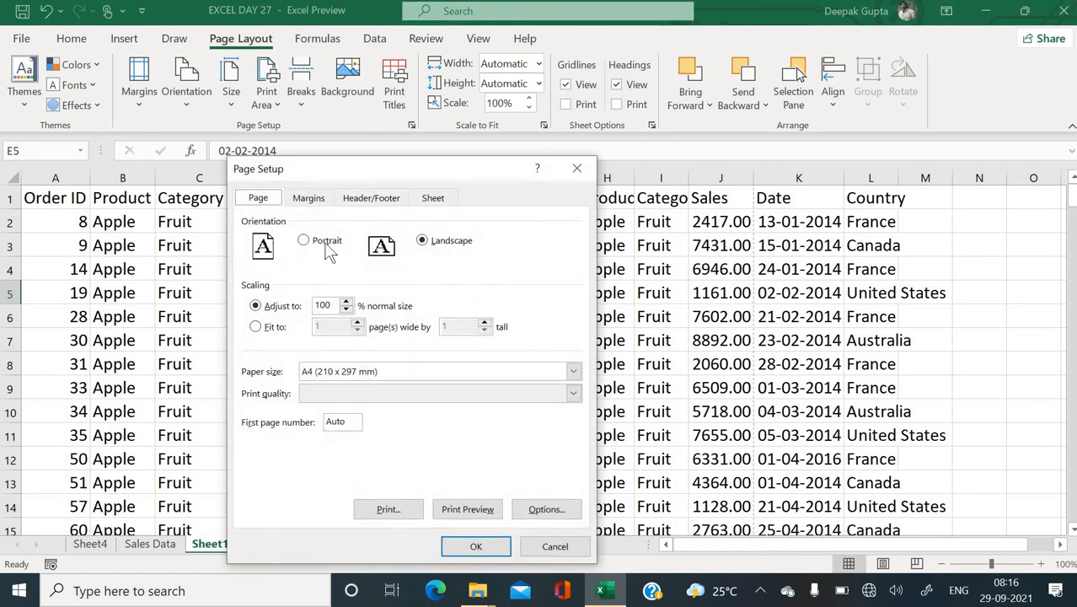
pyautogui.click(327, 246)
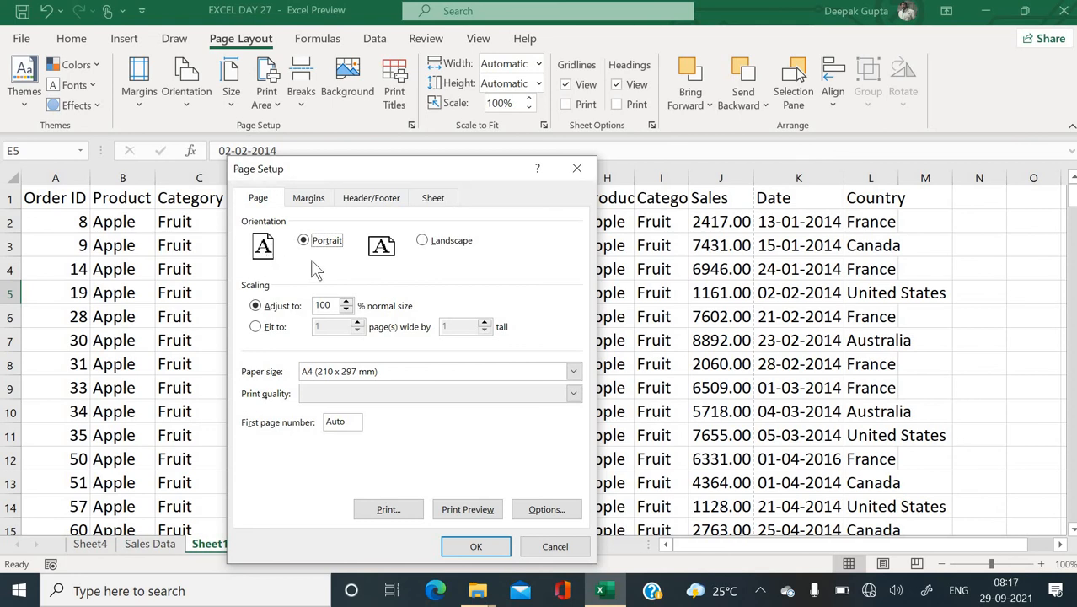
pyautogui.click(436, 244)
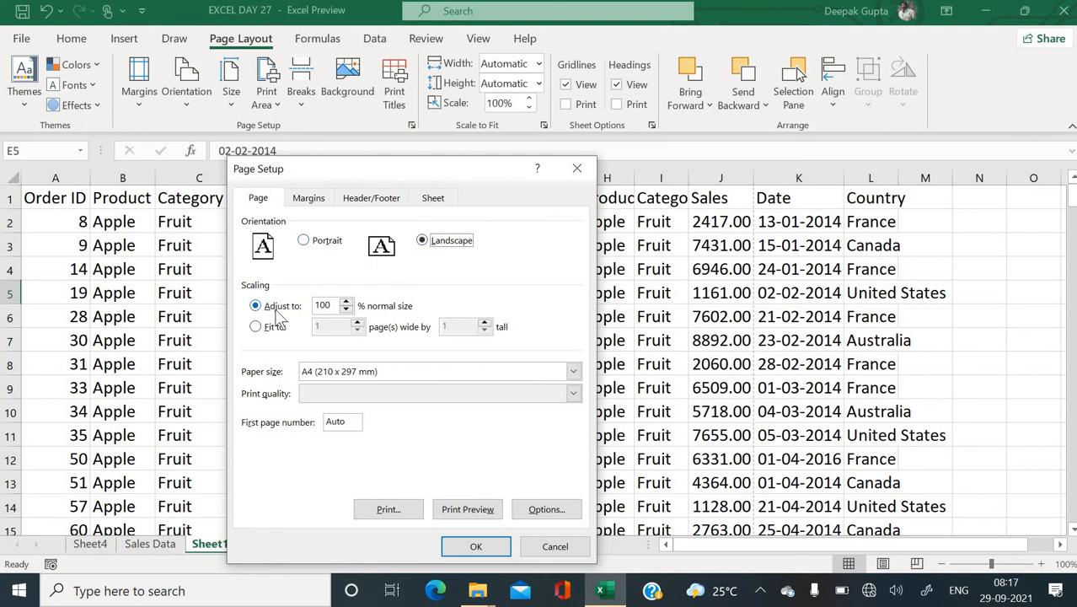
pyautogui.click(345, 309)
pyautogui.click(475, 546)
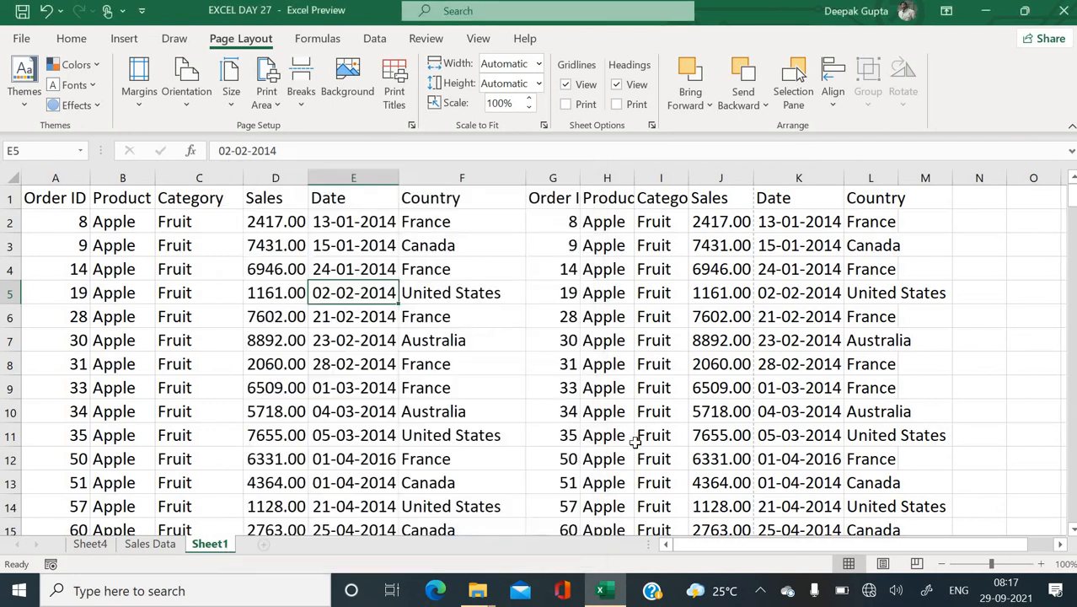
pyautogui.hotkey('ctrl', 'p')
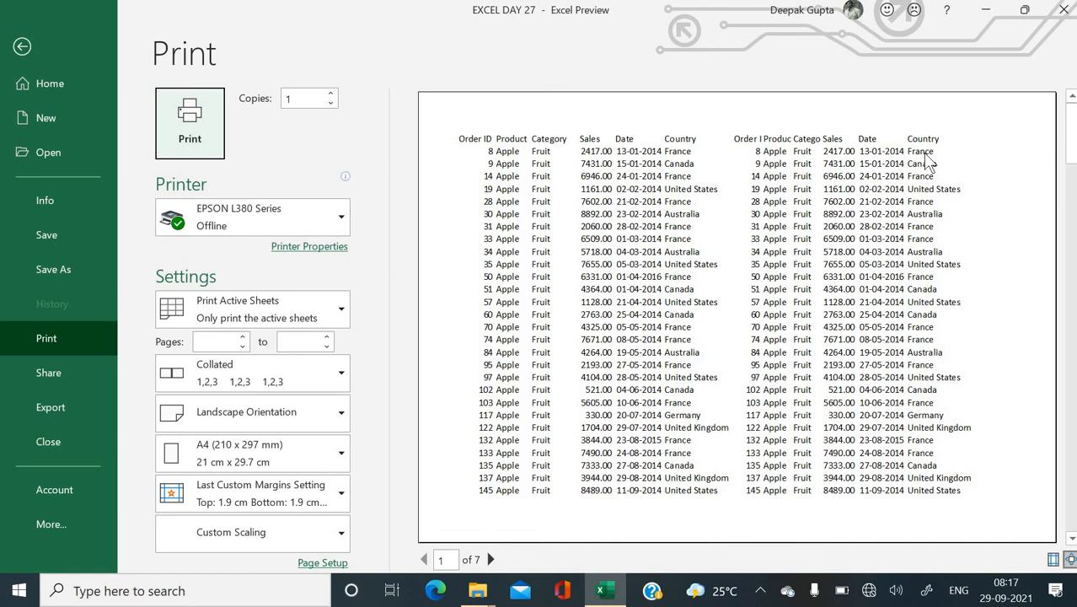
pyautogui.press('Escape')
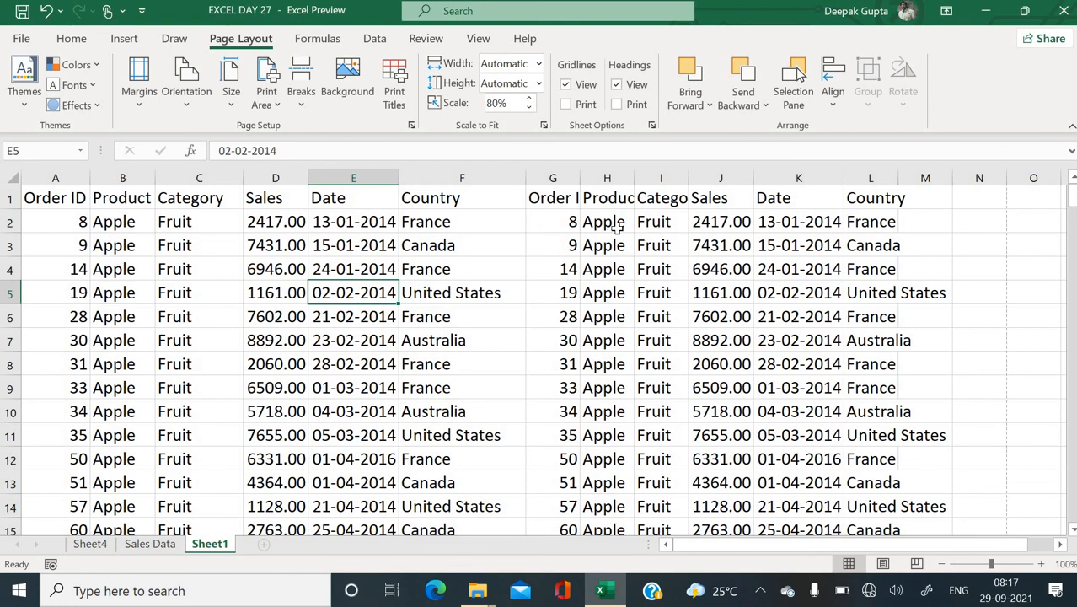
# Set the print scaling to 100% of normal size and check the print preview
pyautogui.click(411, 125)
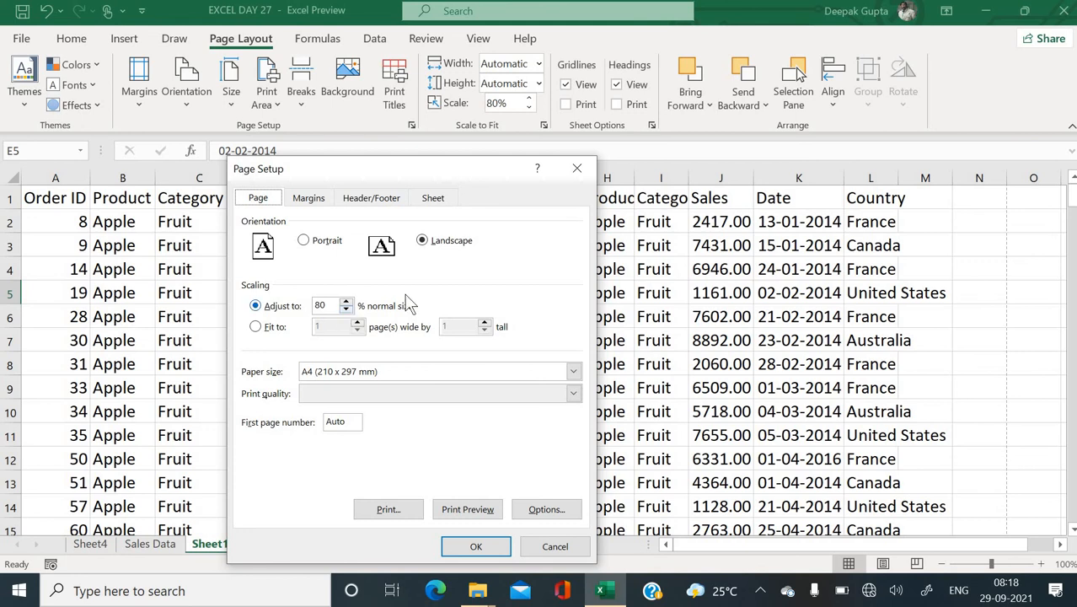
pyautogui.click(345, 301)
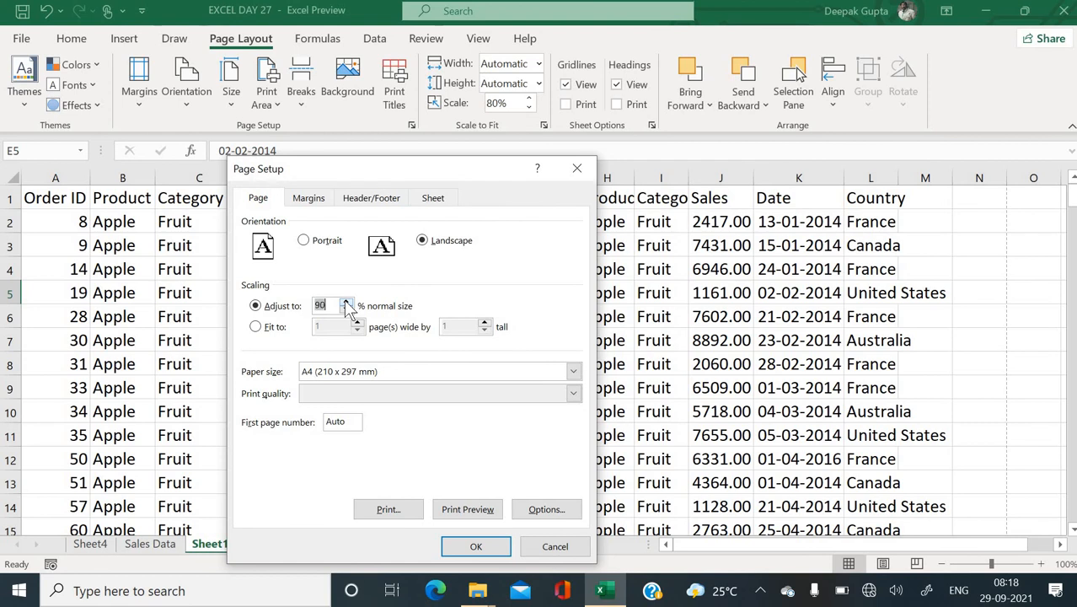
pyautogui.click(345, 302)
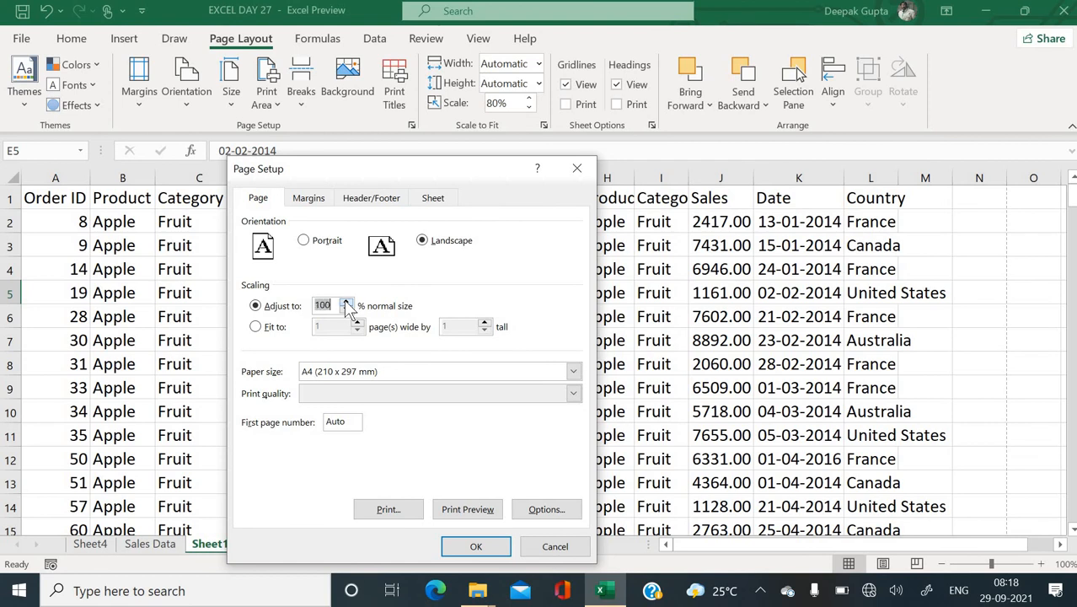
pyautogui.click(491, 548)
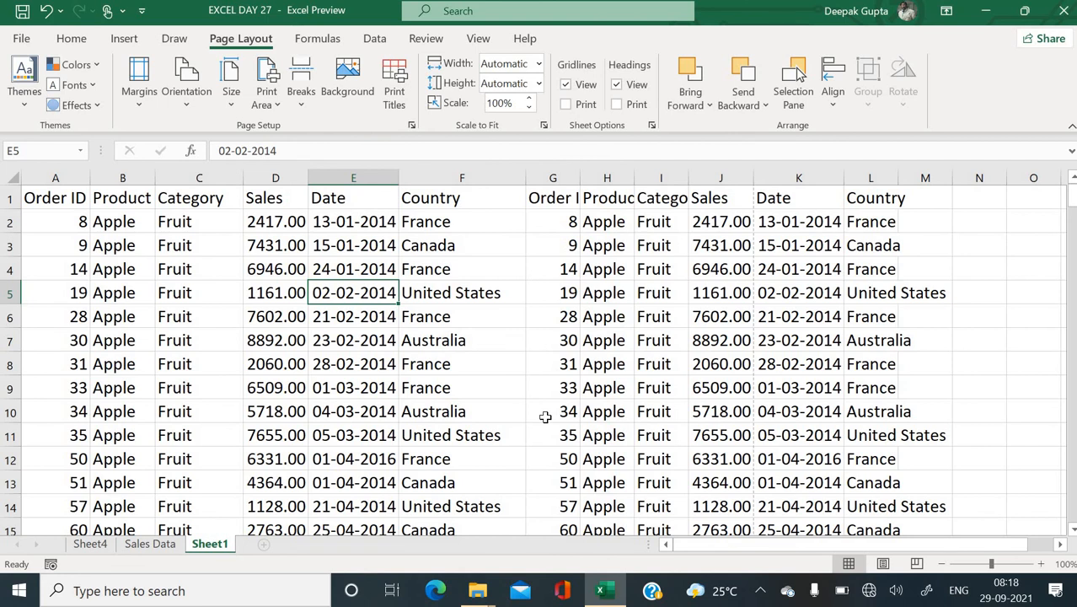
pyautogui.hotkey('ctrl', 'p')
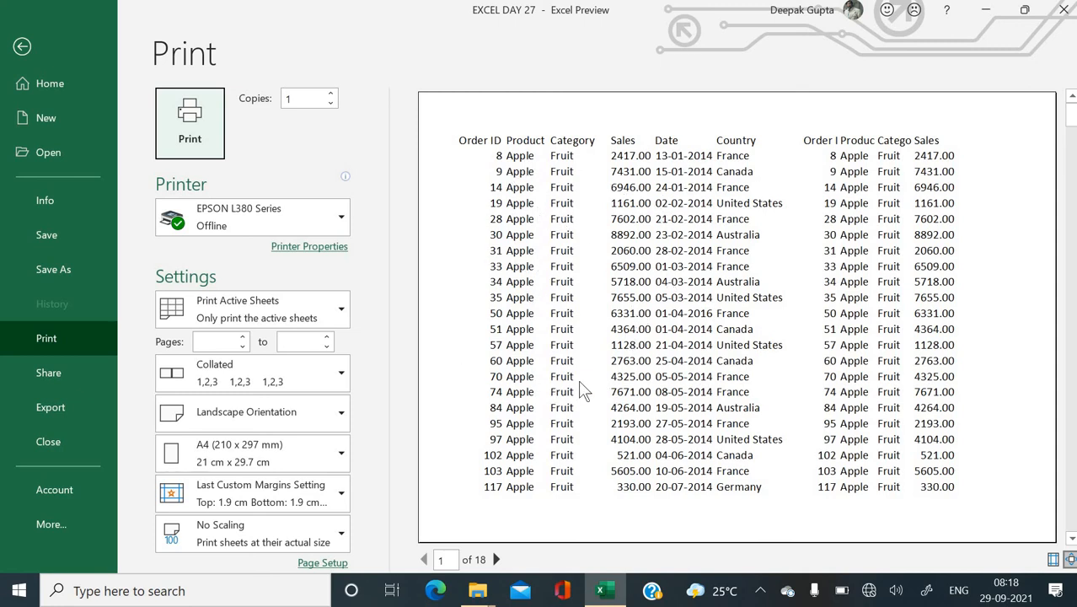
# Leave the preview, fit the printout to 1 page wide by 1 tall, and check the print preview
pyautogui.press('Escape')
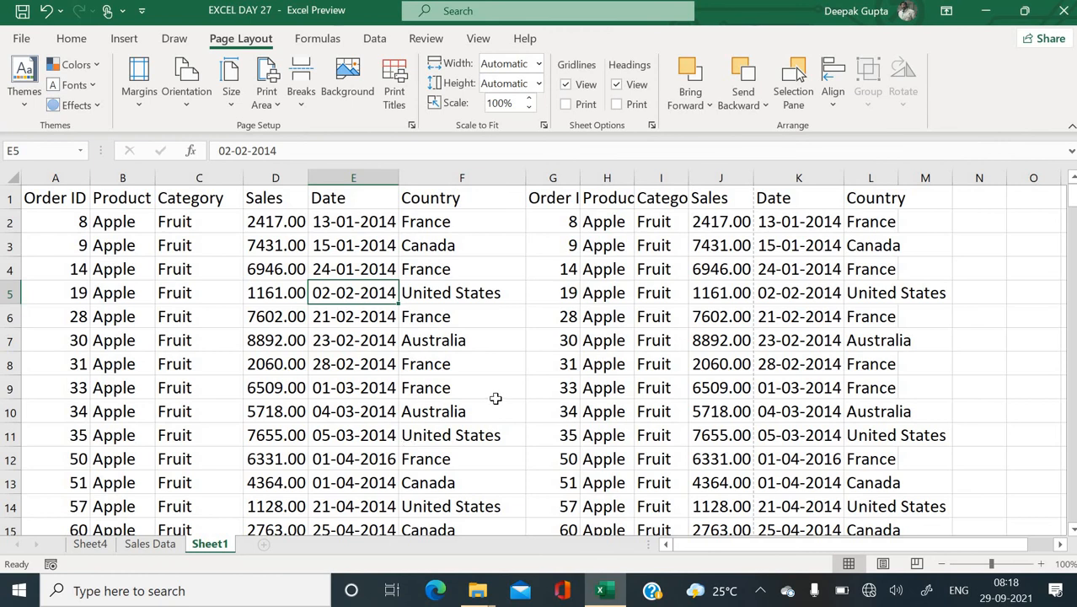
pyautogui.click(410, 125)
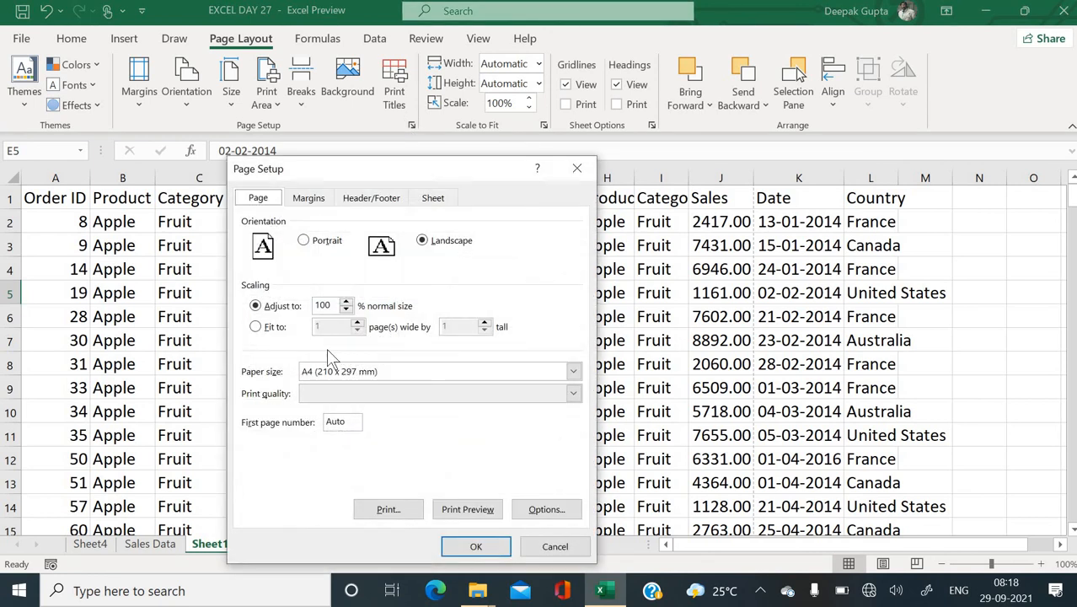
pyautogui.click(276, 328)
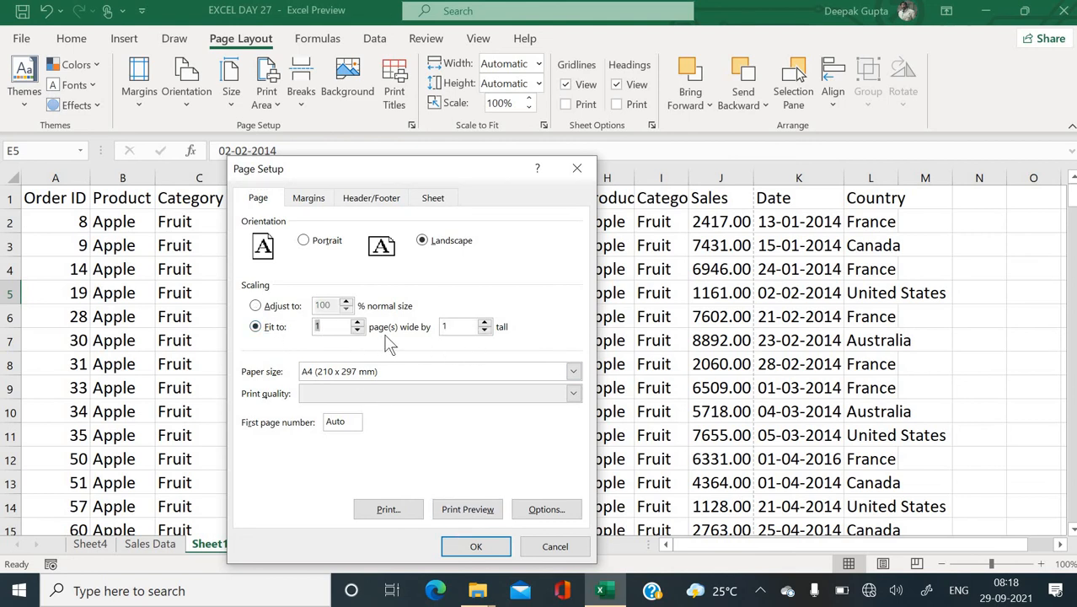
pyautogui.click(489, 547)
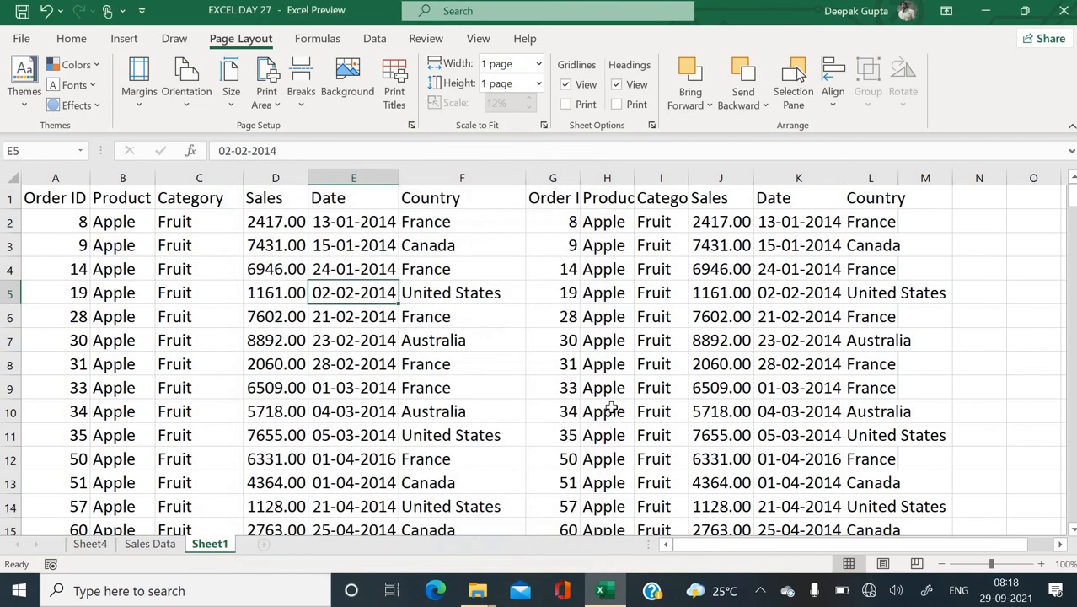
pyautogui.hotkey('ctrl', 'p')
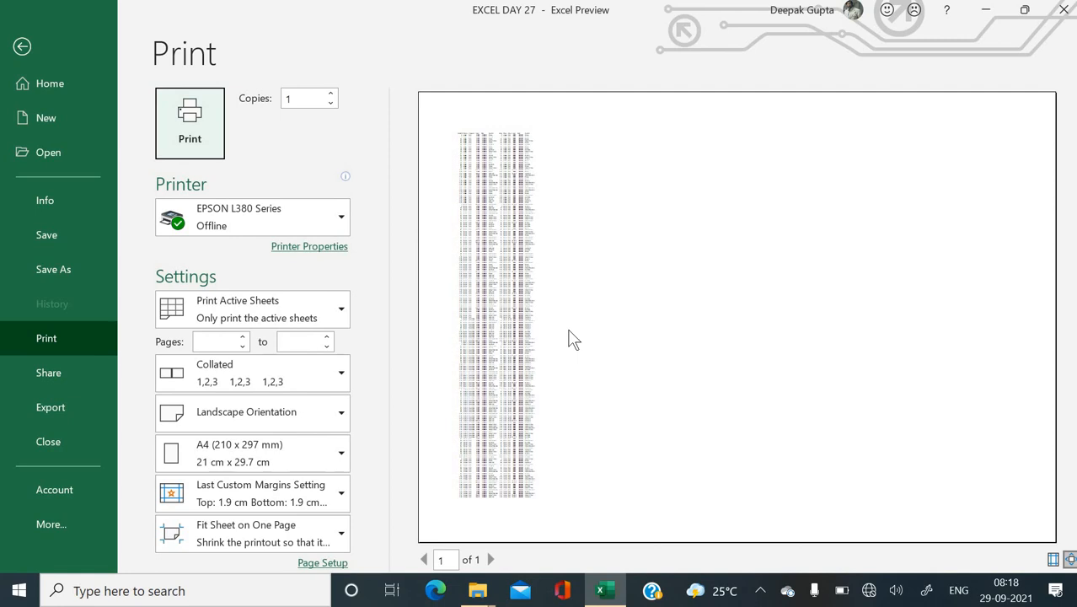
pyautogui.click(502, 225)
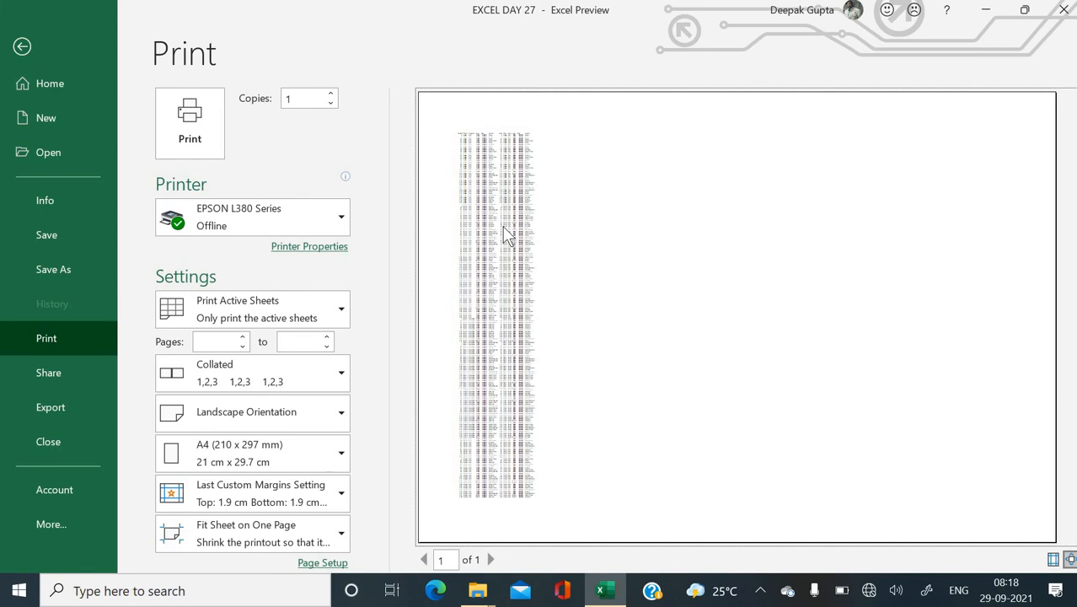
pyautogui.press('Escape')
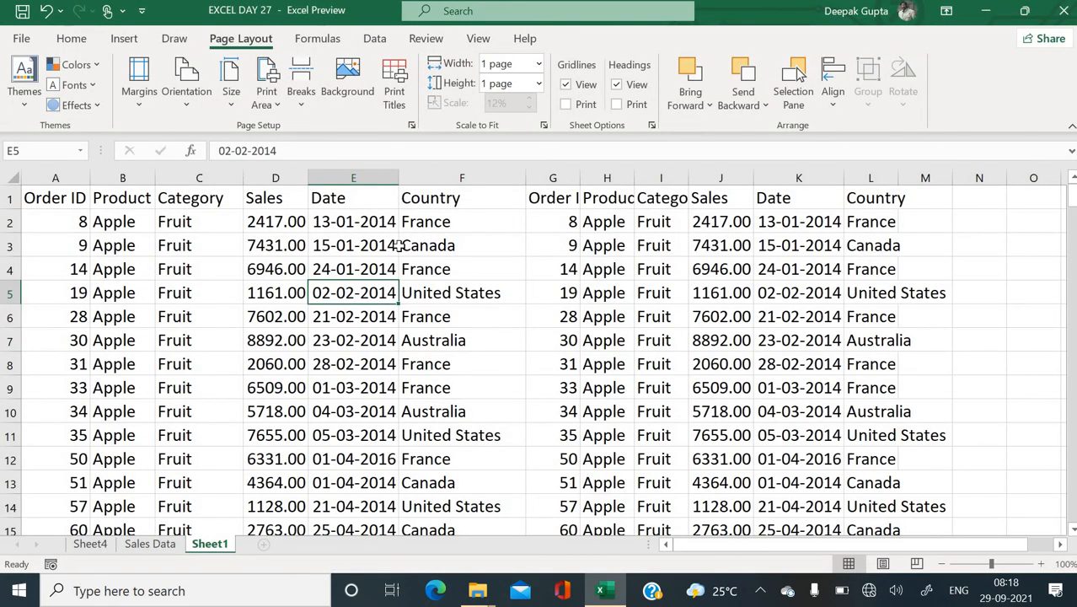
# Switch the scaling from page fitting back to Adjust to and set it to 100% of normal size
pyautogui.click(411, 125)
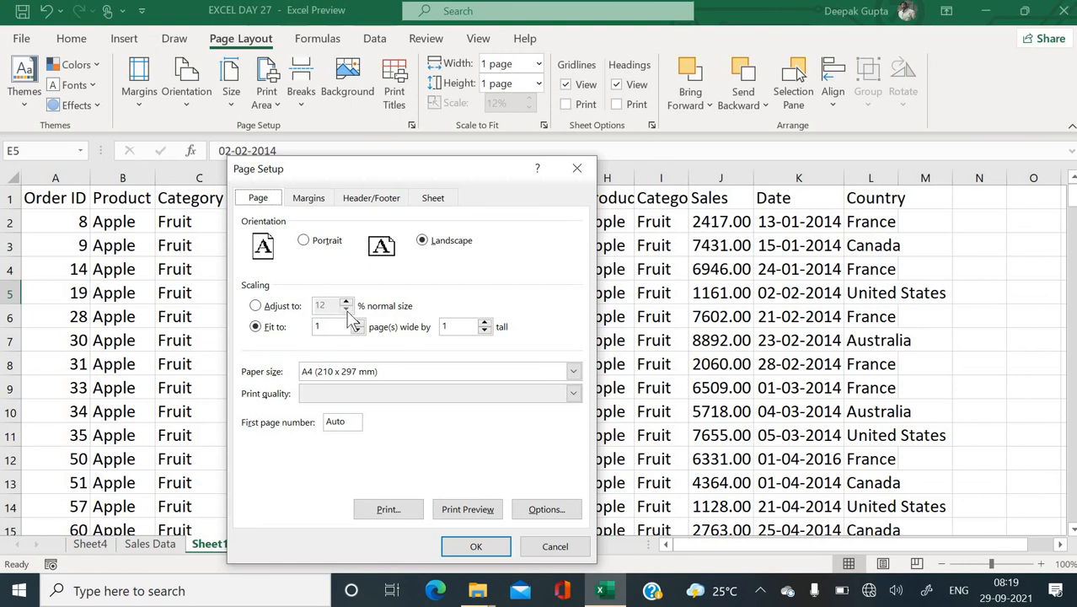
pyautogui.click(271, 307)
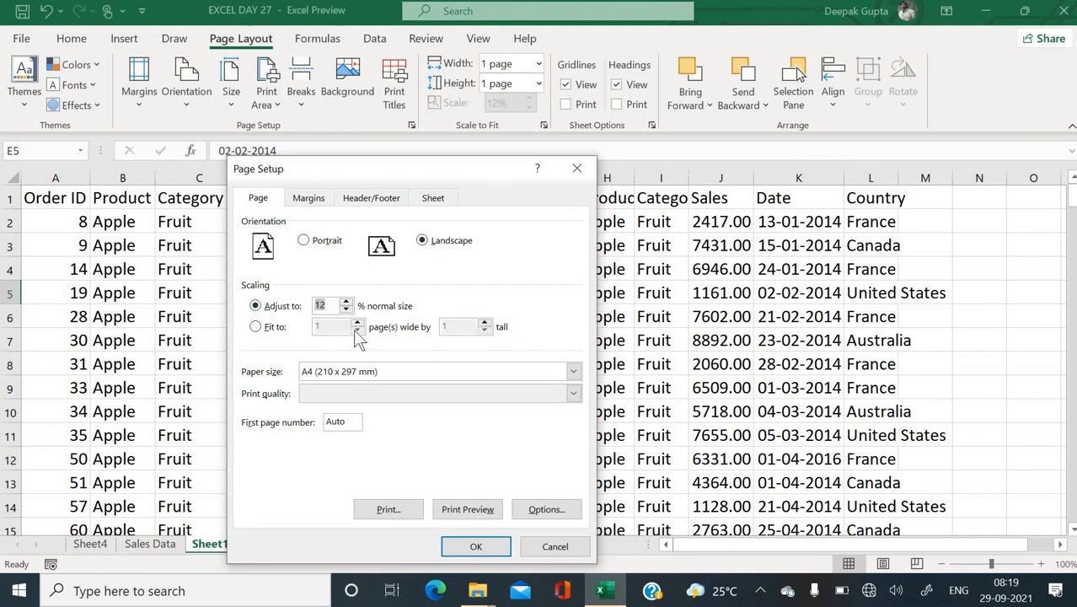
pyautogui.press('BackSpace')
pyautogui.write('100')
pyautogui.click(488, 546)
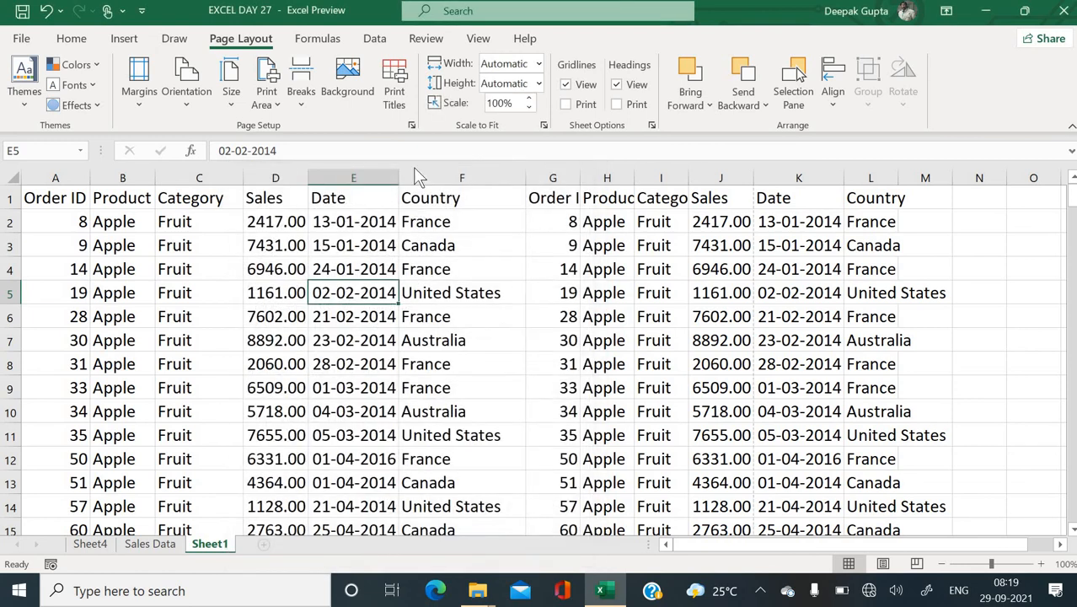
# Look through the available paper sizes in Page Setup and keep A4 (210 x 297 mm)
pyautogui.click(412, 127)
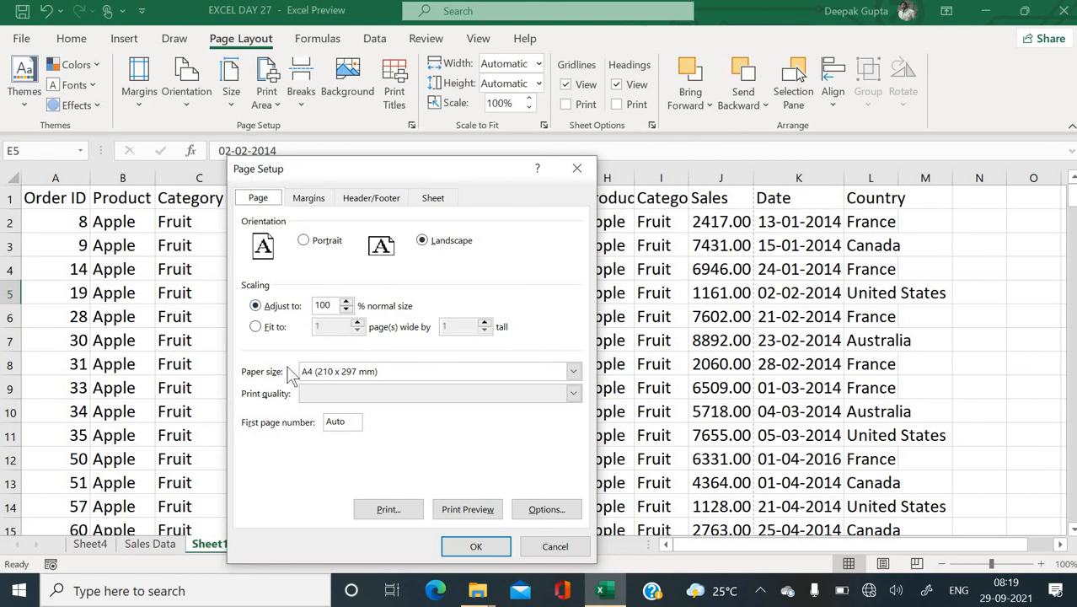
pyautogui.click(381, 374)
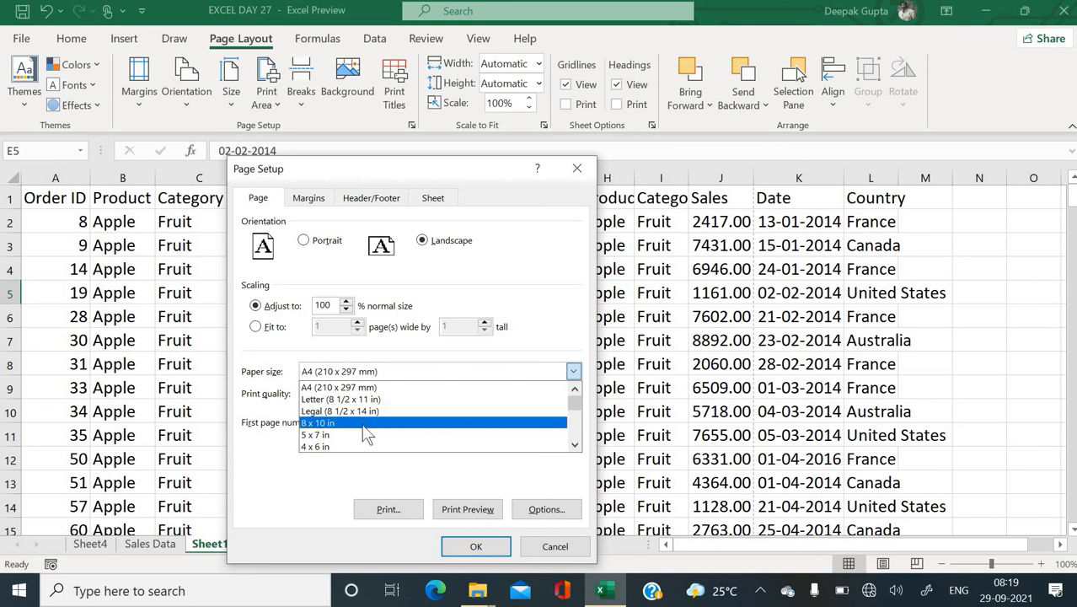
pyautogui.click(574, 445)
pyautogui.click(574, 445)
pyautogui.click(574, 446)
pyautogui.click(573, 446)
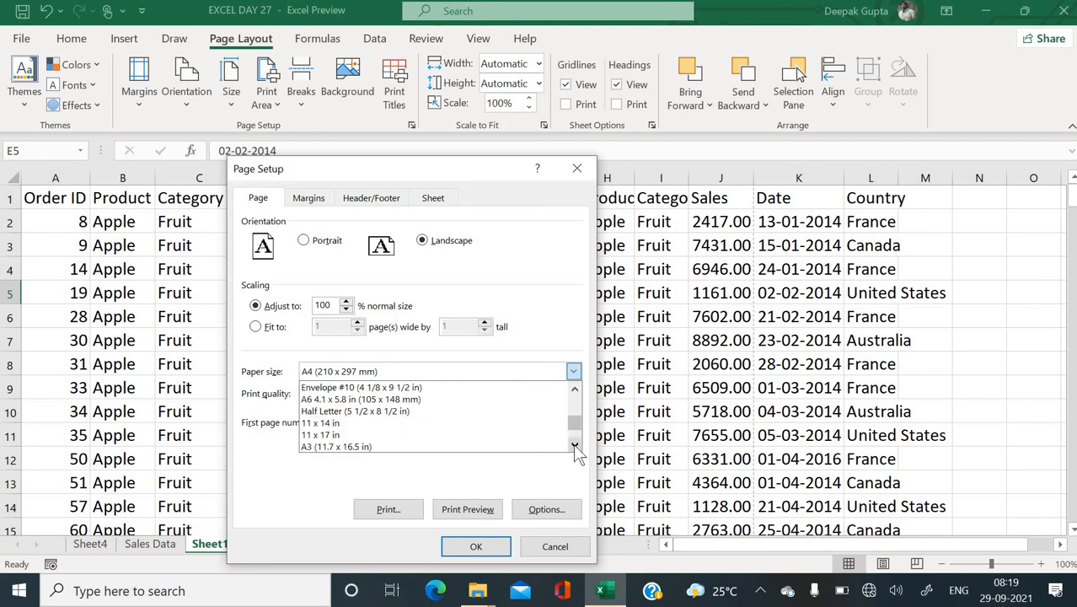
pyautogui.click(573, 446)
pyautogui.click(573, 445)
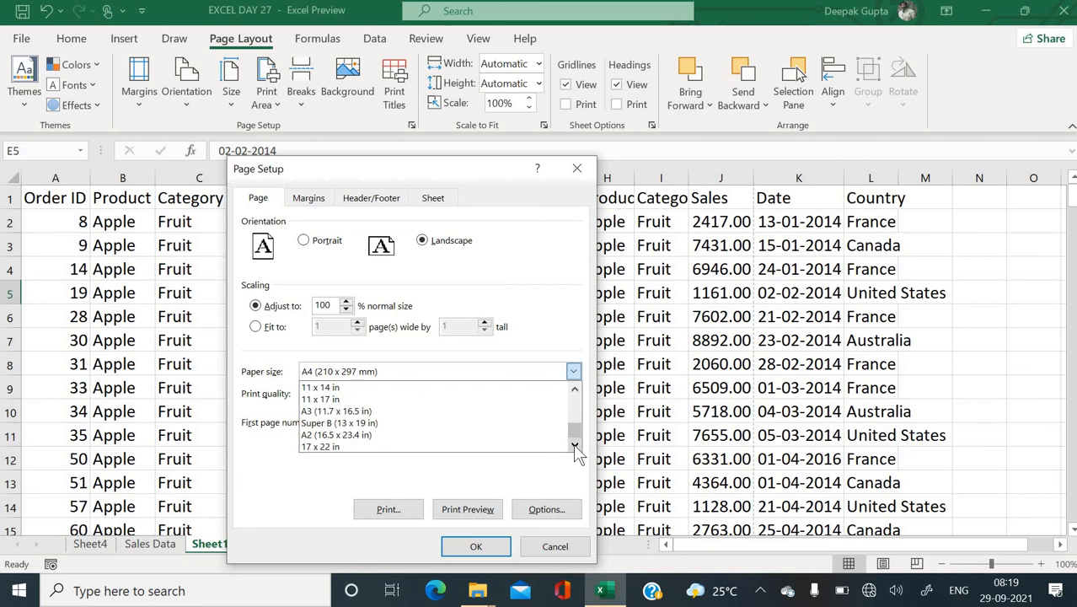
pyautogui.scroll(1, 578, 430)
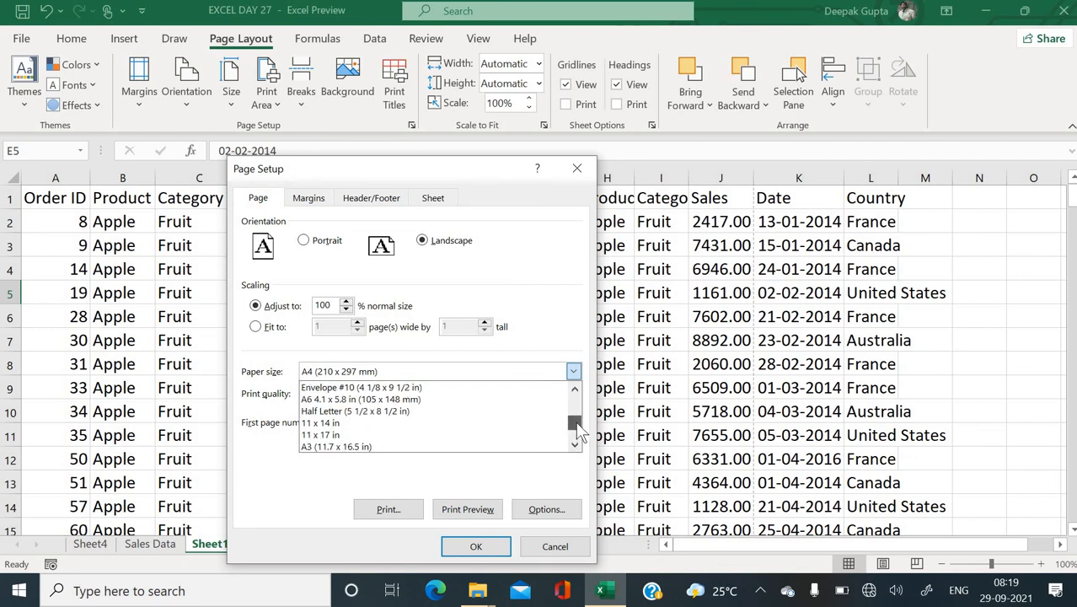
pyautogui.moveTo(577, 422); pyautogui.dragTo(579, 369)
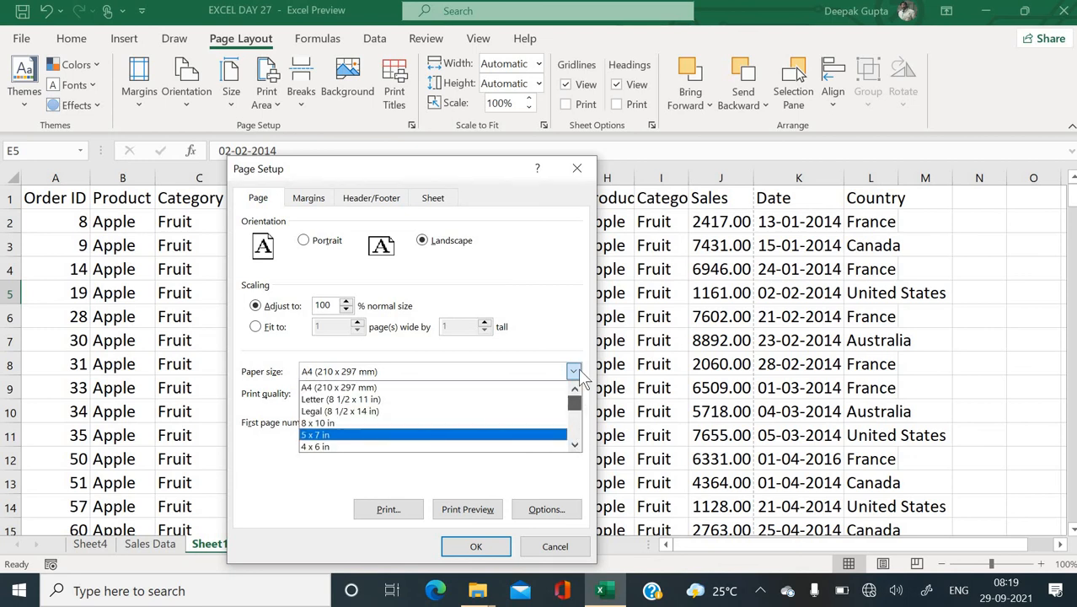
pyautogui.click(387, 390)
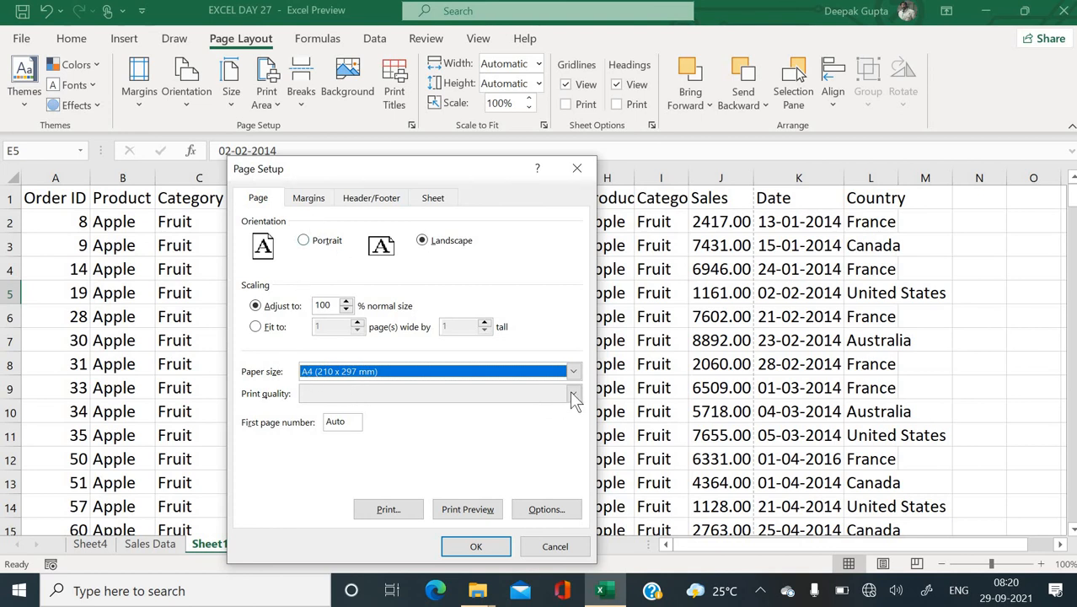
# Examine the page margin settings and check the sheet's print preview with them
pyautogui.click(310, 202)
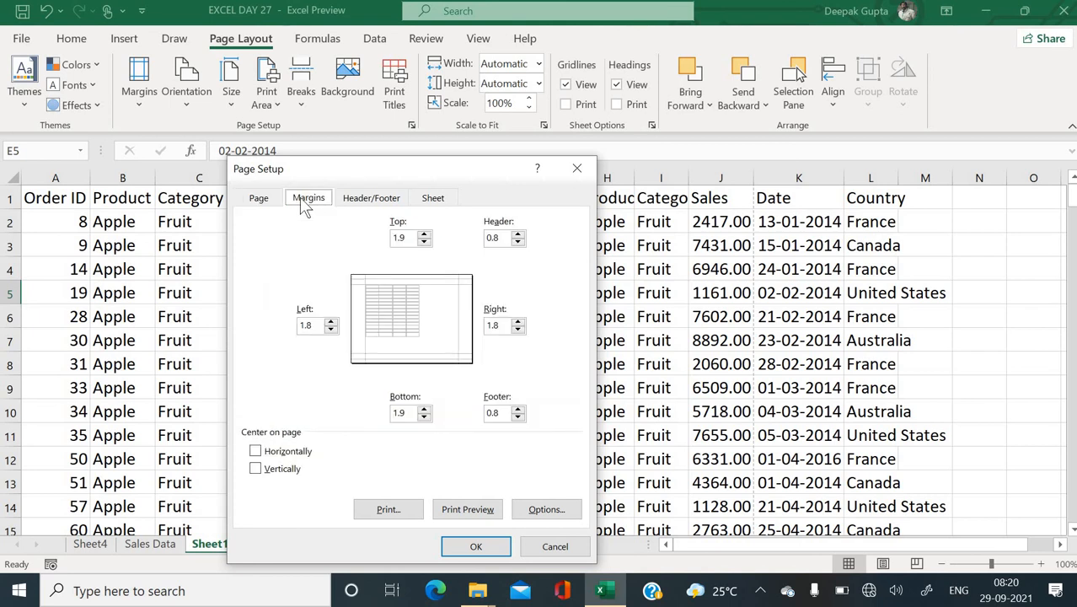
pyautogui.click(493, 518)
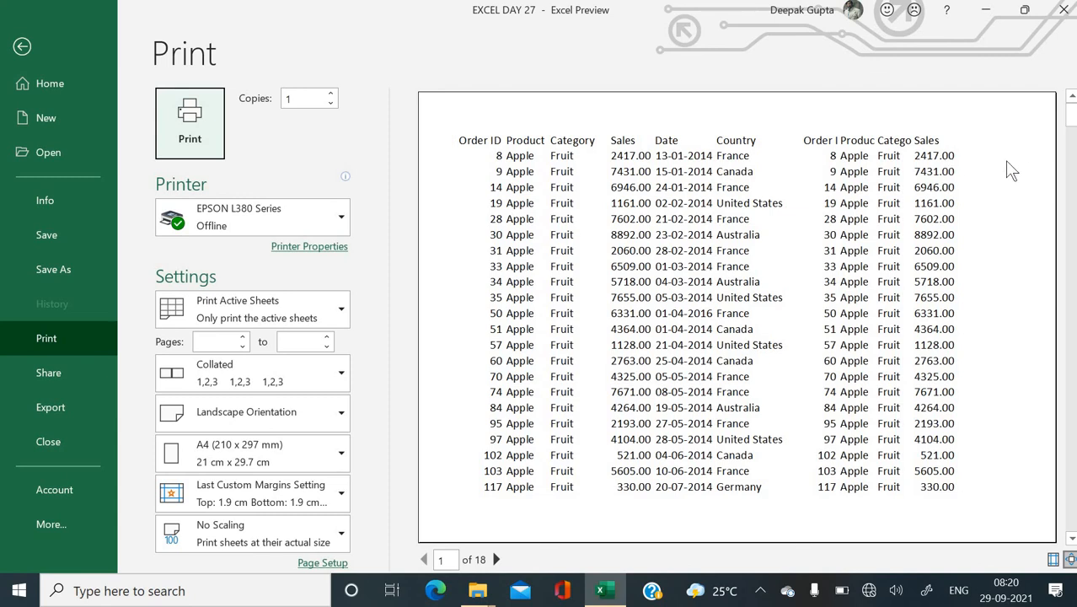
pyautogui.press('Escape')
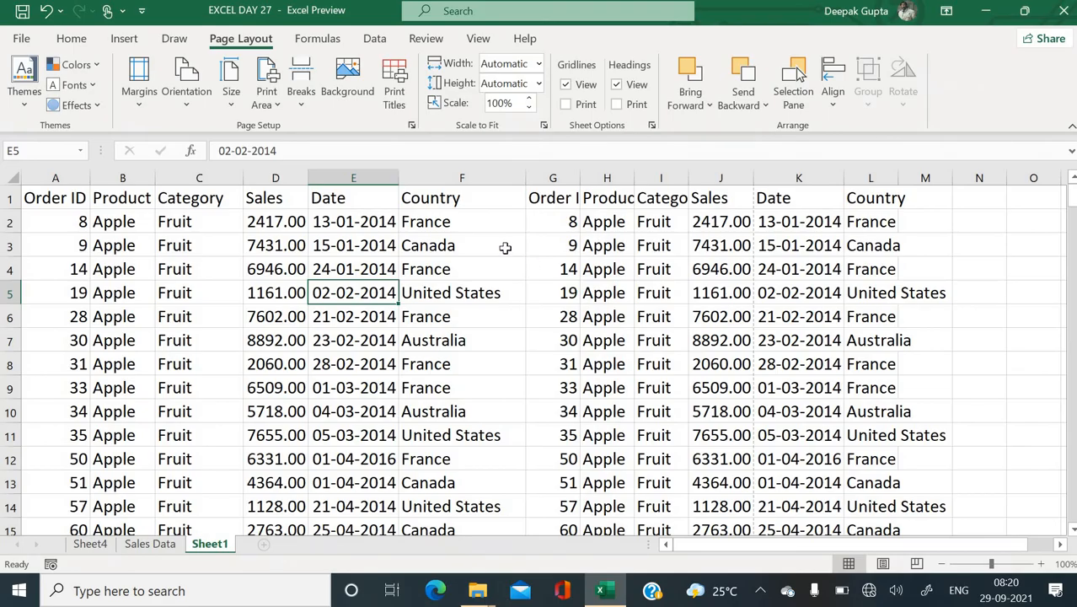
# Reduce the left page margin to 0.3 and check the print preview
pyautogui.click(411, 126)
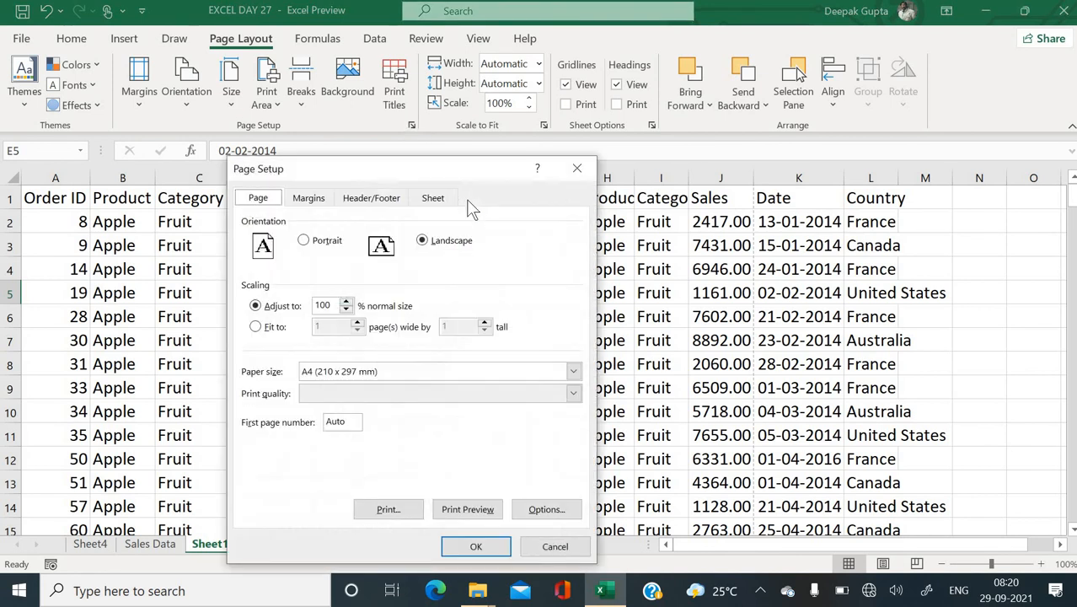
pyautogui.click(309, 198)
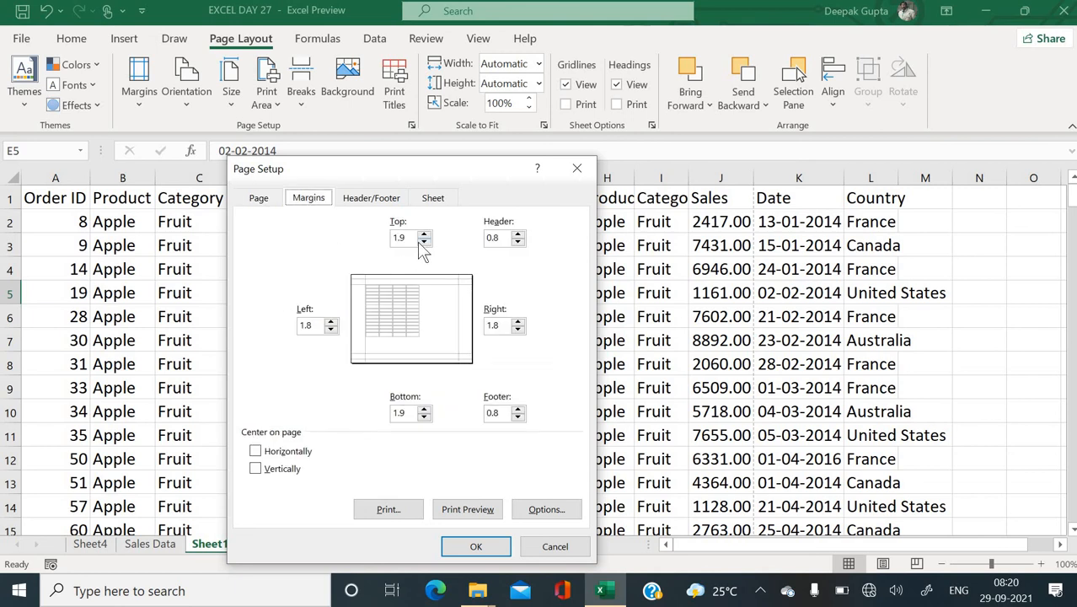
pyautogui.click(331, 329)
pyautogui.click(331, 329)
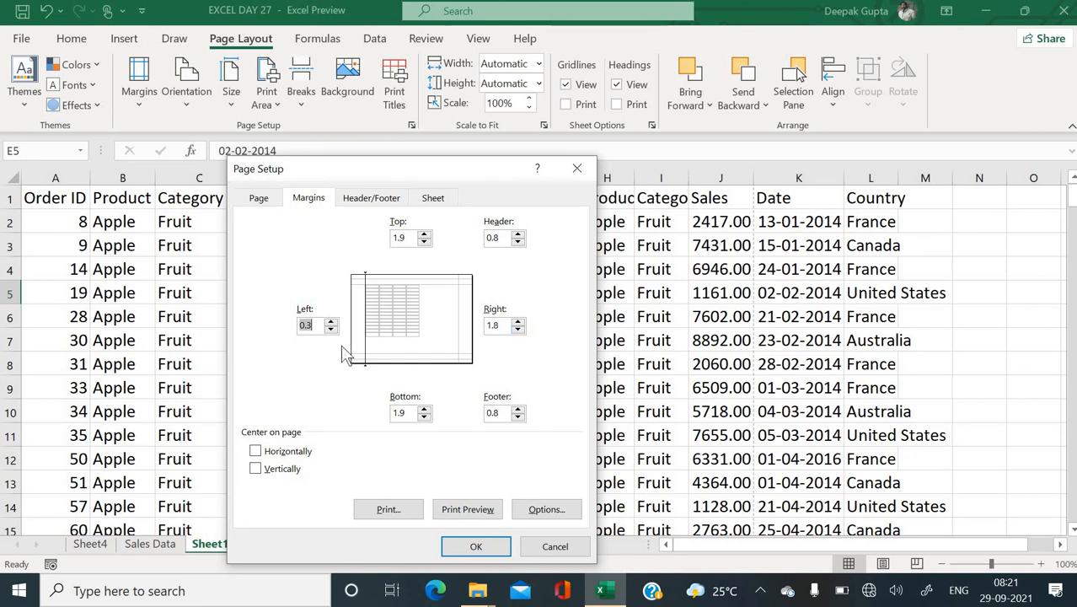
pyautogui.click(474, 548)
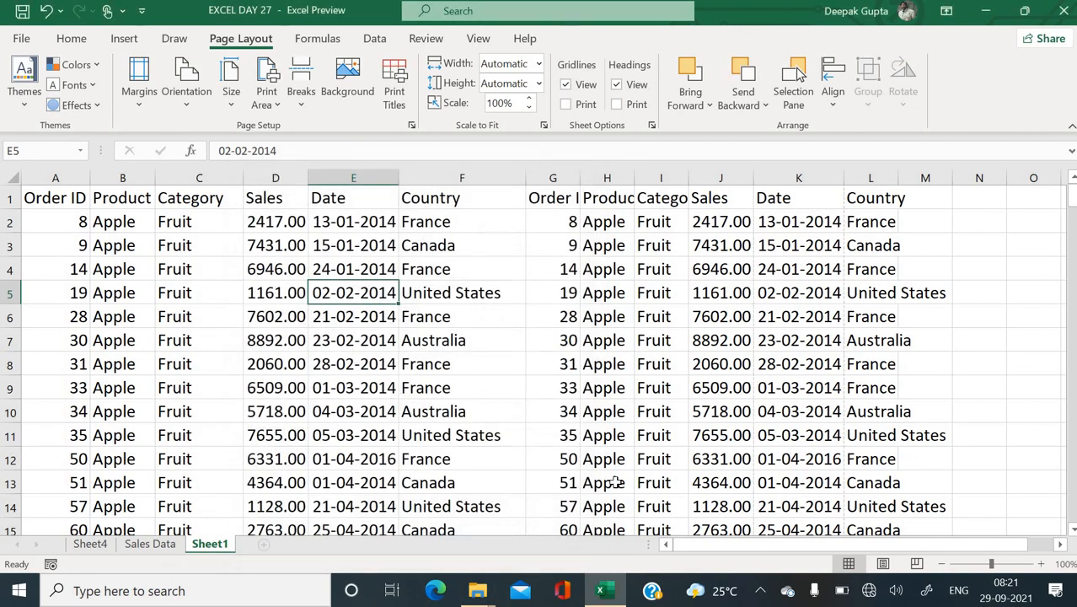
pyautogui.hotkey('ctrl', 'p')
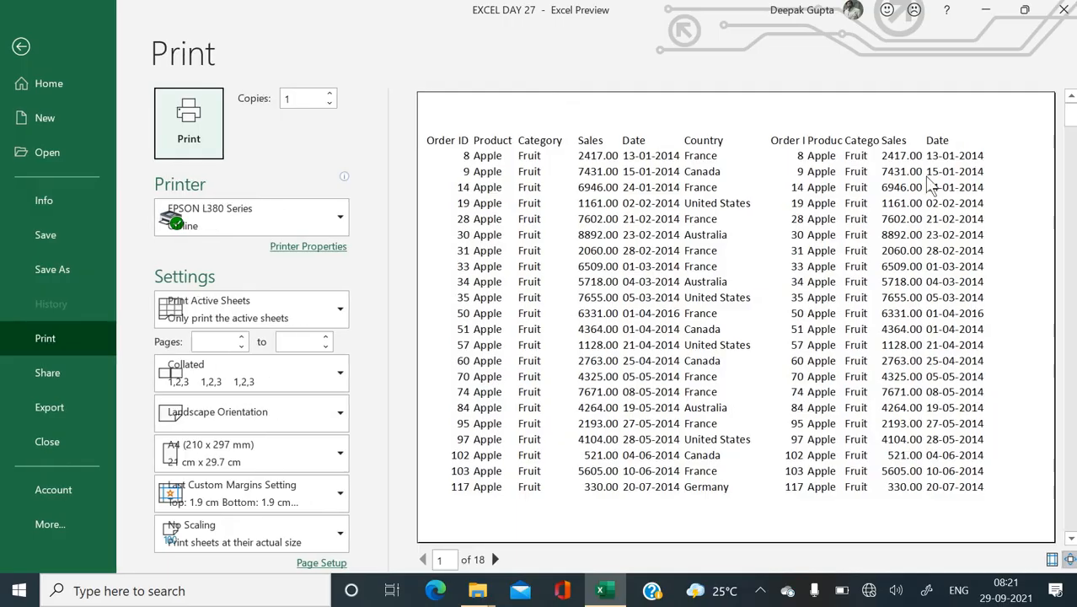
pyautogui.press('Escape')
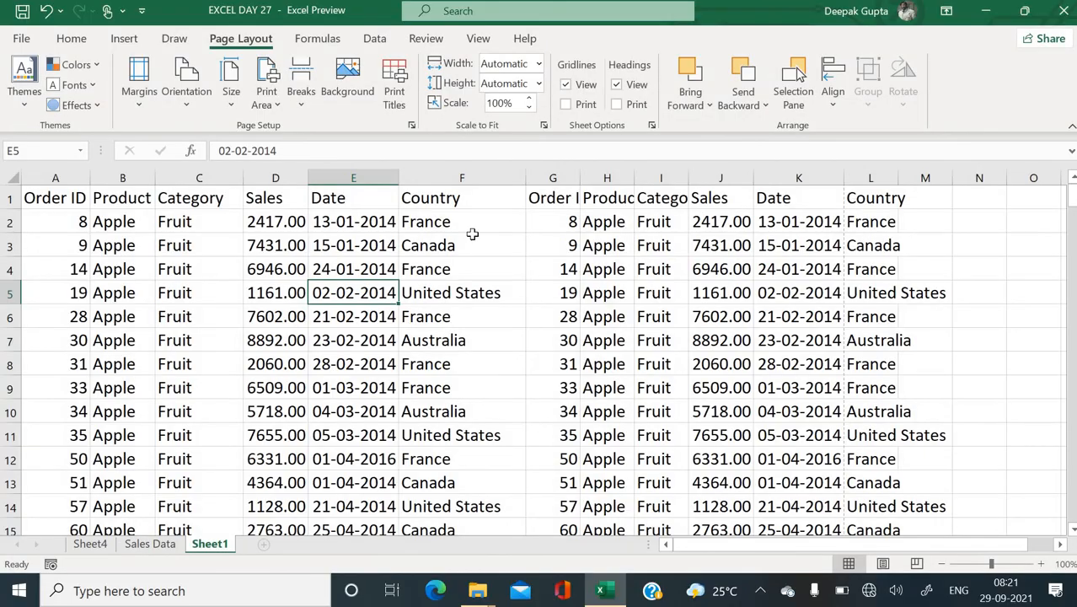
# Reduce the right page margin to 0.8 and check the print preview
pyautogui.click(412, 125)
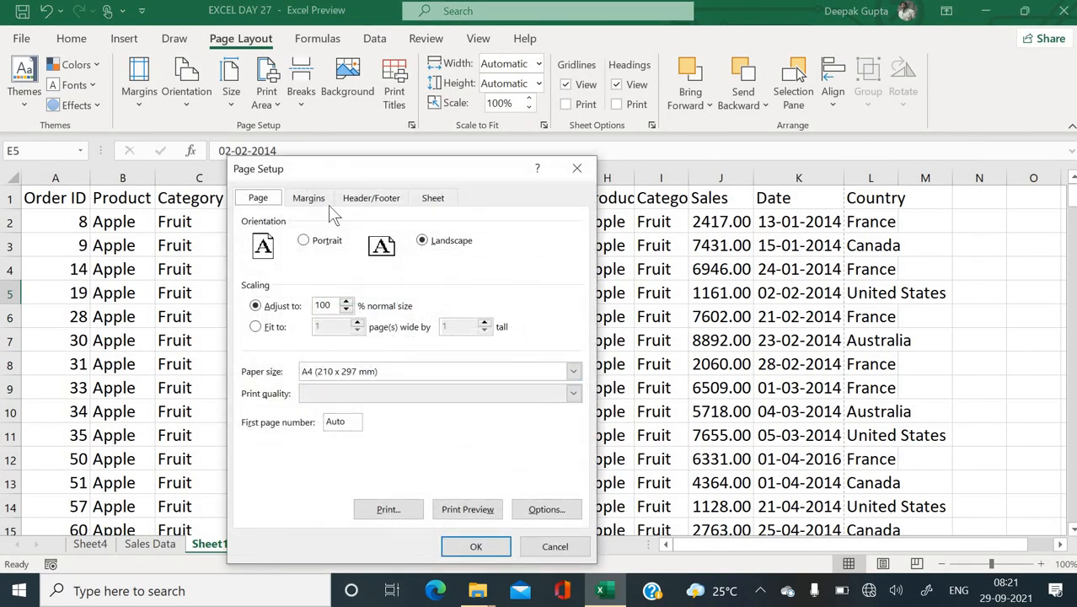
pyautogui.click(324, 201)
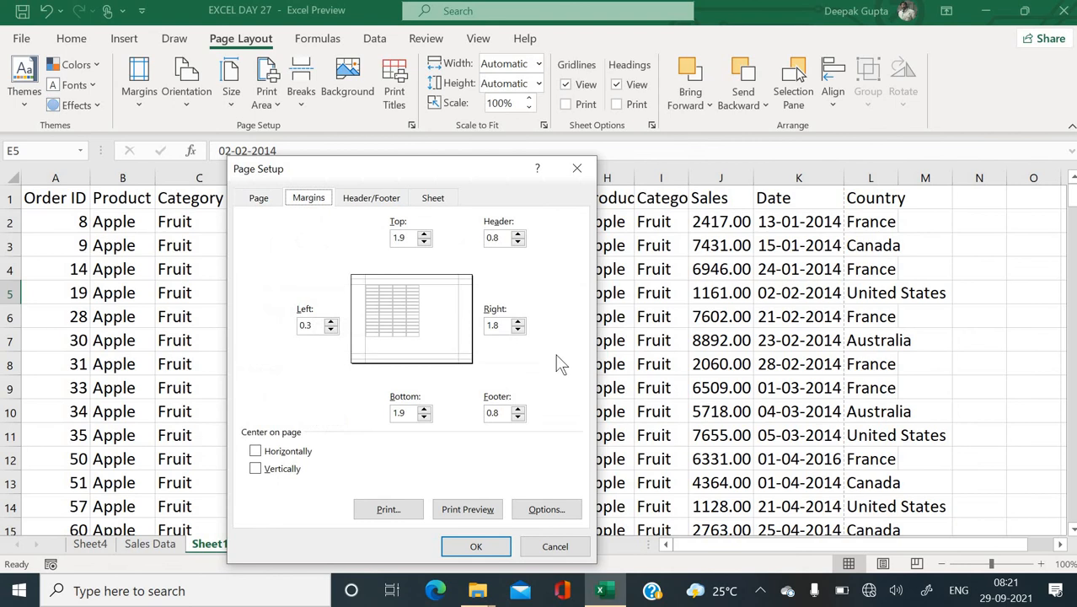
pyautogui.click(516, 330)
pyautogui.click(516, 330)
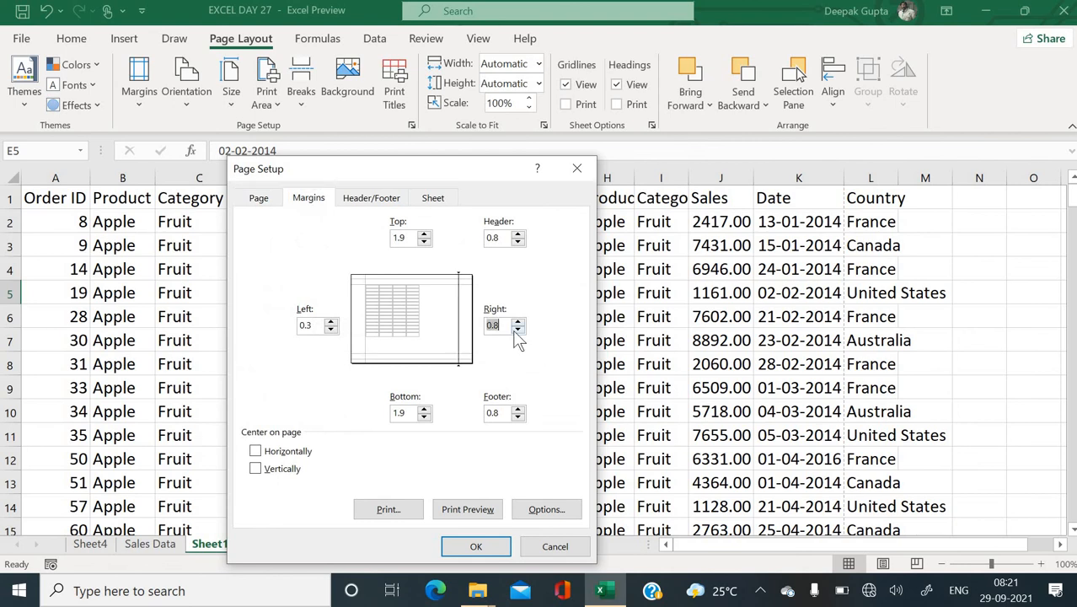
pyautogui.click(476, 547)
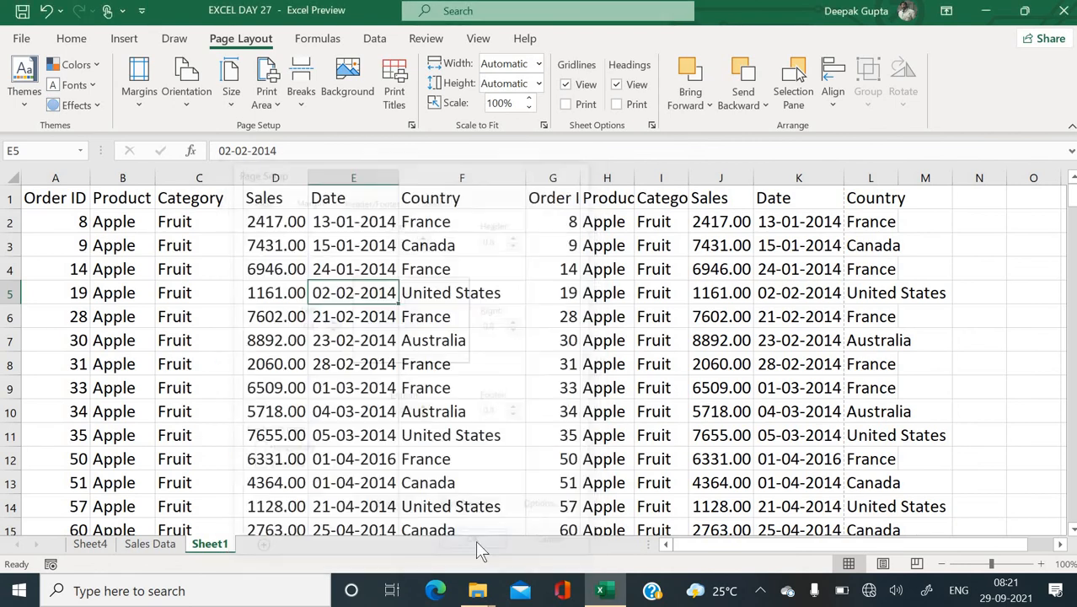
pyautogui.hotkey('ctrl', 'p')
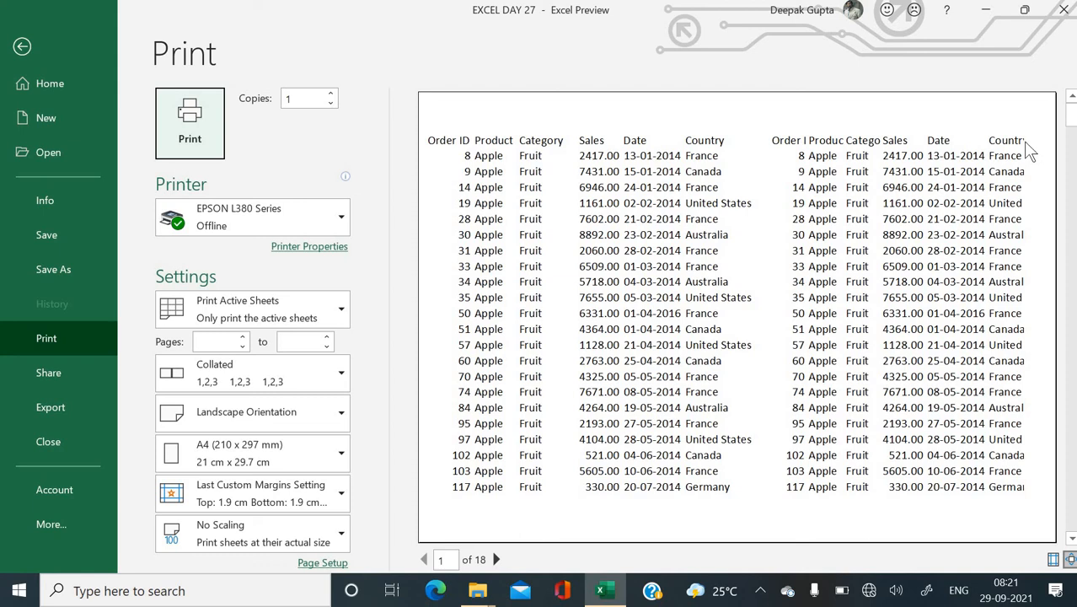
pyautogui.press('Escape')
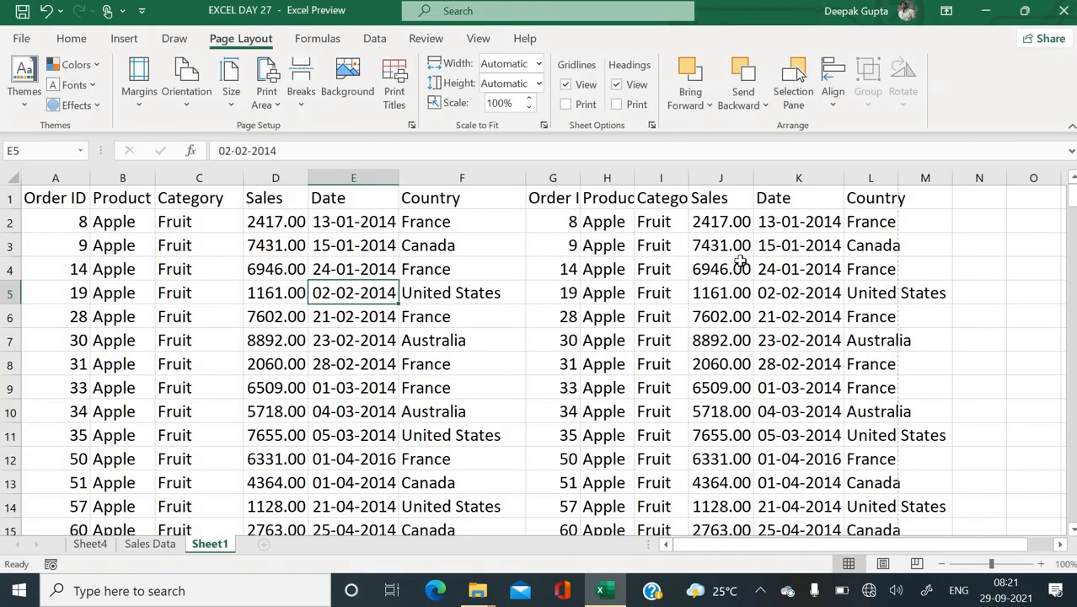
# Reduce the right page margin to 0.3 and check the print preview
pyautogui.click(411, 124)
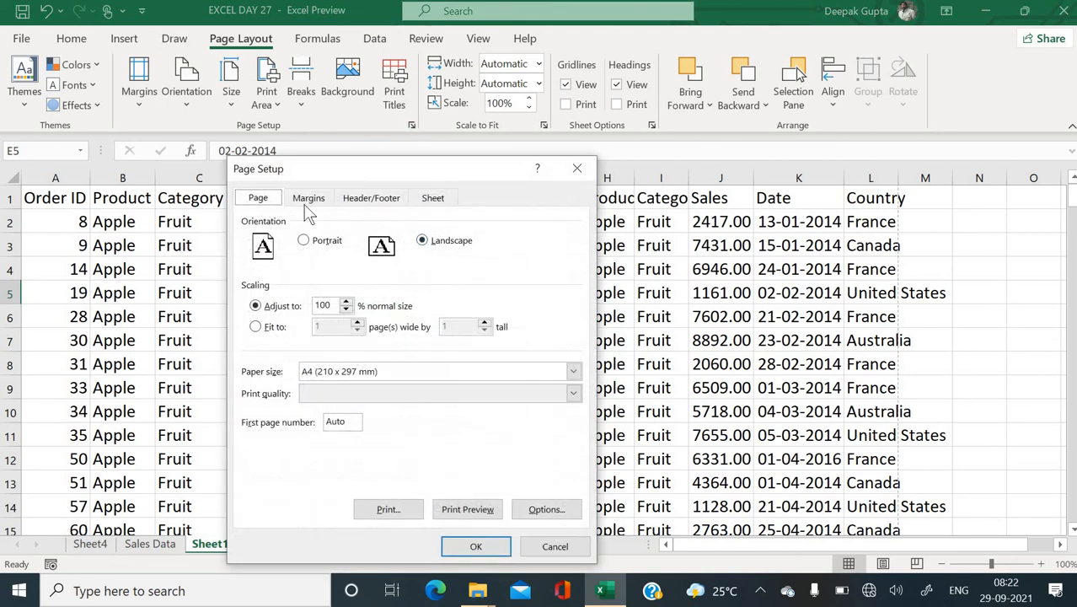
pyautogui.click(309, 198)
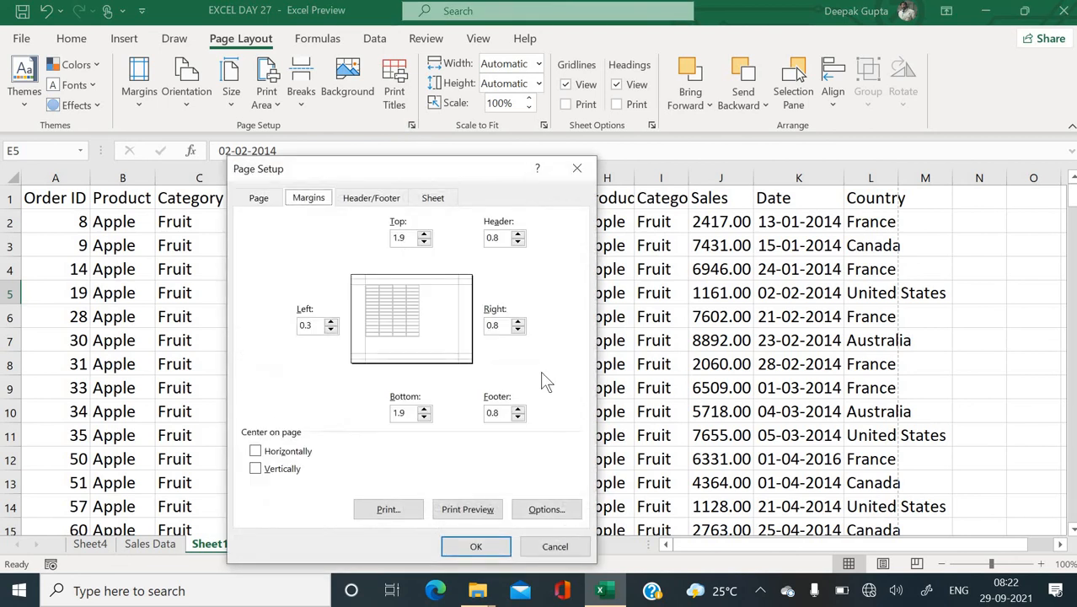
pyautogui.click(518, 329)
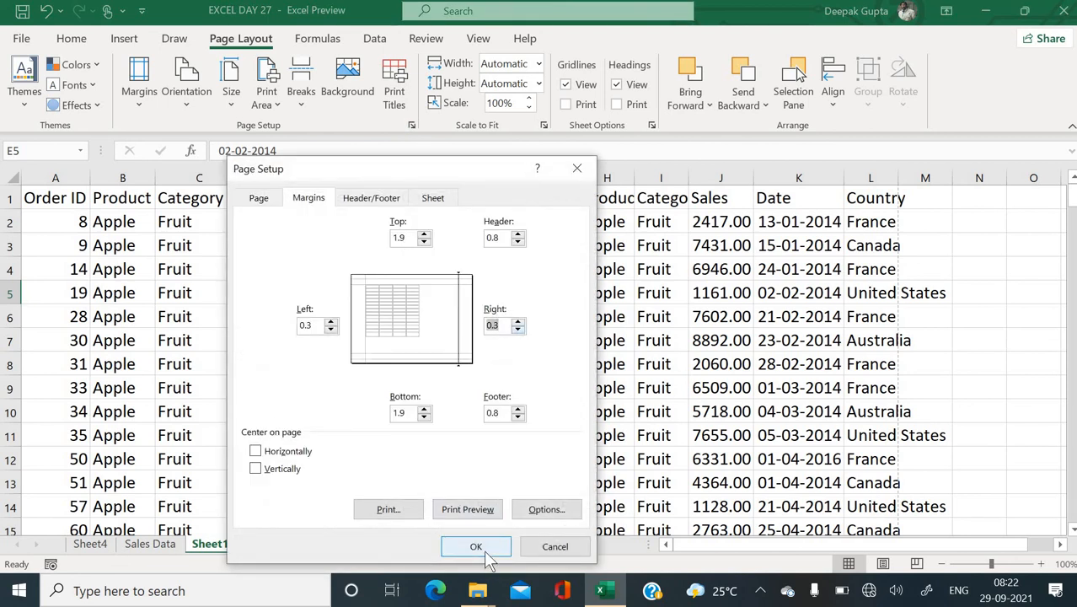
pyautogui.click(476, 547)
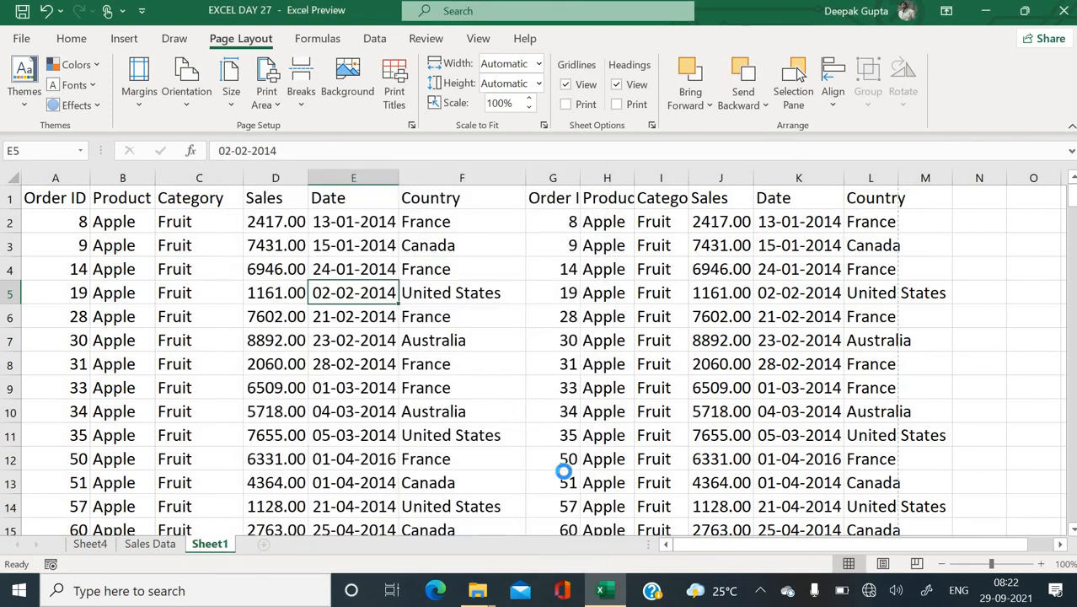
pyautogui.hotkey('ctrl', 'p')
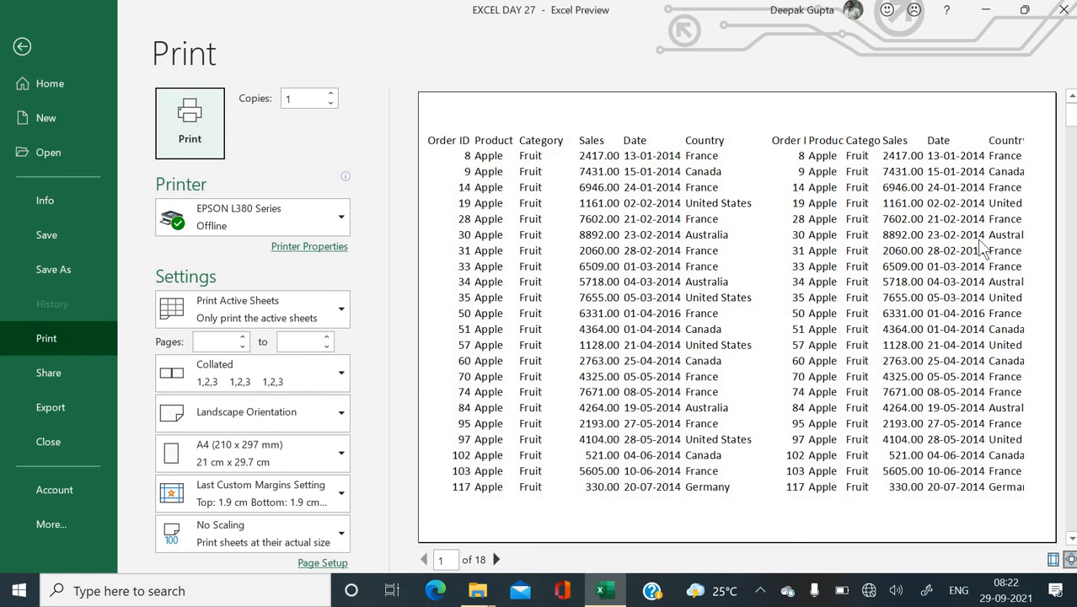
pyautogui.press('Escape')
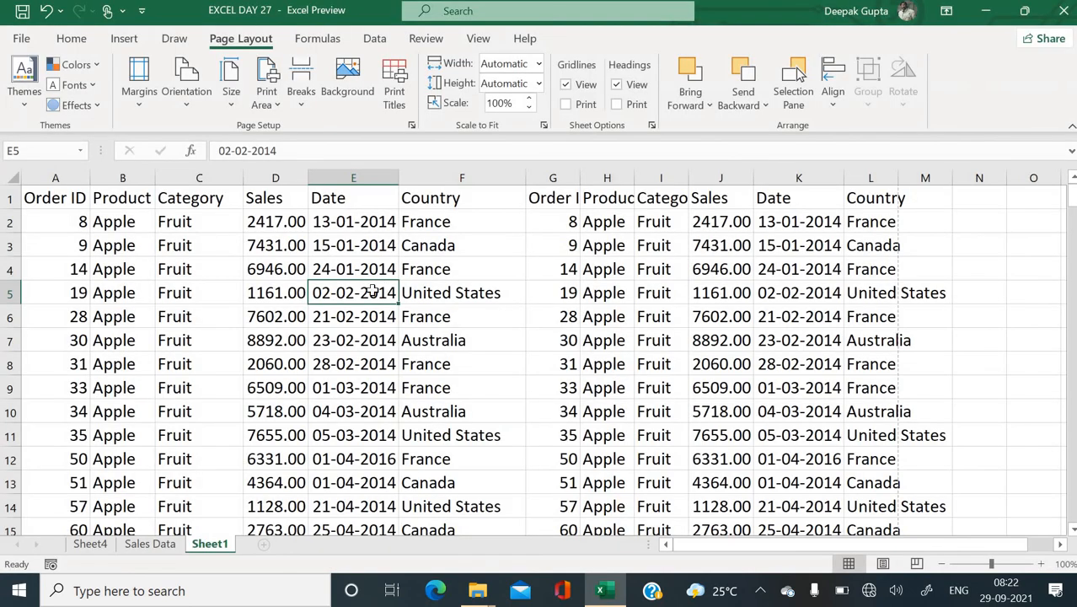
# Scale the printout to 90% of normal size and check the print preview
pyautogui.click(411, 126)
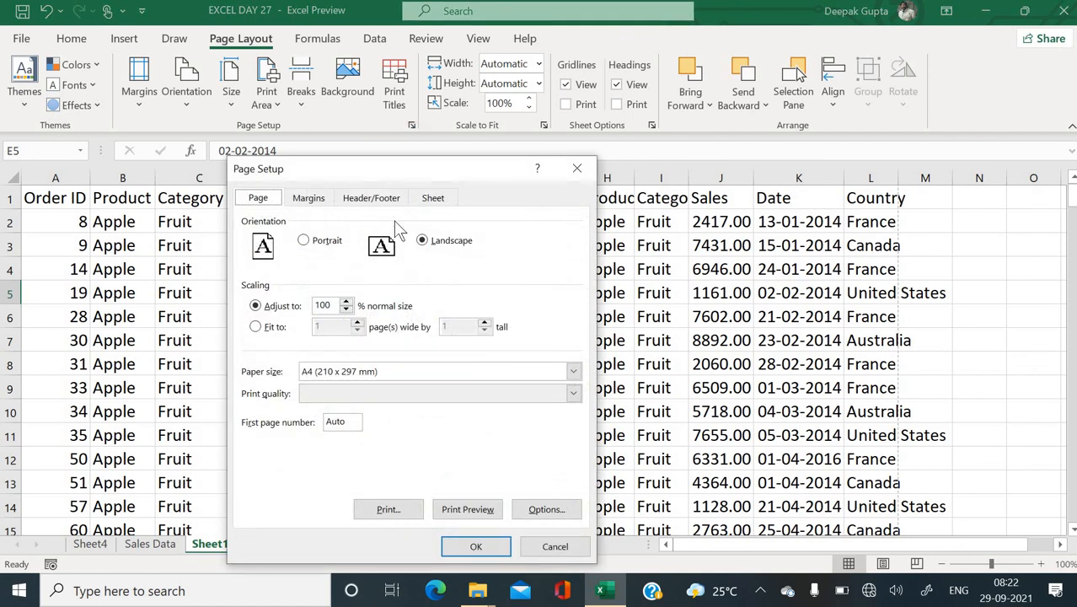
pyautogui.click(345, 310)
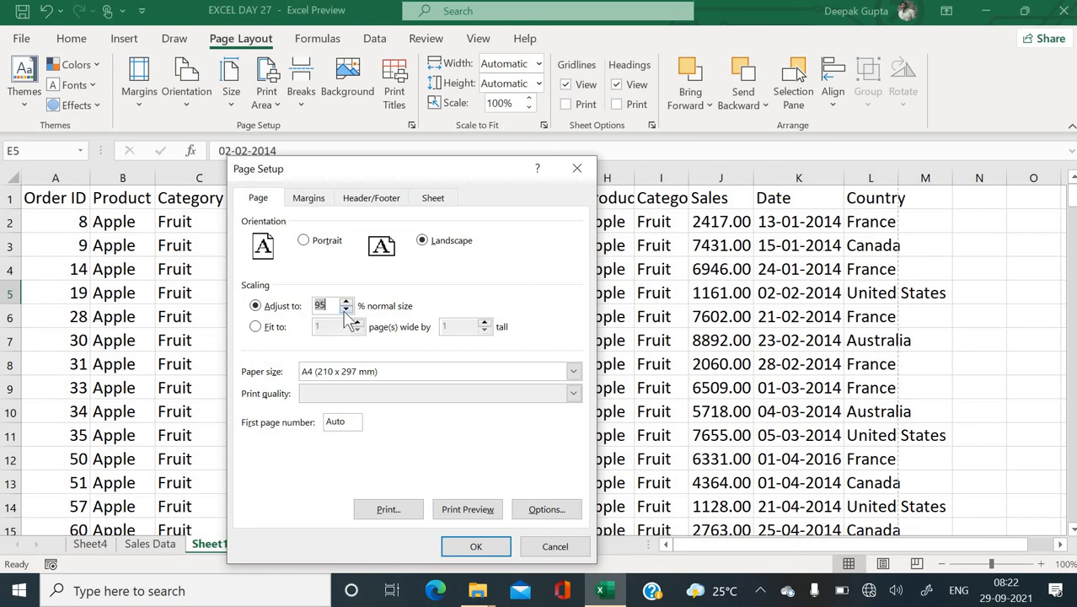
pyautogui.click(345, 310)
pyautogui.click(474, 546)
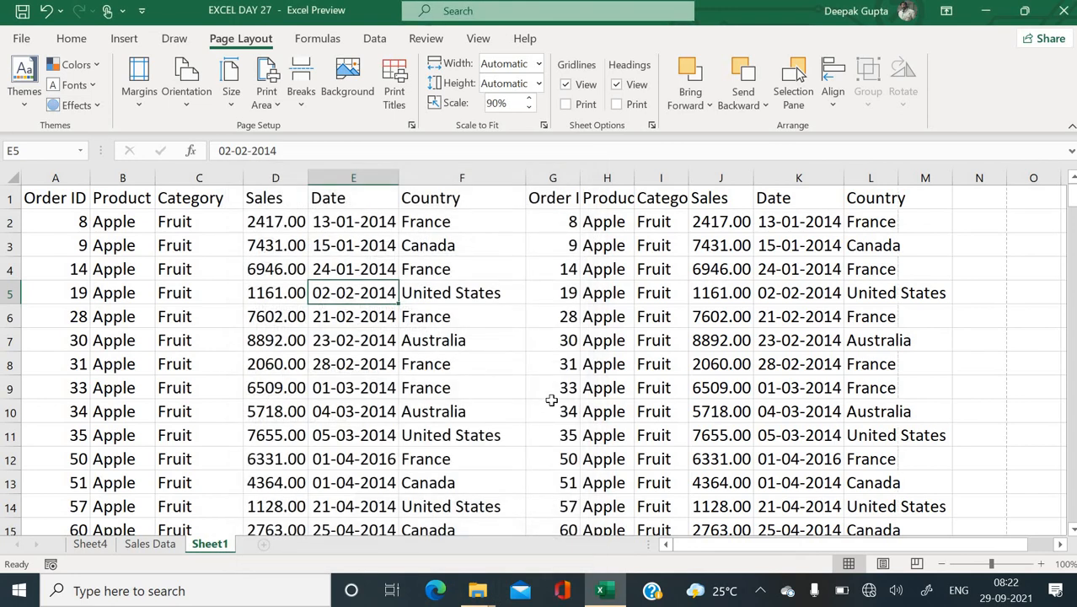
pyautogui.hotkey('ctrl', 'p')
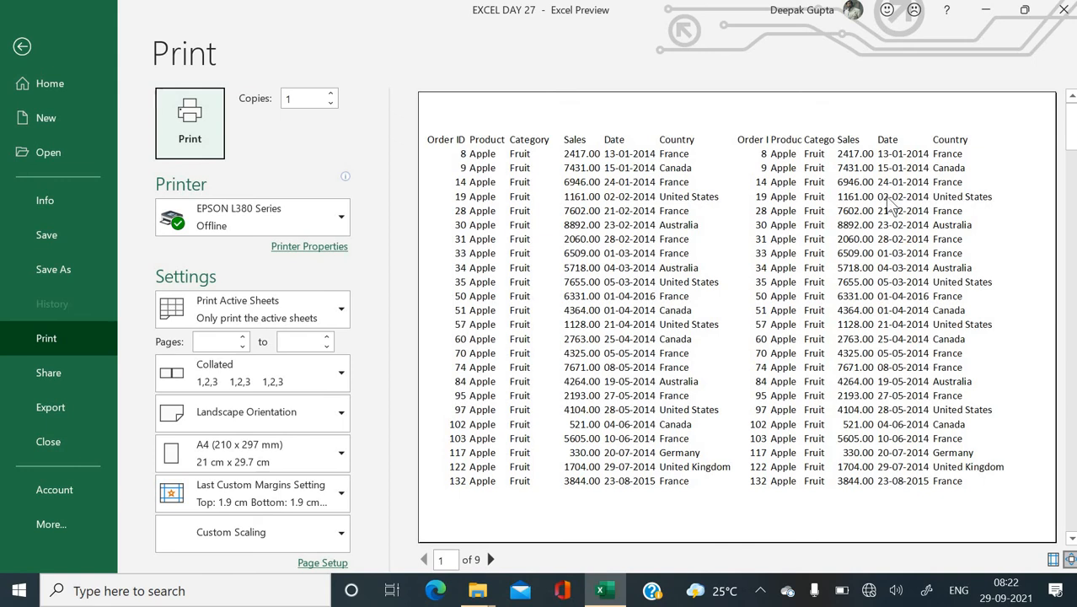
pyautogui.press('Escape')
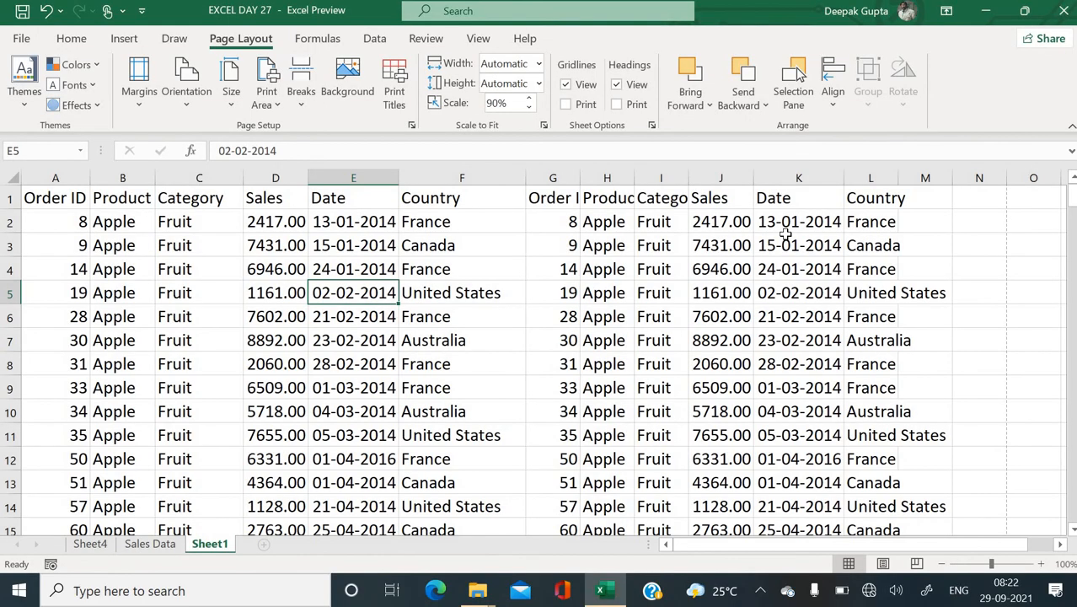
# Autofit the width of column G to its contents and check the print preview
pyautogui.doubleClick(581, 175)
pyautogui.click(652, 246)
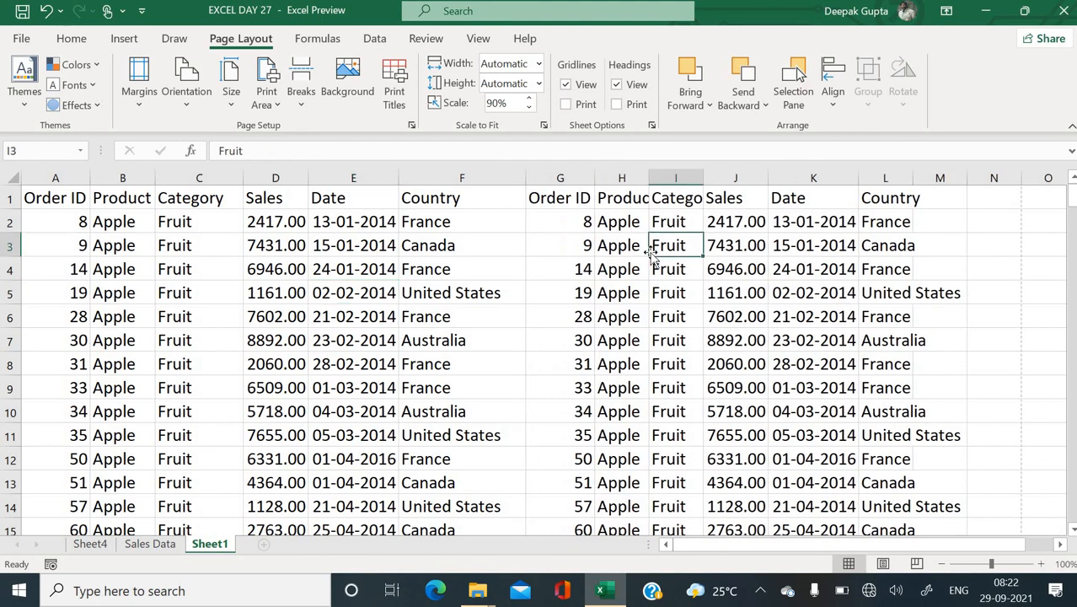
pyautogui.hotkey('ctrl', 'p')
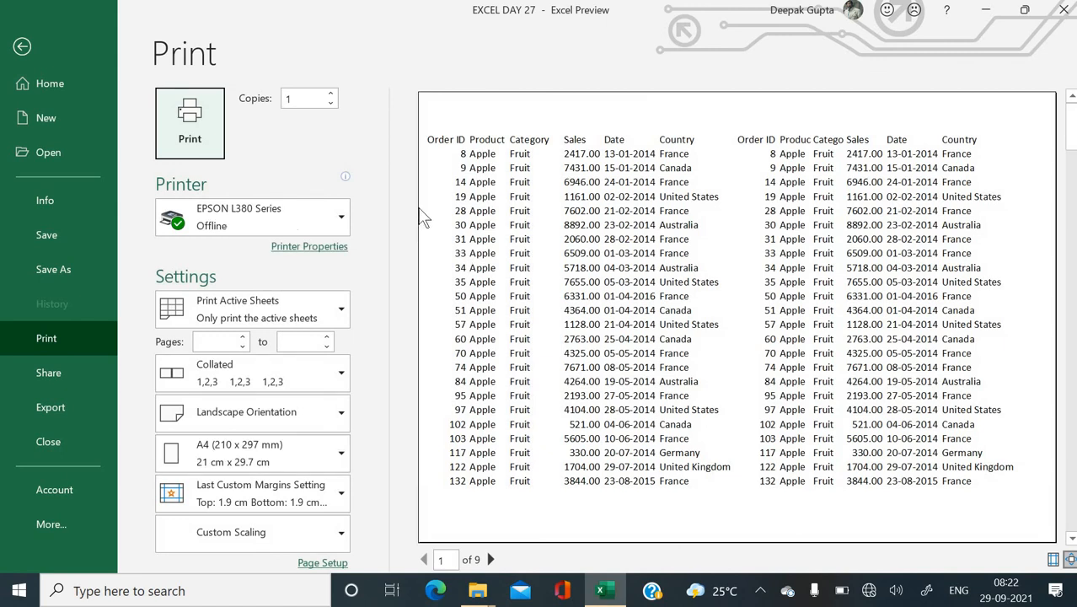
# Examine the Page Setup scaling and margin settings alongside the print preview, then return to the sheet without changes
pyautogui.click(321, 565)
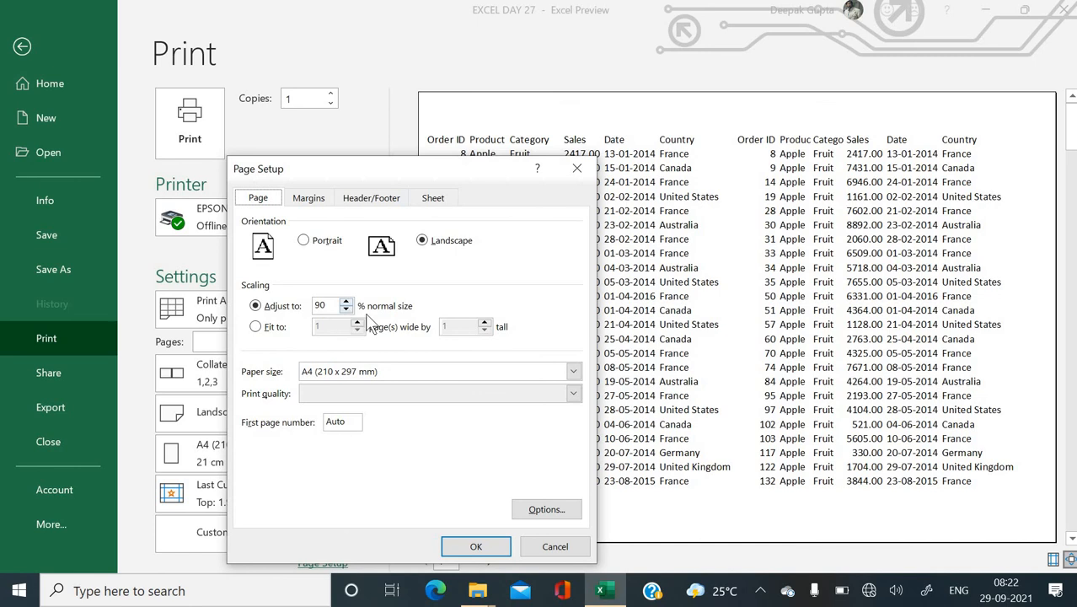
pyautogui.click(308, 198)
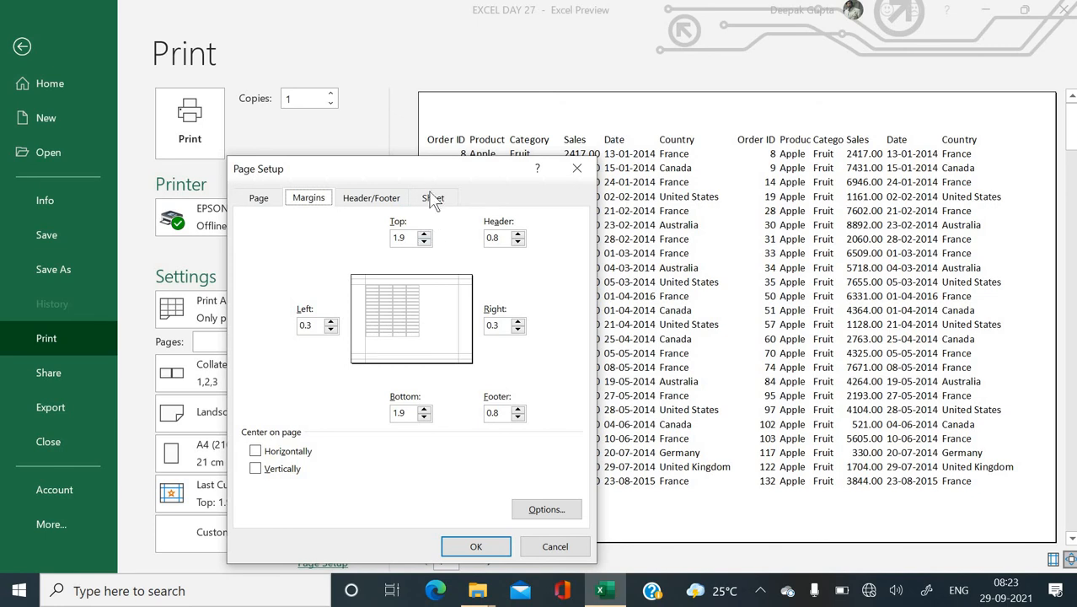
pyautogui.moveTo(409, 169); pyautogui.dragTo(375, 135)
pyautogui.moveTo(238, 108); pyautogui.dragTo(237, 114)
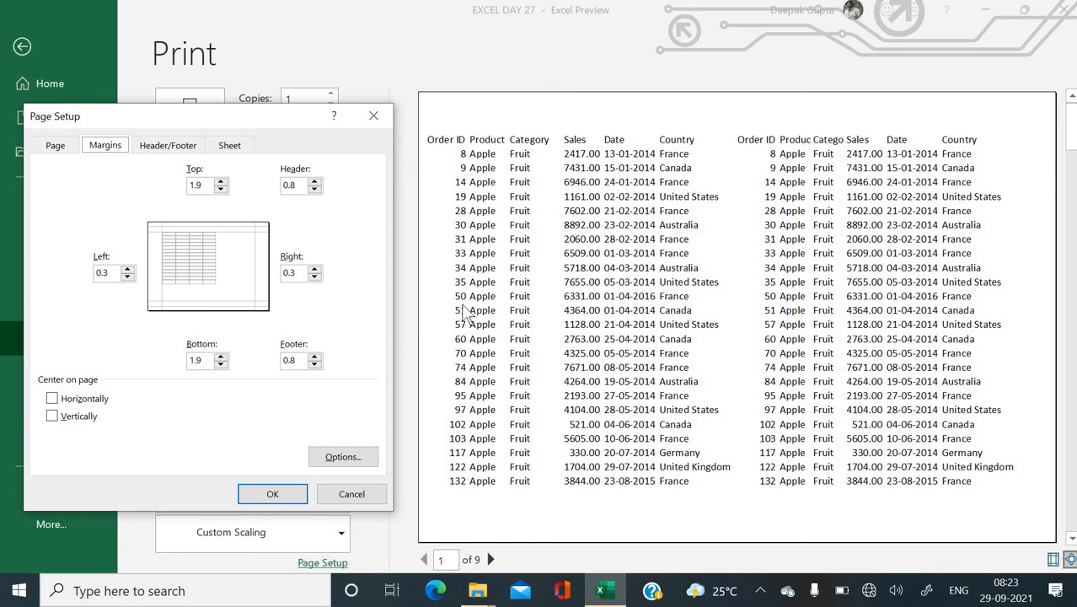
pyautogui.press('Escape')
pyautogui.press('Escape')
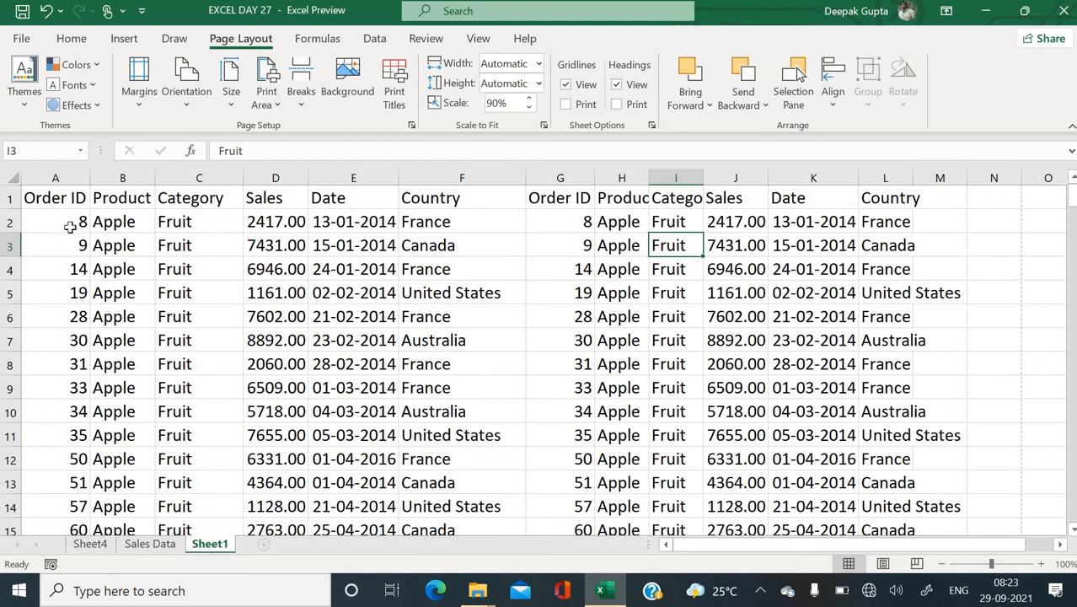
# Add filters to the header row and sort the data by Order ID from smallest to largest
pyautogui.click(70, 224)
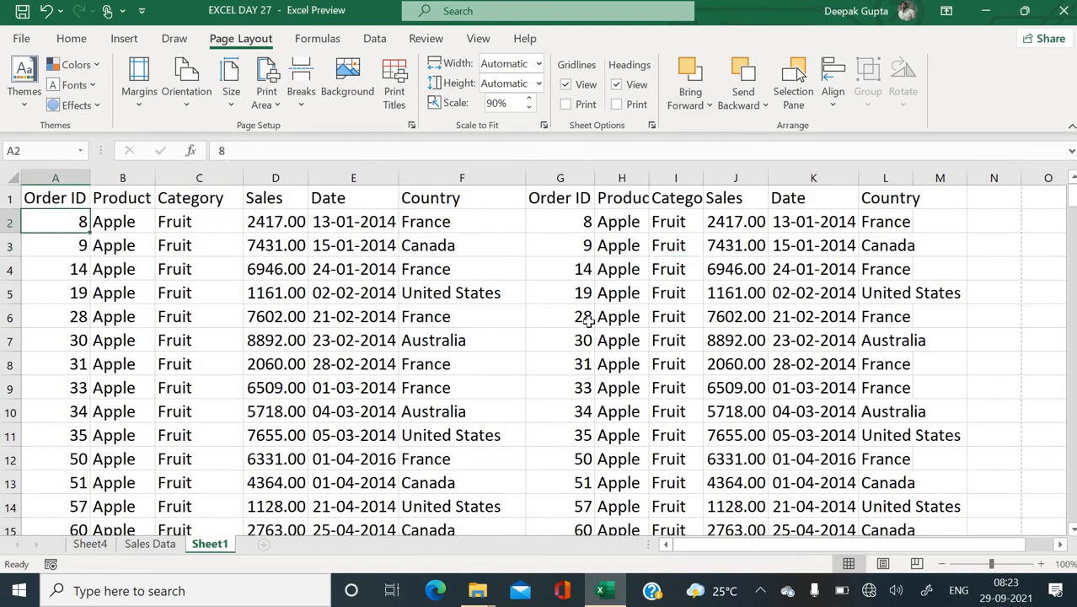
pyautogui.hotkey('ctrl', 'shift', 'l')
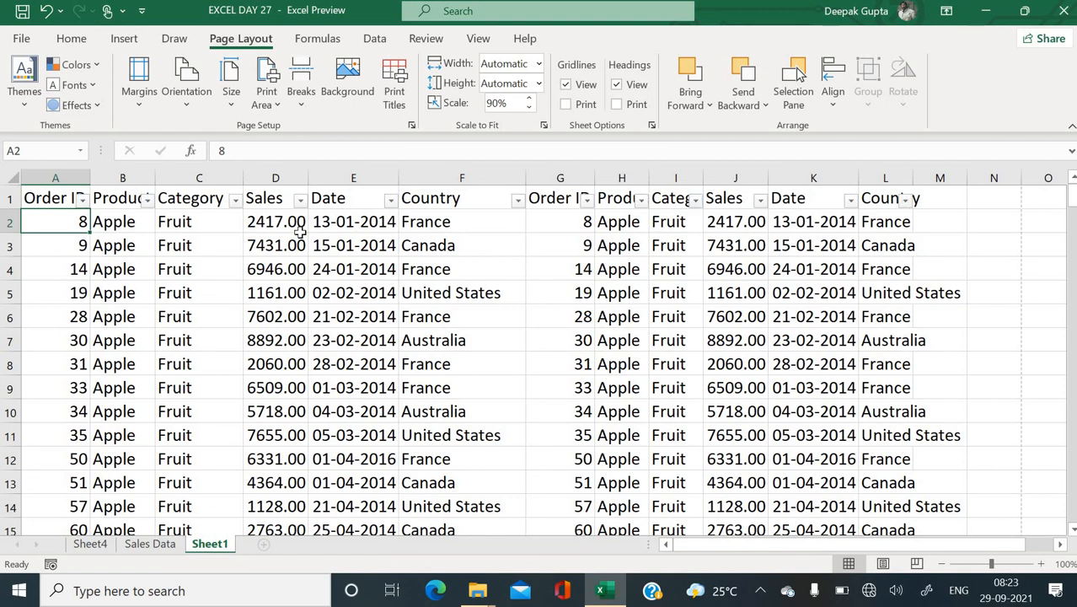
pyautogui.click(82, 201)
pyautogui.click(131, 204)
pyautogui.click(175, 245)
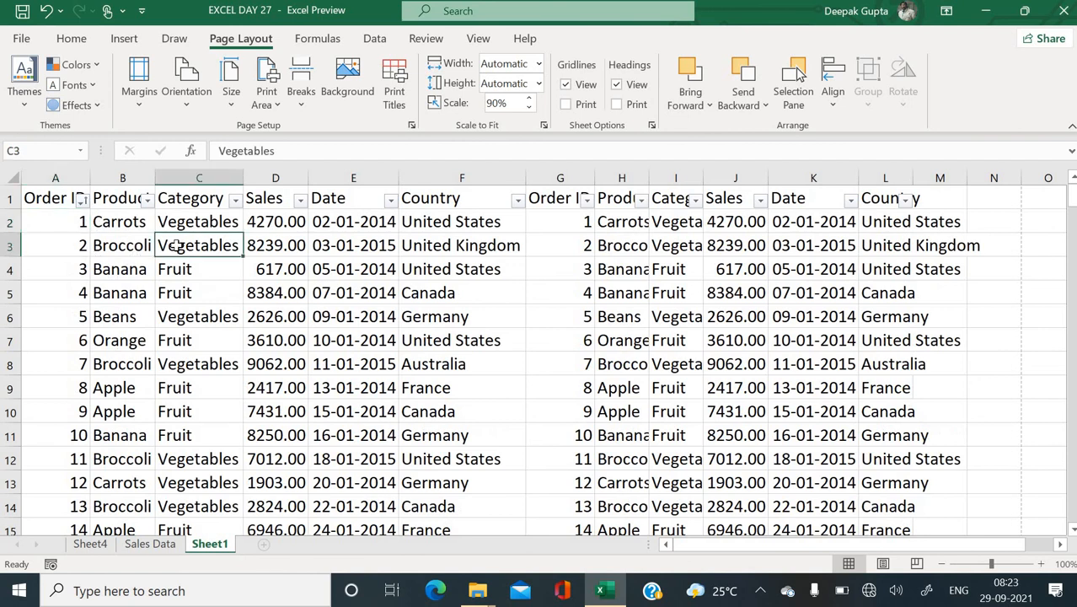
# Reduce the bottom page margin to 0.9 from the print preview
pyautogui.hotkey('ctrl', 'p')
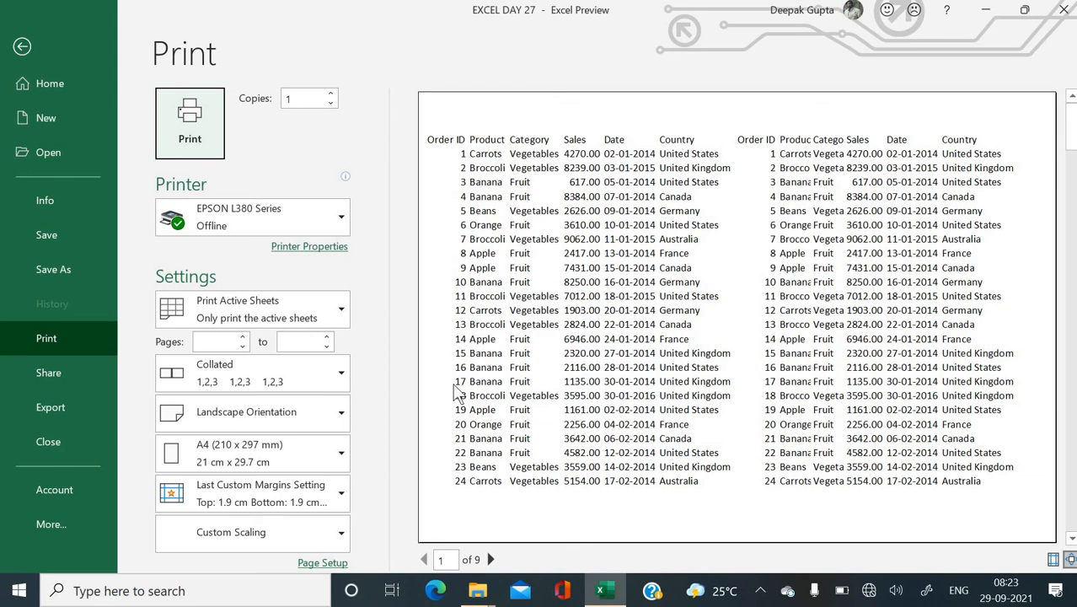
pyautogui.click(316, 562)
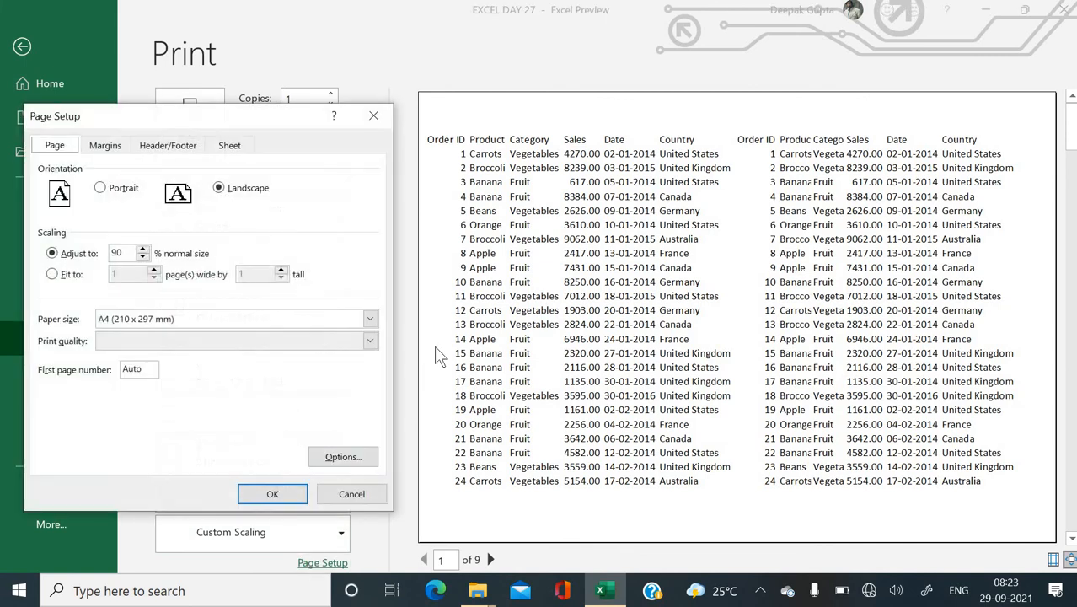
pyautogui.click(116, 150)
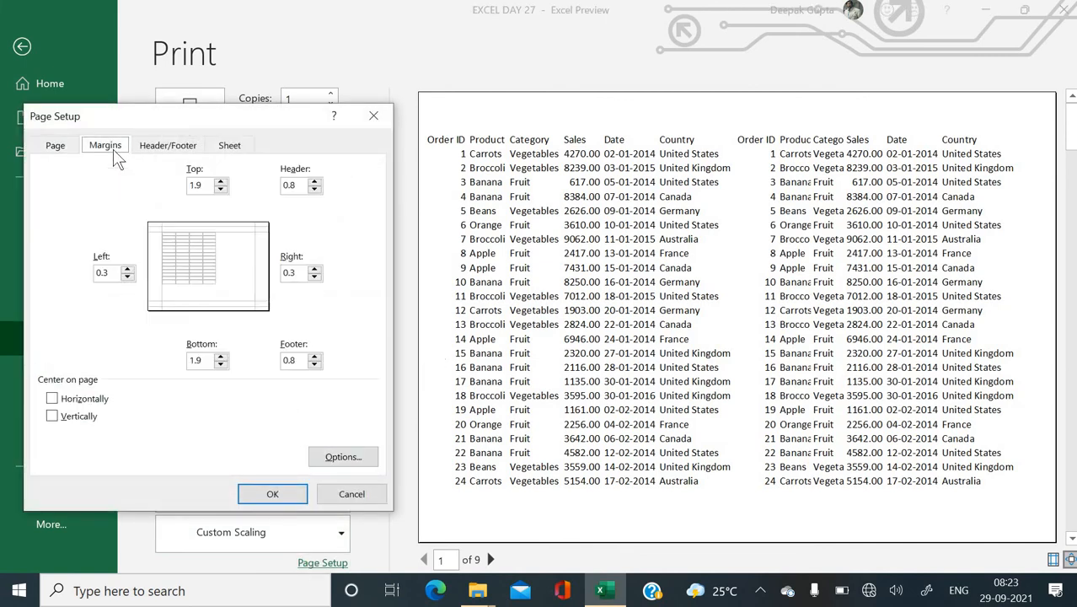
pyautogui.click(221, 364)
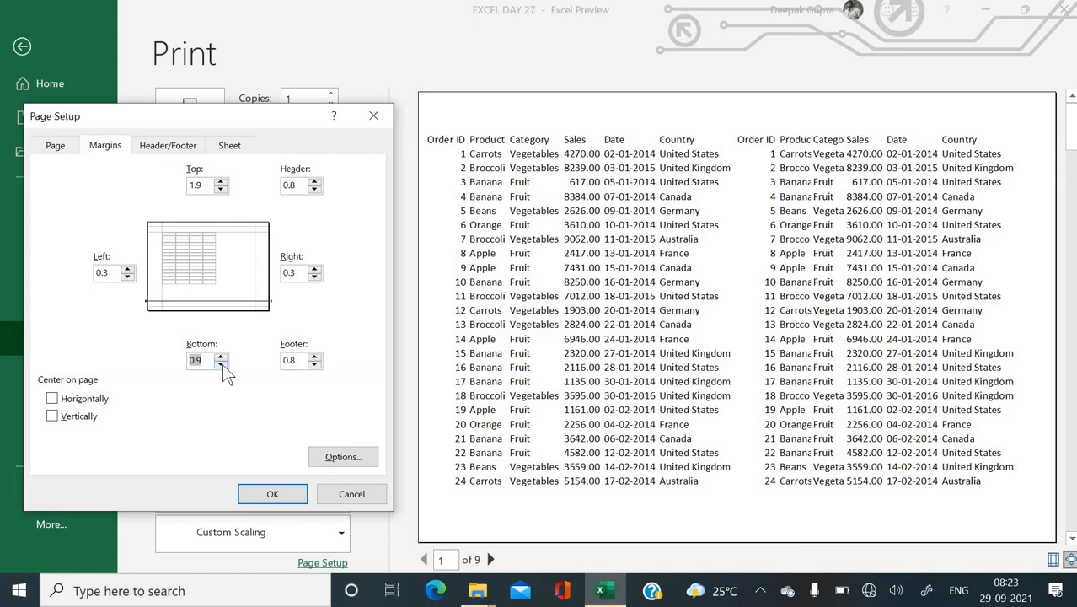
pyautogui.click(276, 495)
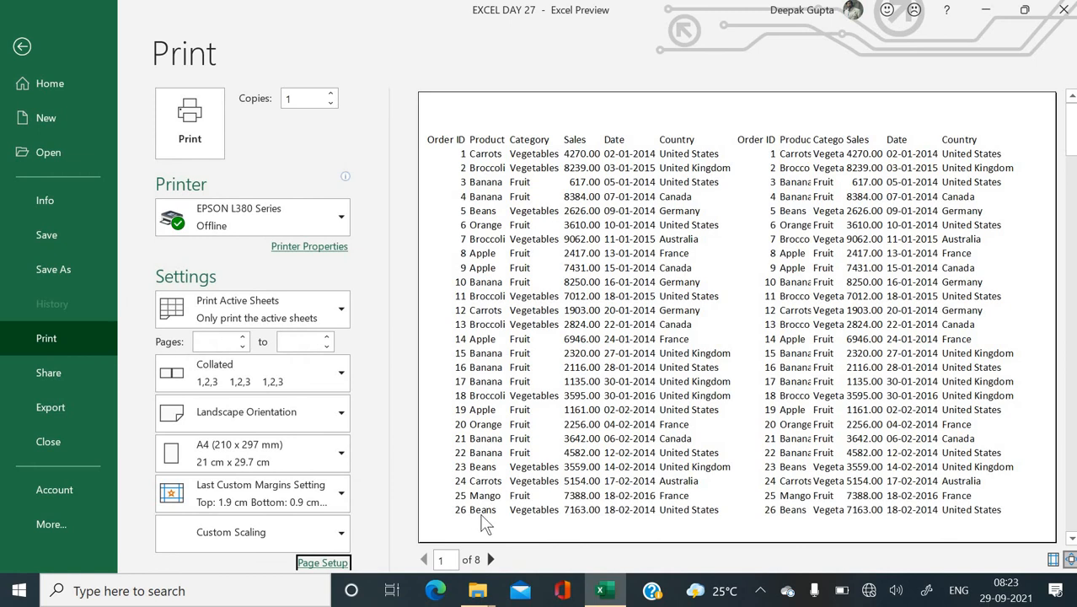
# Reduce the top page margin to 0.9 and apply it to the print preview
pyautogui.click(310, 564)
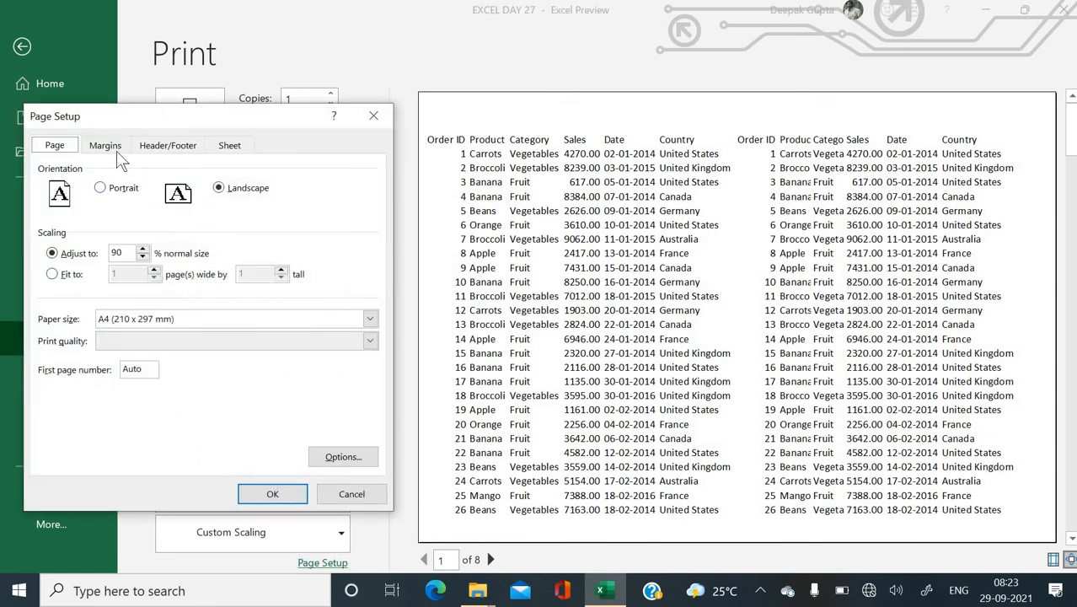
pyautogui.click(108, 147)
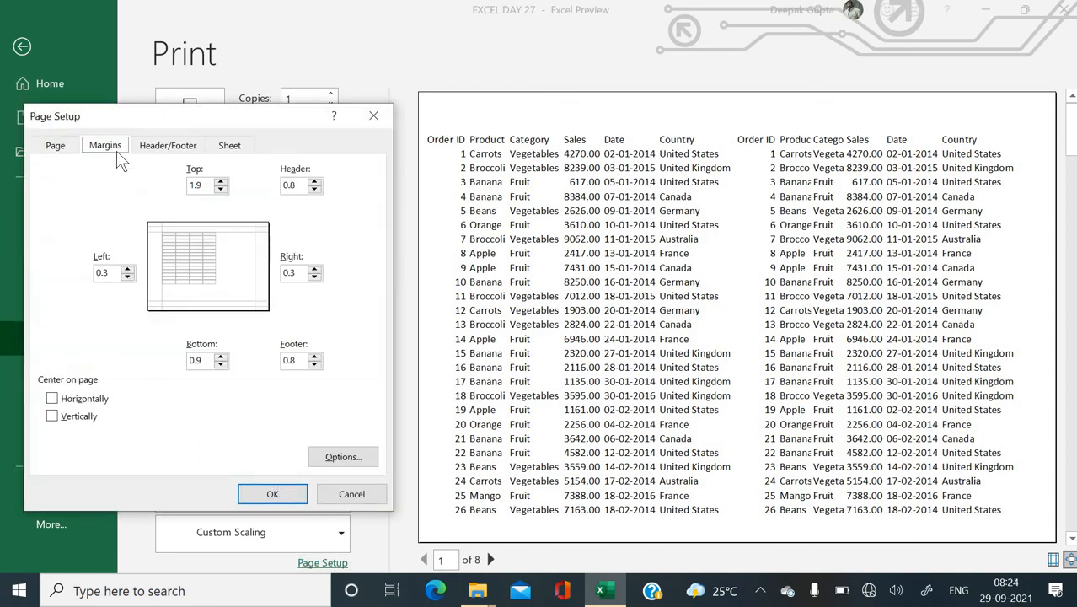
pyautogui.click(223, 189)
pyautogui.click(283, 494)
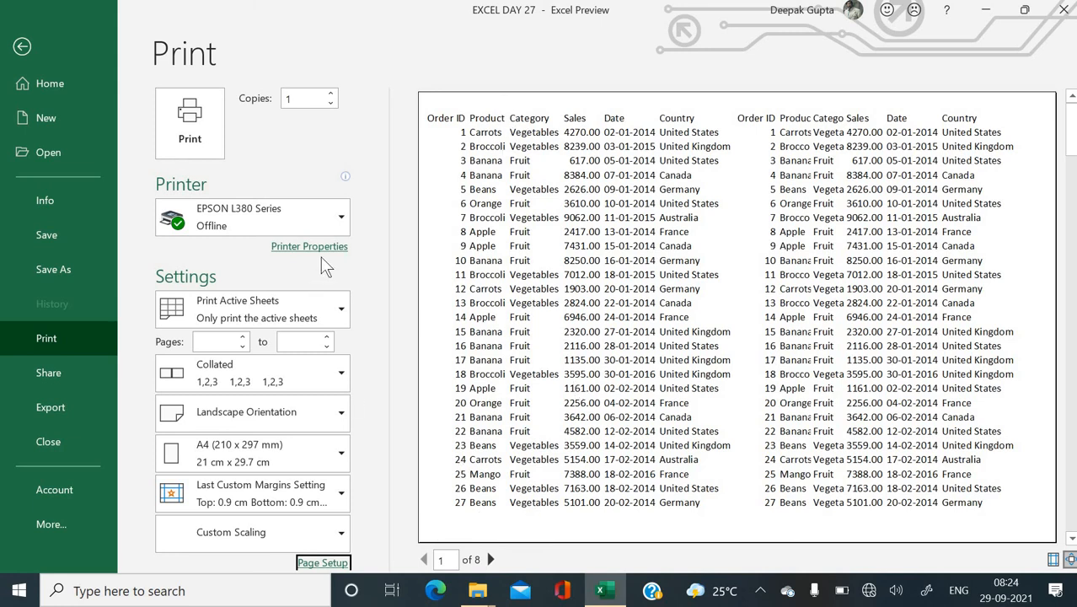
# Reduce both the bottom and top page margins to 0.4 and apply them to the print preview
pyautogui.click(333, 562)
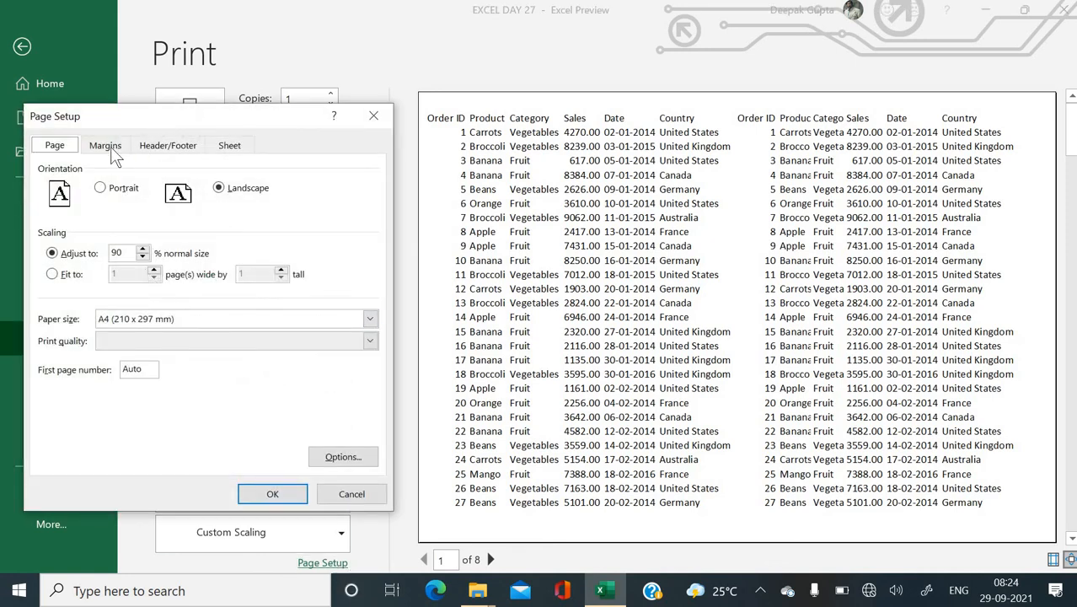
pyautogui.click(107, 147)
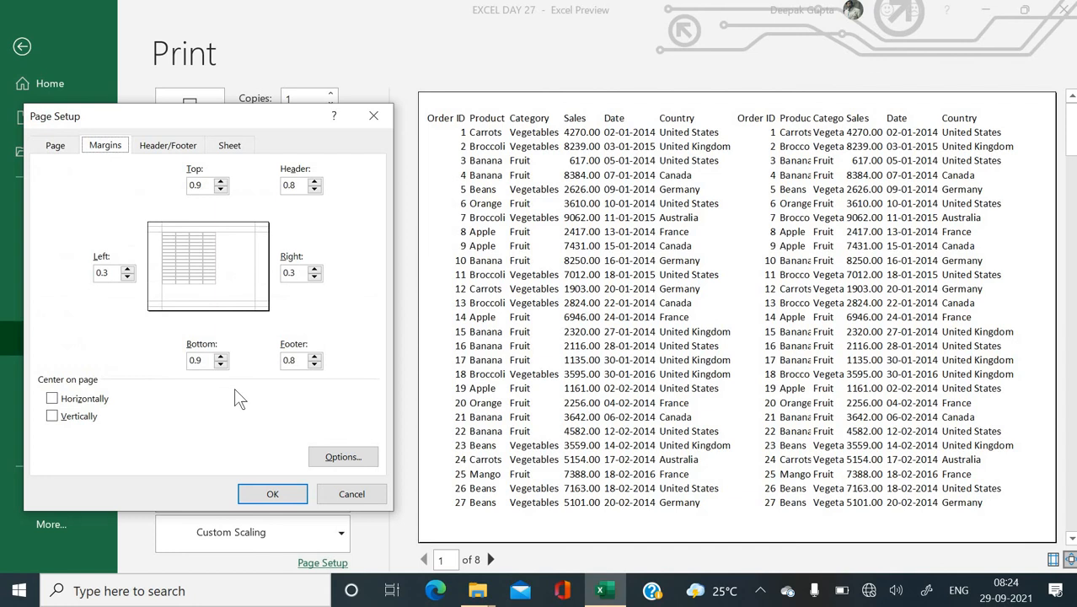
pyautogui.click(221, 364)
pyautogui.click(220, 364)
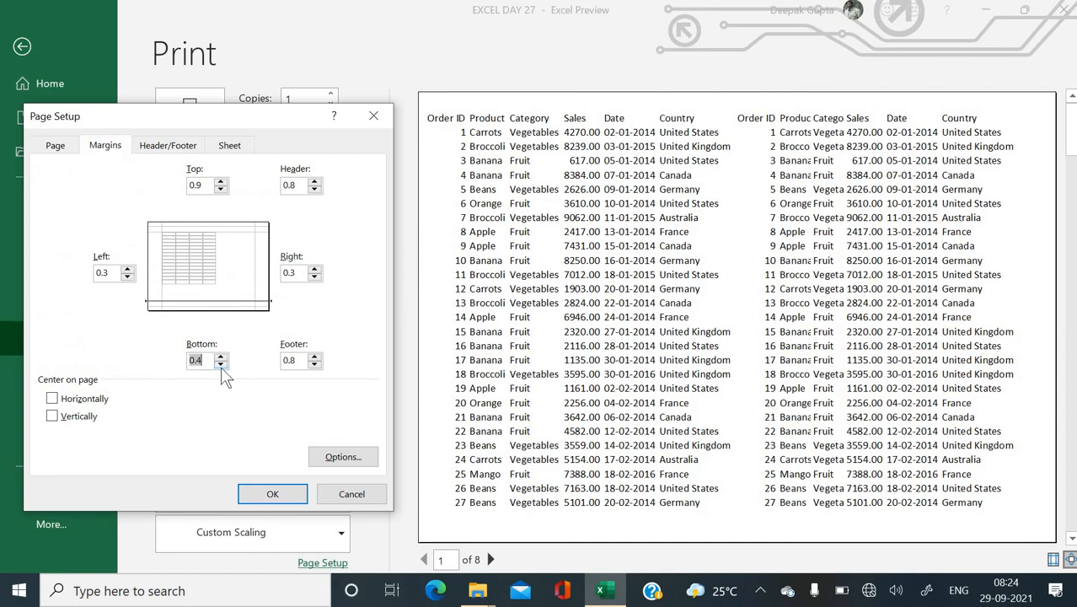
pyautogui.click(222, 192)
pyautogui.click(222, 191)
pyautogui.click(288, 492)
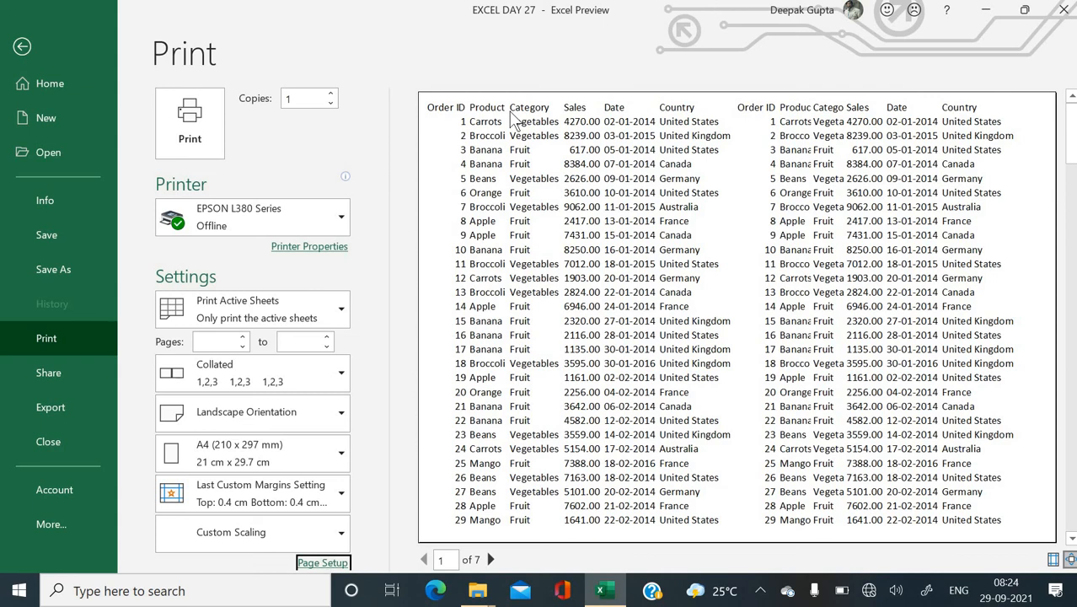
# Set the top page margin to 1 and the bottom margin to 0.9, and apply them to the print preview
pyautogui.click(322, 561)
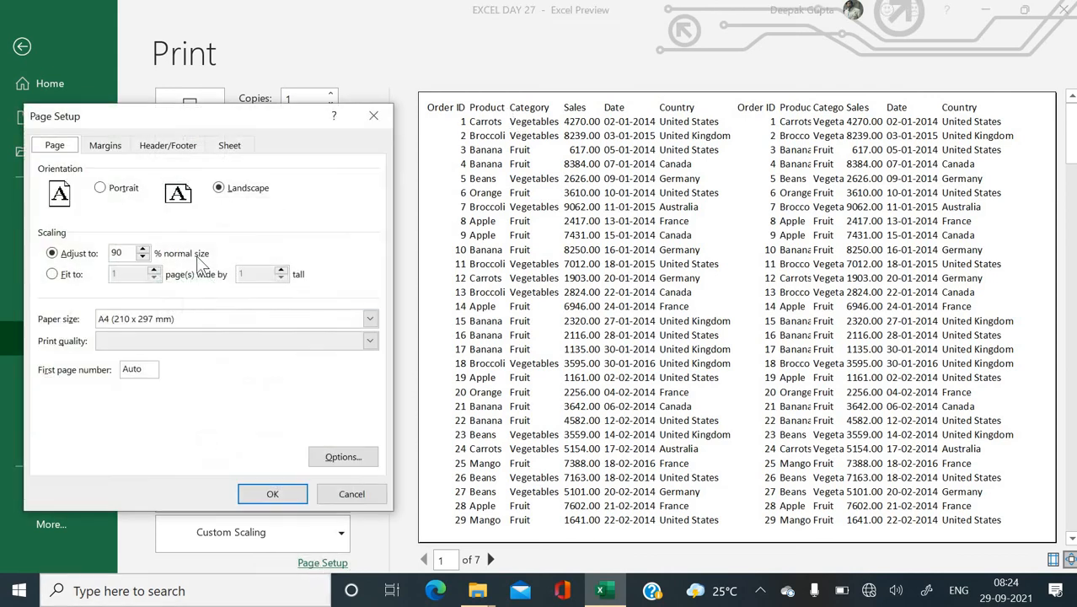
pyautogui.click(107, 147)
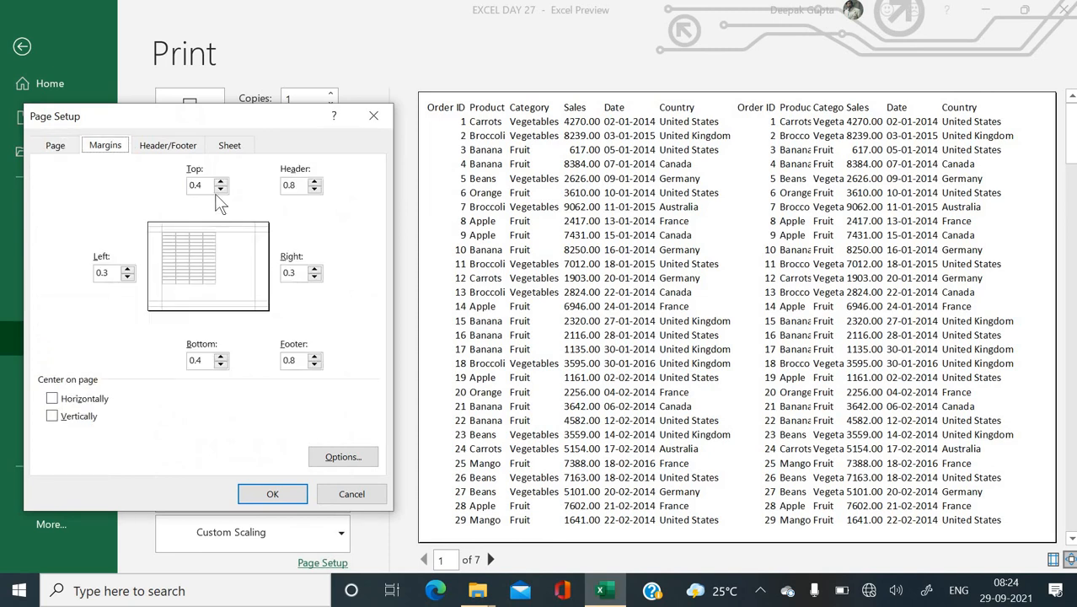
pyautogui.doubleClick(220, 188)
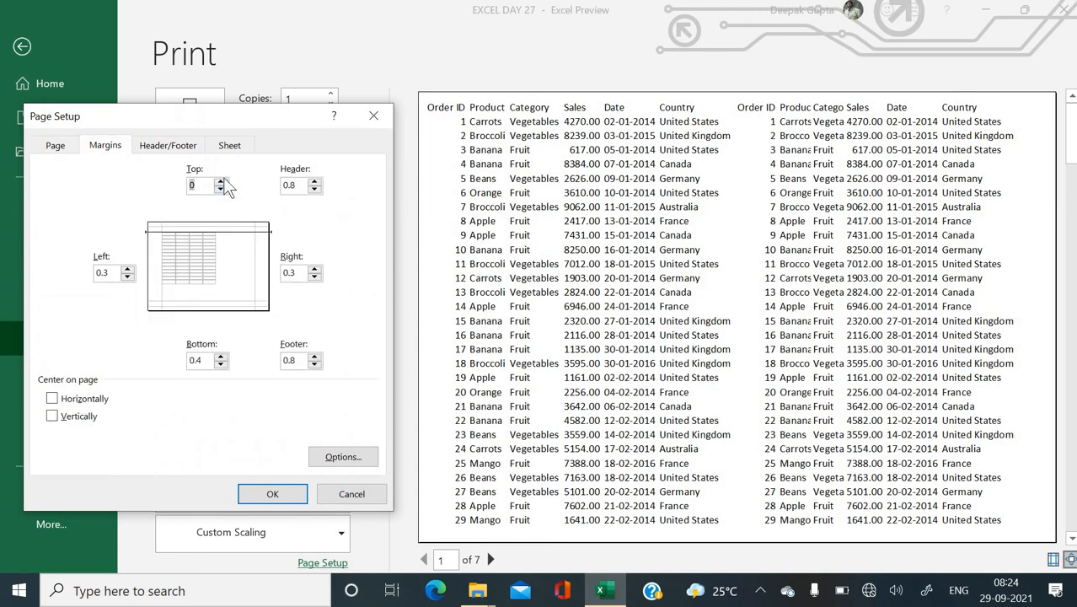
pyautogui.doubleClick(221, 183)
pyautogui.doubleClick(221, 356)
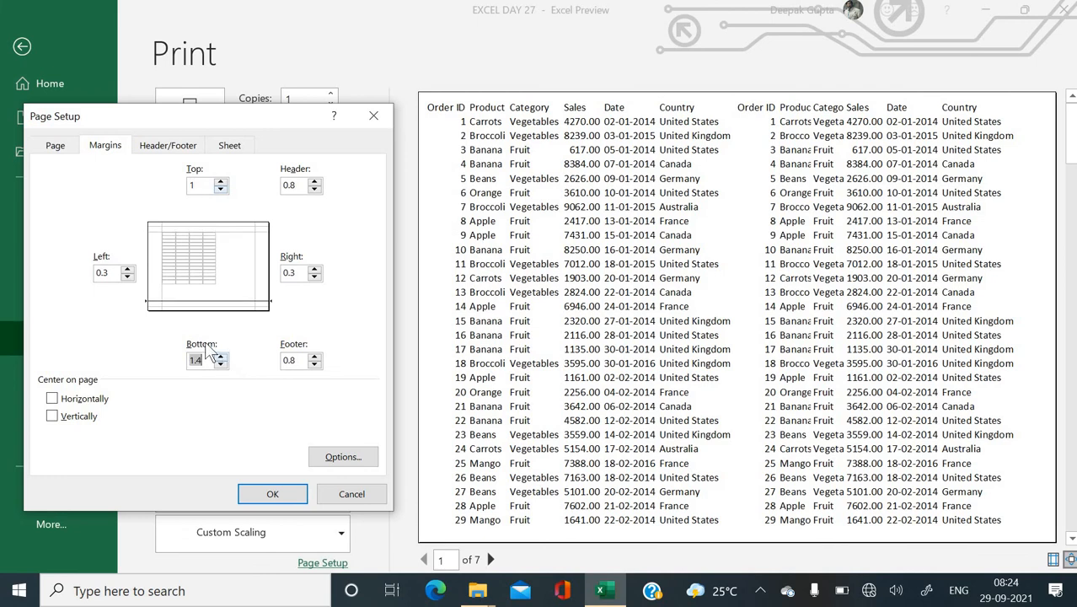
pyautogui.doubleClick(220, 362)
pyautogui.click(293, 491)
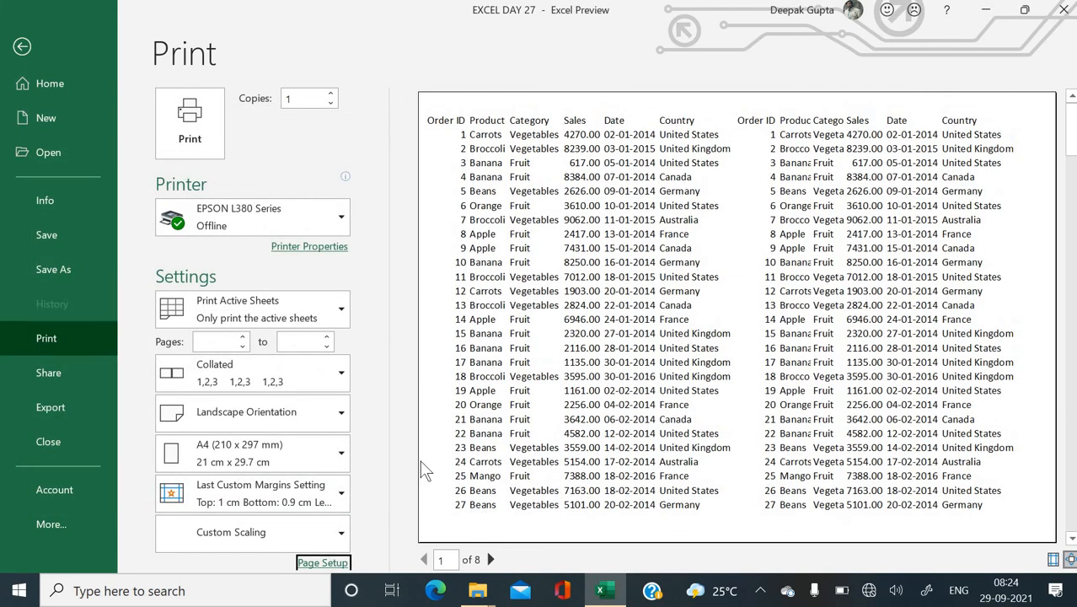
# Reduce the page scaling to 85% of normal size and apply it to the print preview
pyautogui.click(312, 560)
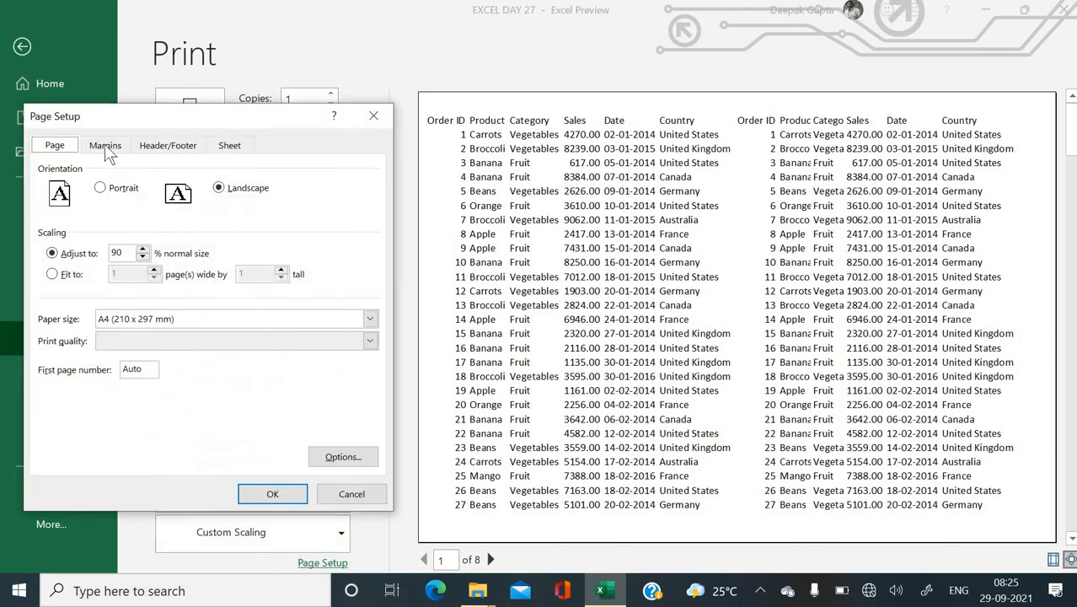
pyautogui.click(142, 257)
pyautogui.click(298, 495)
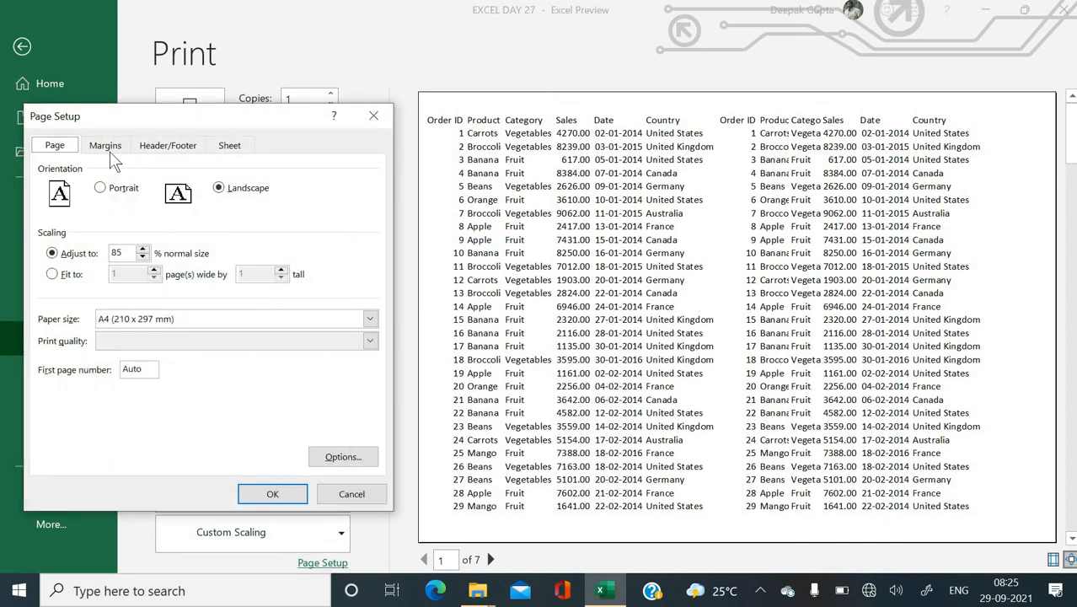
# Reduce the bottom page margin to 0.5 and apply it to the print preview
pyautogui.click(107, 147)
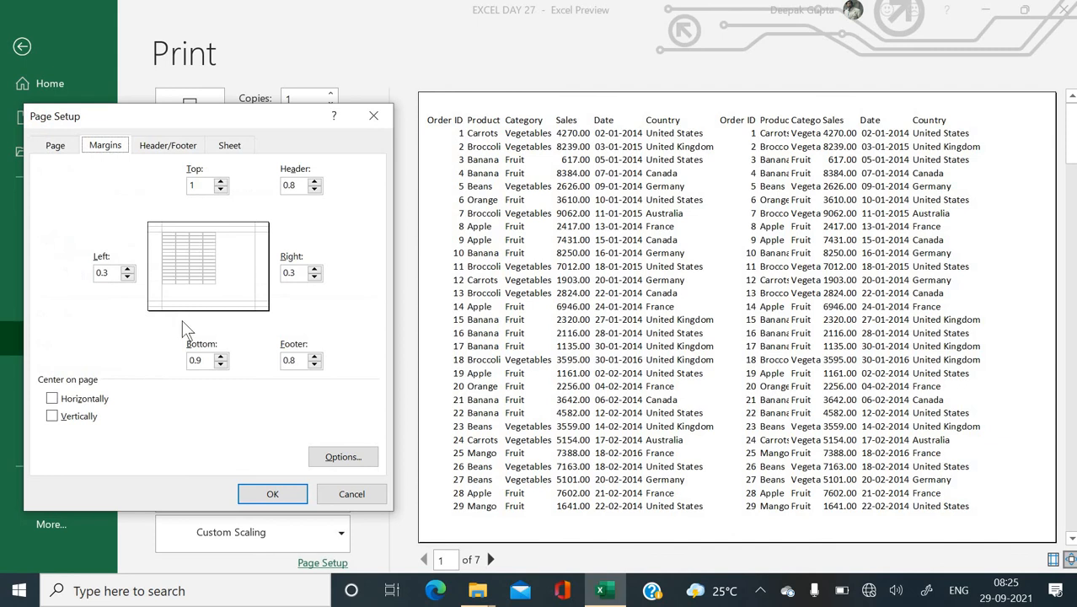
pyautogui.click(221, 365)
pyautogui.click(221, 365)
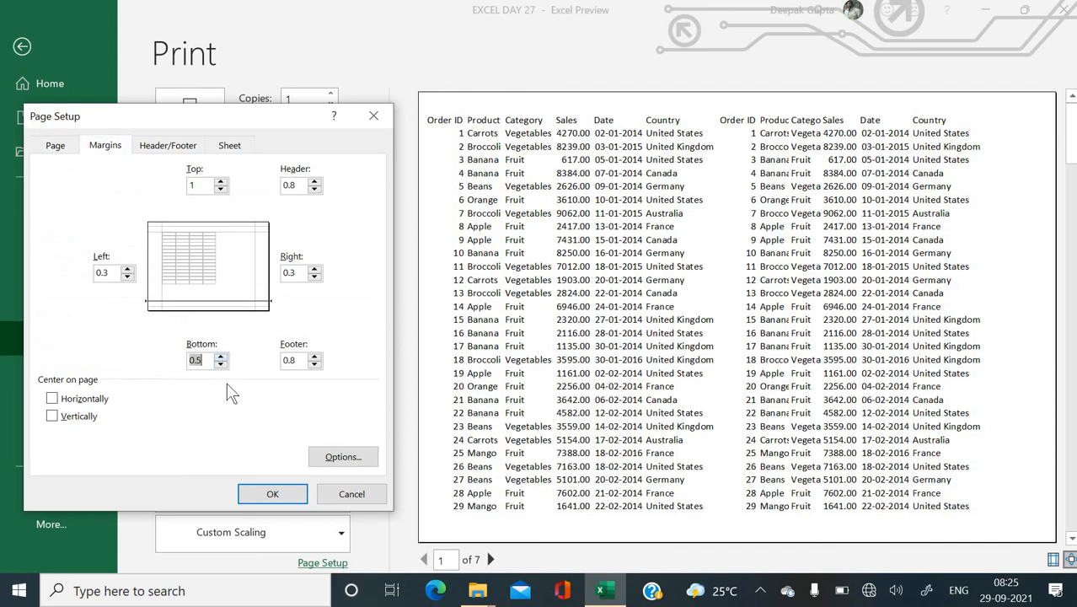
pyautogui.click(282, 498)
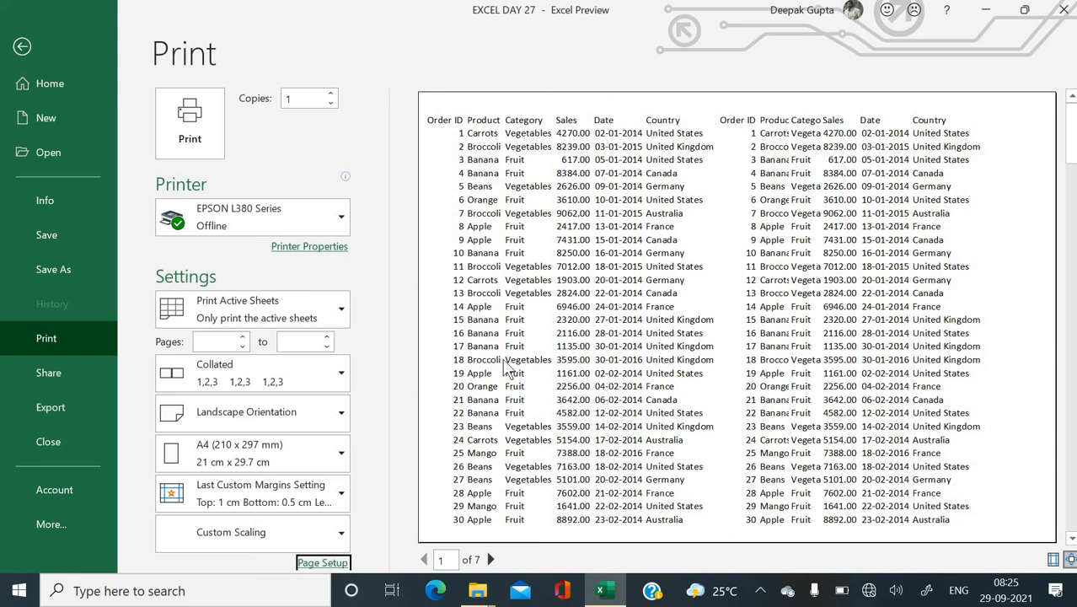
# Page through the print preview to the last page and back to check how the rows are distributed
pyautogui.click(491, 559)
pyautogui.click(491, 559)
pyautogui.click(491, 560)
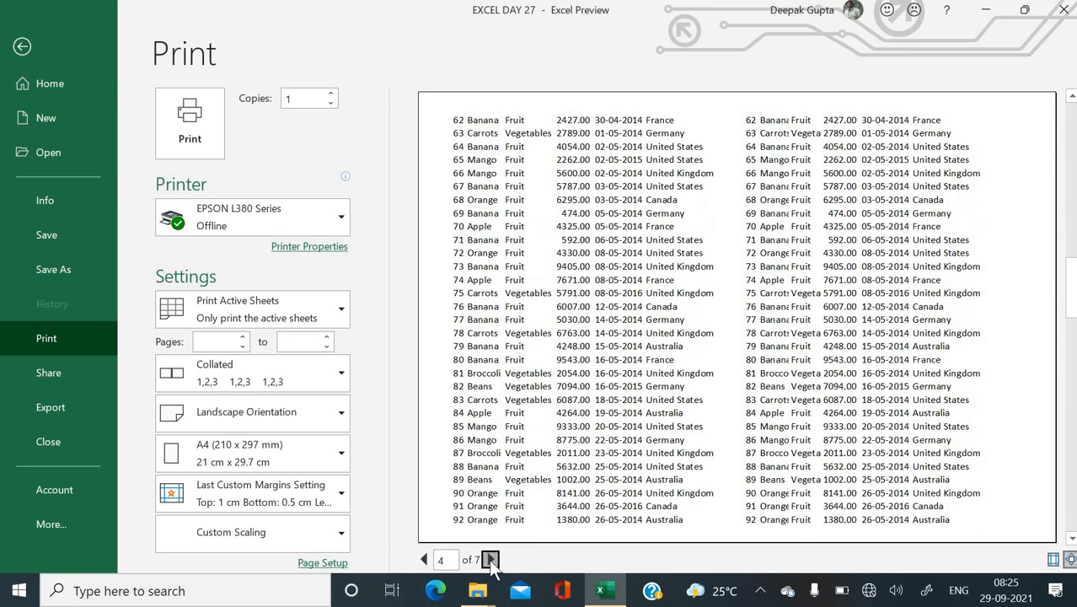
pyautogui.click(490, 560)
pyautogui.click(491, 560)
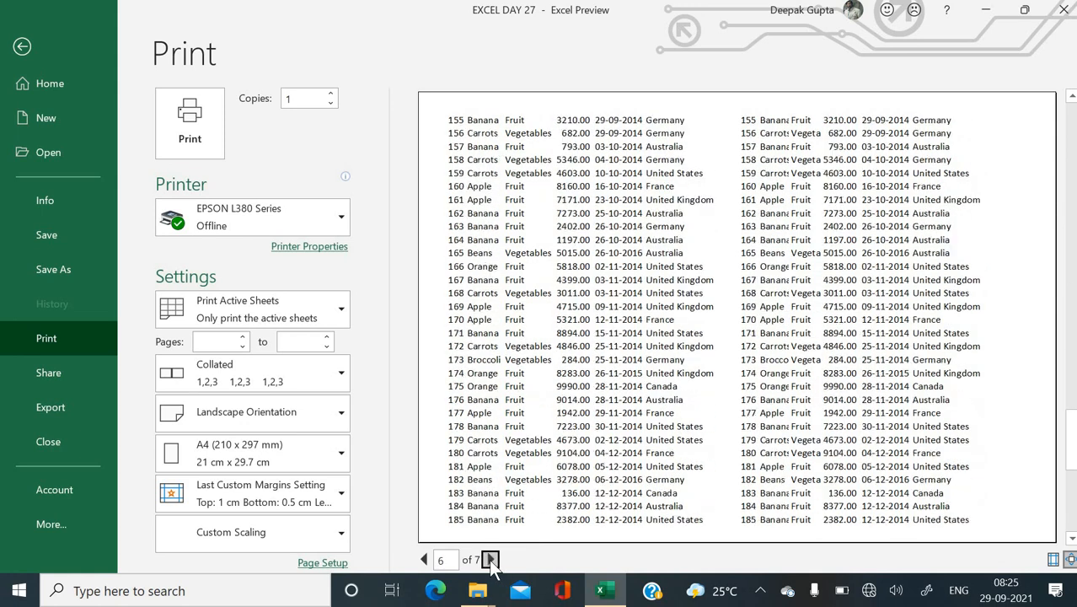
pyautogui.click(490, 560)
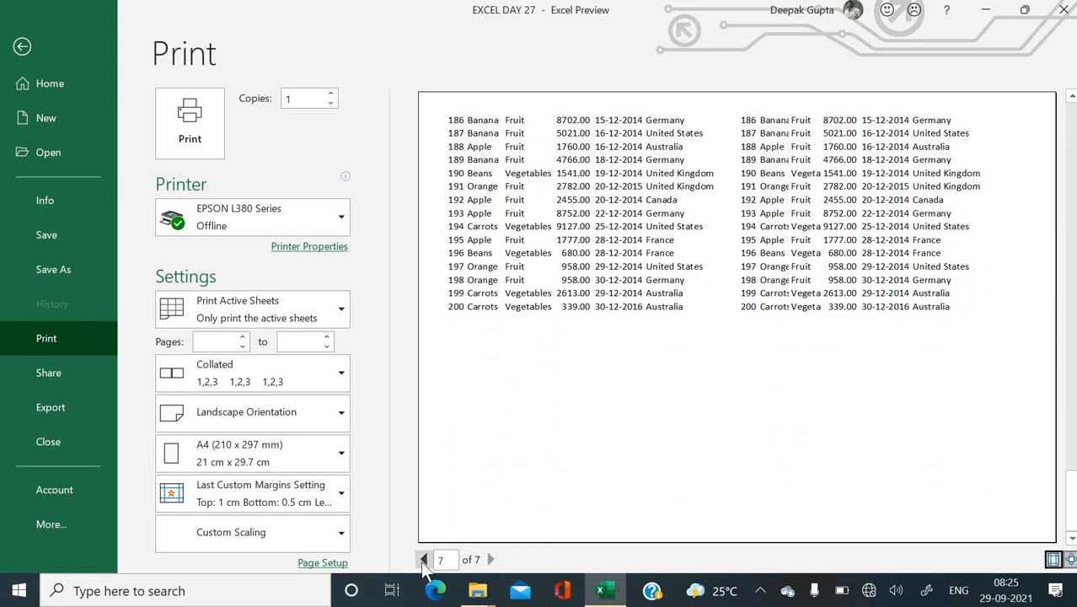
pyautogui.click(423, 559)
pyautogui.click(424, 559)
pyautogui.click(423, 560)
pyautogui.click(424, 559)
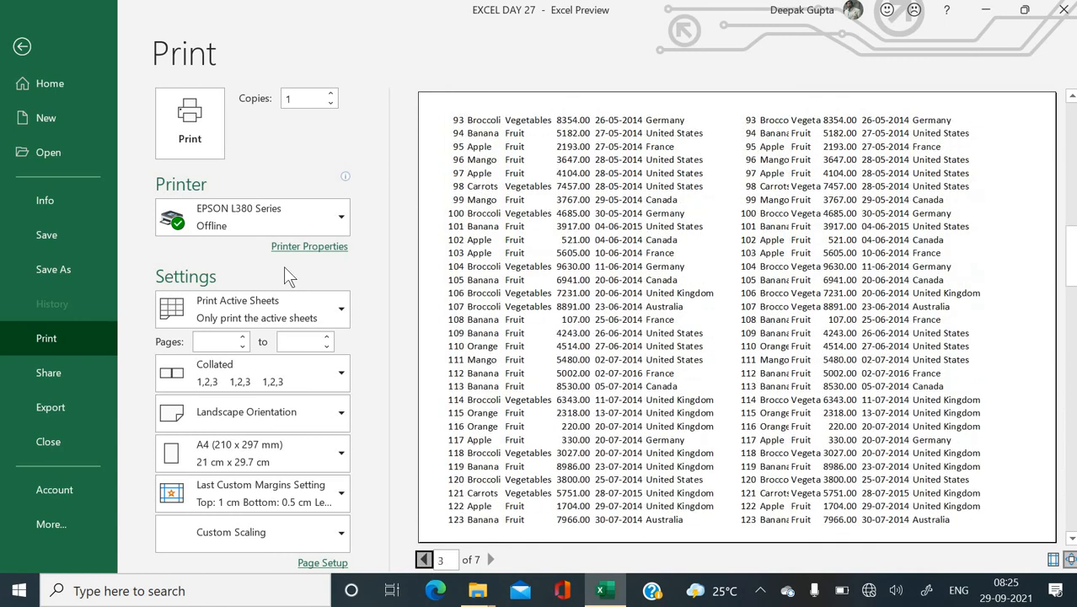
# Set the page scaling to 90% and both the top and bottom margins to 1.5, and apply them
pyautogui.click(308, 566)
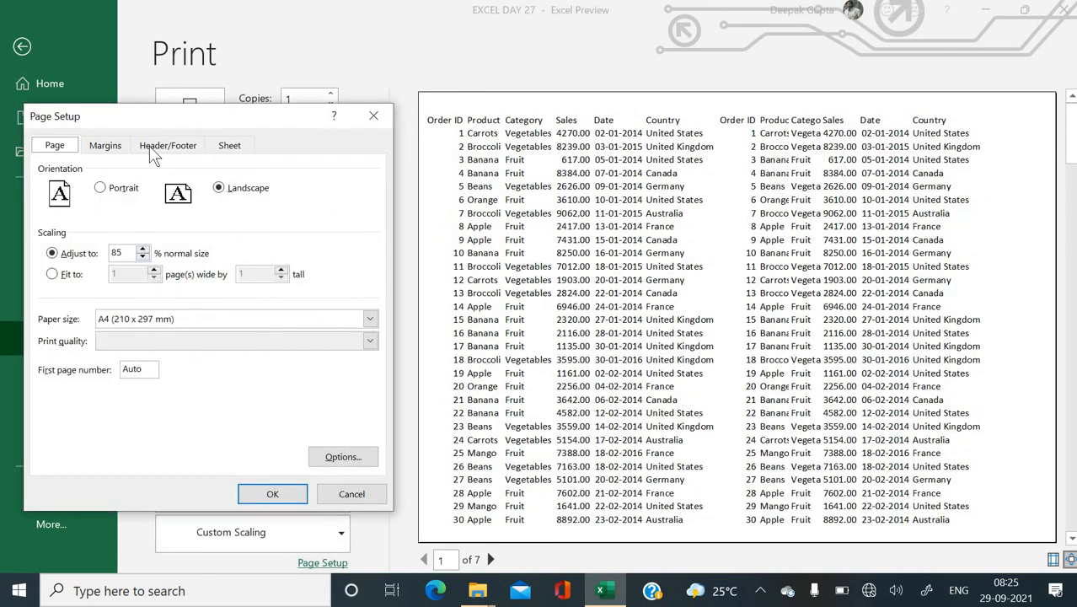
pyautogui.click(142, 248)
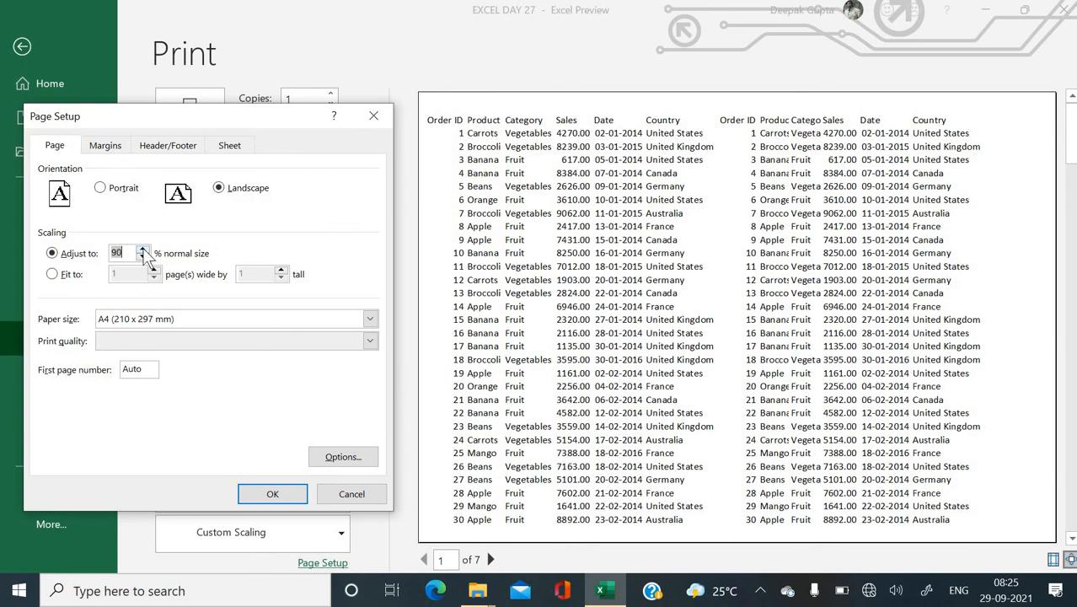
pyautogui.click(111, 155)
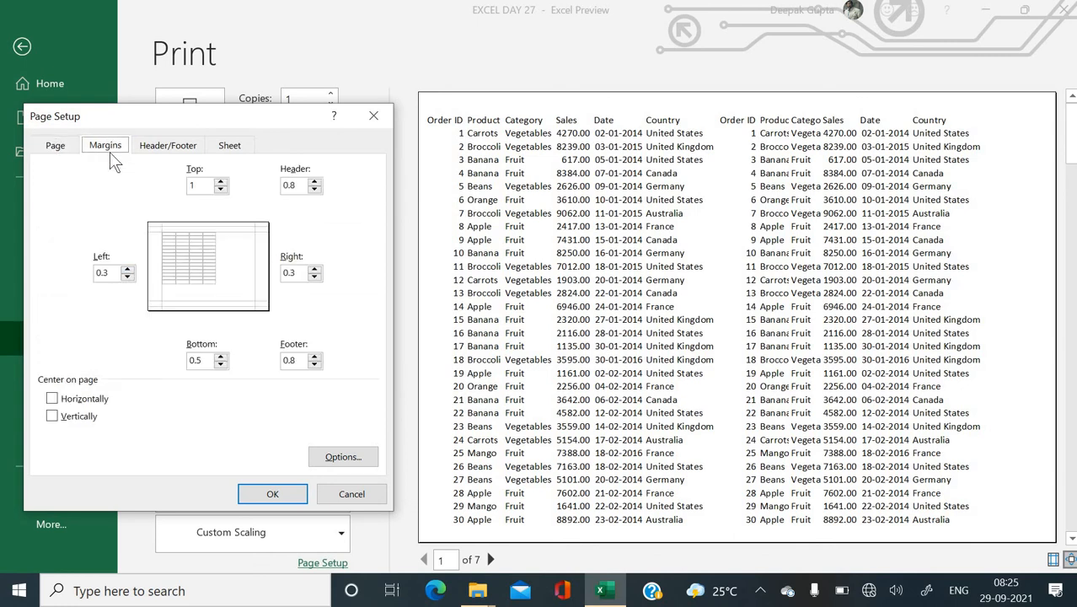
pyautogui.click(221, 358)
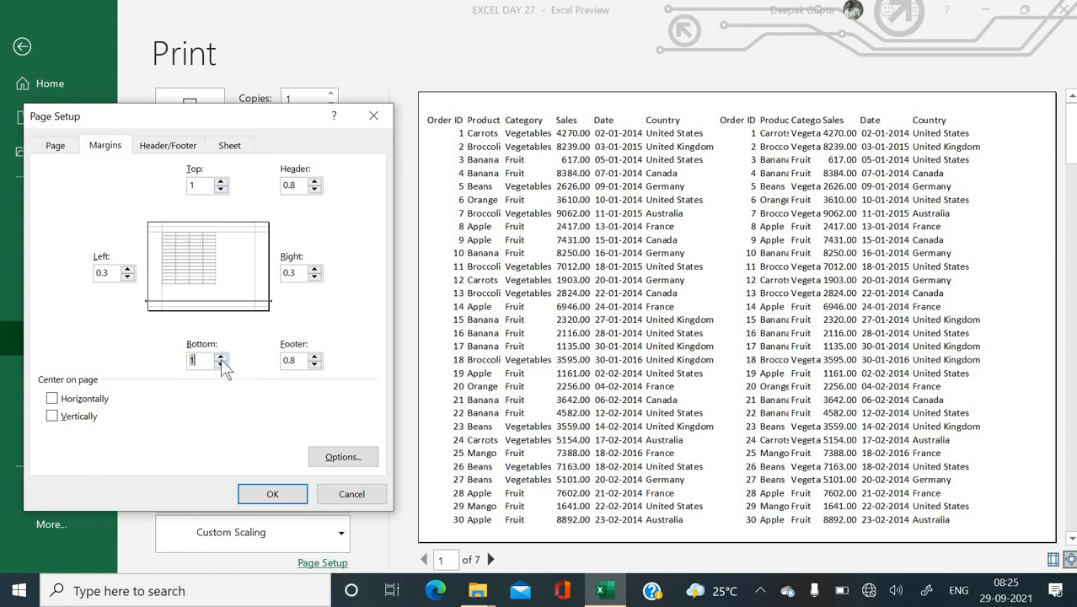
pyautogui.click(220, 180)
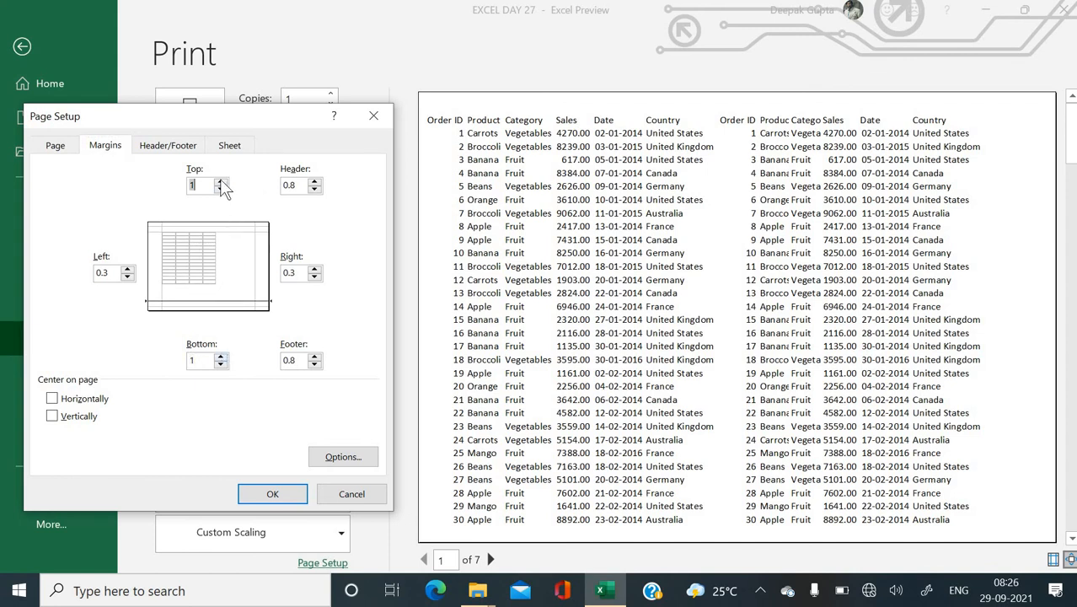
pyautogui.click(220, 357)
pyautogui.click(272, 494)
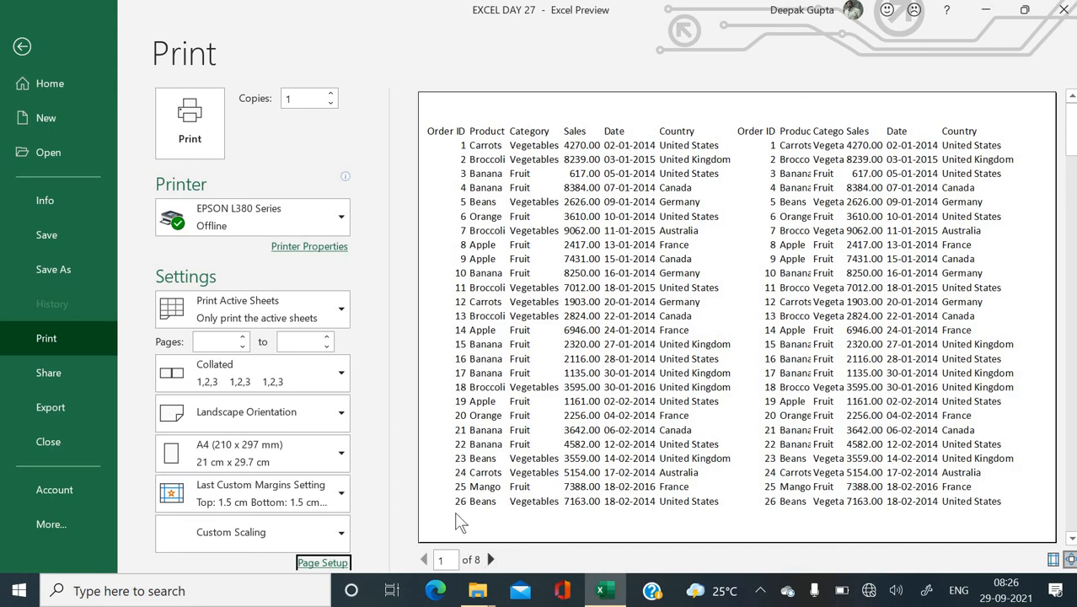
# Set the top page margin to 1 and apply it to the print preview
pyautogui.click(321, 563)
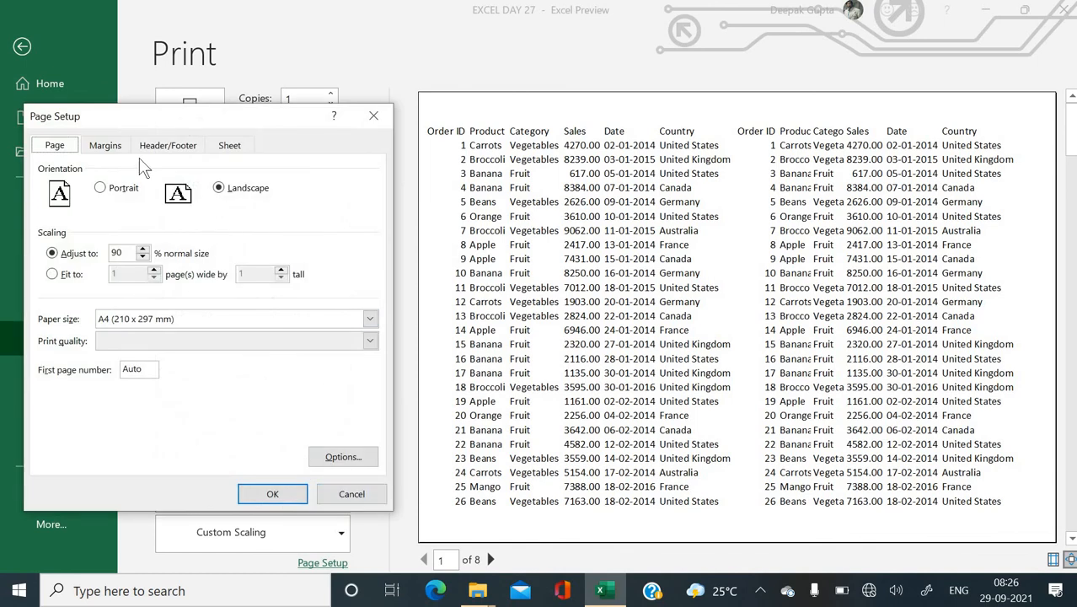
pyautogui.click(113, 148)
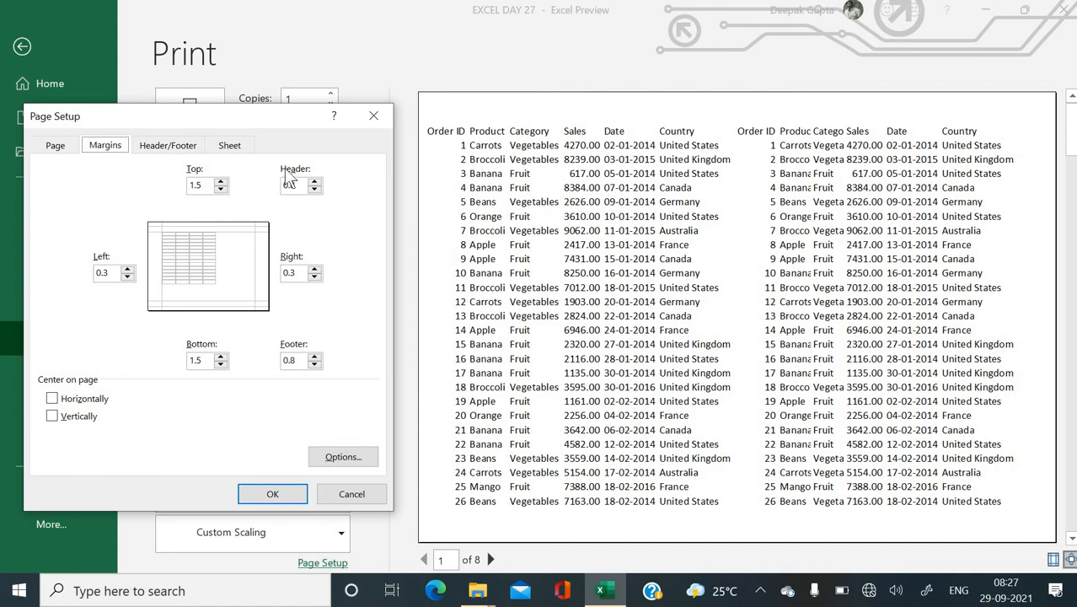
pyautogui.click(221, 189)
pyautogui.click(220, 189)
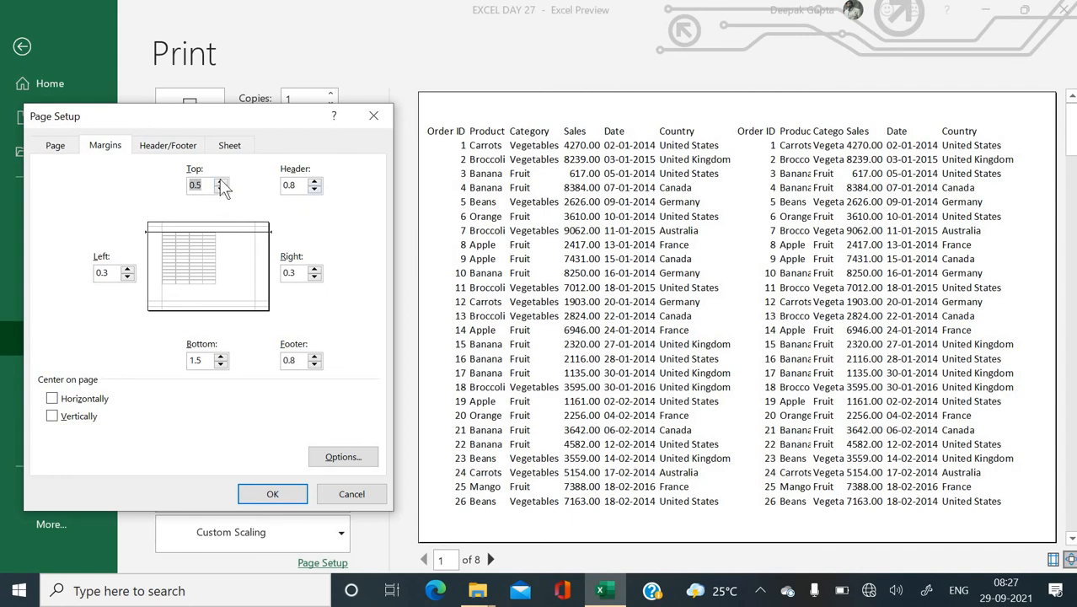
pyautogui.write('1')
pyautogui.click(276, 495)
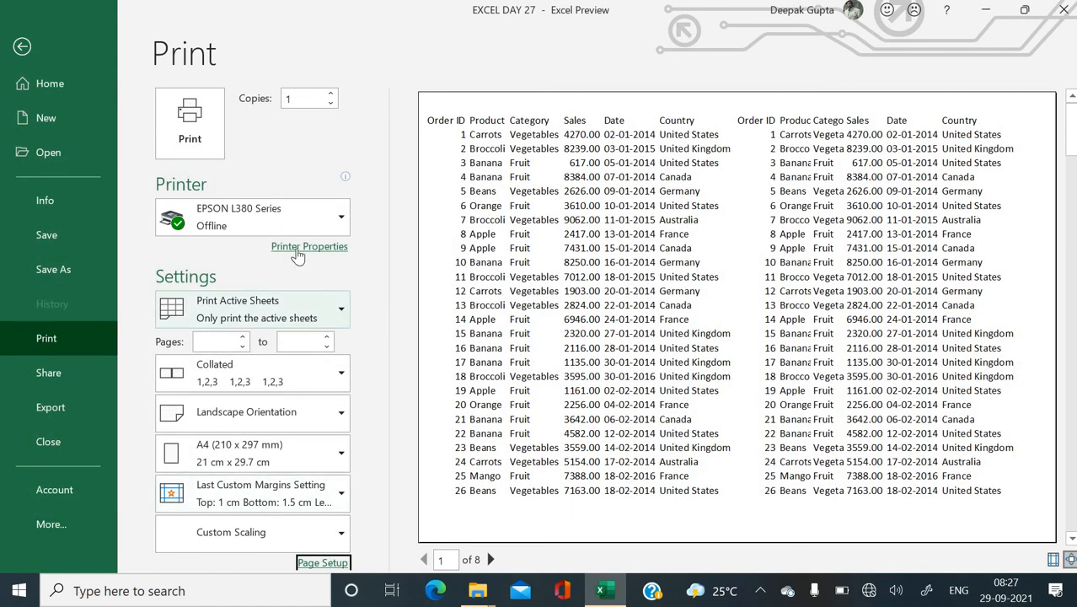
# Try centering the data on the page horizontally and vertically in the margin settings, then clear both options
pyautogui.click(323, 563)
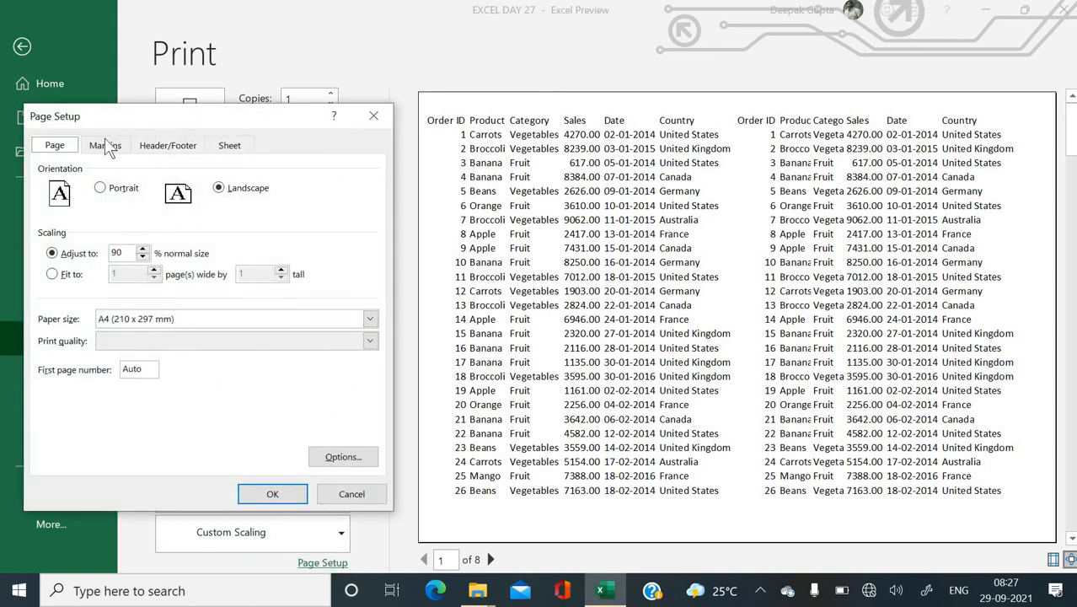
pyautogui.click(105, 144)
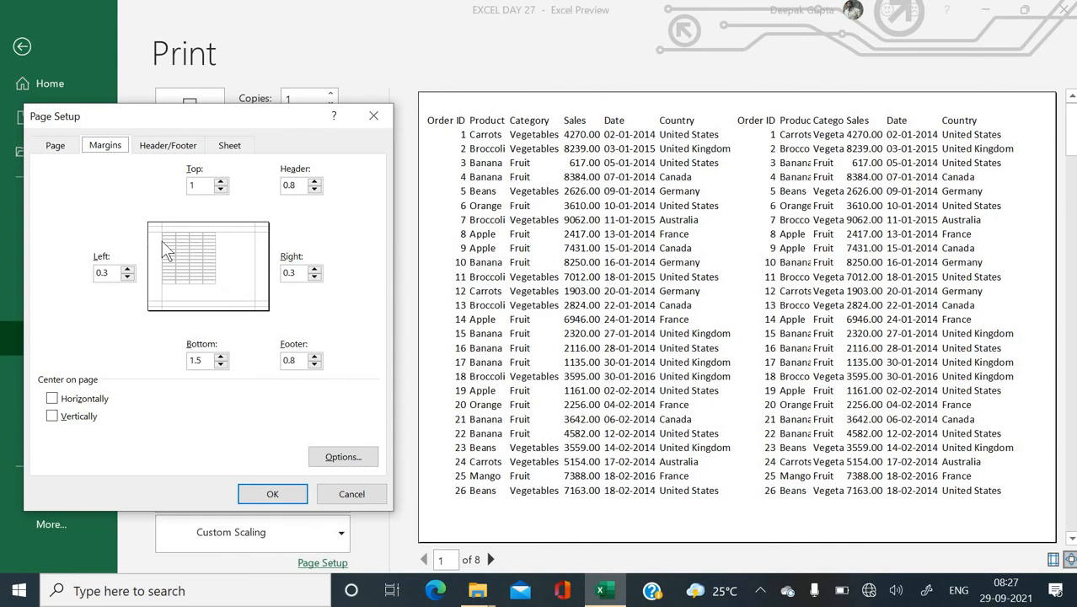
pyautogui.click(90, 405)
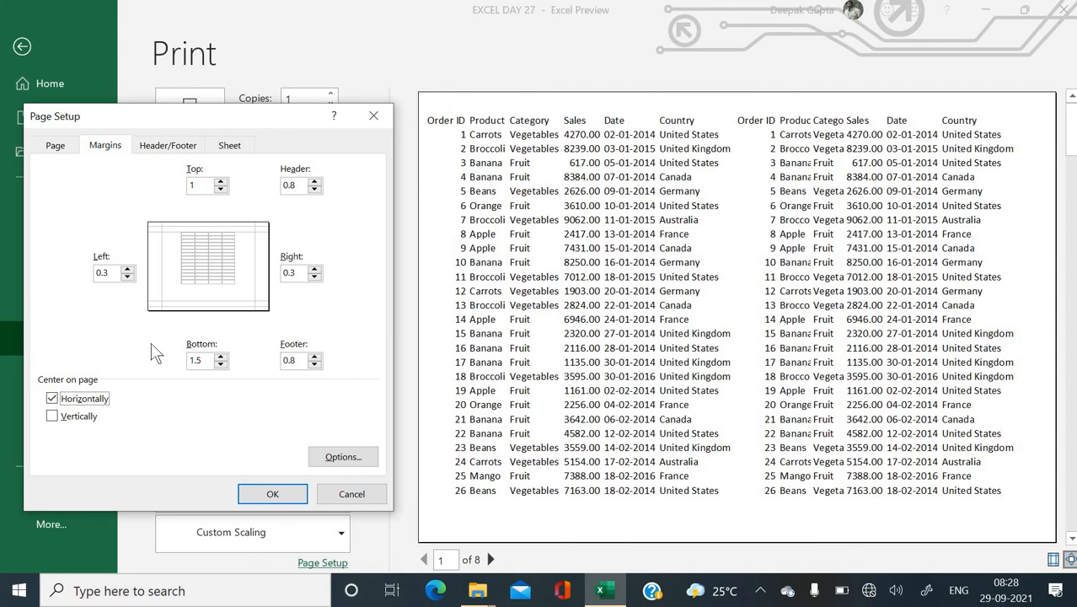
pyautogui.click(107, 401)
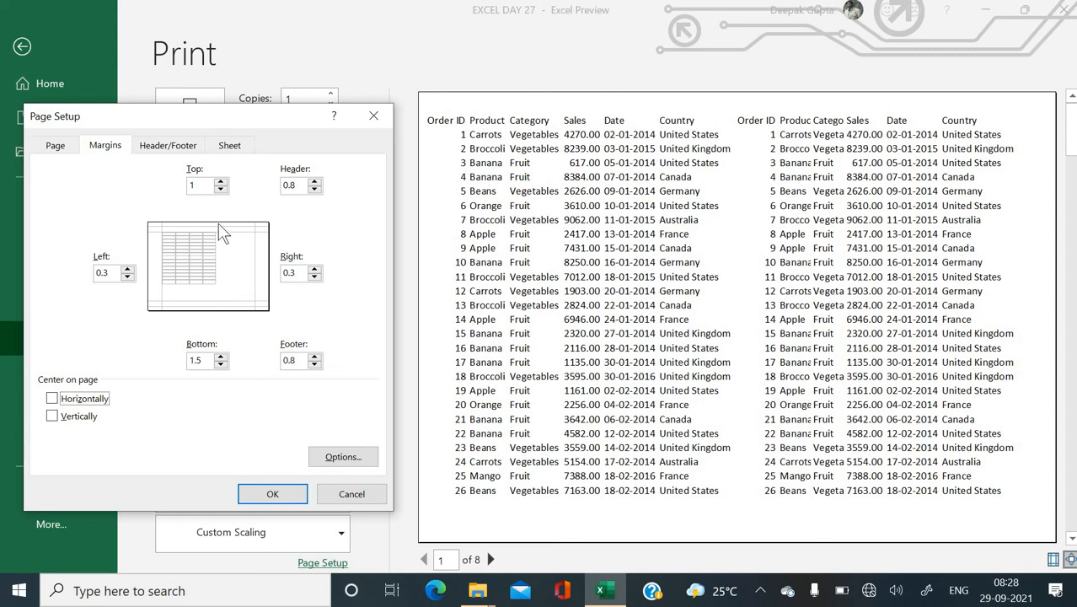
pyautogui.click(71, 399)
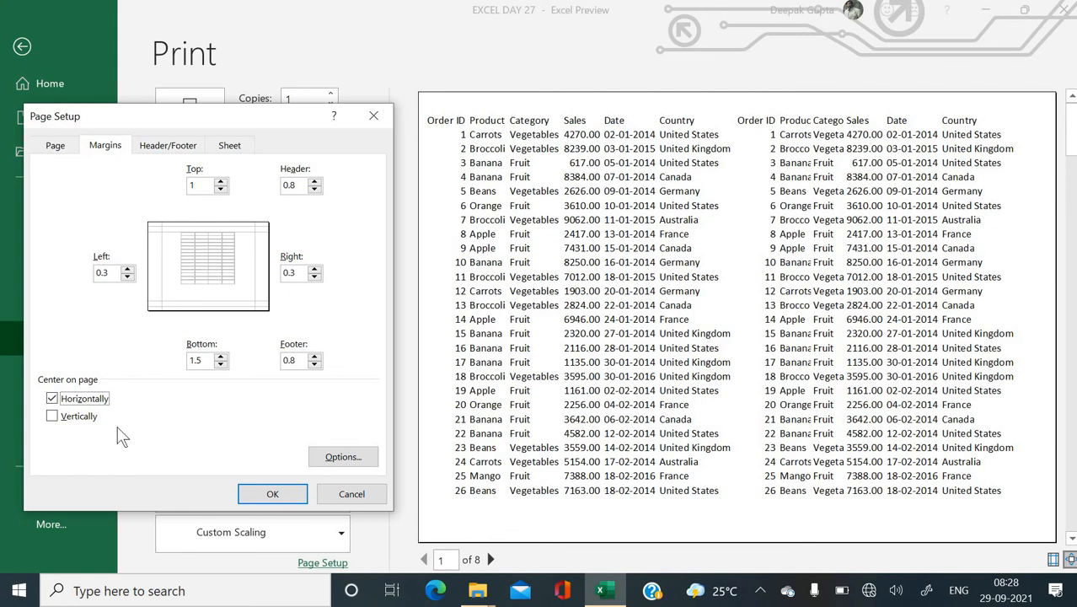
pyautogui.click(82, 422)
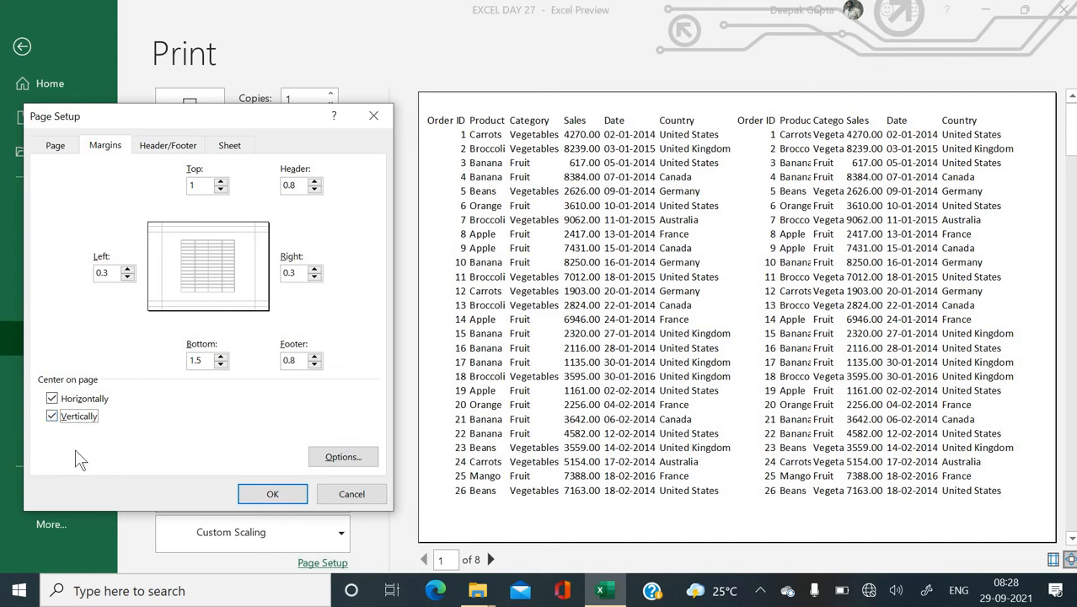
pyautogui.click(79, 421)
pyautogui.click(83, 403)
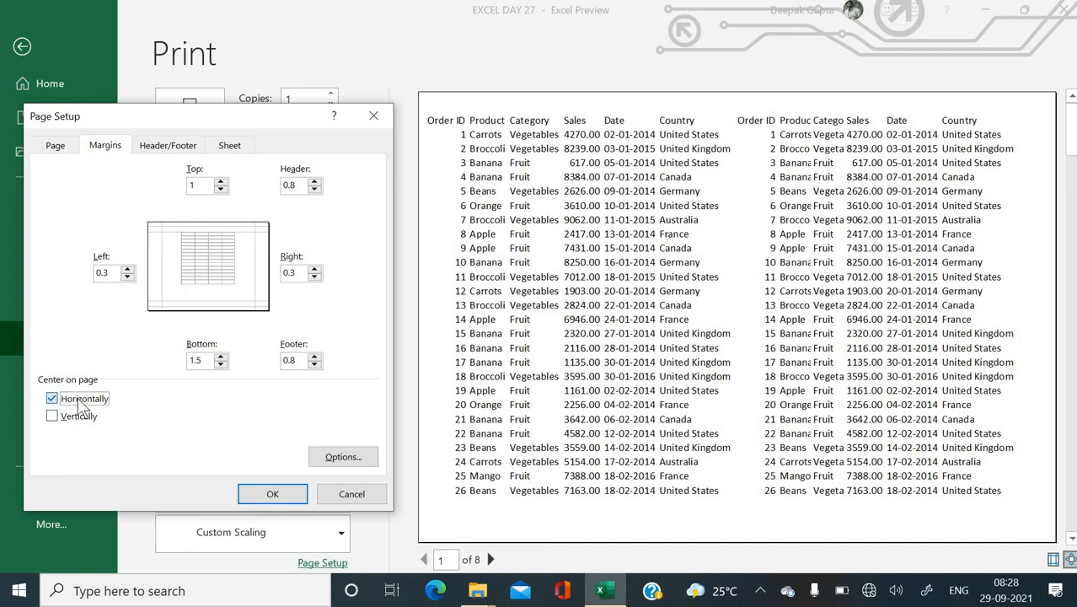
pyautogui.click(83, 404)
pyautogui.click(73, 415)
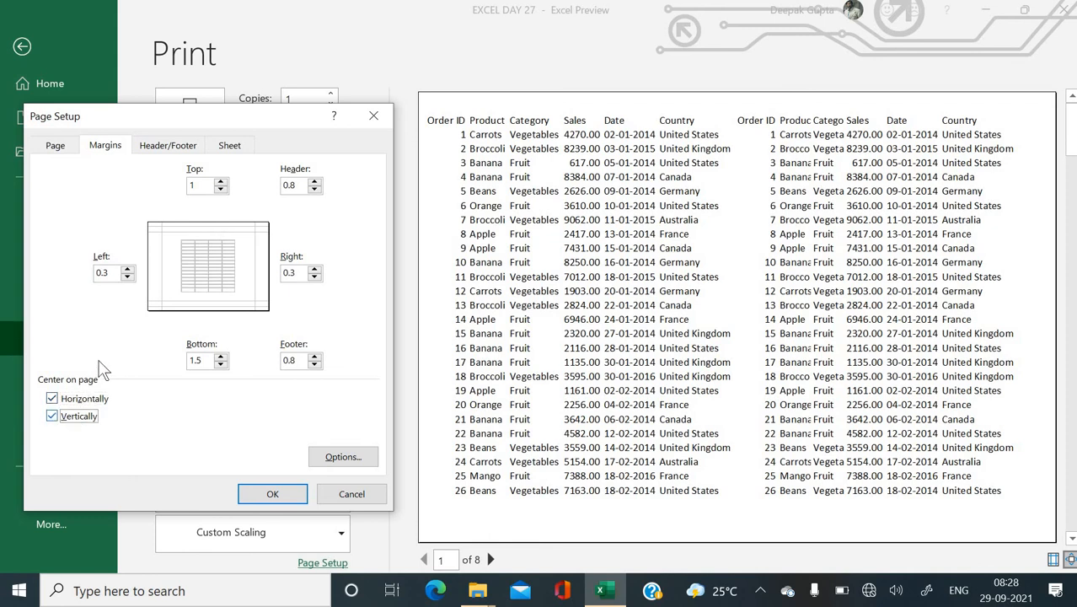
pyautogui.click(74, 417)
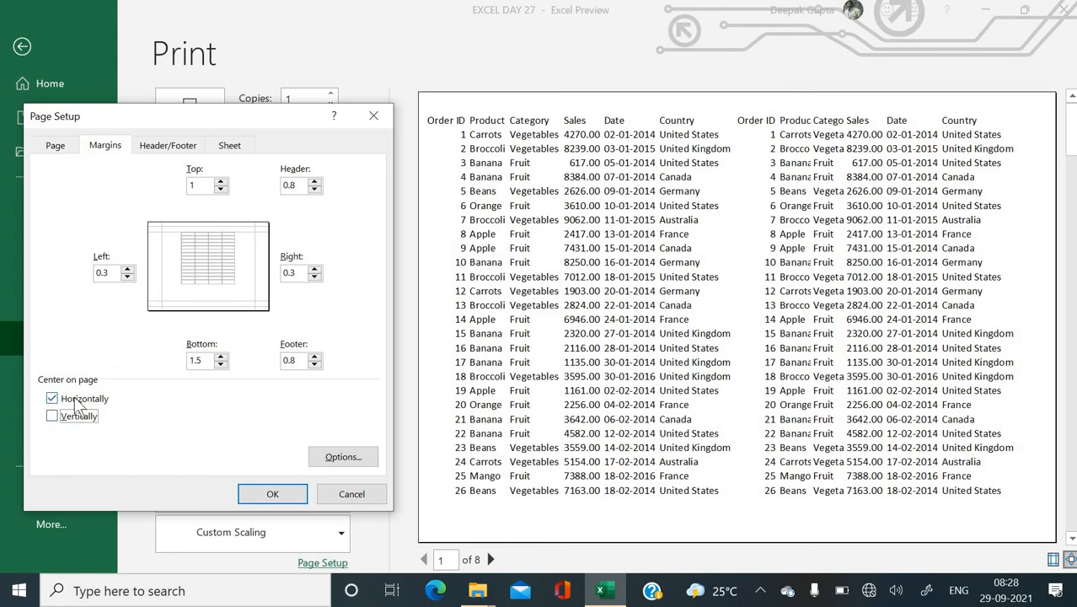
pyautogui.click(78, 399)
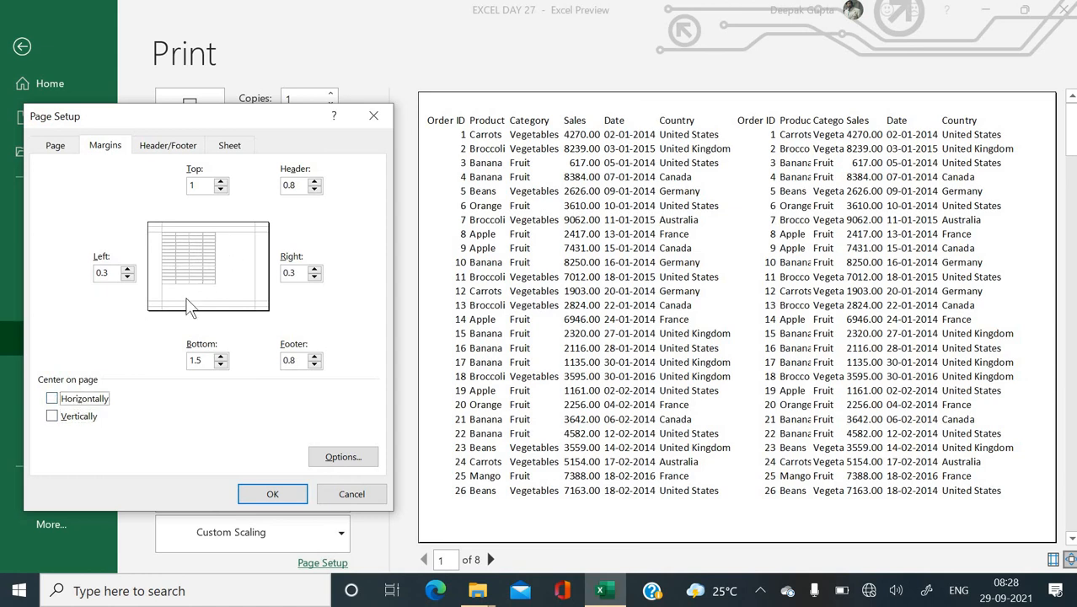
# Look through the preset header choices in the header and footer settings
pyautogui.click(177, 147)
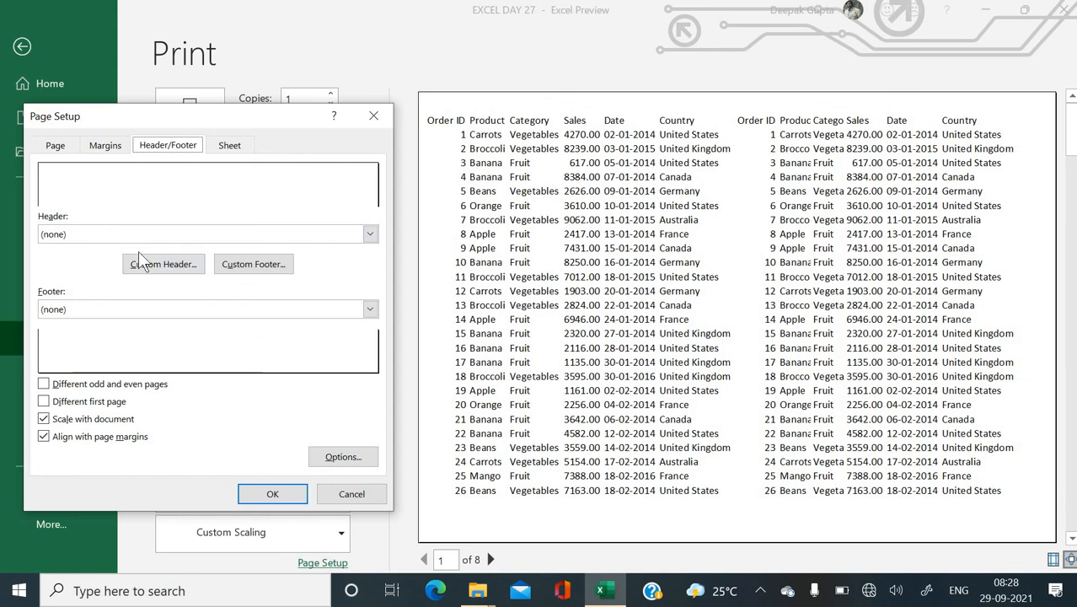
pyautogui.click(81, 235)
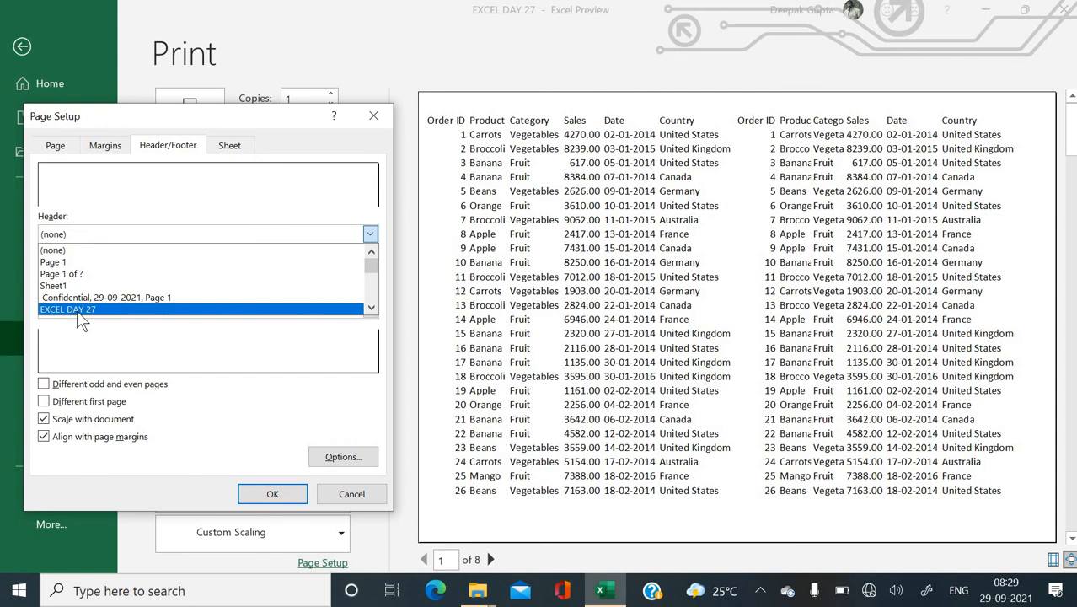
pyautogui.click(25, 238)
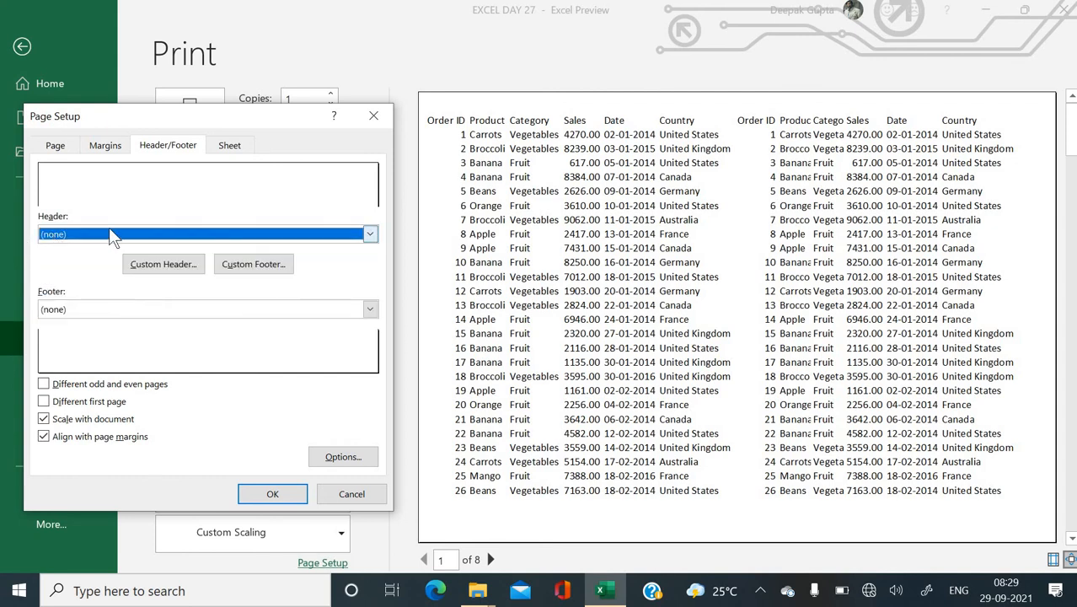
# Create a custom header with NEW ERA EDUCATION in the center section and apply it to the print preview
pyautogui.click(149, 266)
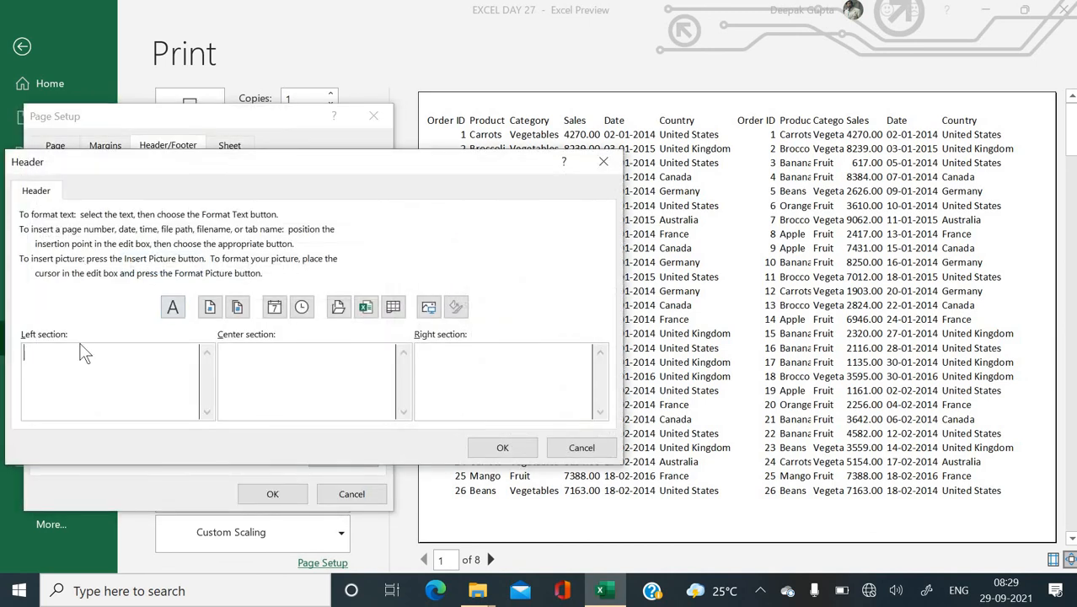
pyautogui.moveTo(270, 157); pyautogui.dragTo(358, 84)
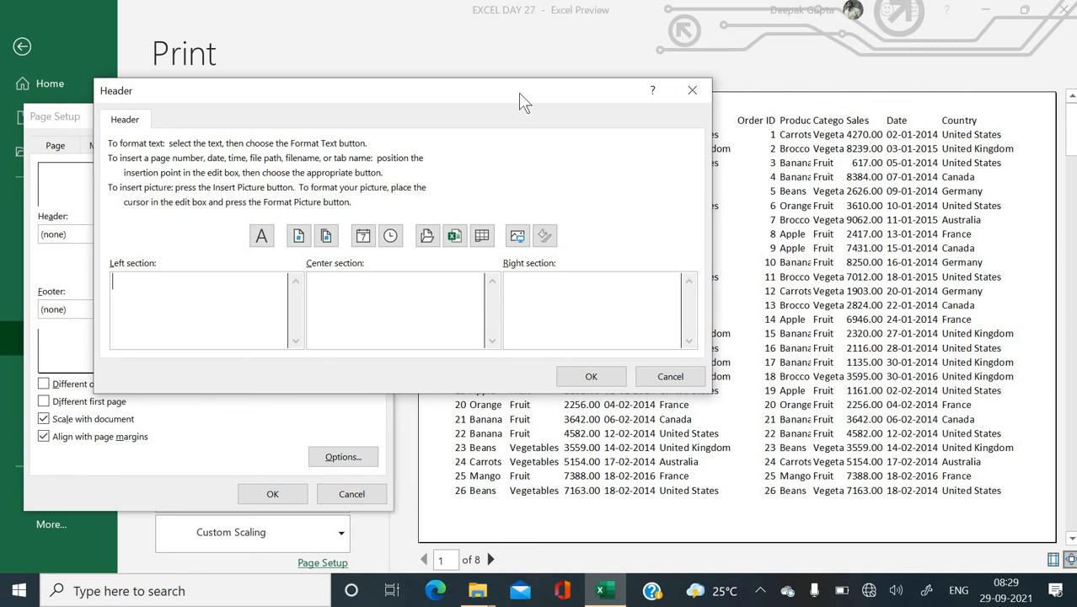
pyautogui.moveTo(524, 90); pyautogui.dragTo(549, 264)
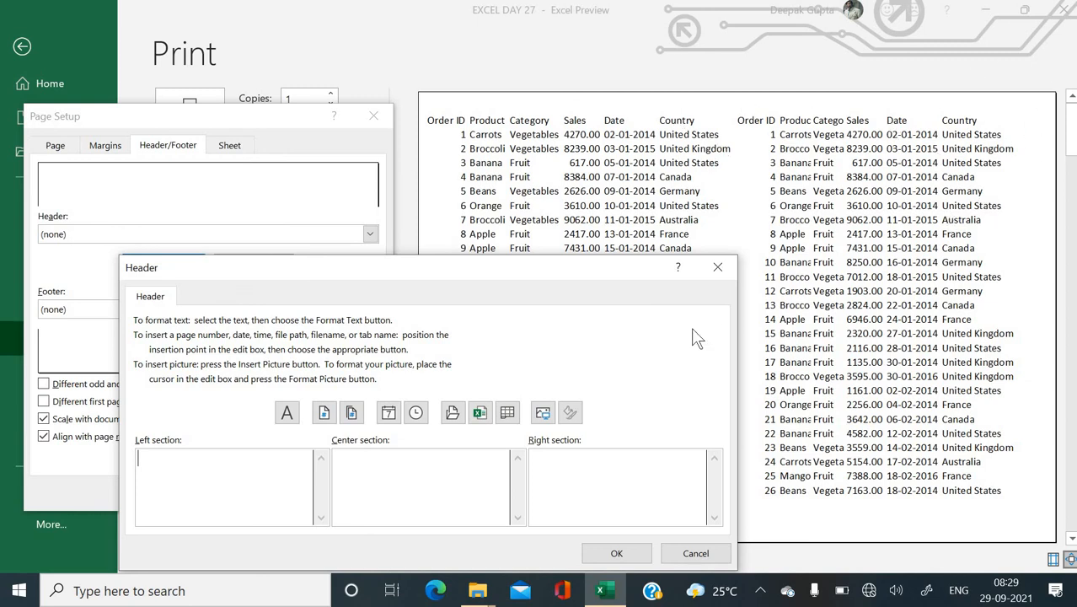
pyautogui.moveTo(591, 279); pyautogui.dragTo(579, 122)
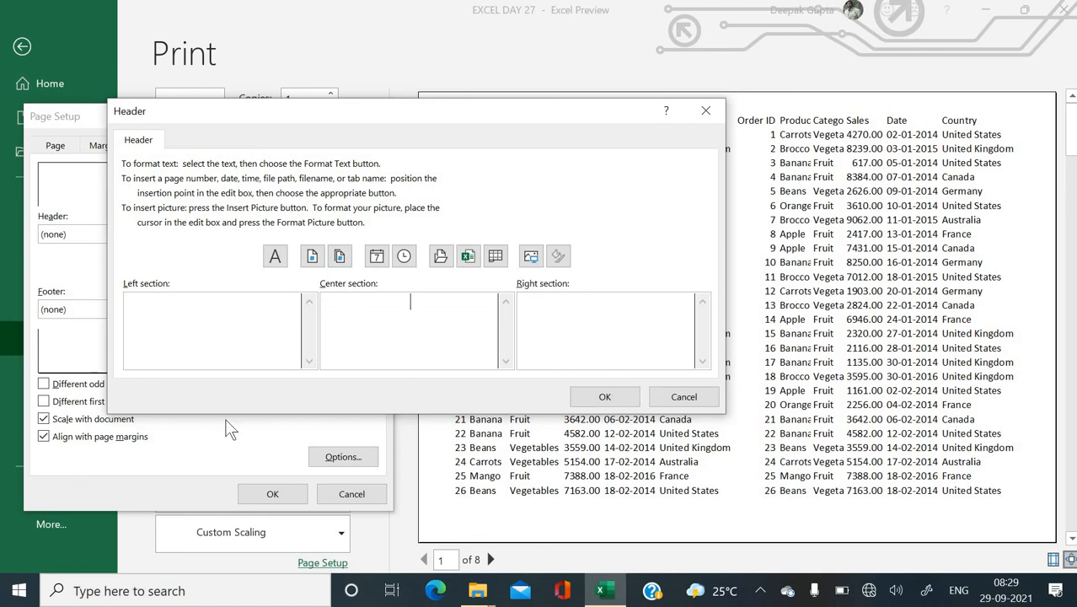
pyautogui.write('NEW ERA EDUCATION')
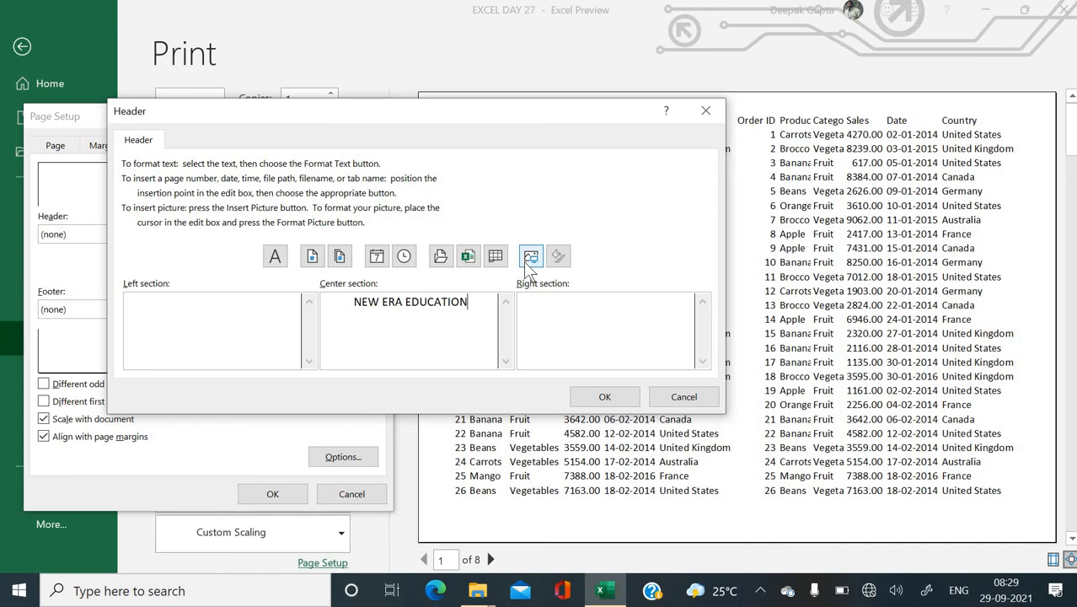
pyautogui.click(605, 401)
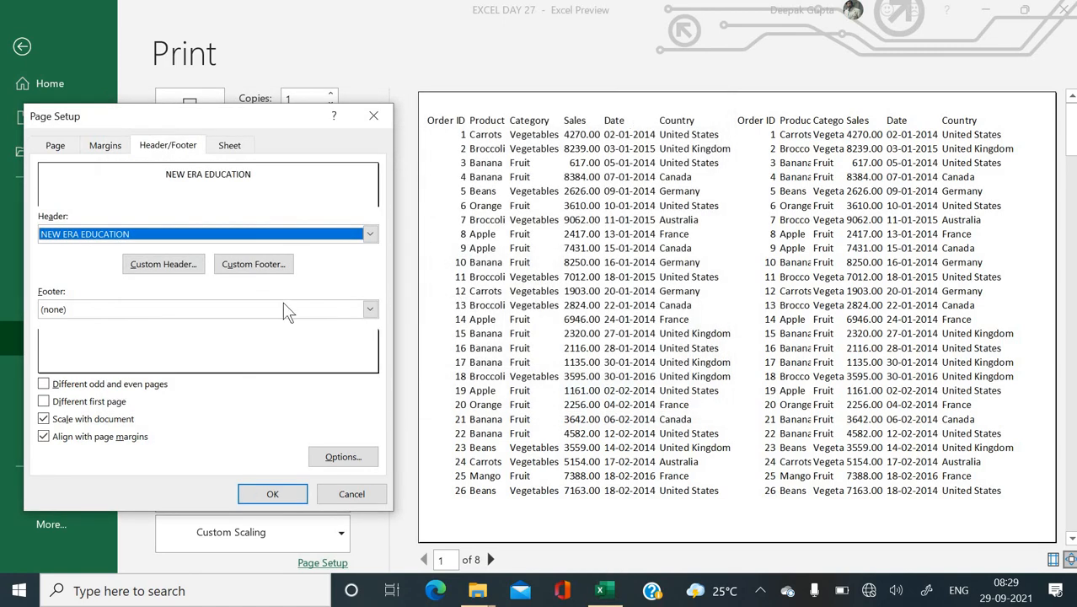
pyautogui.click(281, 492)
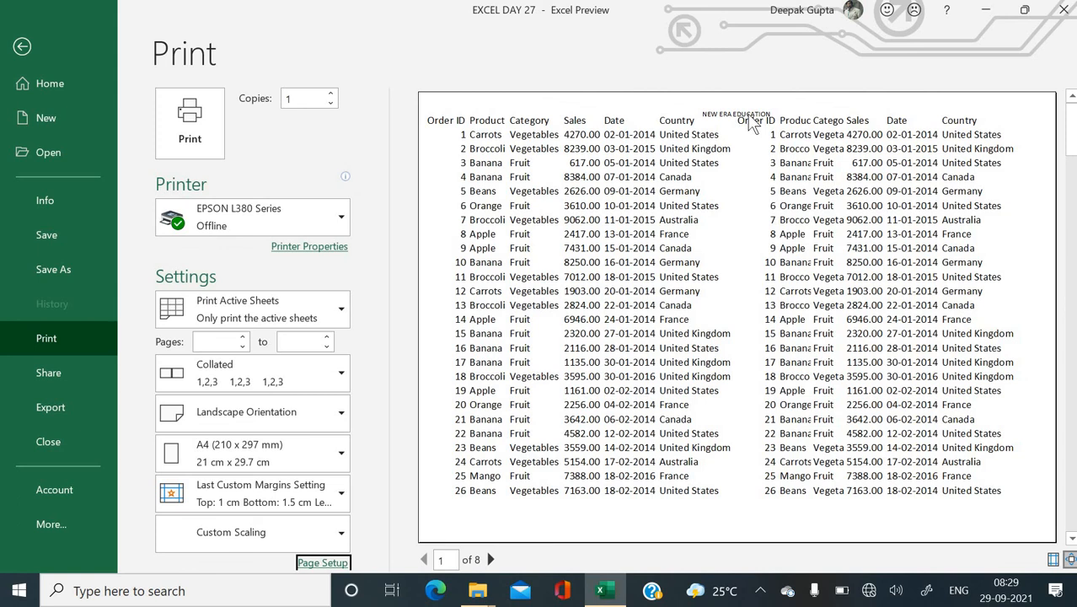
# Set the top page margin to 1.5 and apply it to the print preview
pyautogui.click(317, 563)
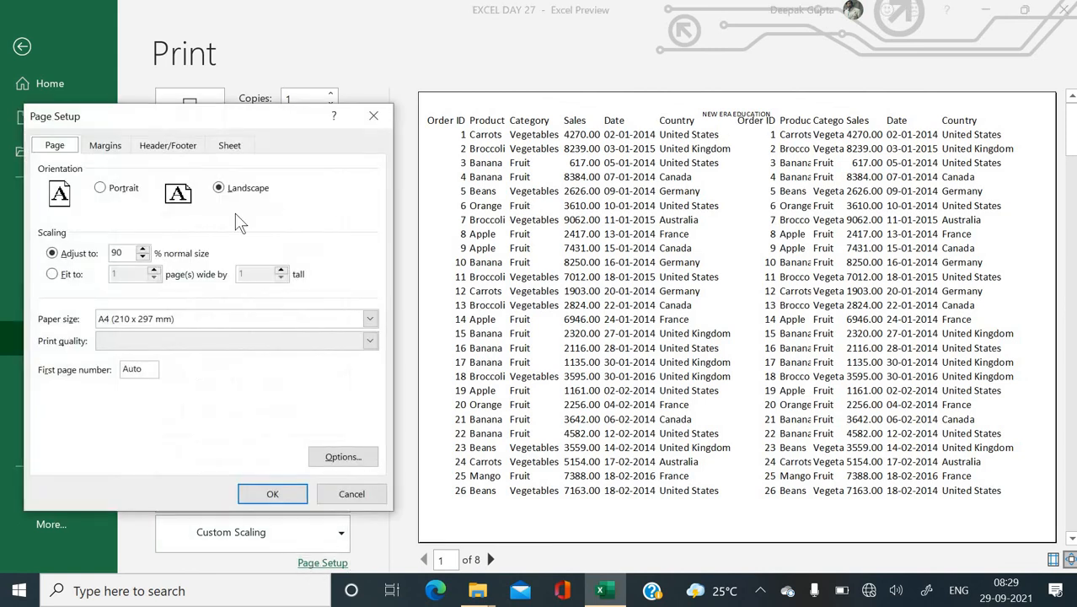
pyautogui.click(114, 144)
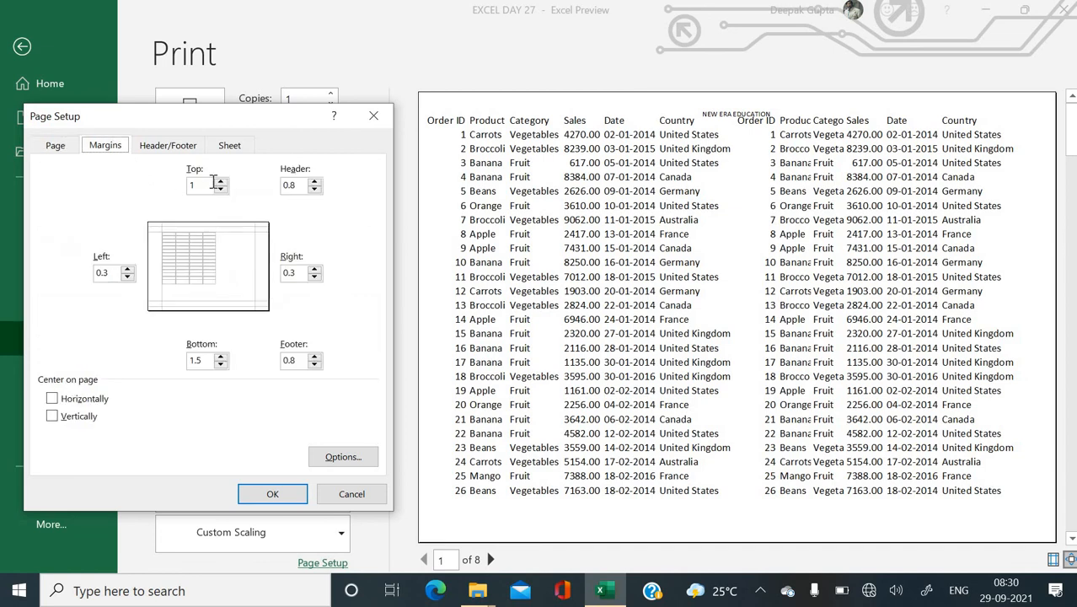
pyautogui.click(219, 181)
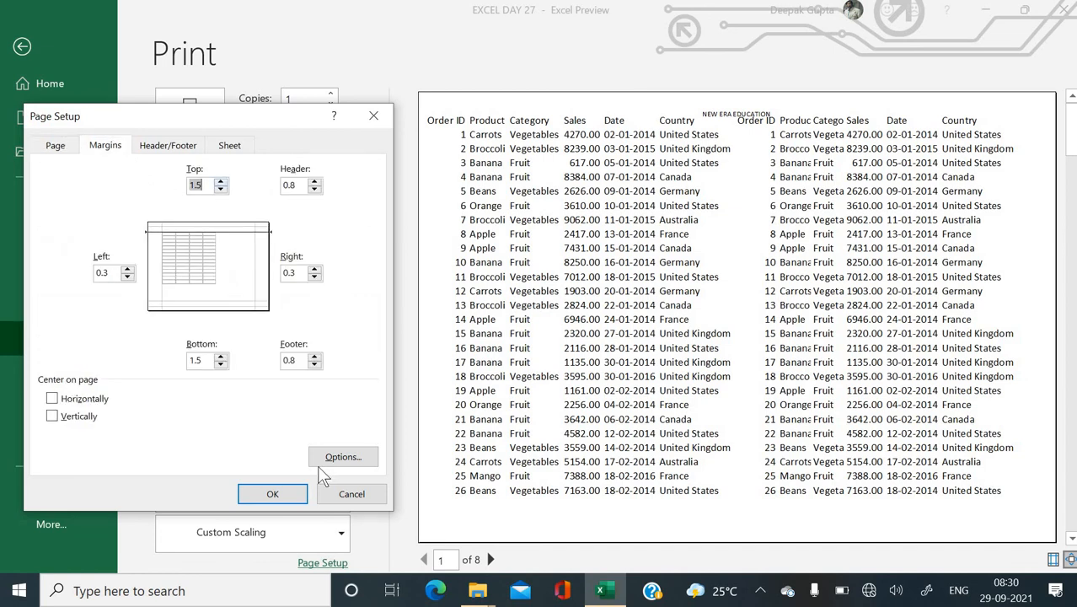
pyautogui.click(279, 493)
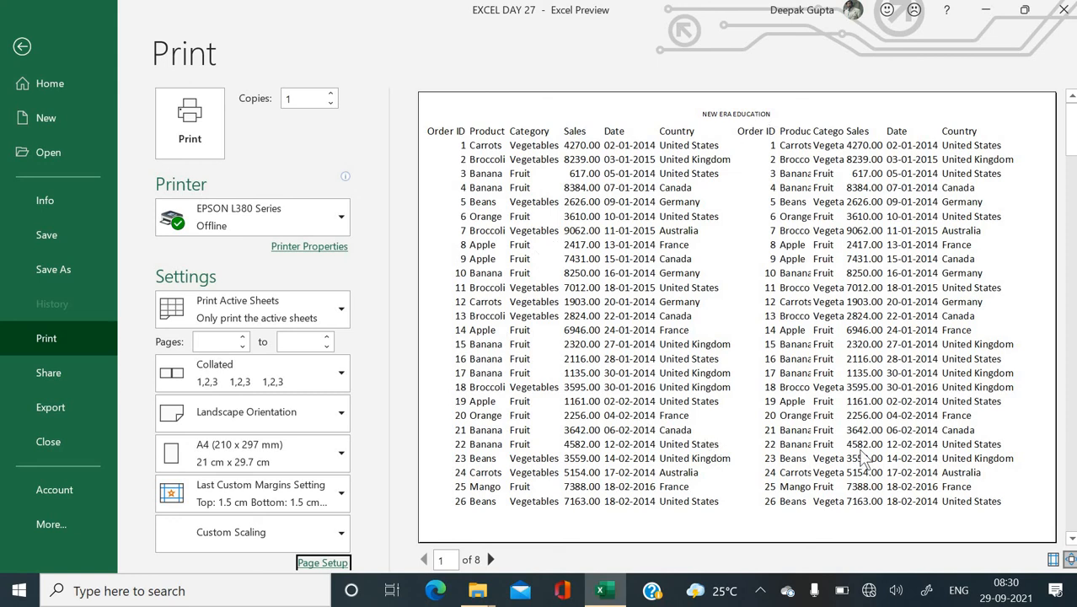
# Examine the header's spacing above the data up close in the print preview
pyautogui.click(726, 117)
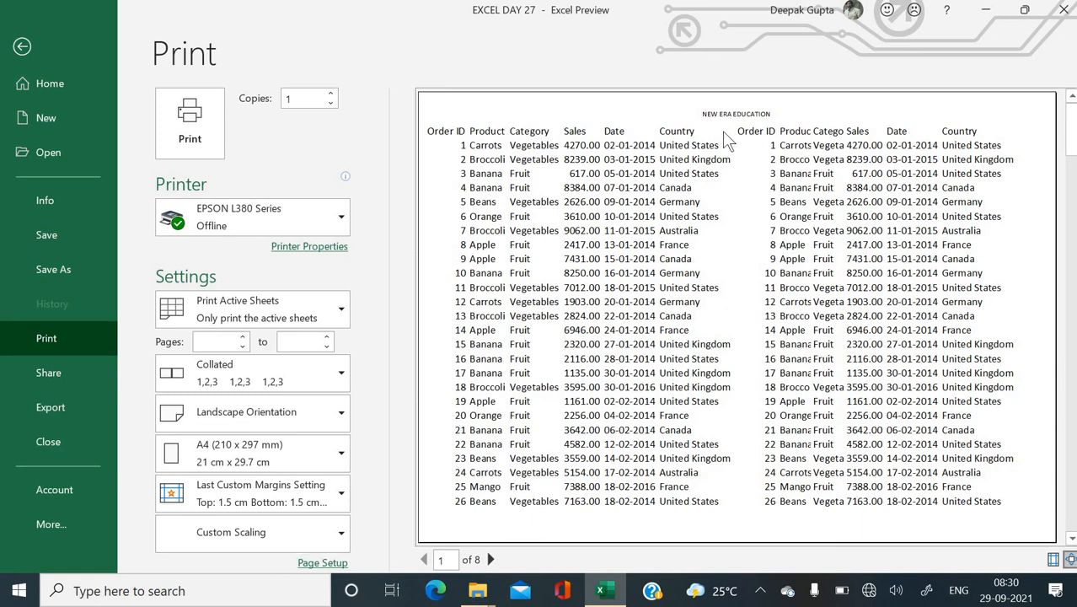
pyautogui.click(722, 132)
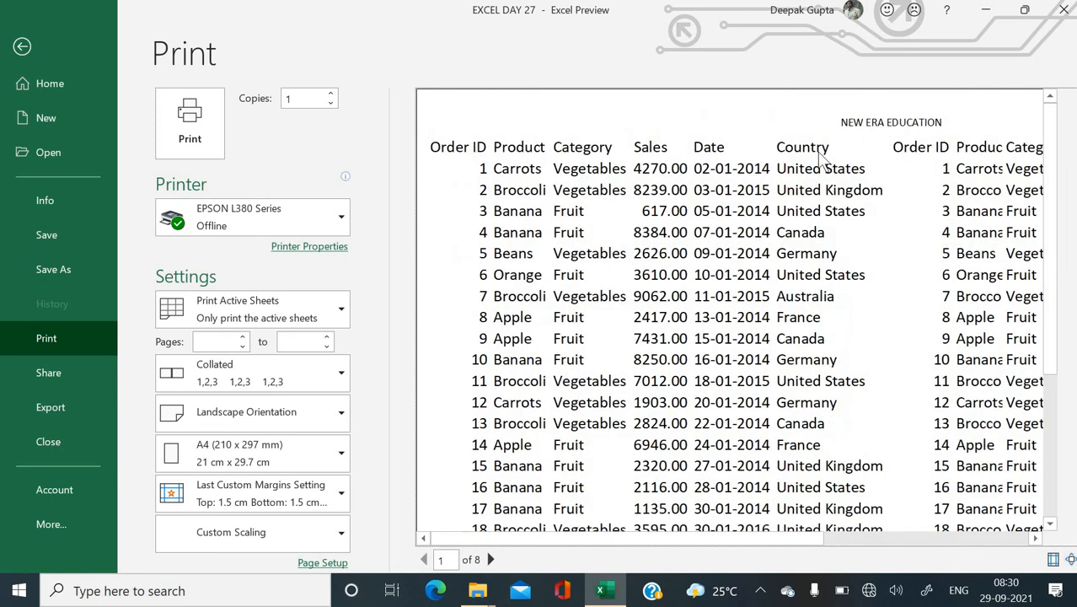
pyautogui.click(713, 180)
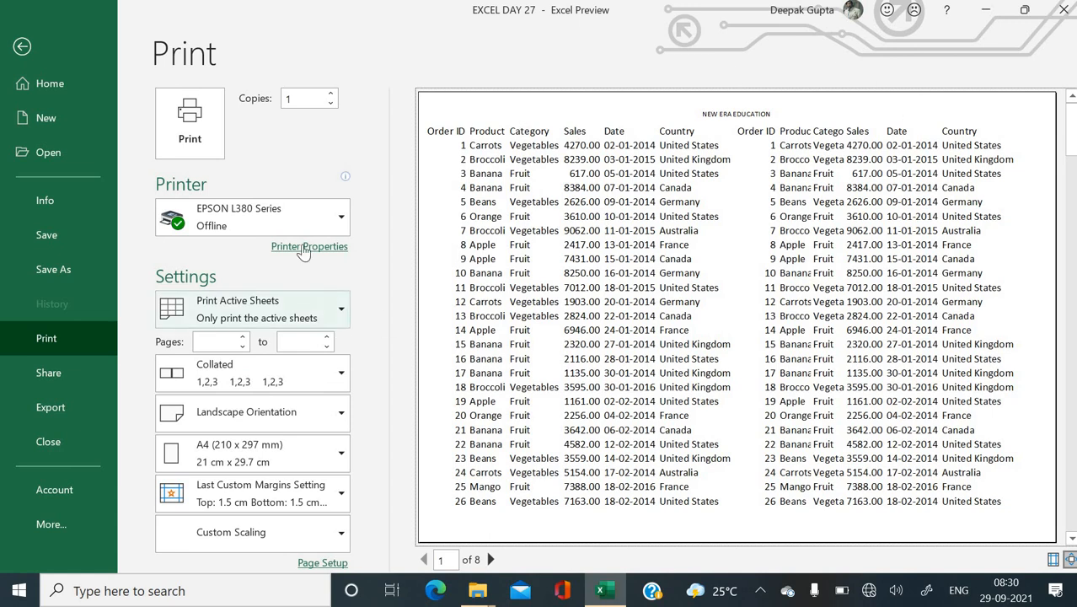
# Reopen the custom header and start inserting a picture from the computer into its right section while working offline
pyautogui.click(311, 562)
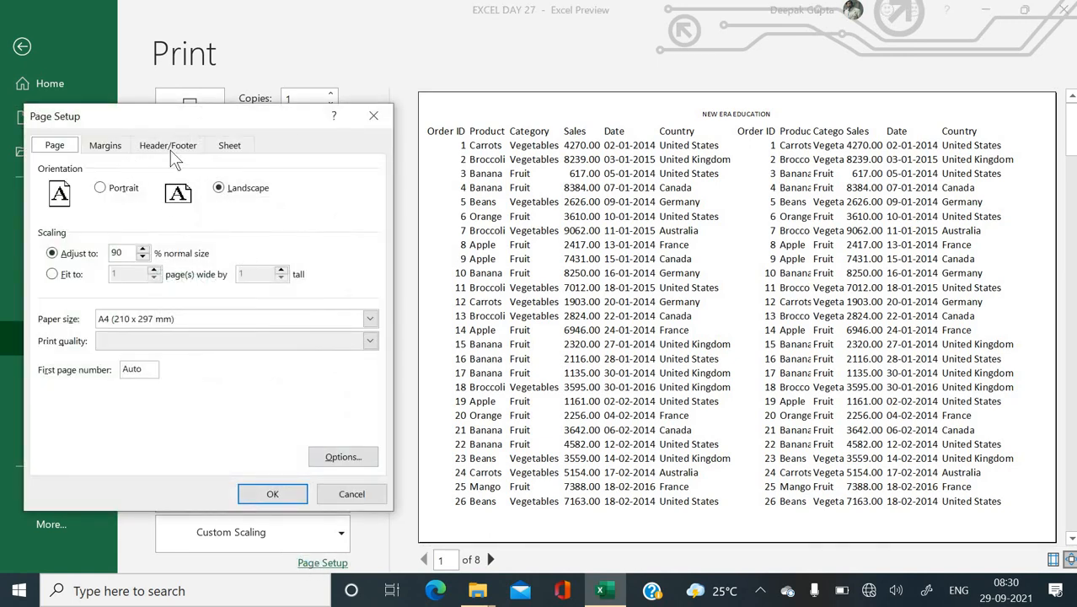
pyautogui.click(171, 148)
pyautogui.click(166, 264)
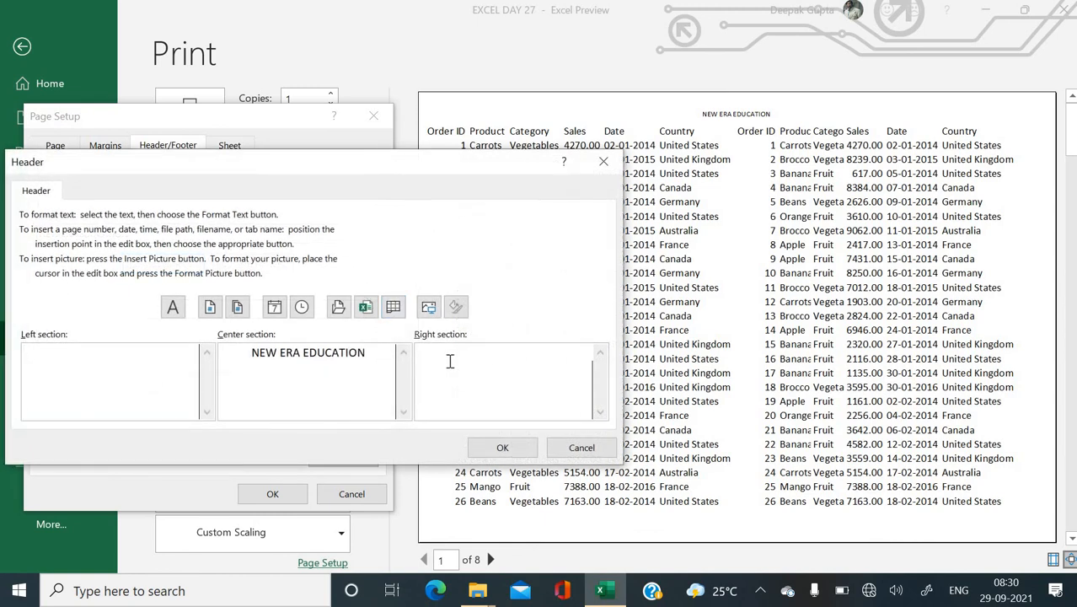
pyautogui.click(429, 308)
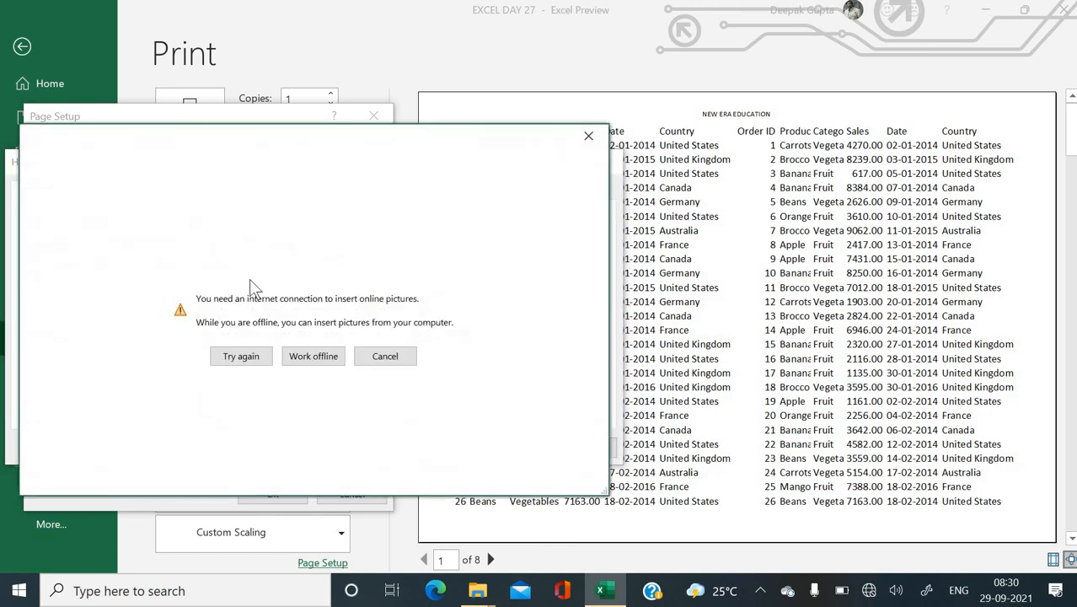
pyautogui.click(310, 362)
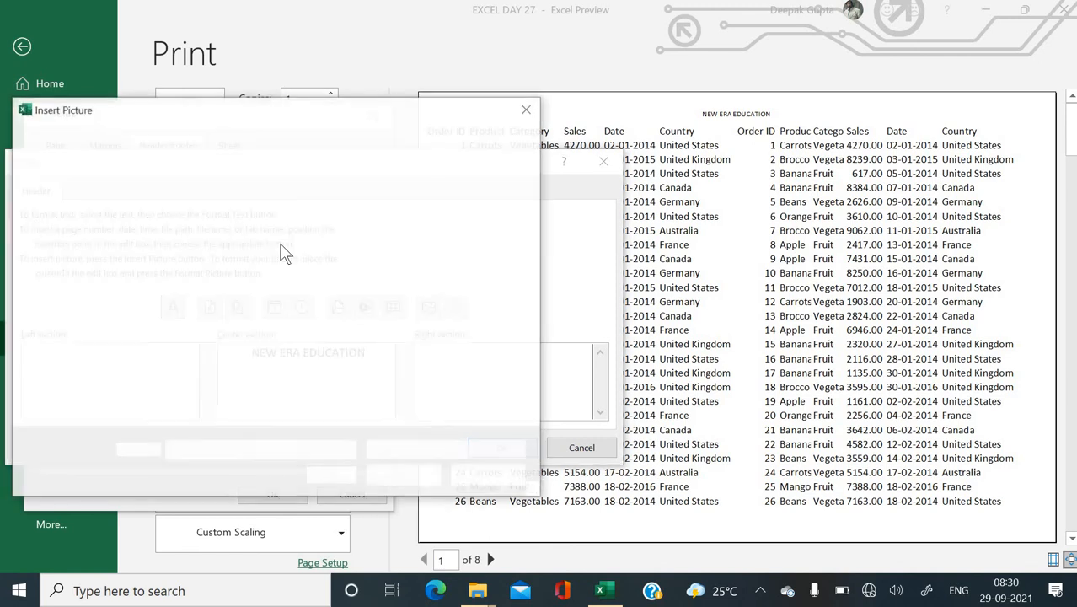
# Insert the new-era picture from the new era folder on the office (E:) drive and apply the header to the preview
pyautogui.moveTo(135, 316); pyautogui.dragTo(132, 345)
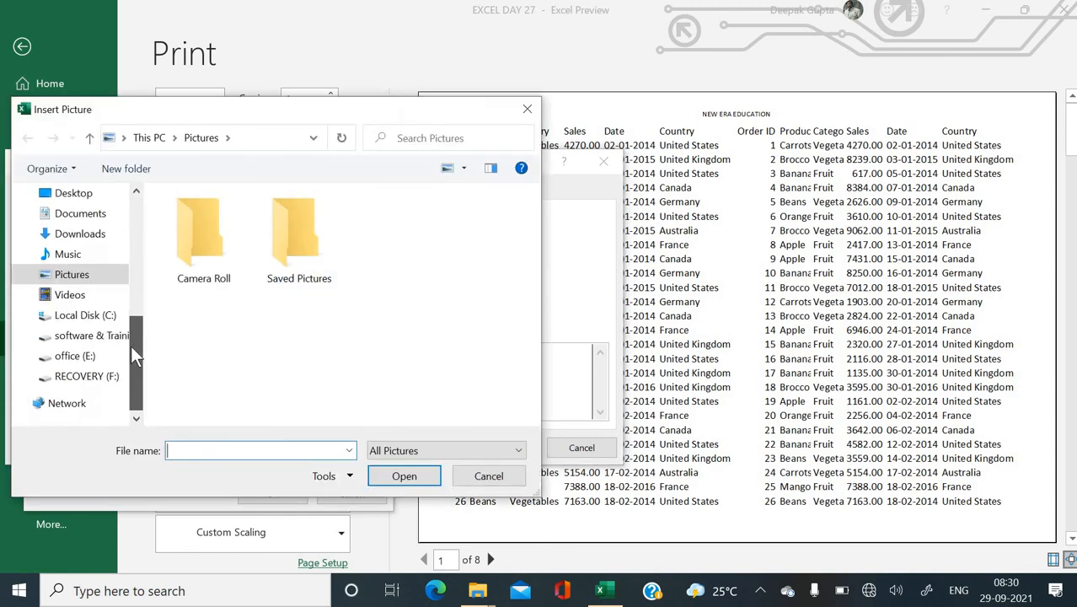
pyautogui.click(101, 356)
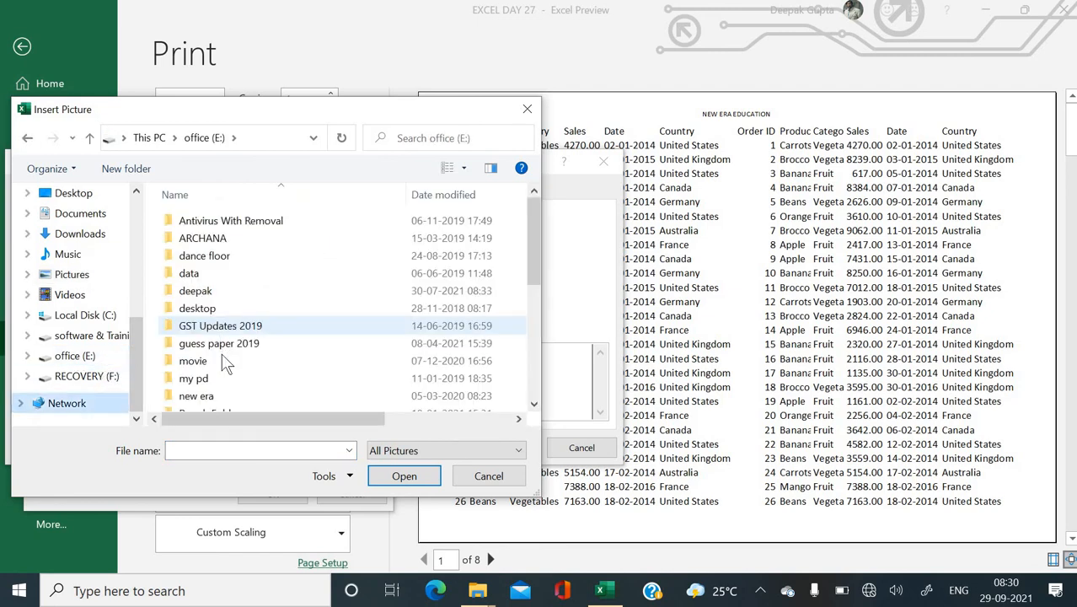
pyautogui.doubleClick(215, 394)
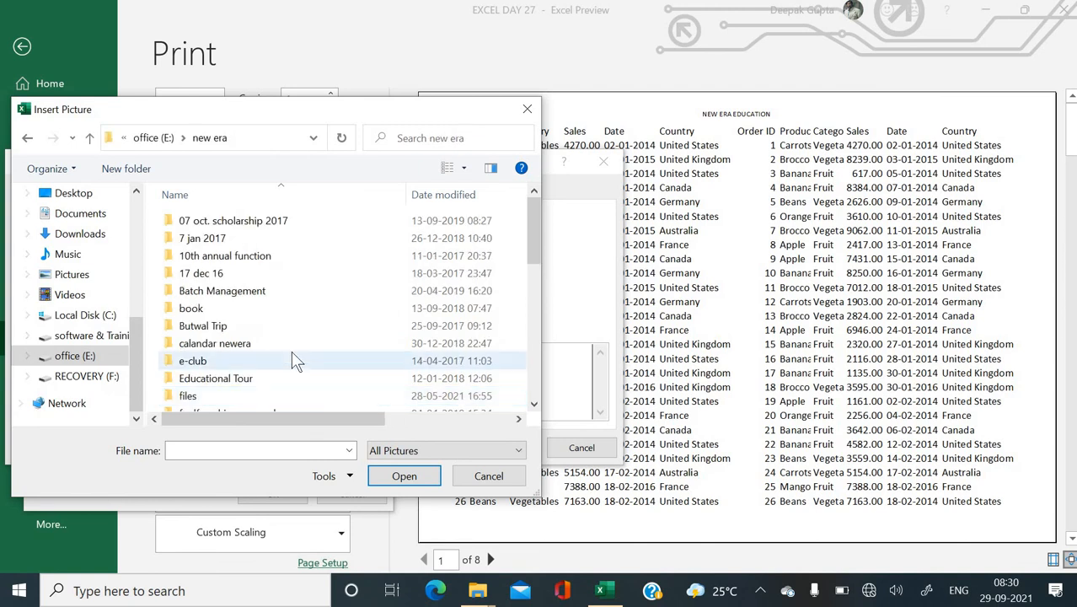
pyautogui.scroll(-7, 290, 345)
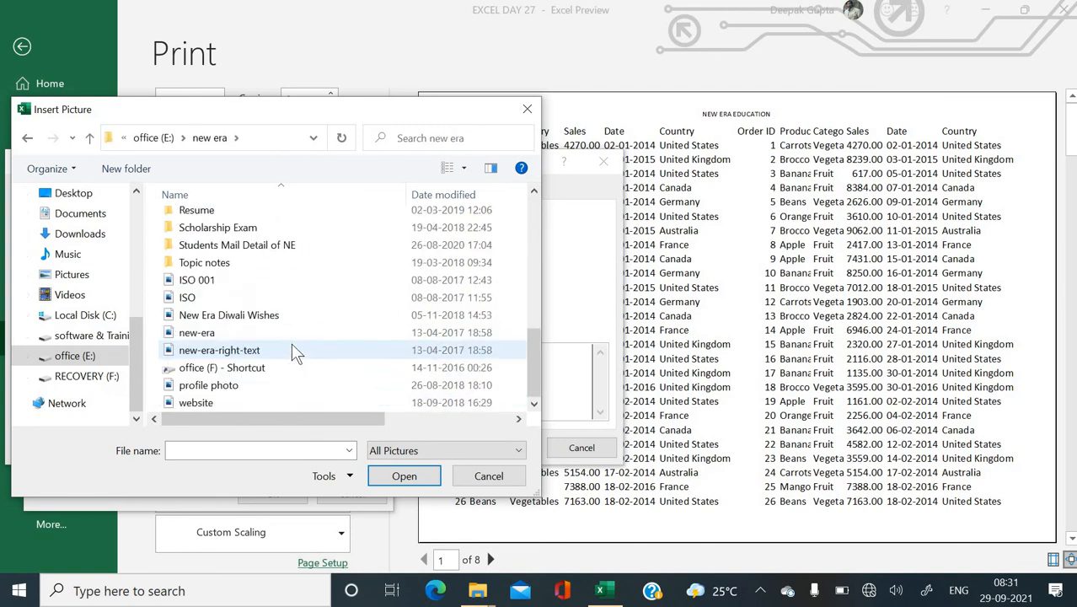
pyautogui.click(281, 334)
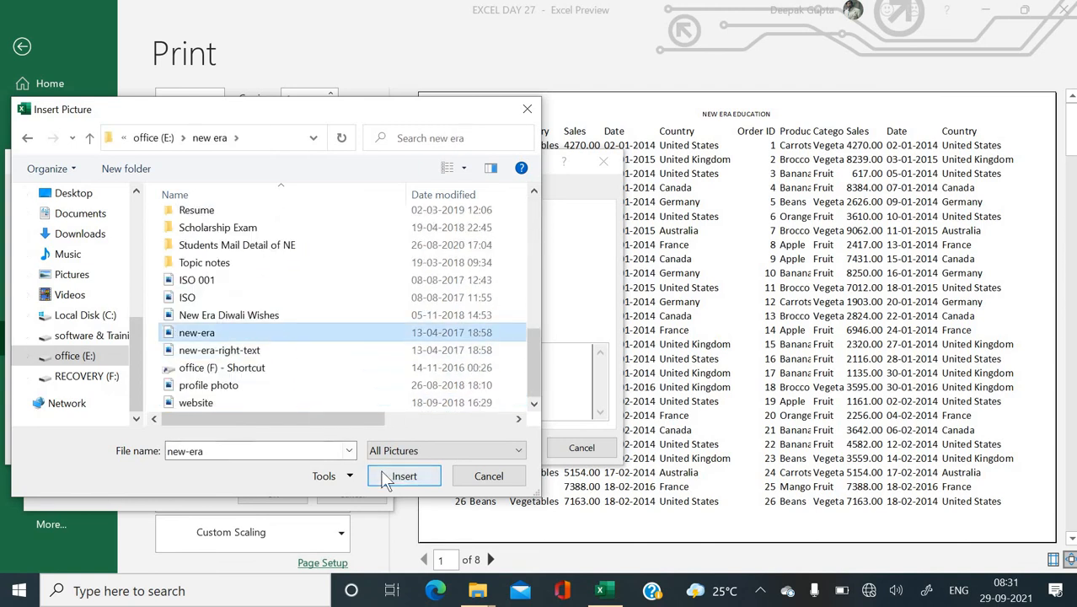
pyautogui.click(380, 469)
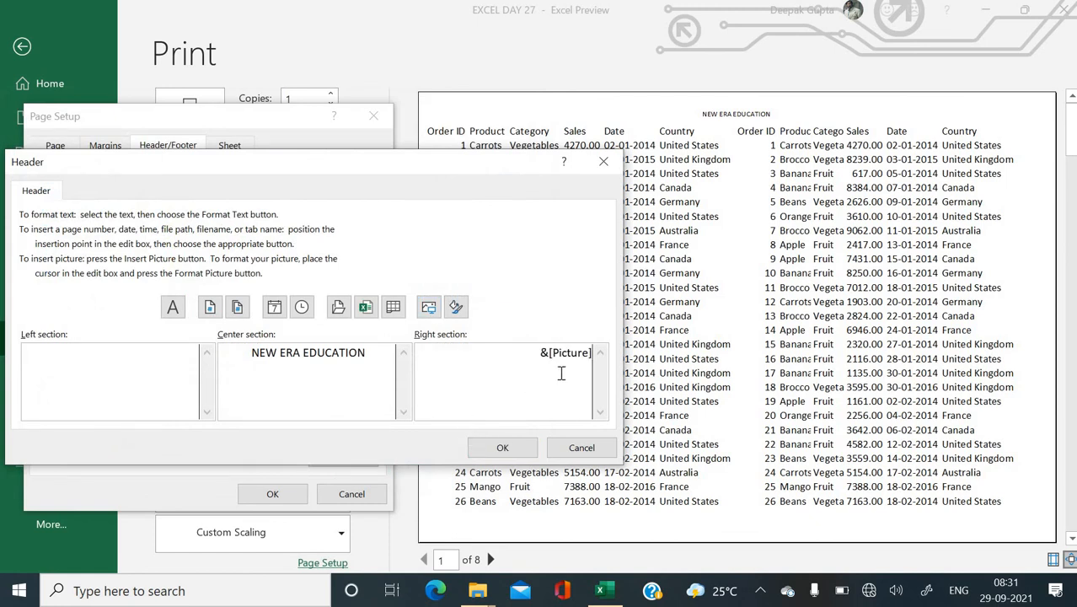
pyautogui.click(497, 451)
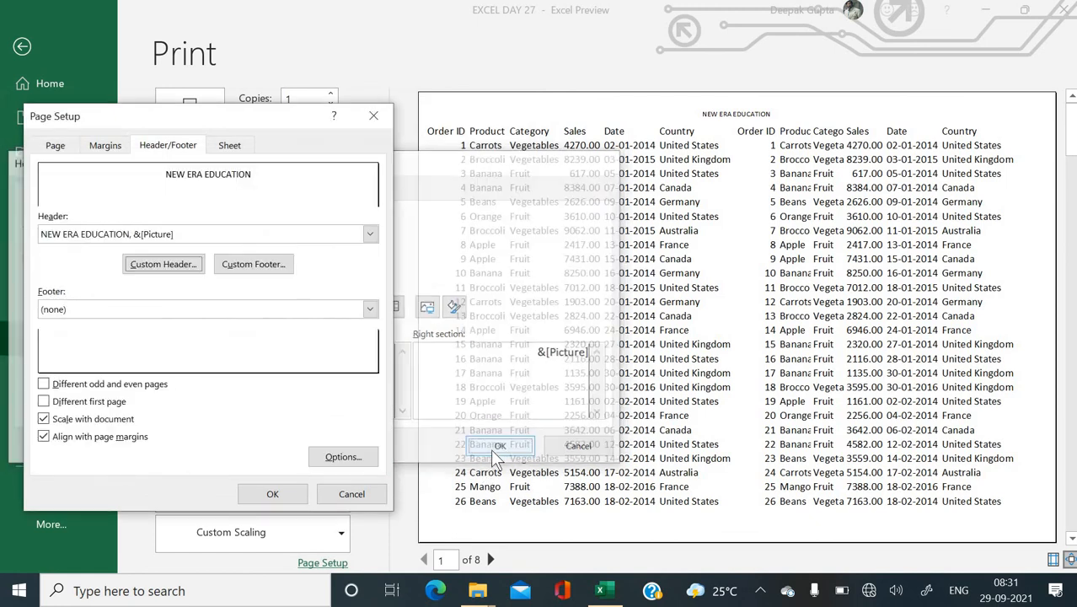
pyautogui.click(270, 497)
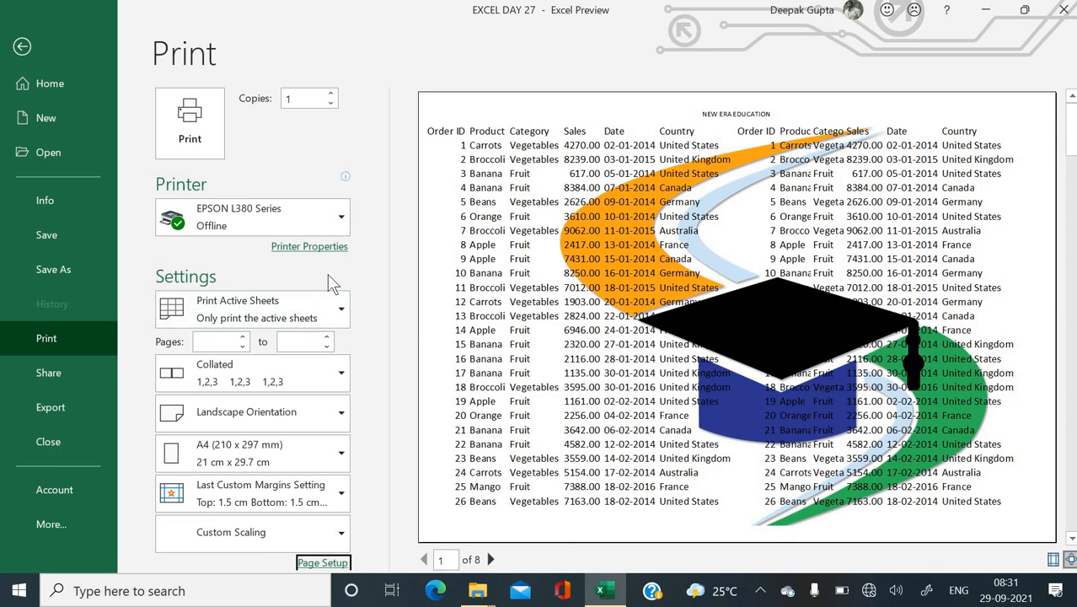
# Reopen the custom header and delete the picture code from its right section
pyautogui.click(320, 563)
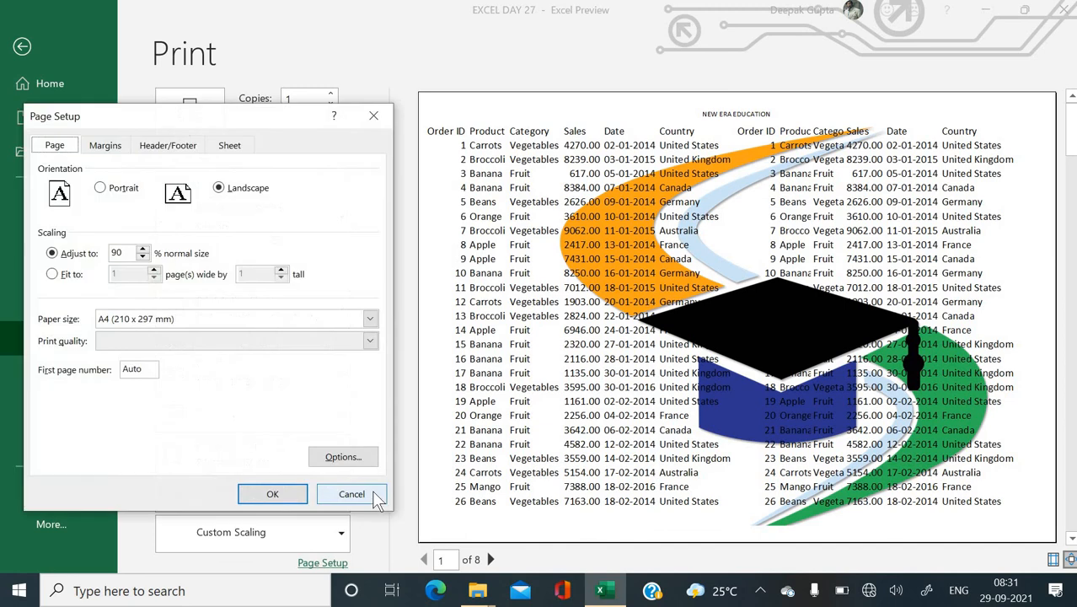
pyautogui.click(175, 147)
pyautogui.click(167, 265)
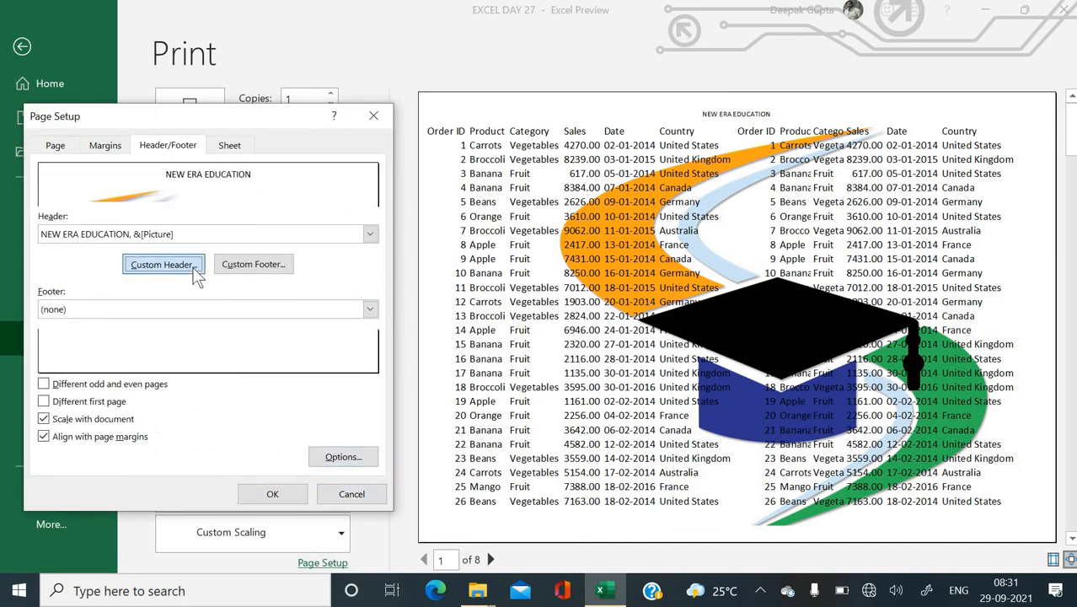
pyautogui.moveTo(524, 353); pyautogui.dragTo(633, 362)
pyautogui.press('Delete')
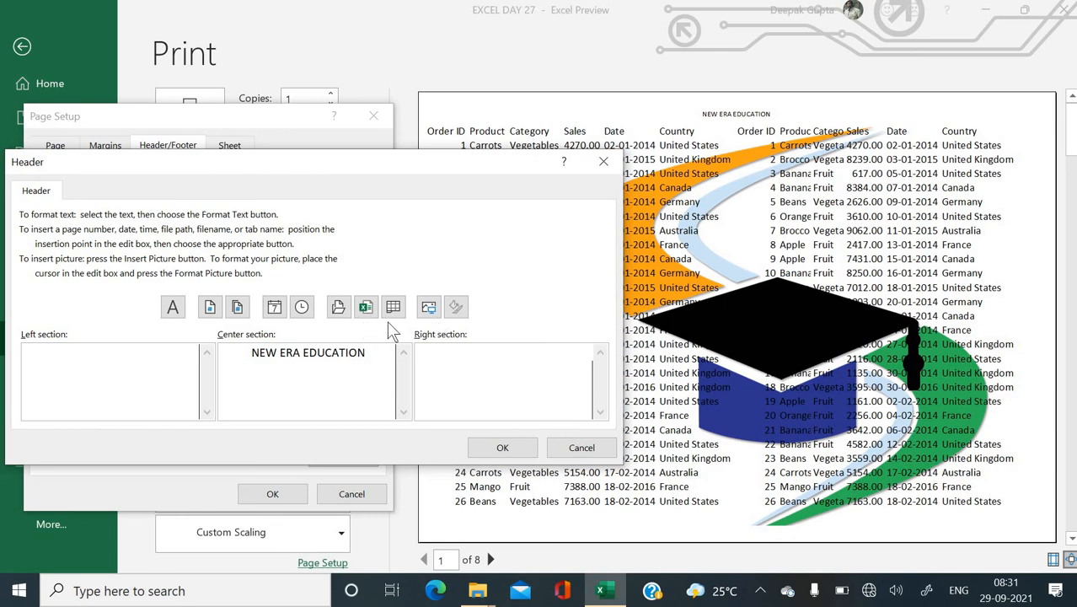
# Try putting the picture back in the header's right section, then clear its code and confirm the custom header
pyautogui.click(427, 308)
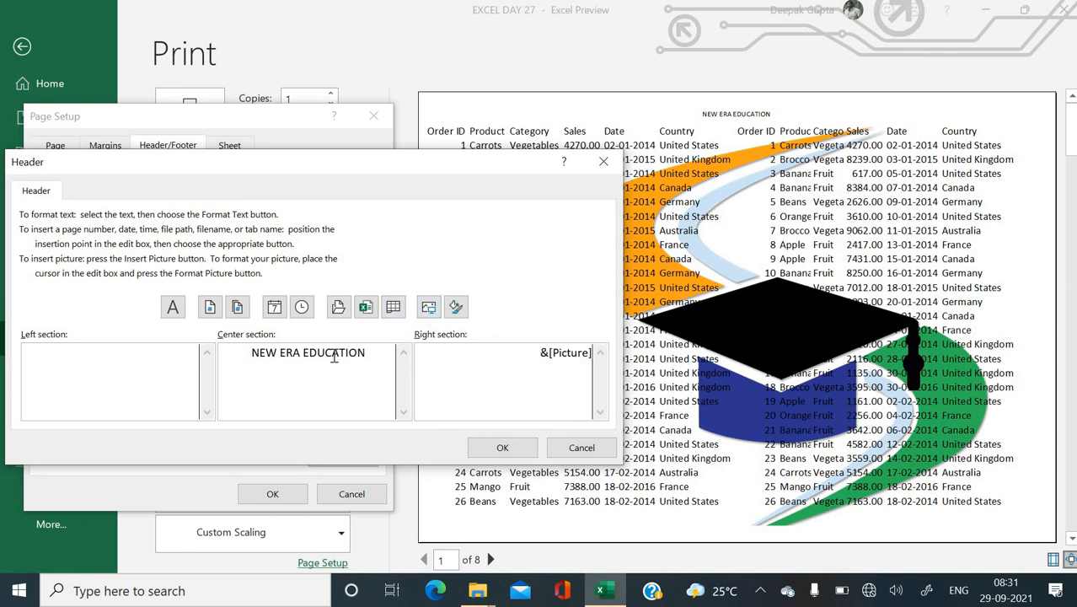
pyautogui.click(499, 369)
pyautogui.press('BackSpace')
pyautogui.press('BackSpace')
pyautogui.press('BackSpace')
pyautogui.press('BackSpace')
pyautogui.press('BackSpace')
pyautogui.press('BackSpace')
pyautogui.press('BackSpace')
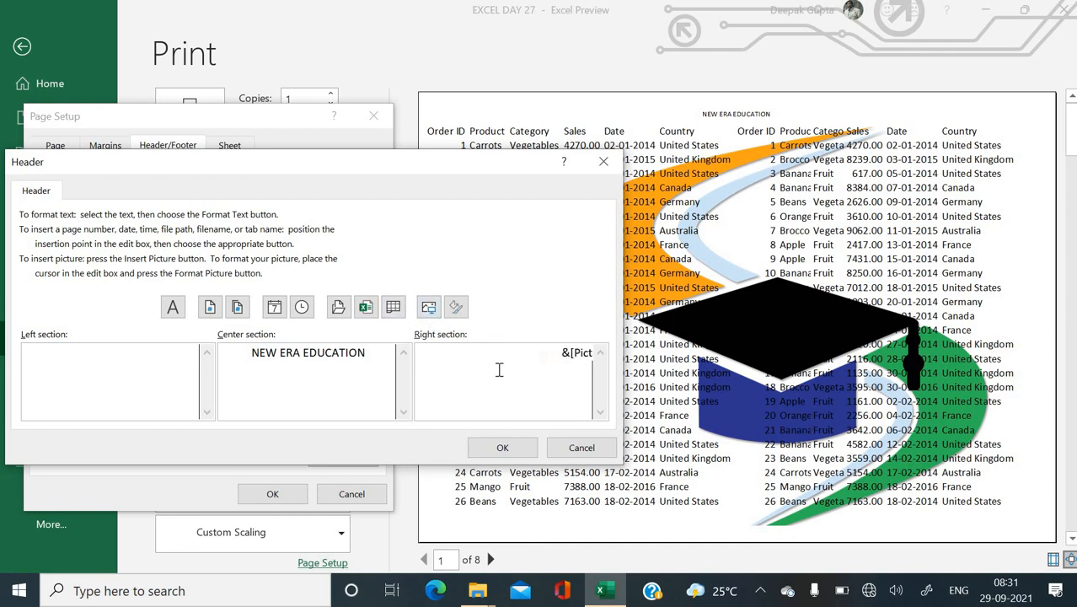
pyautogui.press('BackSpace')
pyautogui.press('BackSpace')
pyautogui.press('BackSpace')
pyautogui.click(517, 447)
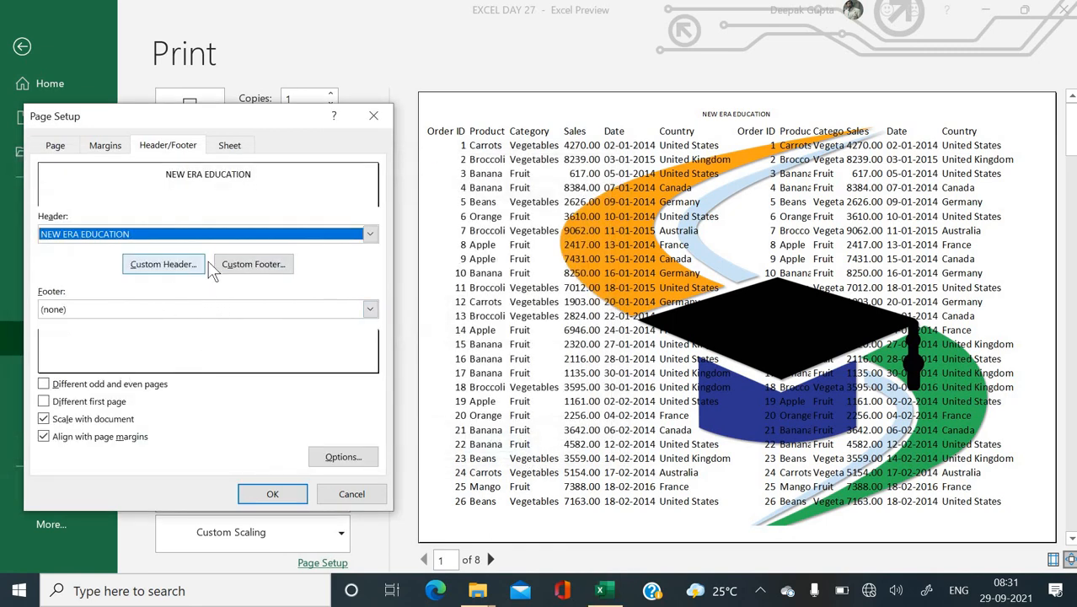
# Open the custom footer and insert the page number code into its center section
pyautogui.click(250, 265)
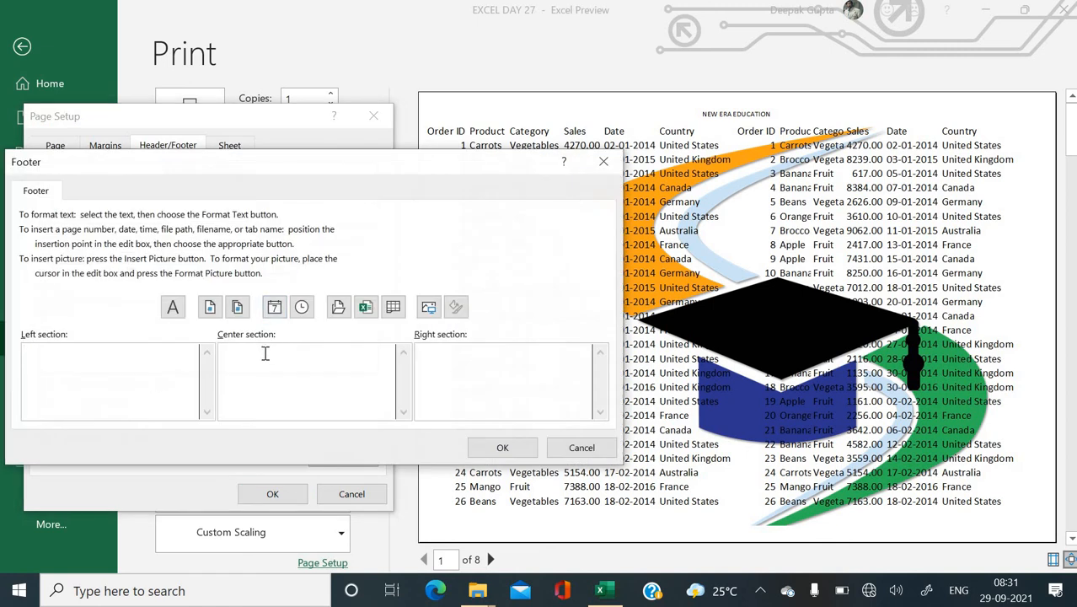
pyautogui.click(261, 358)
pyautogui.click(214, 310)
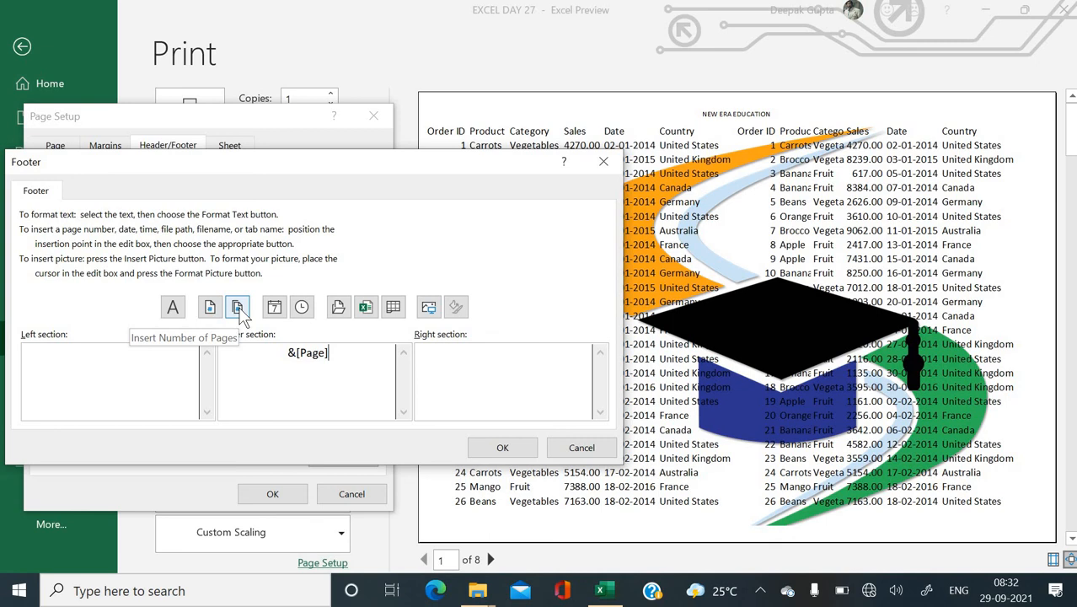
# Replace the page number code in the footer's center section with the number-of-pages code
pyautogui.press('BackSpace')
pyautogui.press('BackSpace')
pyautogui.press('BackSpace')
pyautogui.press('BackSpace')
pyautogui.press('BackSpace')
pyautogui.press('BackSpace')
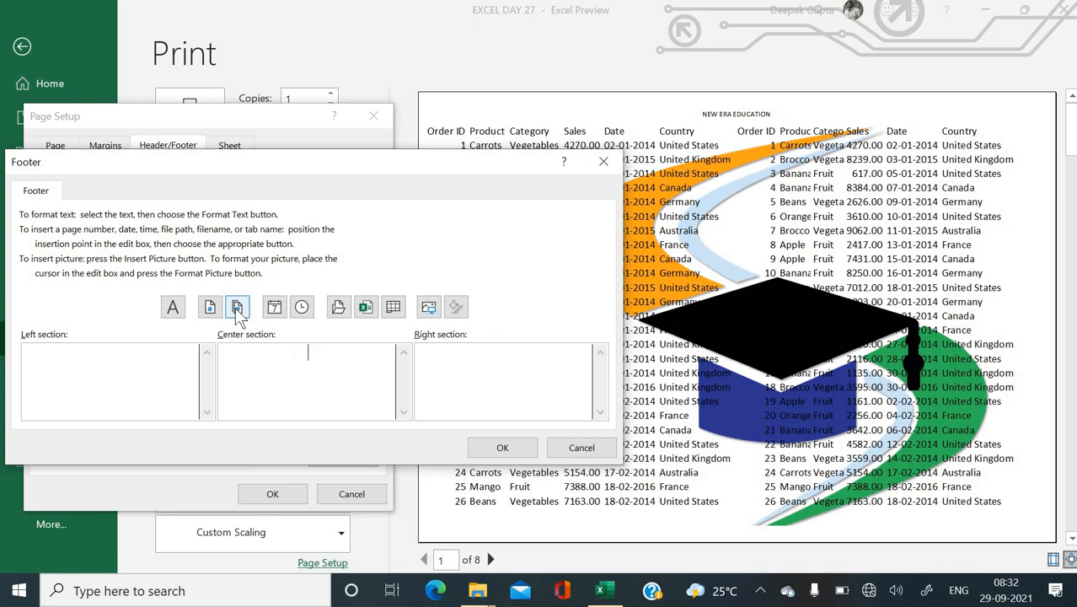
pyautogui.click(238, 309)
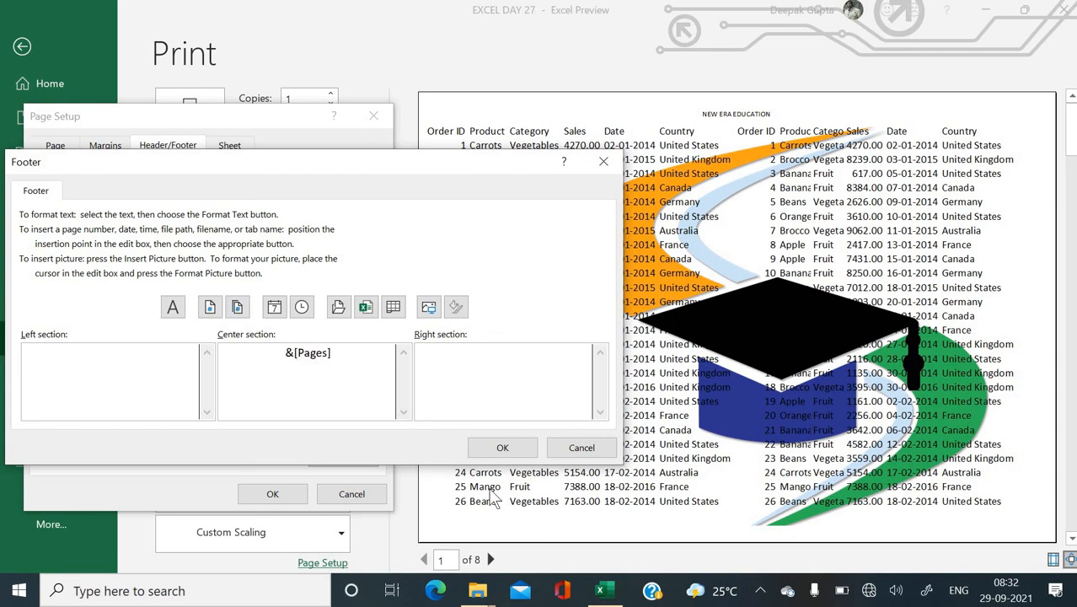
# Clear the number-of-pages code from the center section and put the page number code back
pyautogui.press('BackSpace')
pyautogui.press('BackSpace')
pyautogui.press('BackSpace')
pyautogui.press('BackSpace')
pyautogui.press('BackSpace')
pyautogui.press('BackSpace')
pyautogui.press('BackSpace')
pyautogui.press('BackSpace')
pyautogui.click(210, 308)
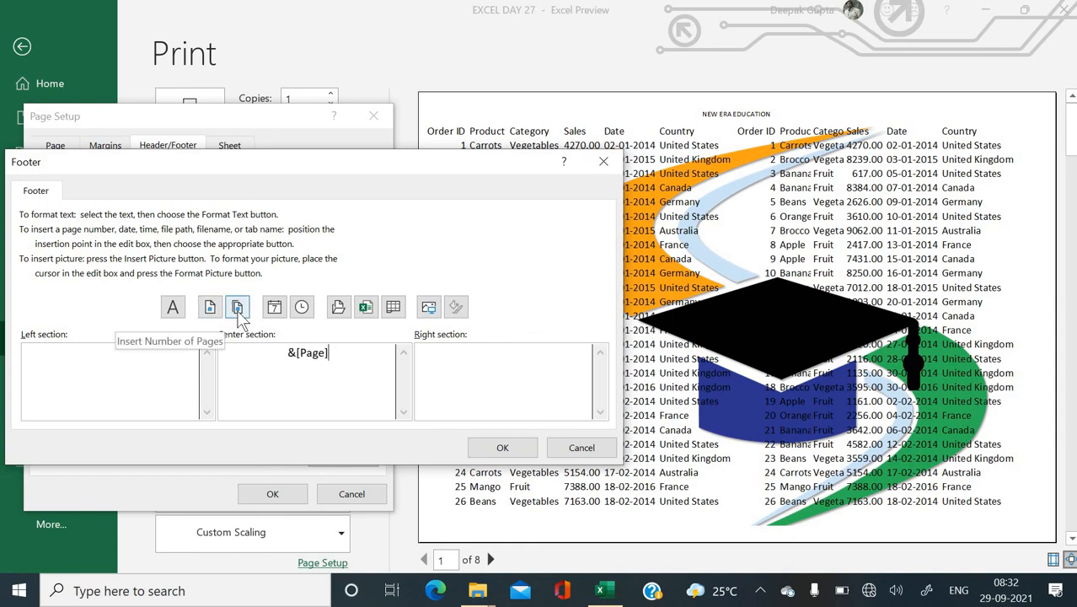
# Add the number-of-pages code directly after the page number code and apply the footer to the print preview
pyautogui.click(238, 307)
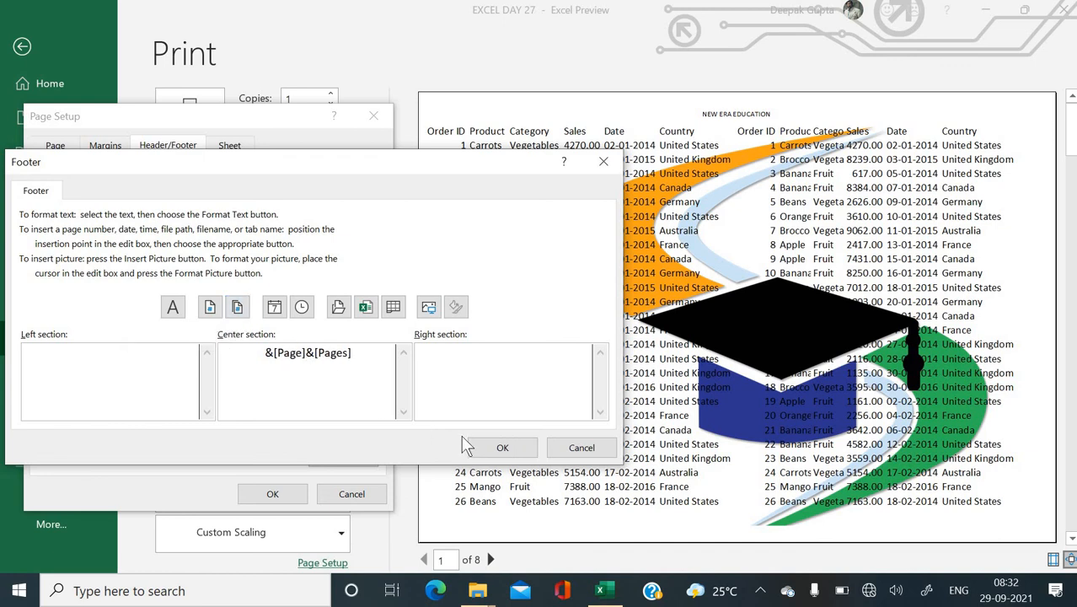
pyautogui.click(502, 447)
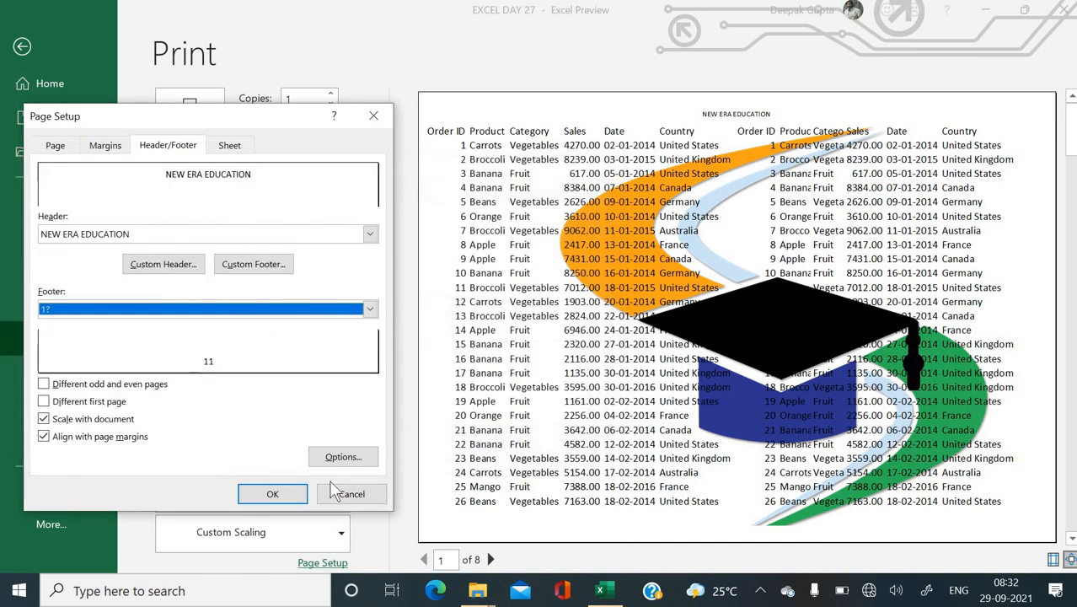
pyautogui.click(273, 495)
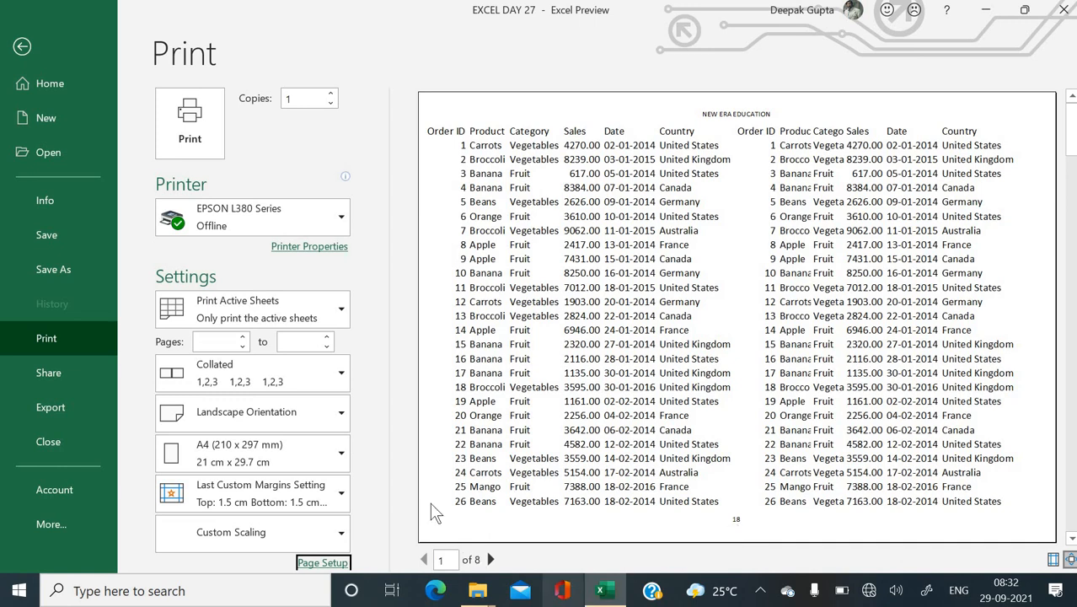
# Reopen the custom footer from Page Setup and clear both page codes from its center section
pyautogui.click(323, 563)
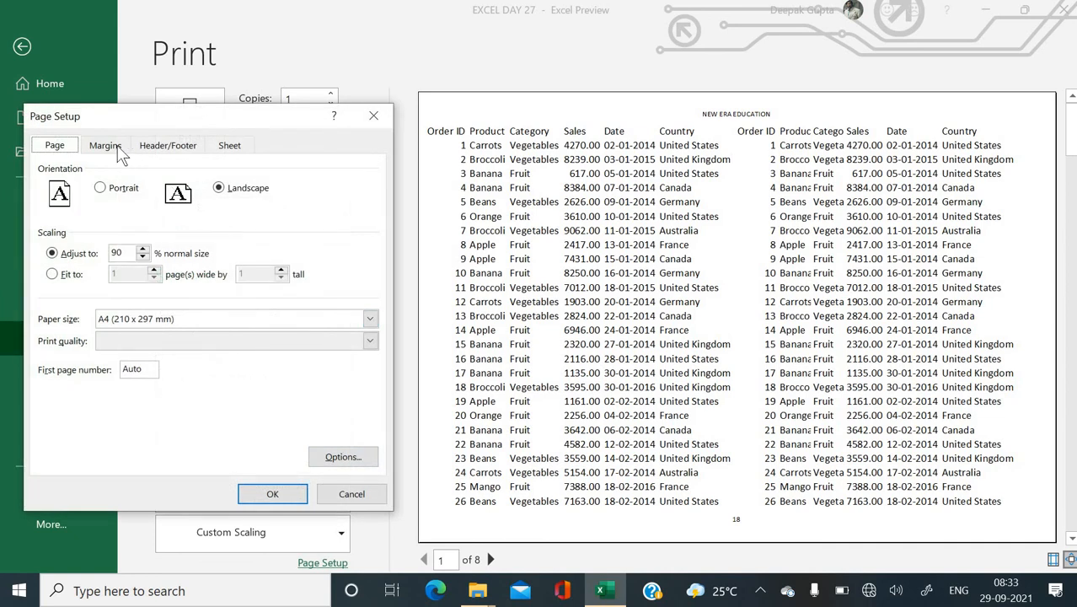
pyautogui.click(118, 148)
pyautogui.click(189, 150)
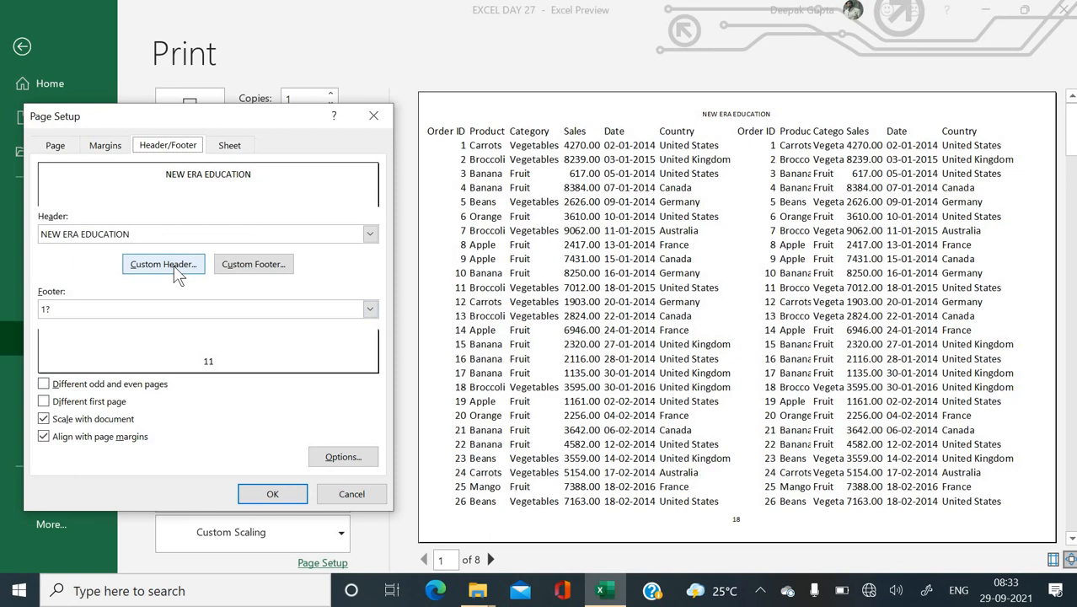
pyautogui.click(229, 270)
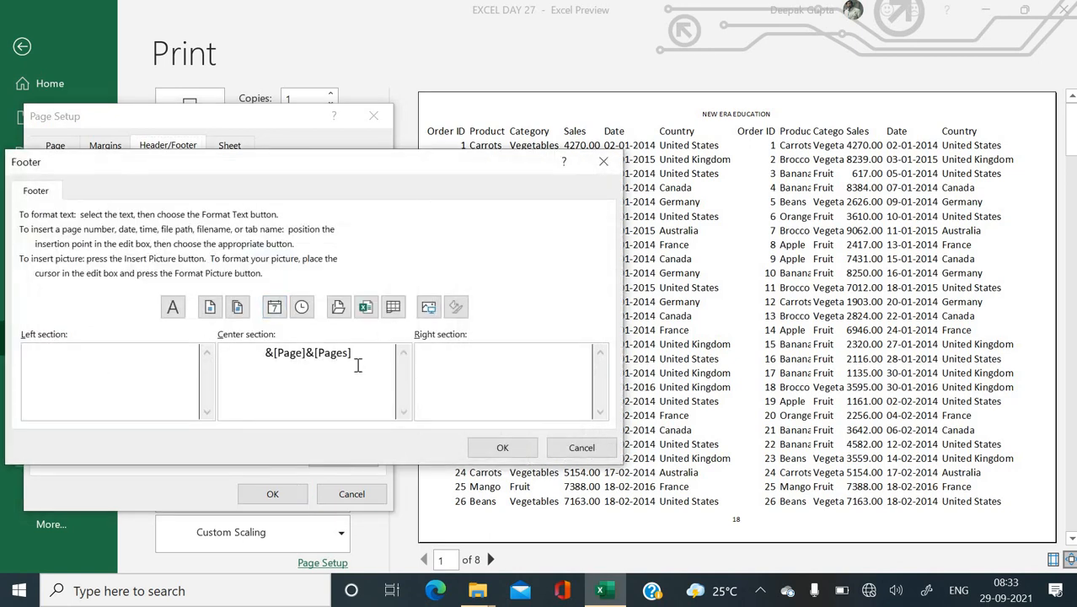
pyautogui.press('BackSpace')
pyautogui.press('BackSpace')
pyautogui.press('BackSpace')
pyautogui.press('BackSpace')
pyautogui.press('BackSpace')
pyautogui.press('BackSpace')
pyautogui.press('BackSpace')
pyautogui.press('BackSpace')
pyautogui.press('BackSpace')
pyautogui.press('BackSpace')
pyautogui.press('BackSpace')
pyautogui.press('BackSpace')
pyautogui.press('BackSpace')
pyautogui.press('BackSpace')
pyautogui.press('BackSpace')
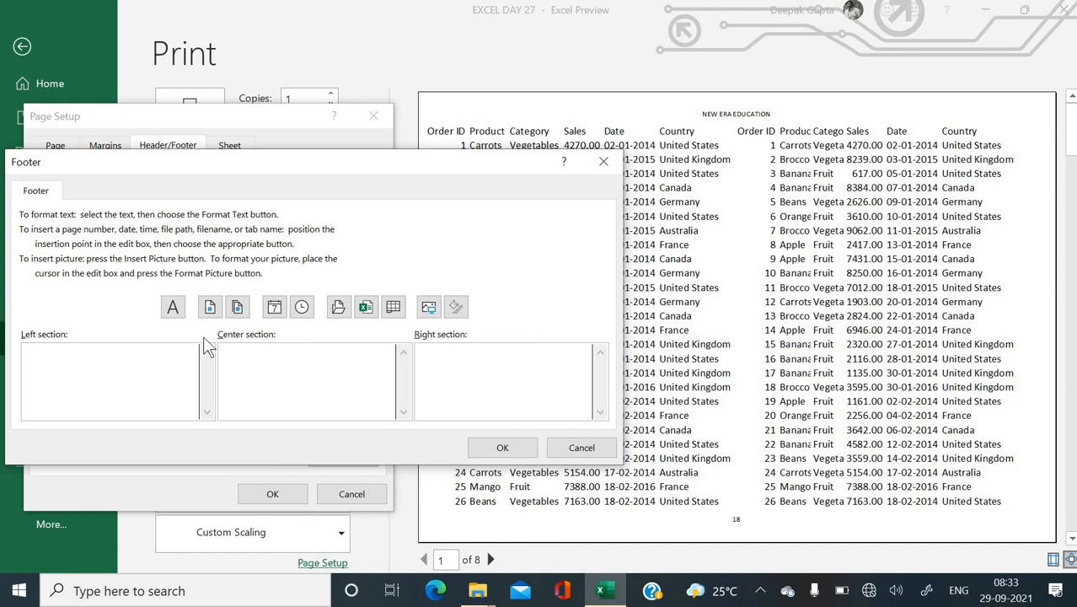
# Set the footer's center section to &[Page] OF &[Pages] and apply it to the print preview
pyautogui.click(209, 306)
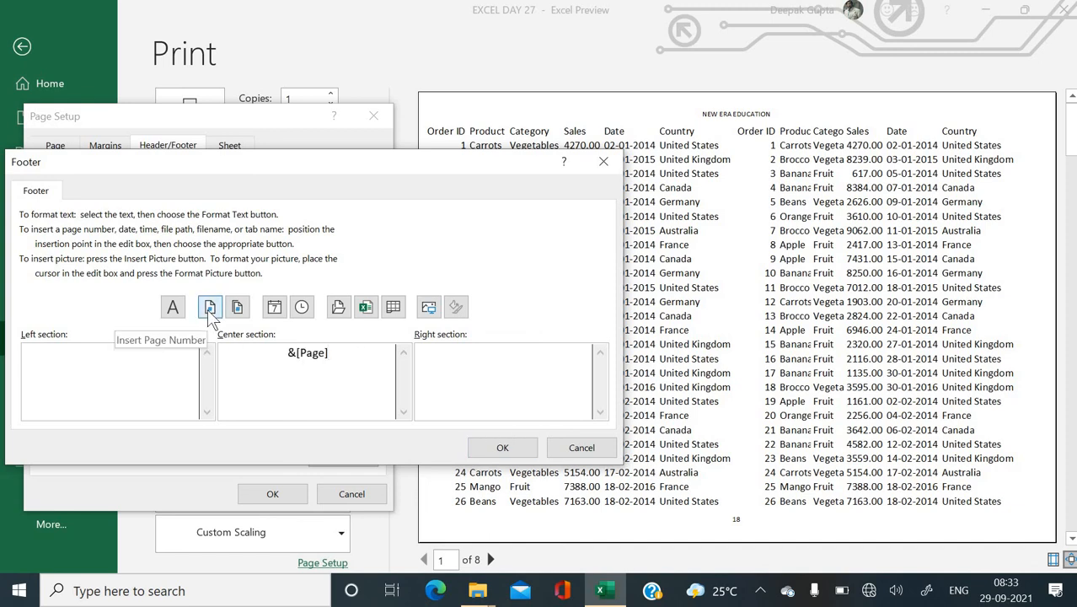
pyautogui.write('OF')
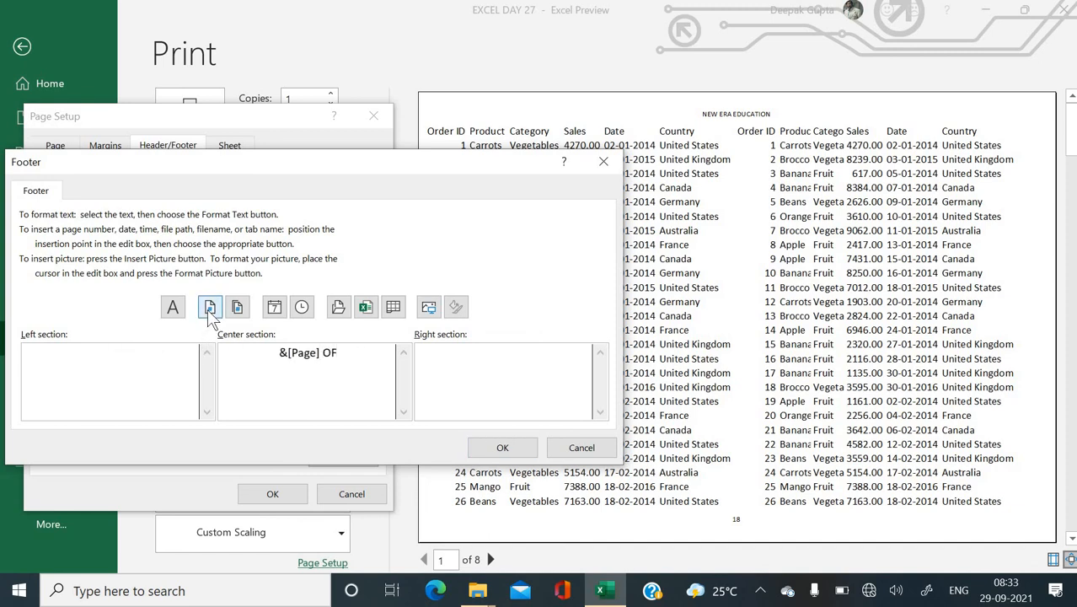
pyautogui.click(237, 306)
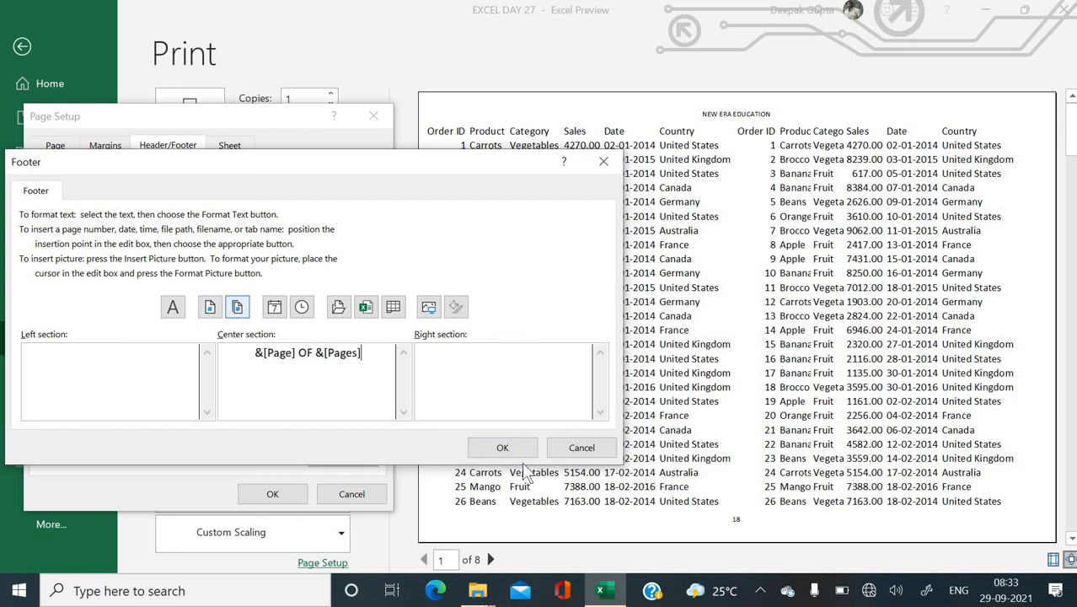
pyautogui.click(502, 448)
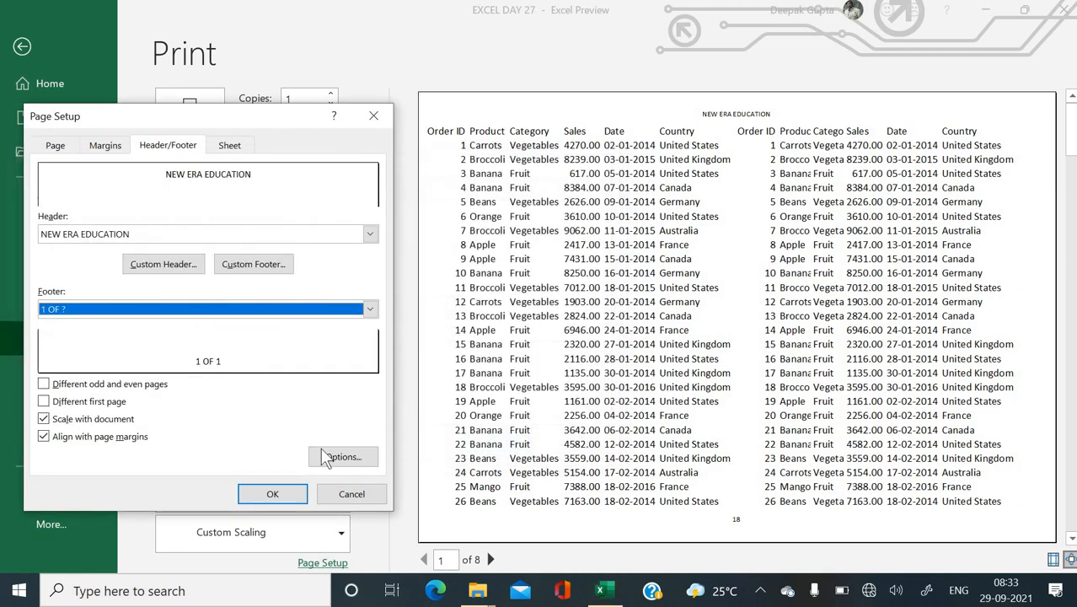
pyautogui.click(272, 494)
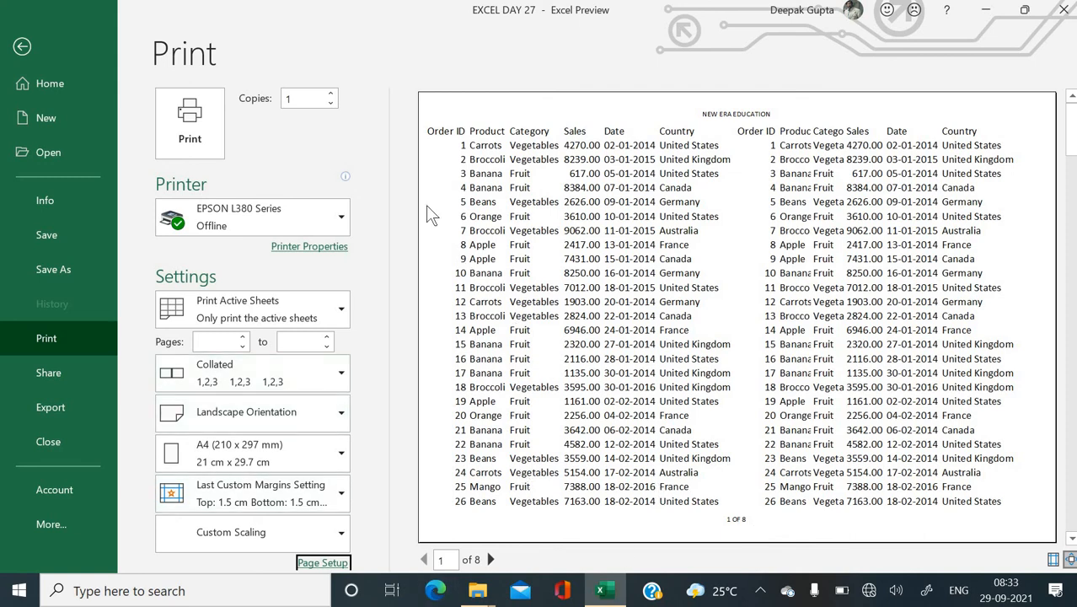
# Leave the print screen, examine the header and footer across the sheet's pages in Page Layout view, and return to Normal view
pyautogui.press('Escape')
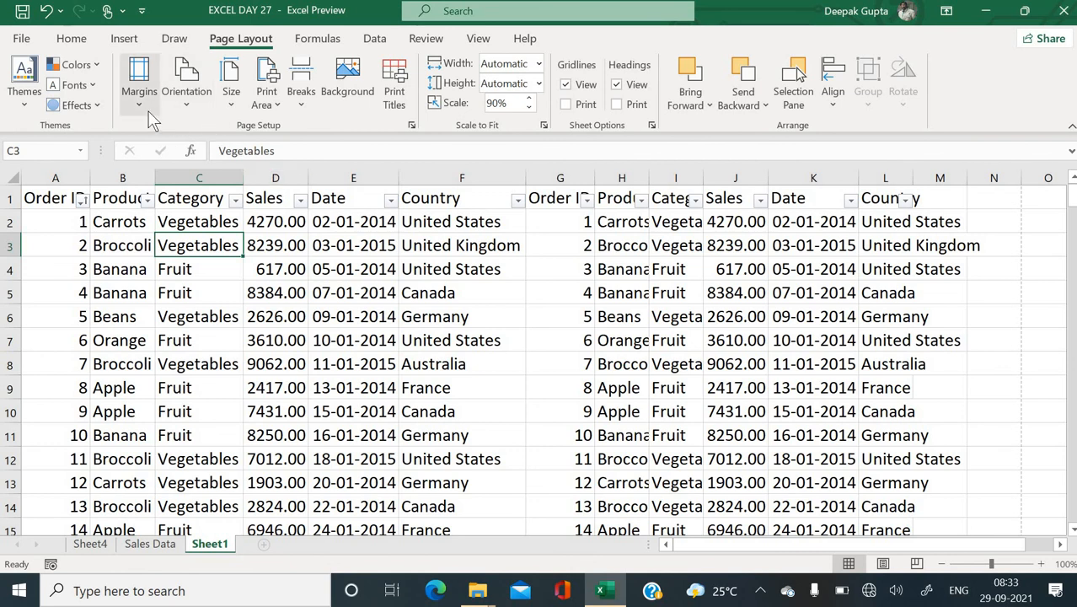
pyautogui.click(484, 44)
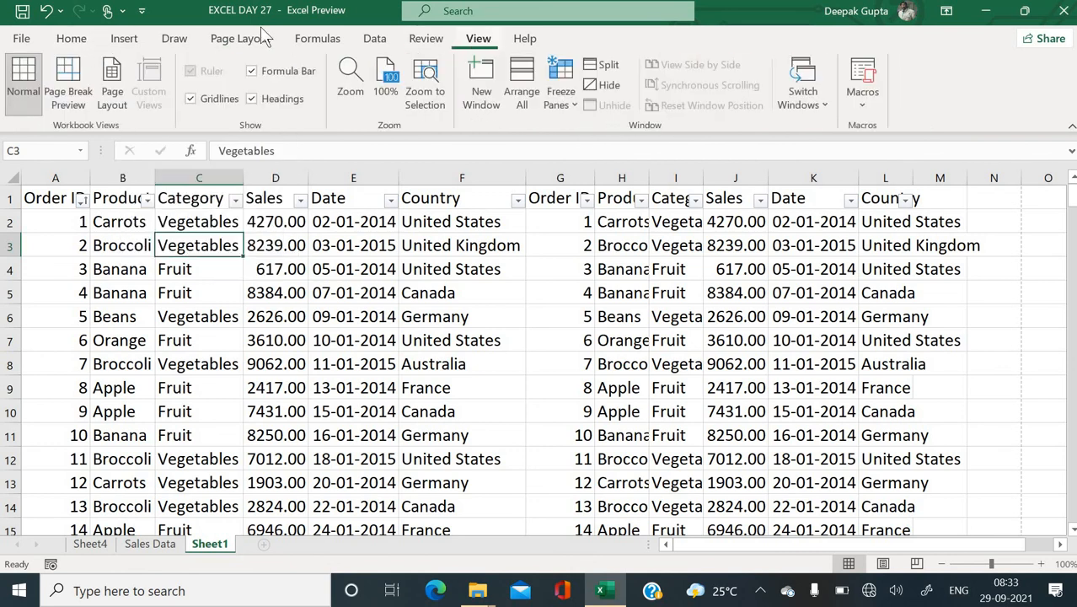
pyautogui.click(113, 93)
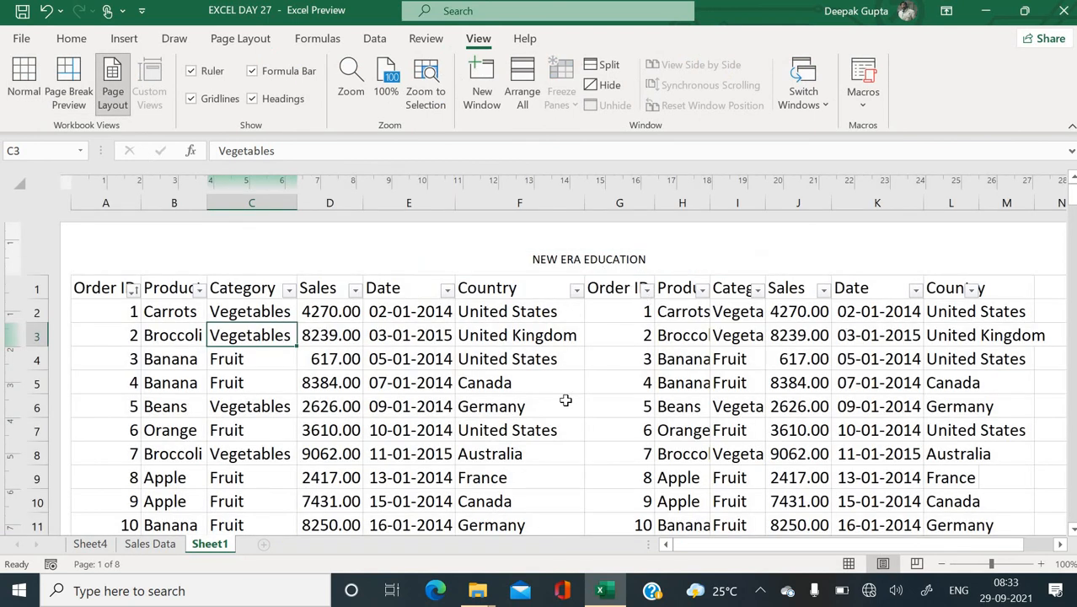
pyautogui.scroll(-2, 565, 399)
pyautogui.scroll(-8, 565, 400)
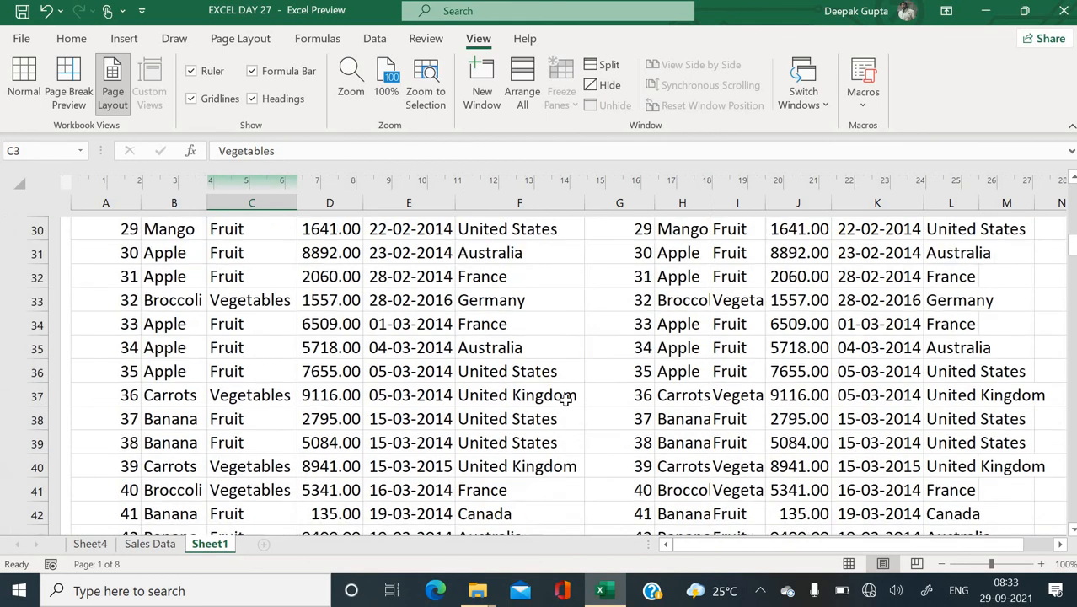
pyautogui.scroll(1, 566, 399)
pyautogui.scroll(2, 565, 400)
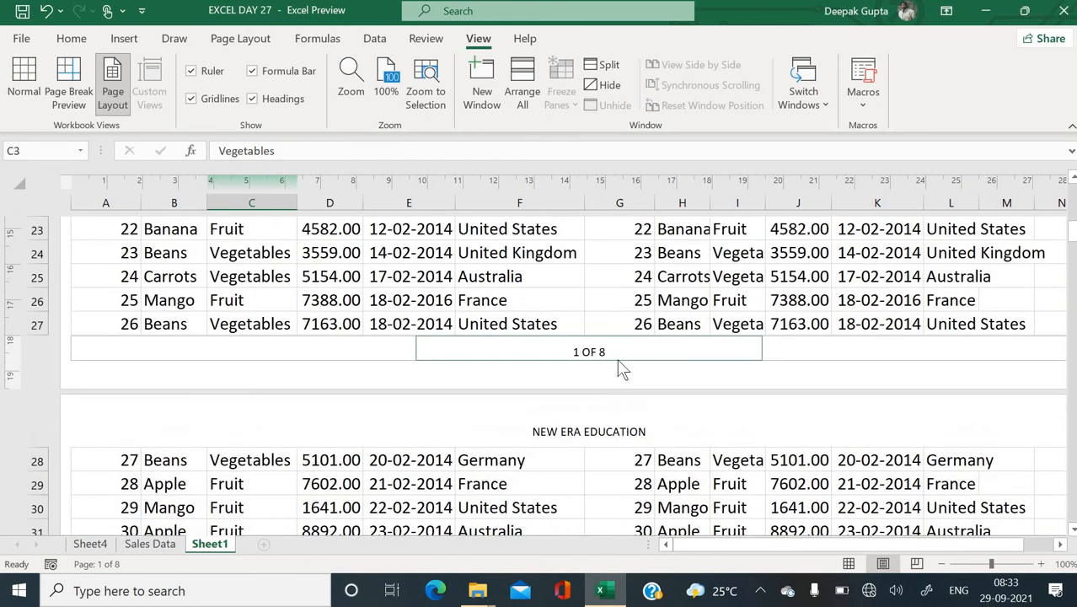
pyautogui.scroll(-4, 612, 444)
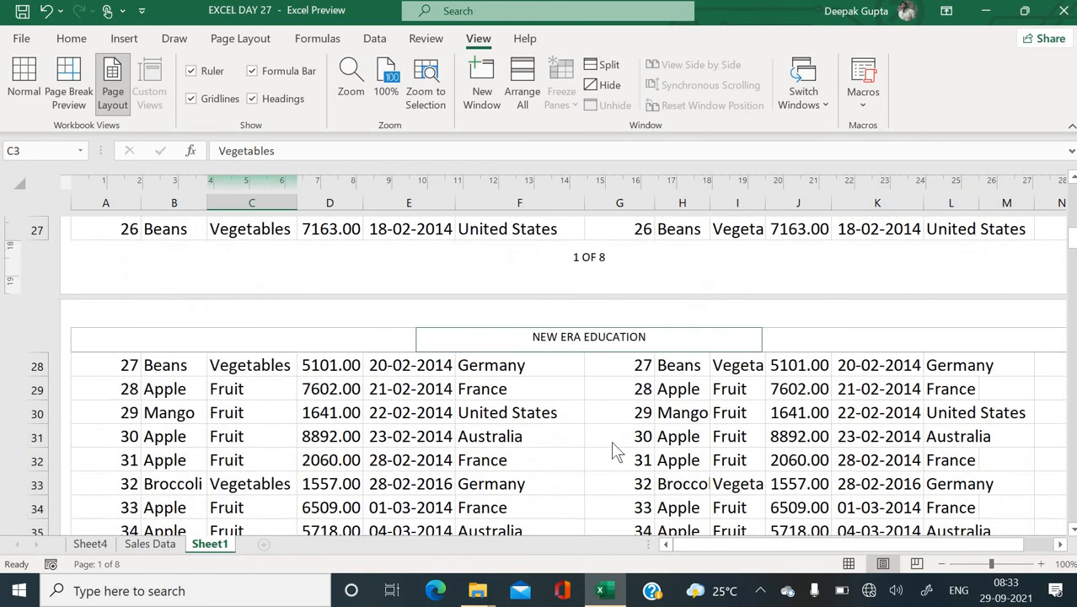
pyautogui.scroll(-5, 612, 446)
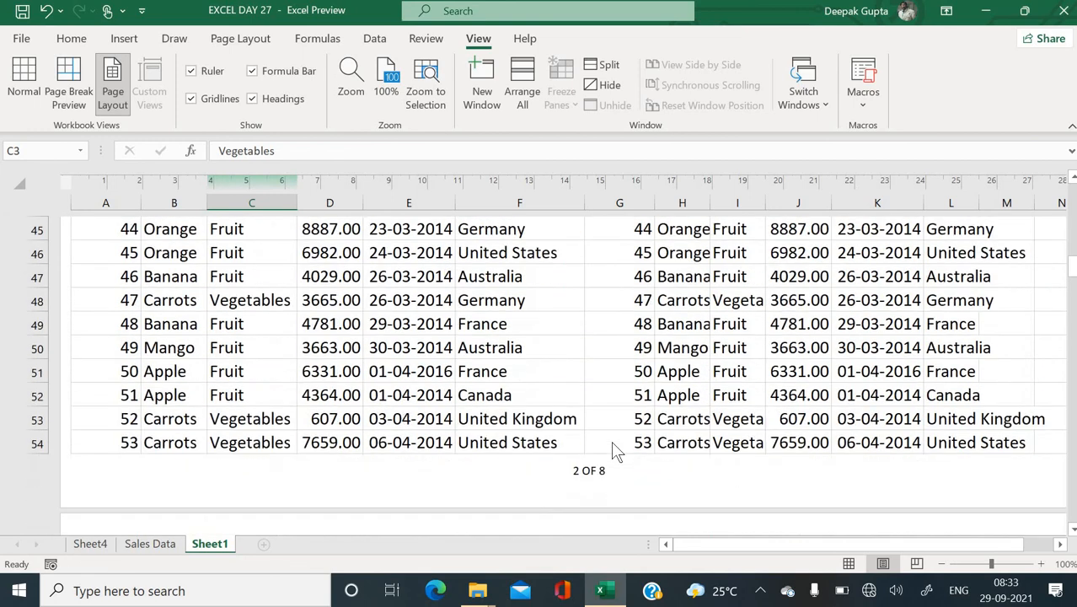
pyautogui.scroll(-7, 613, 448)
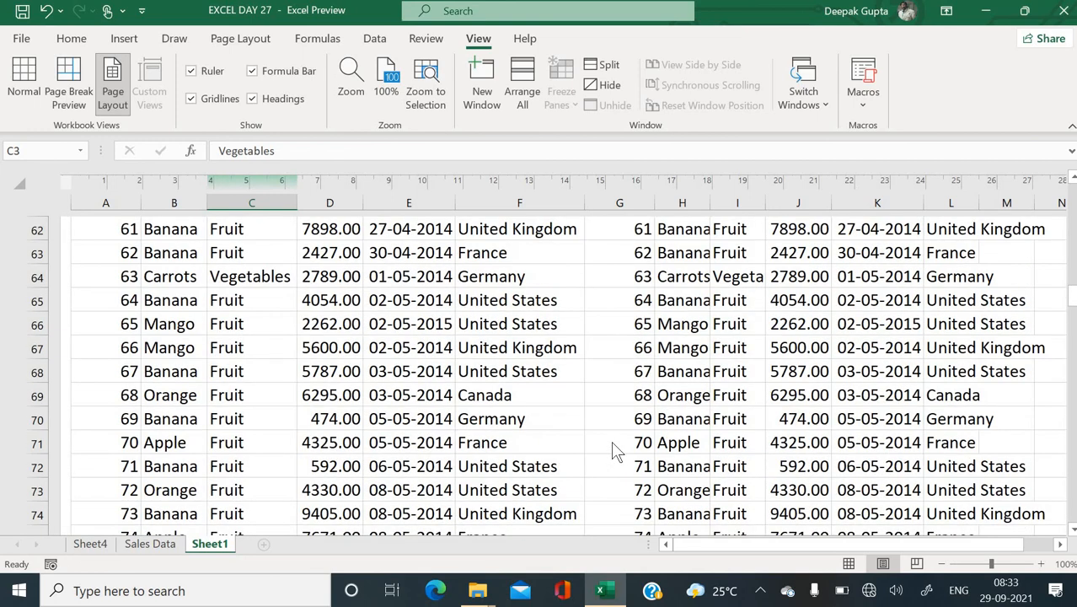
pyautogui.scroll(6, 612, 446)
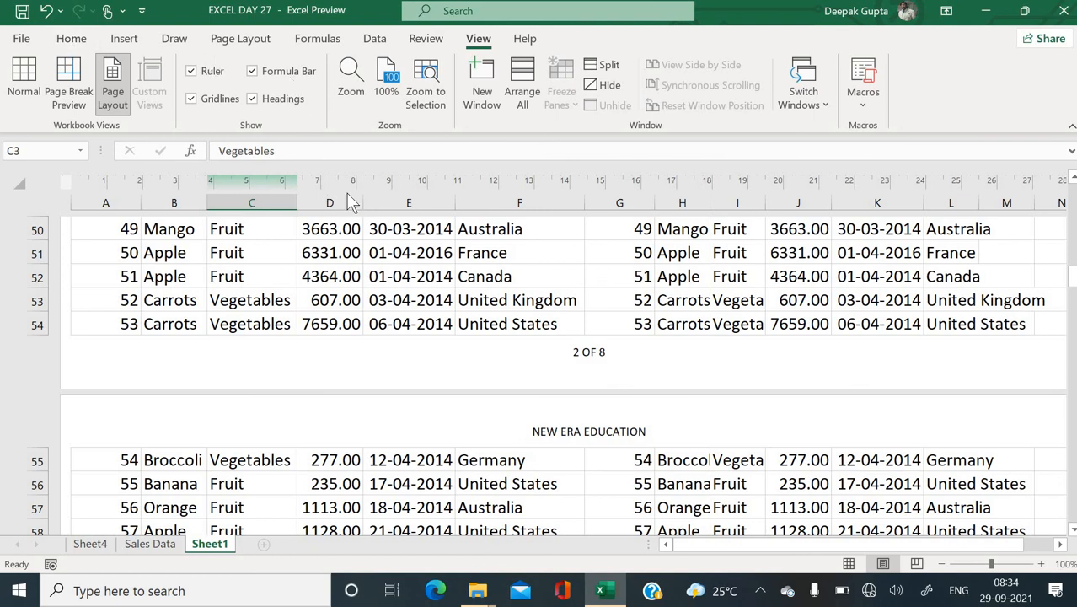
pyautogui.click(23, 84)
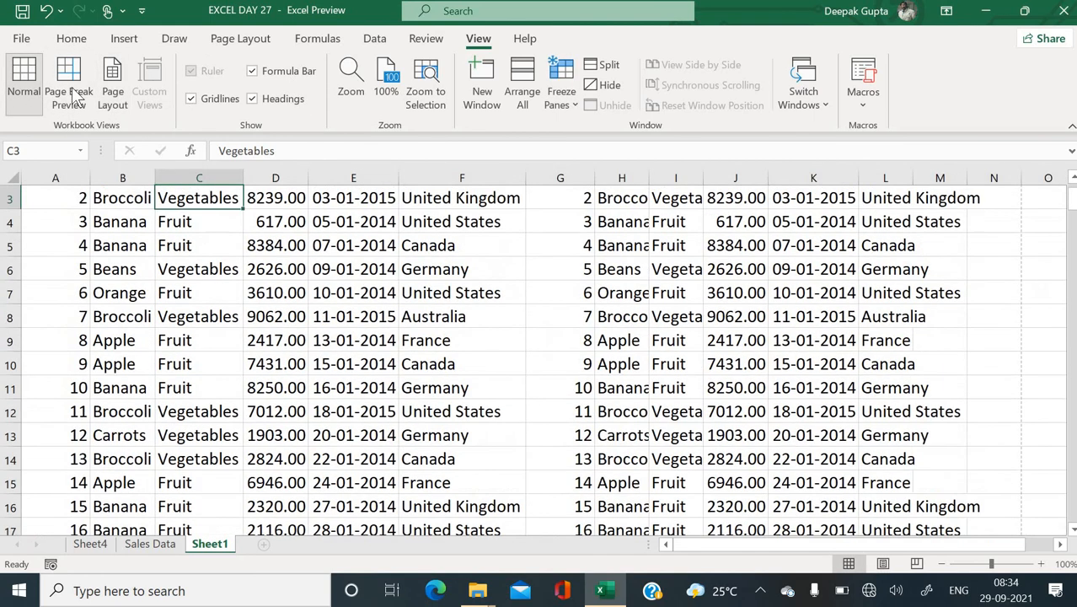
# Open Page Setup for the sheet, review the header/footer settings and the sheet options such as print area, and close it
pyautogui.click(232, 40)
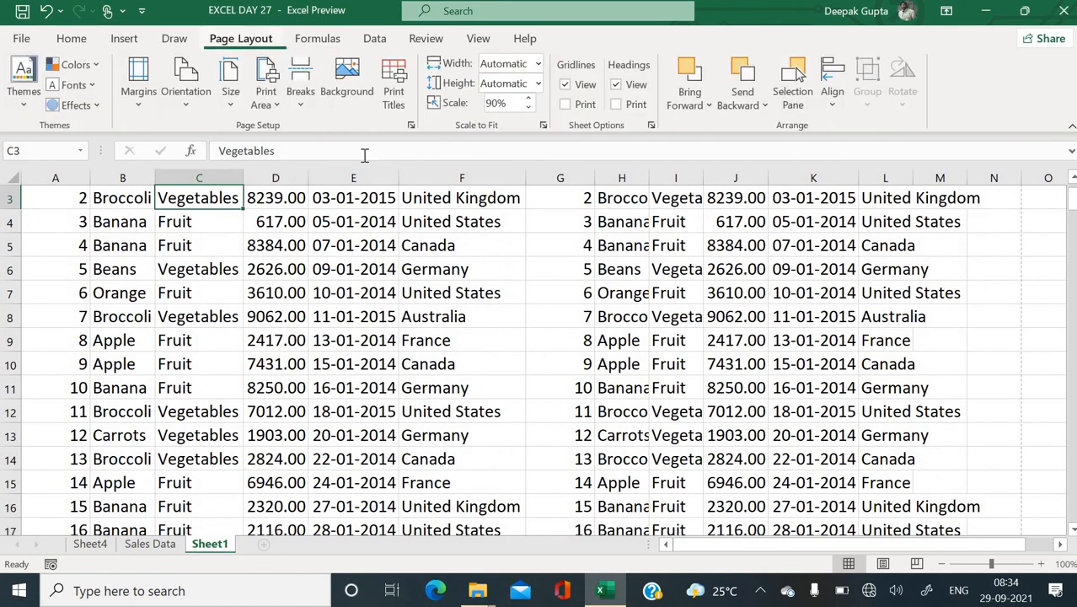
pyautogui.click(412, 126)
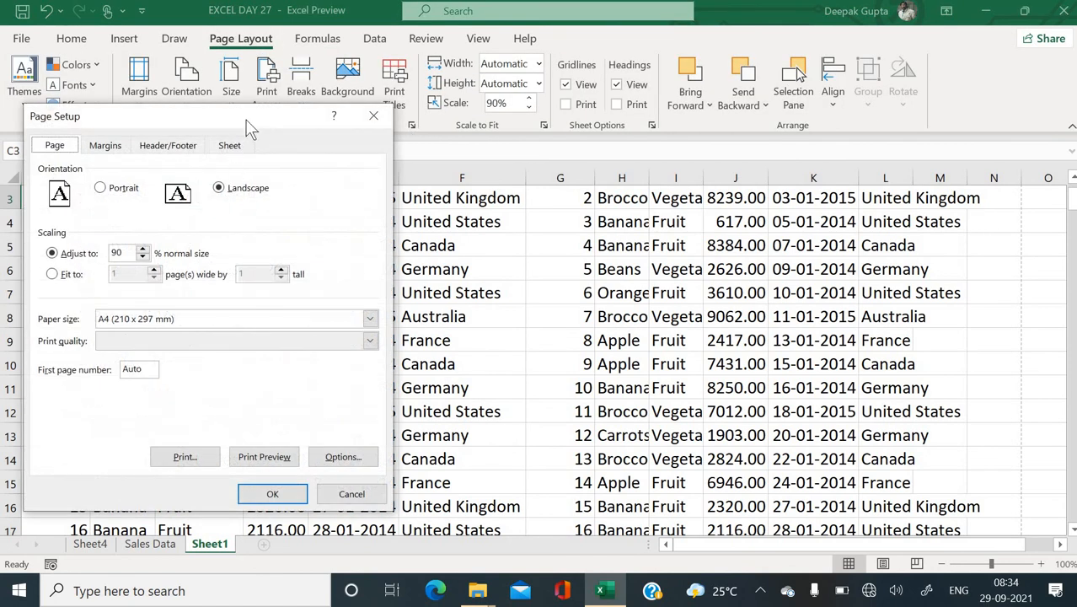
pyautogui.moveTo(240, 121); pyautogui.dragTo(465, 111)
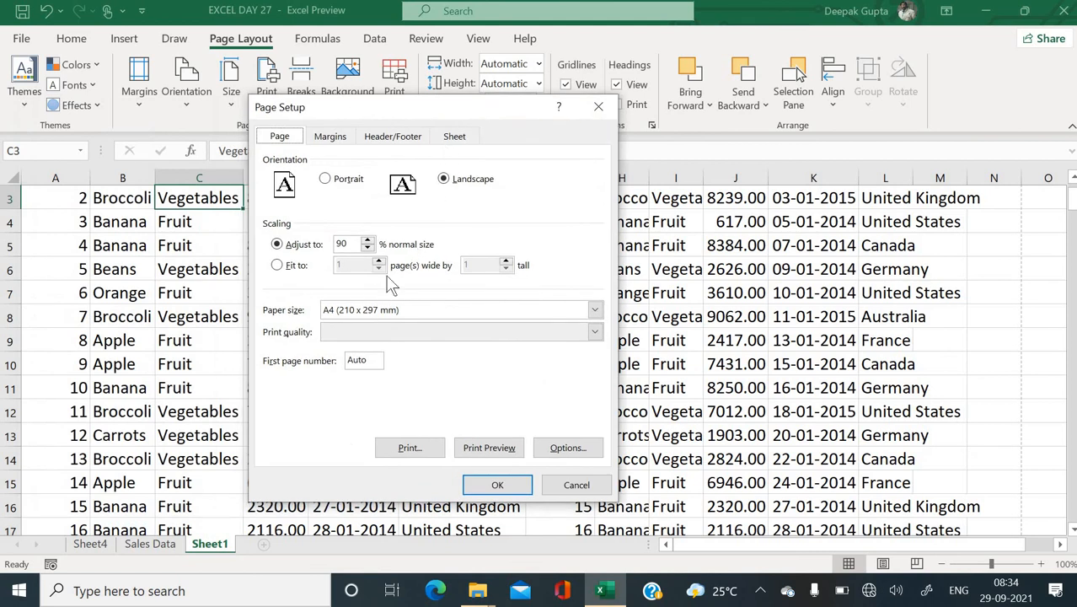
pyautogui.click(392, 137)
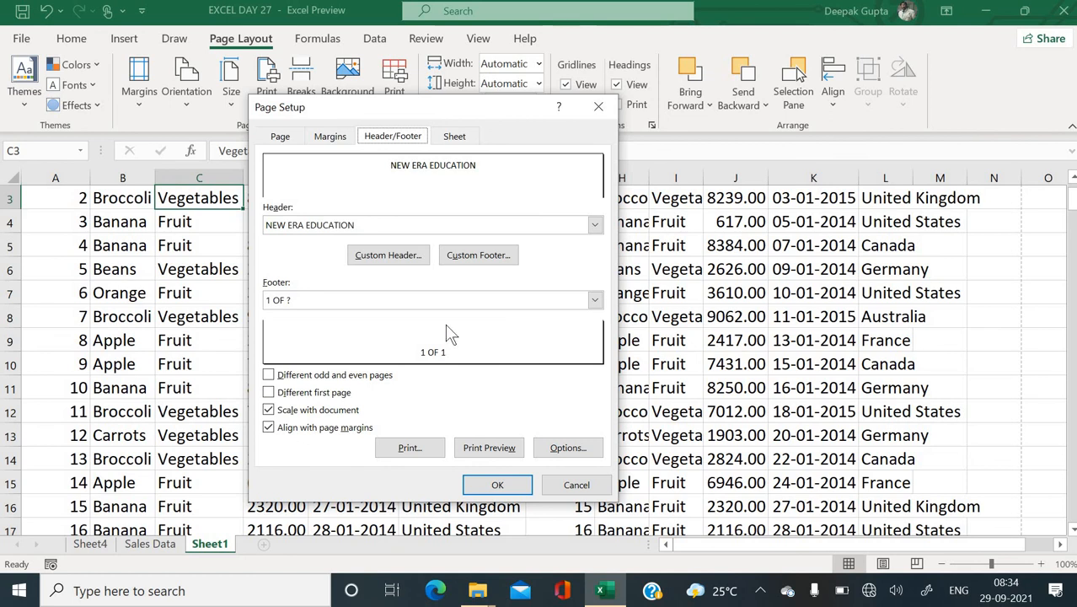
pyautogui.click(455, 136)
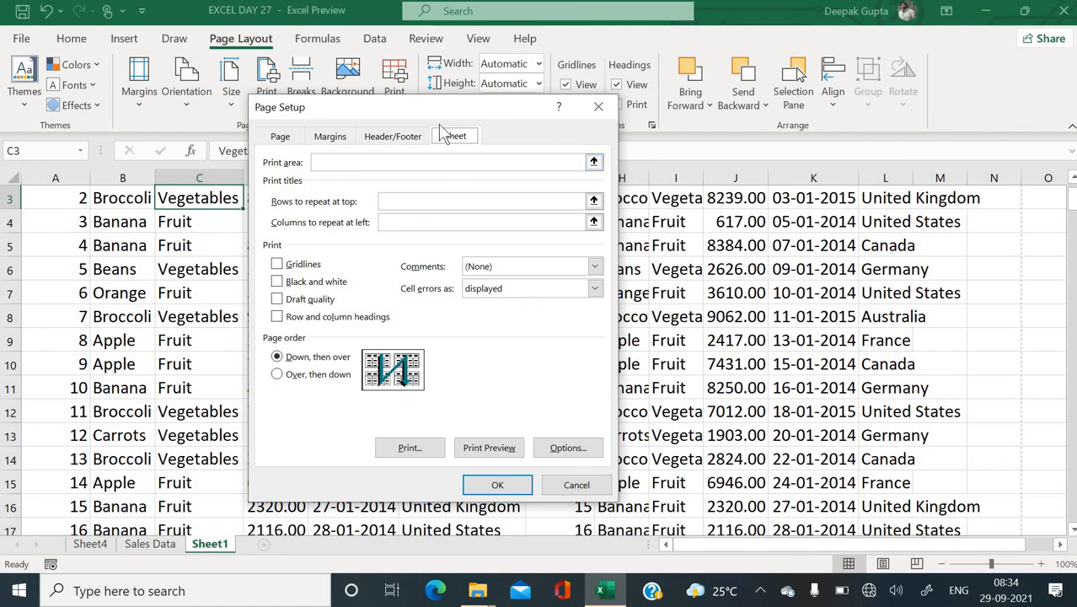
pyautogui.moveTo(434, 125); pyautogui.dragTo(451, 209)
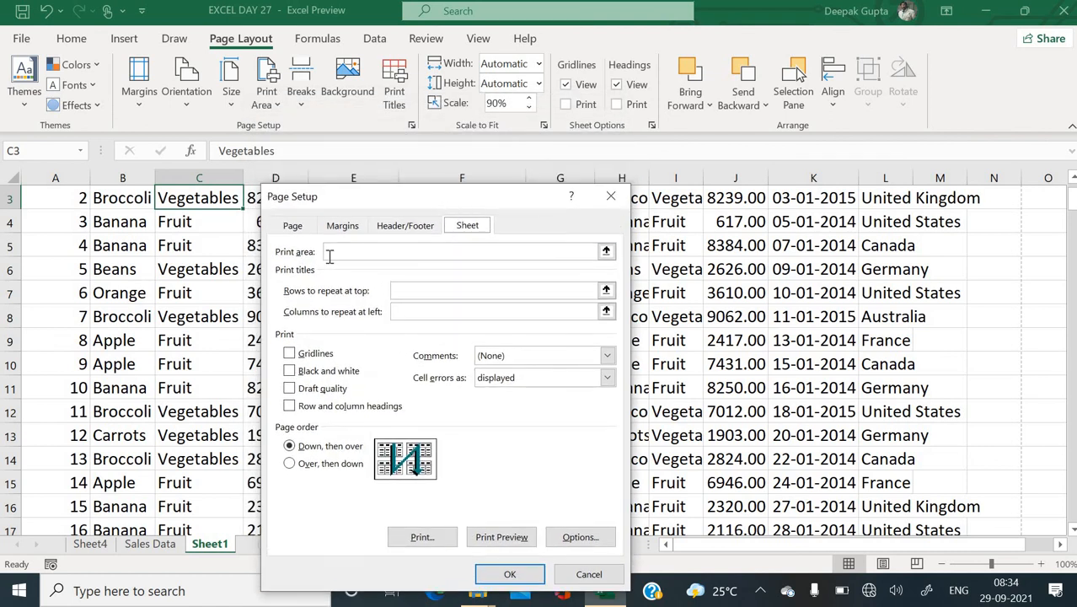
pyautogui.click(328, 253)
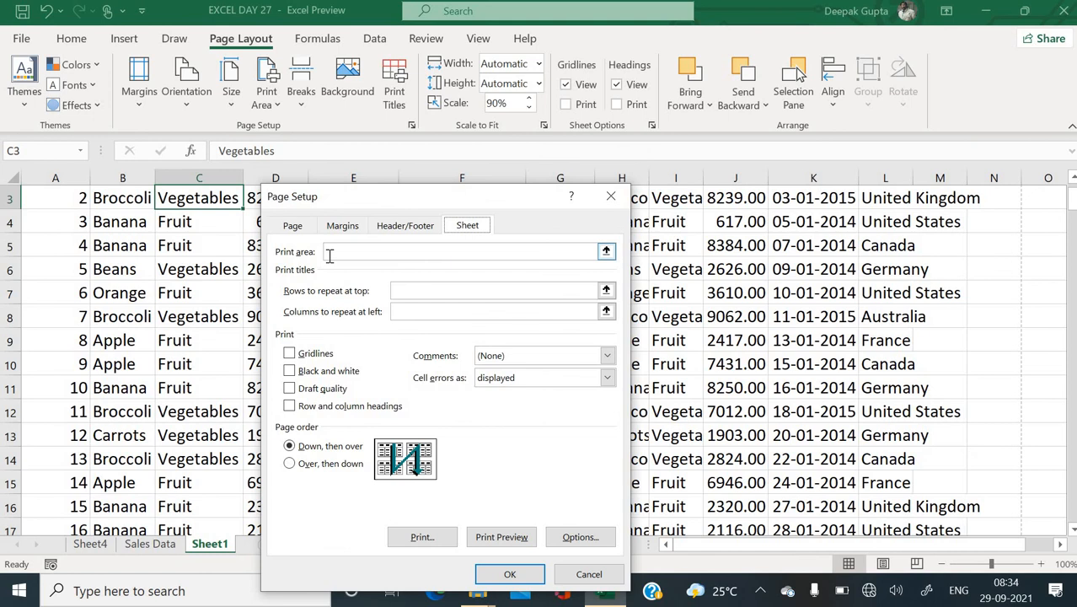
pyautogui.click(512, 572)
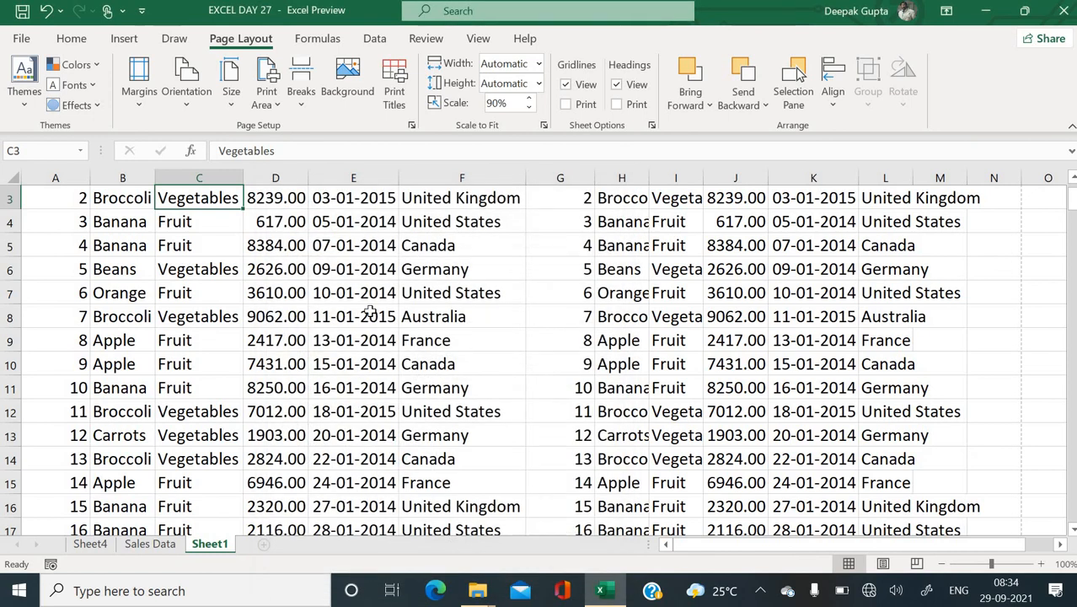
# Set cells A1:F9 as the print area, check it in the print preview, and return to the sheet
pyautogui.scroll(1, 166, 236)
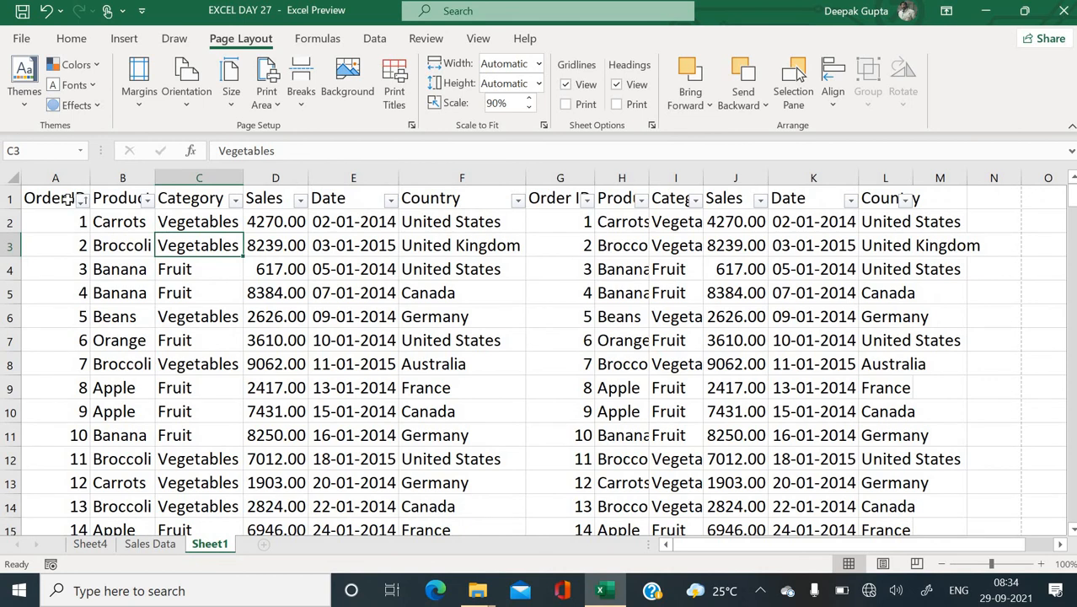
pyautogui.moveTo(64, 202); pyautogui.dragTo(432, 392)
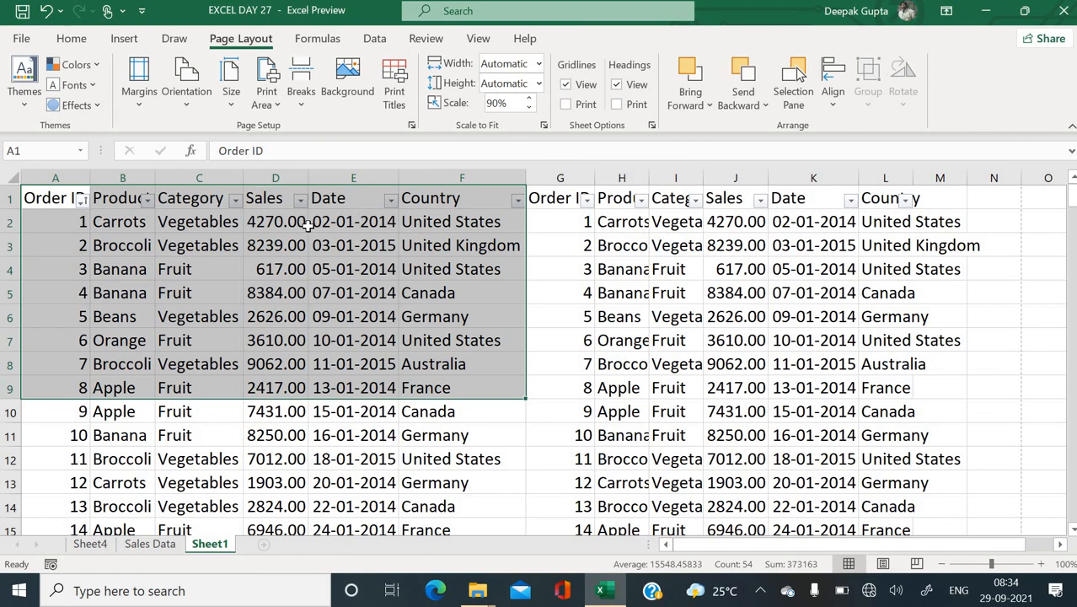
pyautogui.click(23, 39)
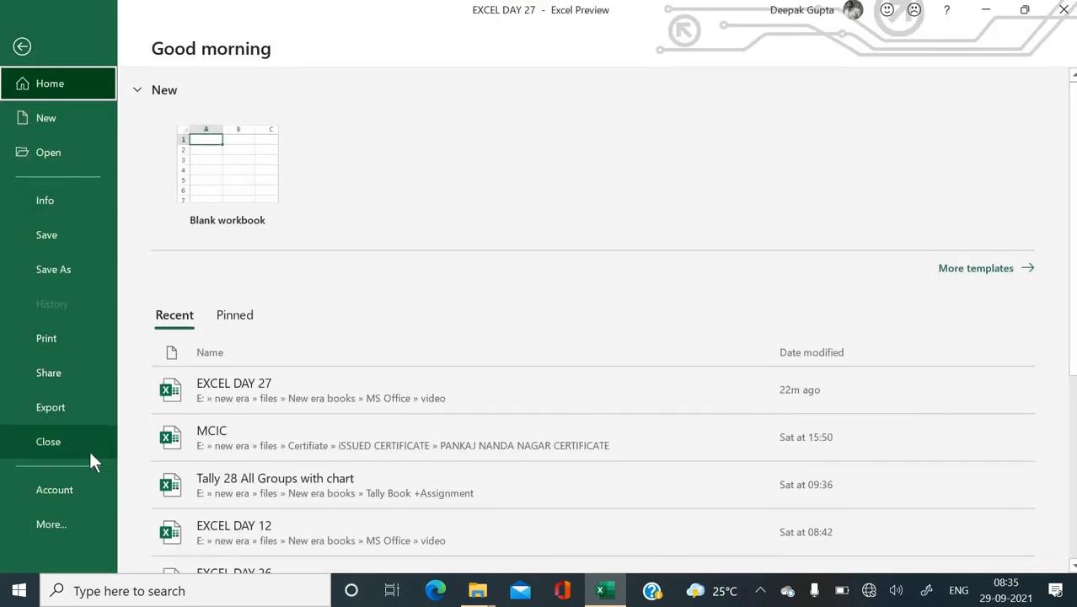
pyautogui.press('Escape')
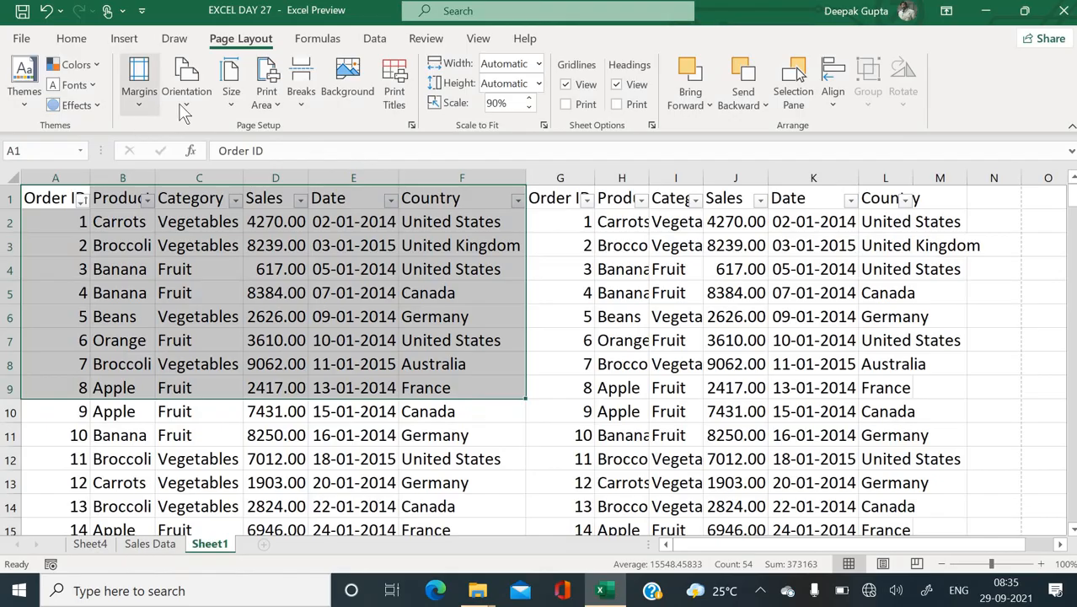
pyautogui.click(272, 106)
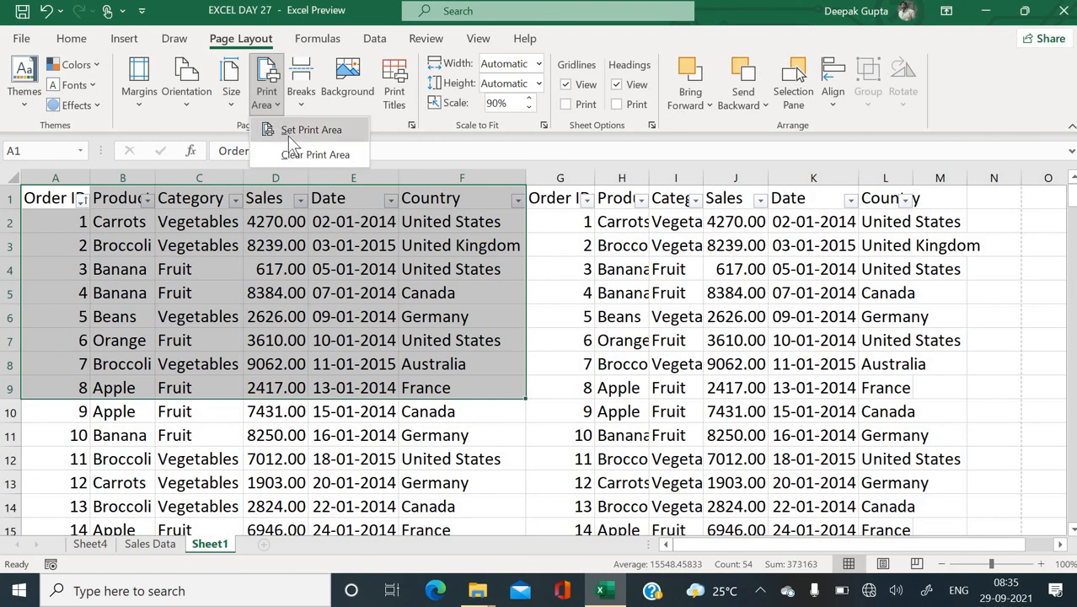
pyautogui.click(287, 136)
pyautogui.click(673, 347)
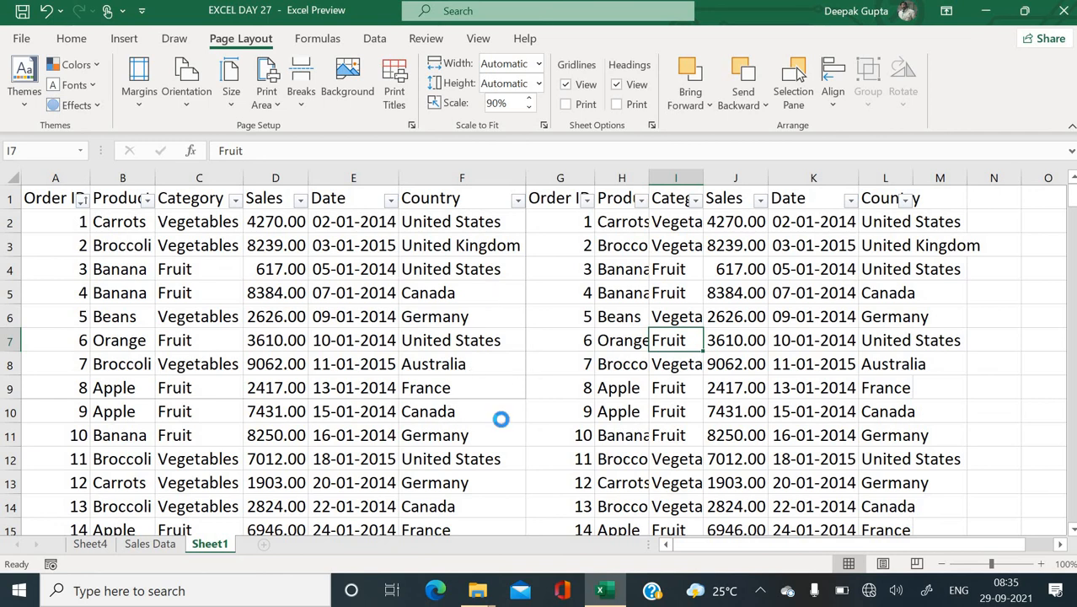
pyautogui.hotkey('ctrl', 'p')
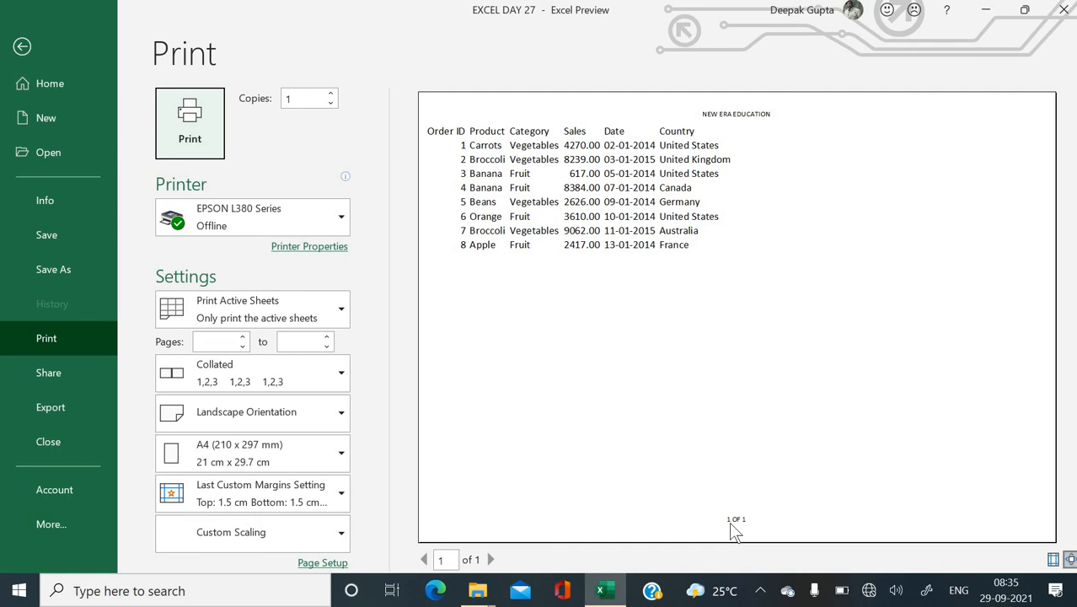
pyautogui.press('Escape')
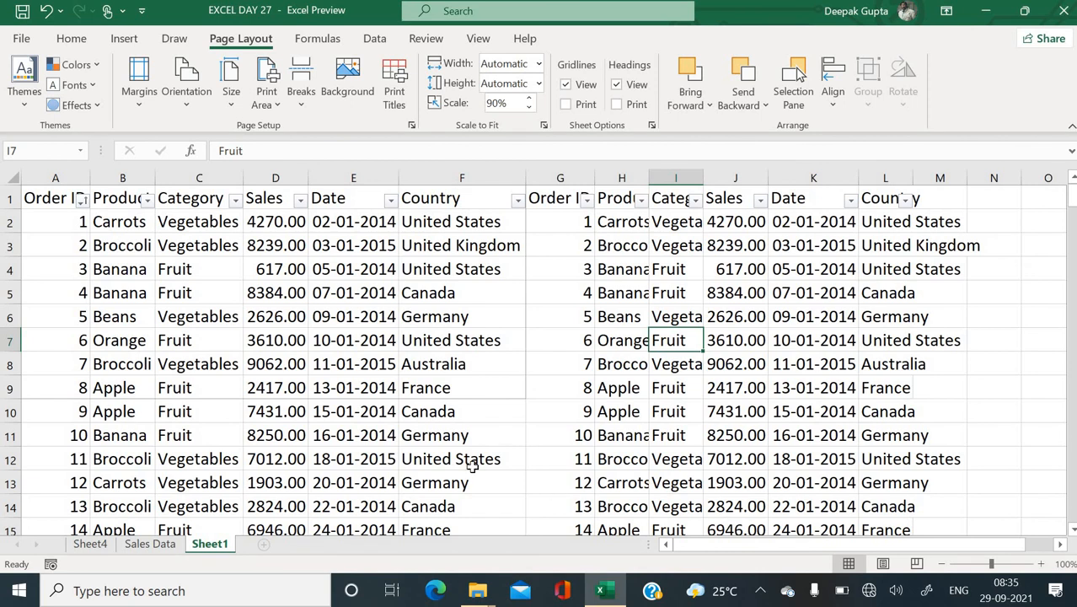
# Clear the sheet's print area and check the full data in the print preview before returning to the sheet
pyautogui.click(274, 105)
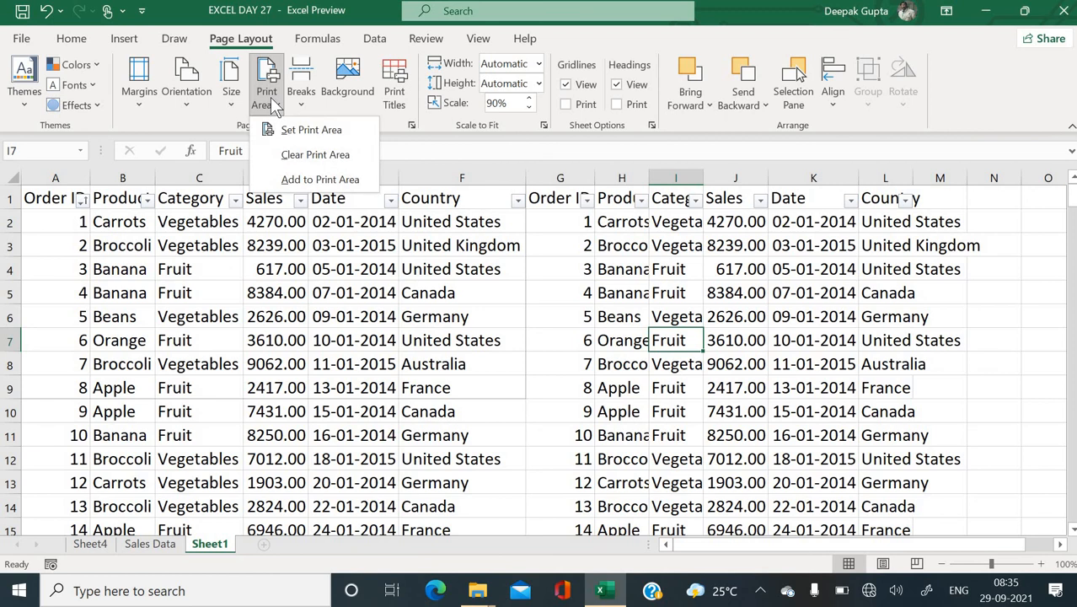
pyautogui.click(310, 169)
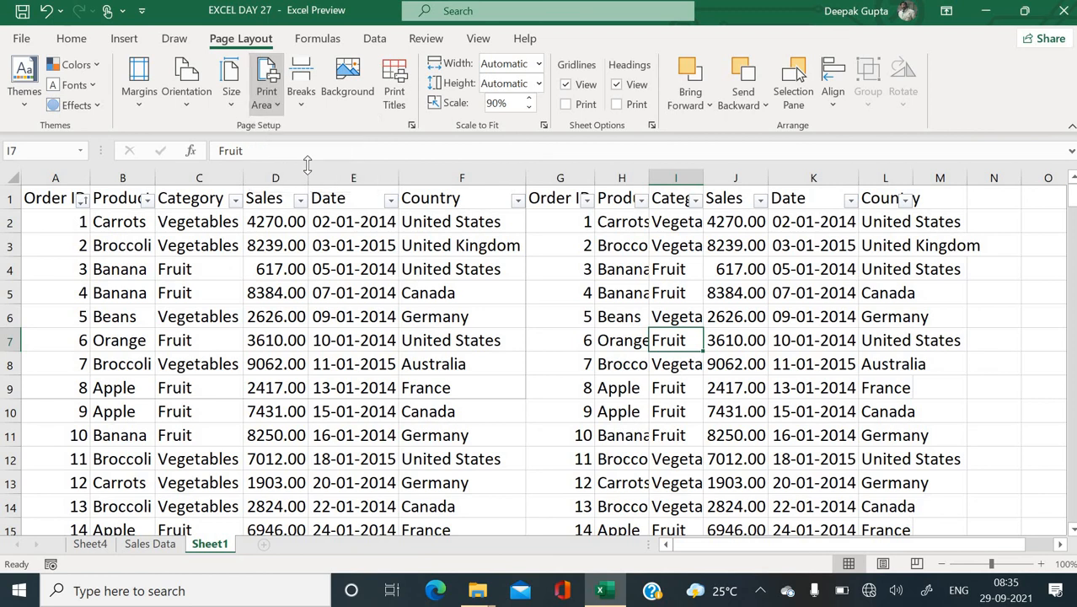
pyautogui.click(448, 292)
pyautogui.hotkey('ctrl', 'p')
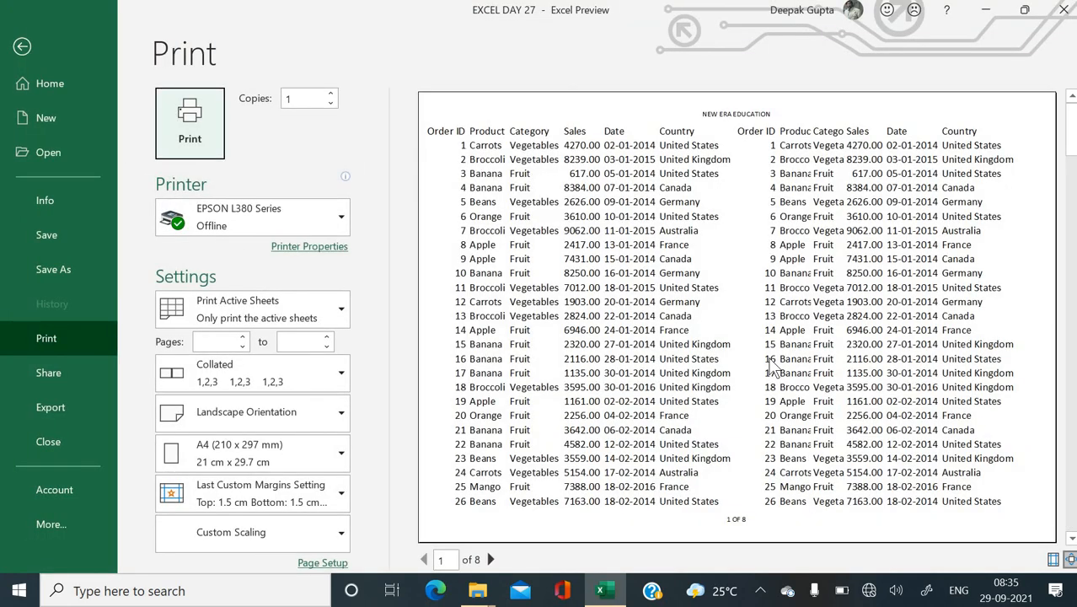
pyautogui.press('Escape')
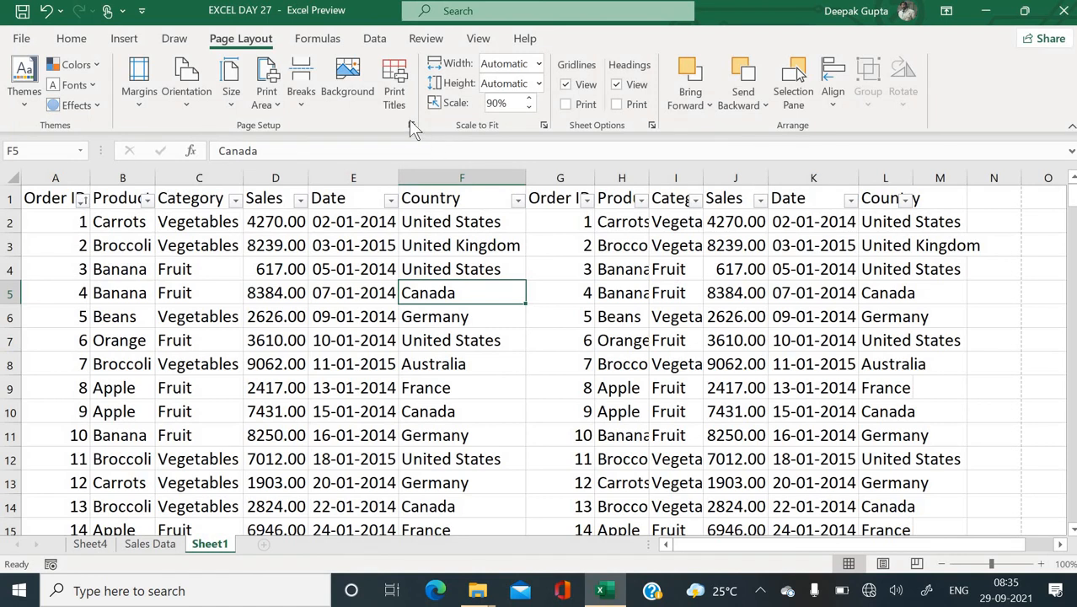
# Set the print area to $A$1:$I$11 through the Page Setup sheet options and check it in the print preview
pyautogui.click(411, 125)
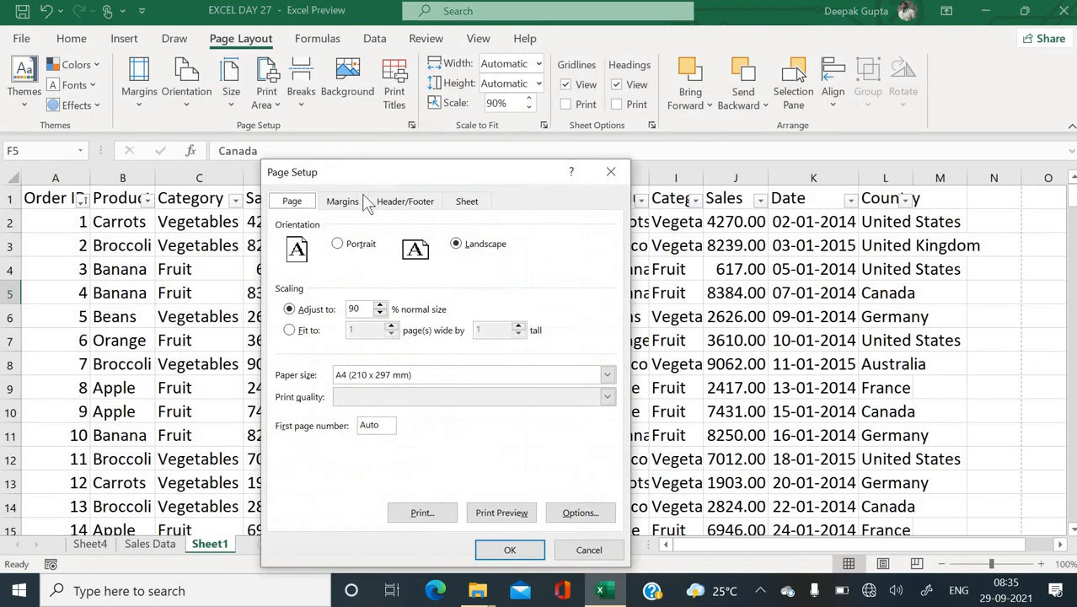
pyautogui.click(466, 206)
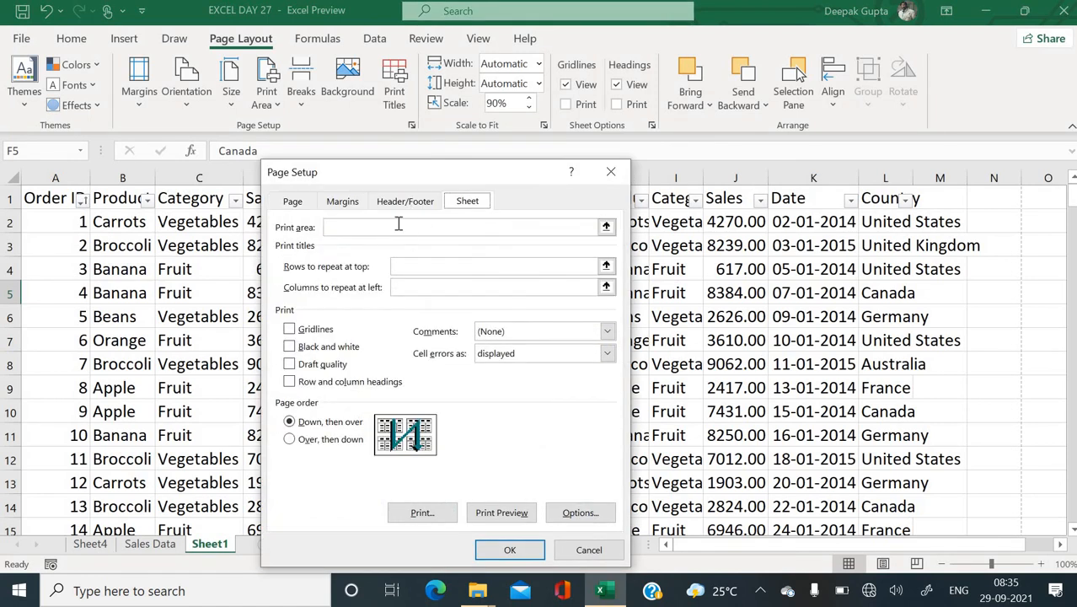
pyautogui.click(382, 225)
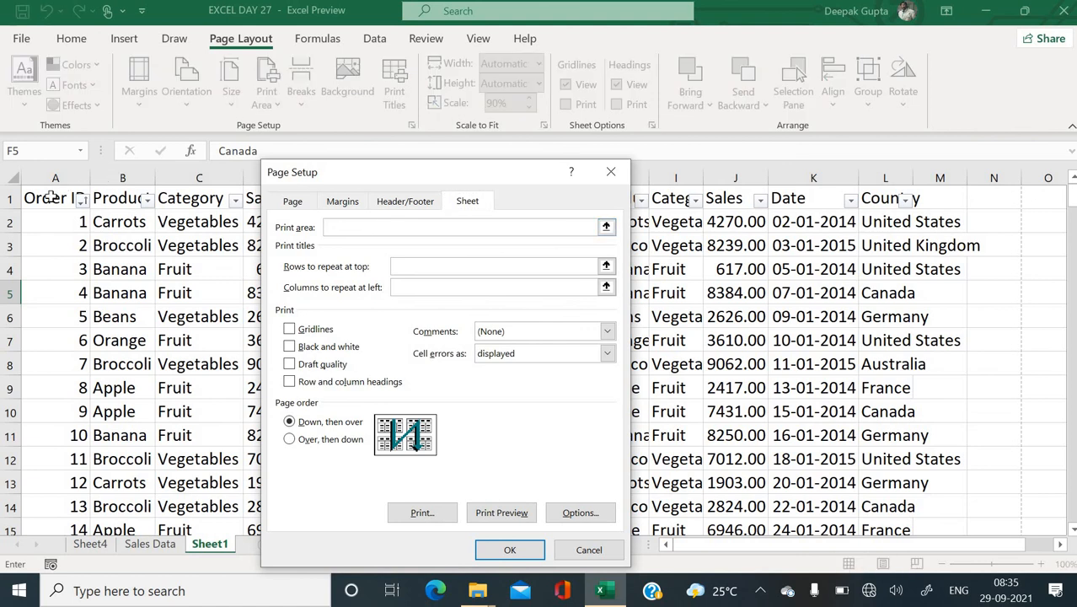
pyautogui.moveTo(55, 198); pyautogui.dragTo(650, 438)
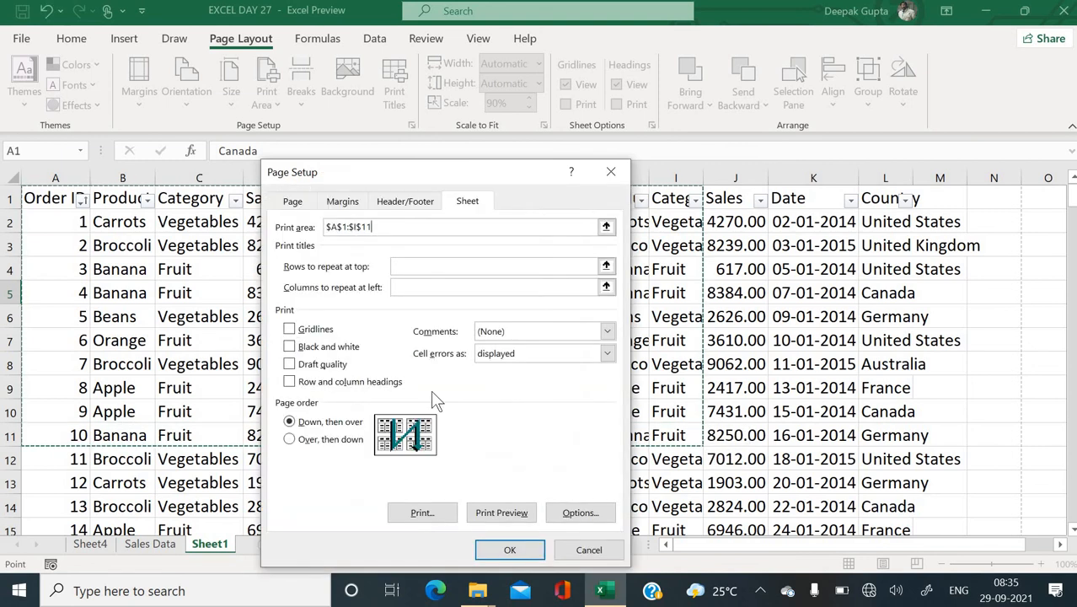
pyautogui.click(505, 550)
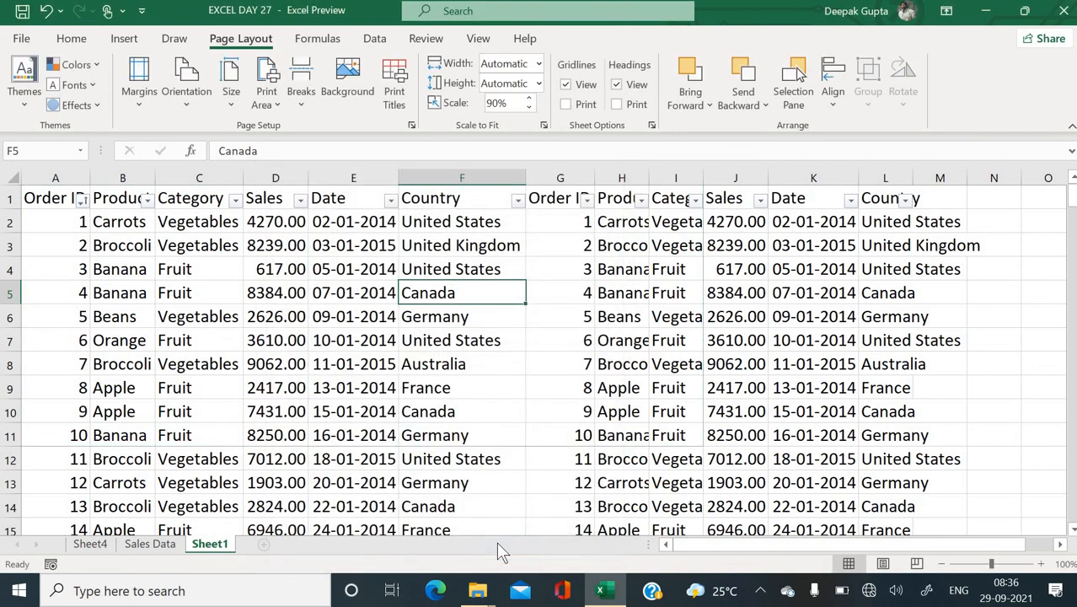
pyautogui.hotkey('ctrl', 'p')
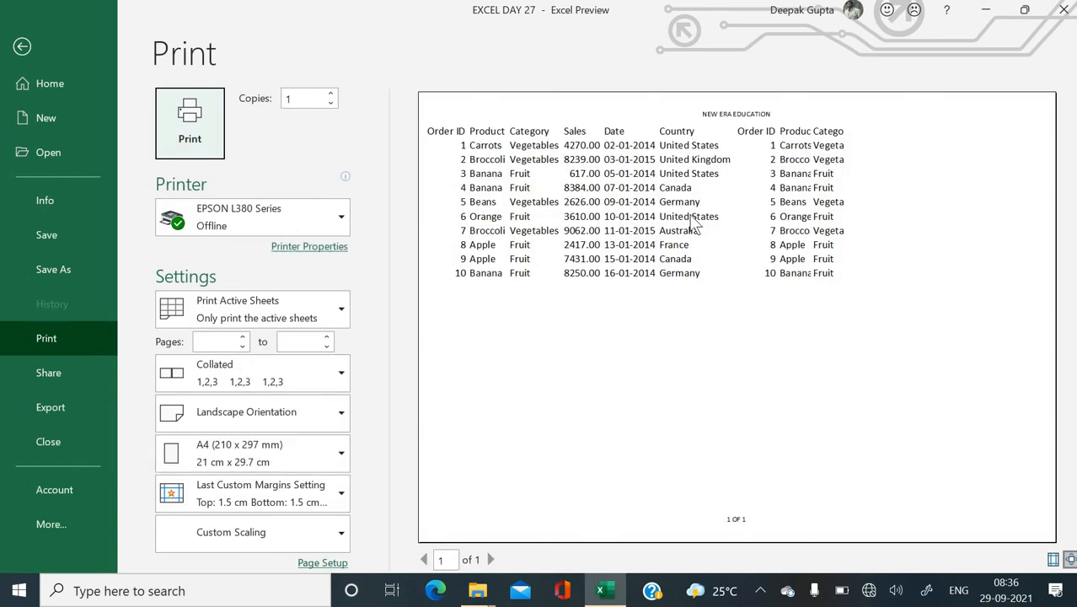
pyautogui.press('Escape')
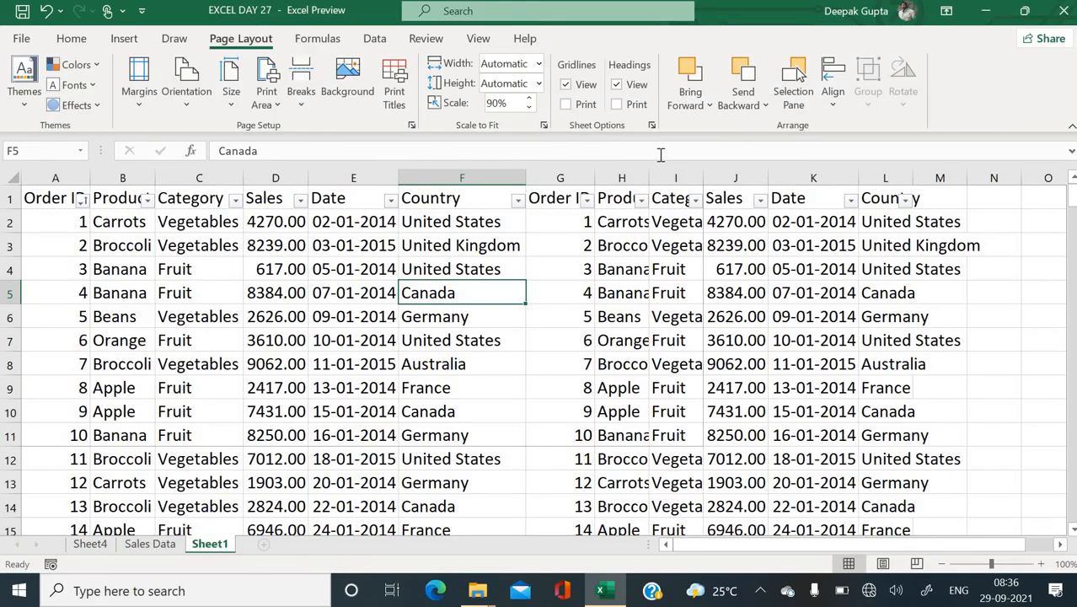
# Reopen the sheet options in Page Setup, empty the print area range, and apply the change
pyautogui.click(412, 122)
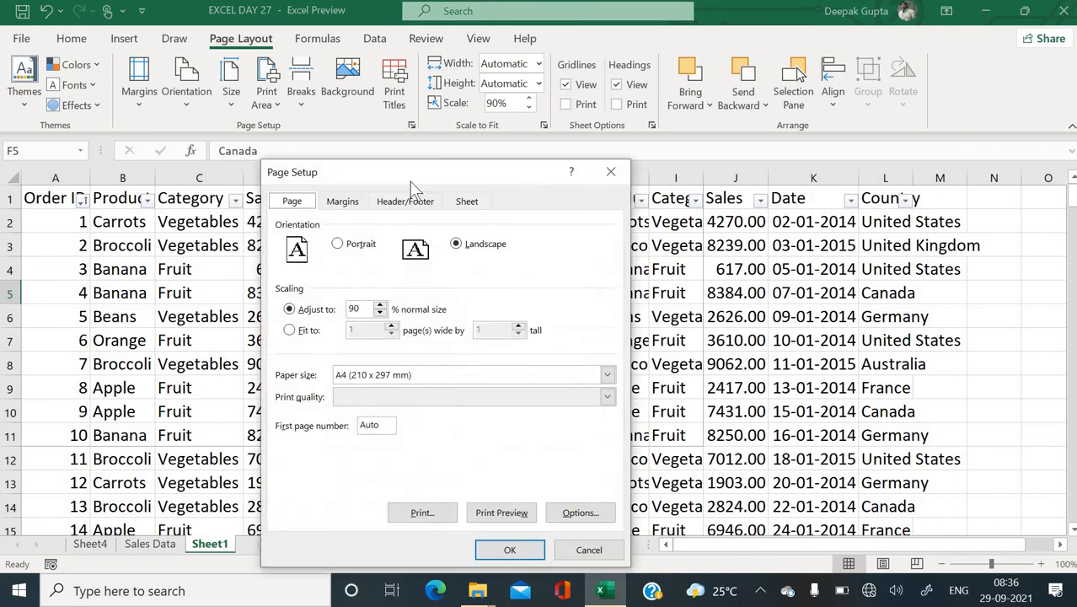
pyautogui.click(467, 203)
pyautogui.click(453, 225)
pyautogui.press('BackSpace')
pyautogui.press('BackSpace')
pyautogui.press('BackSpace')
pyautogui.press('BackSpace')
pyautogui.press('BackSpace')
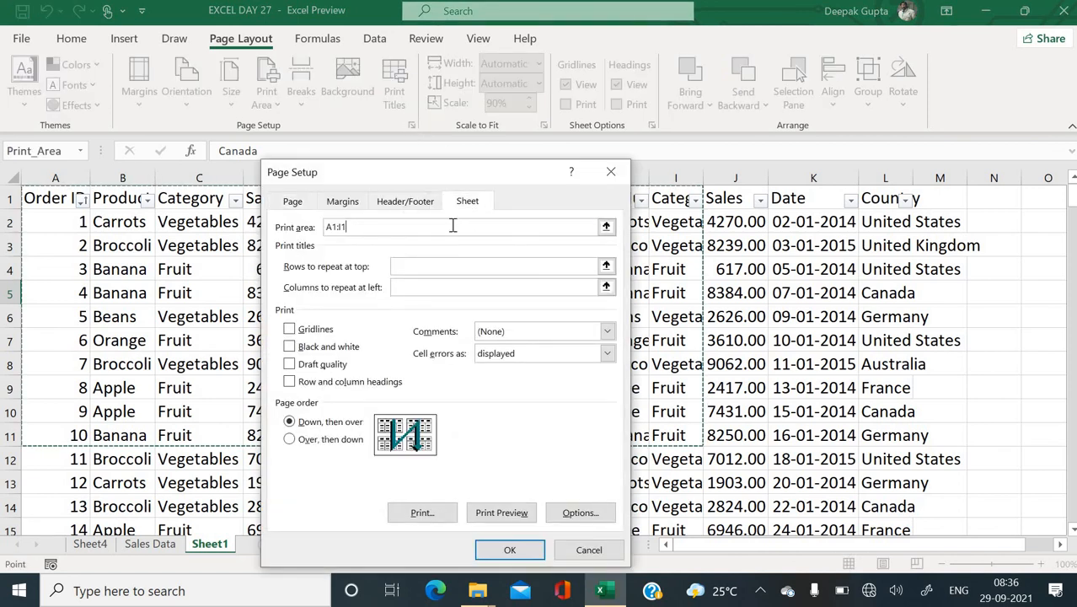
pyautogui.click(524, 552)
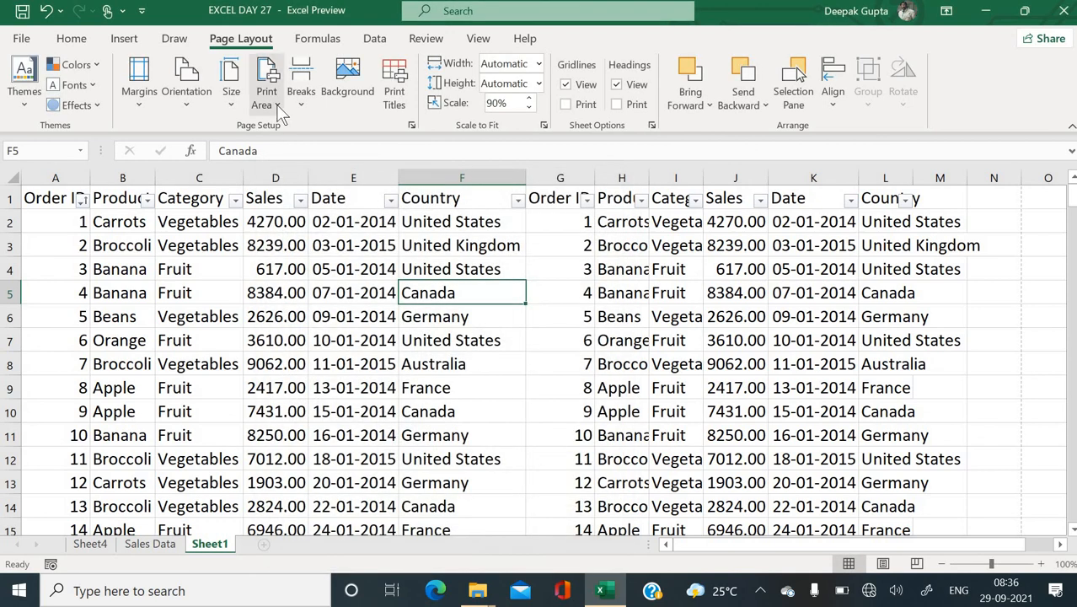
# Review the header/footer and print title options in Page Setup, including rows to repeat at top, and open the print preview
pyautogui.click(269, 99)
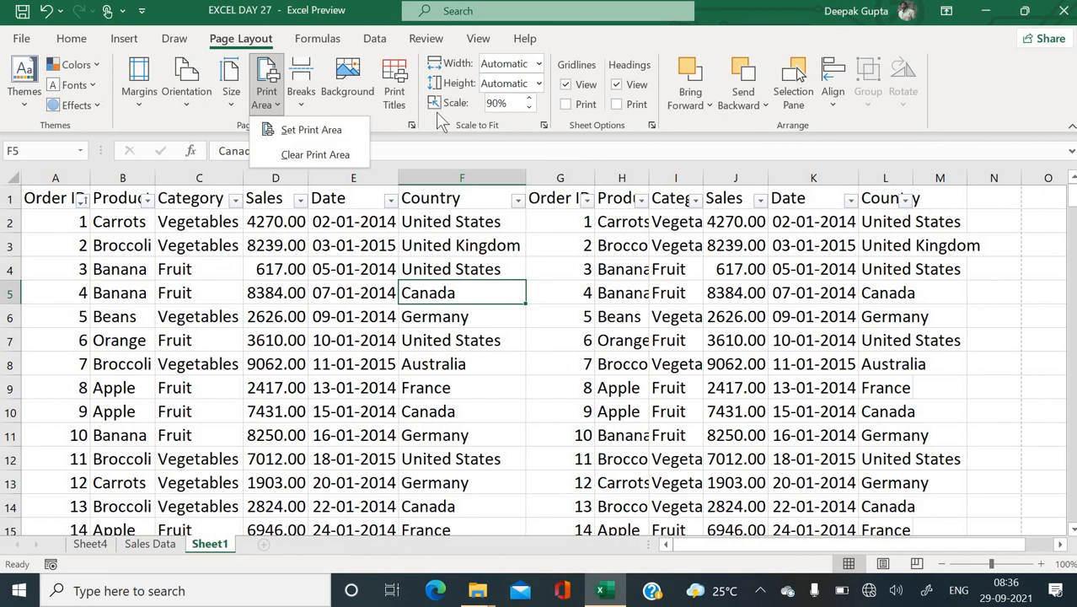
pyautogui.click(410, 126)
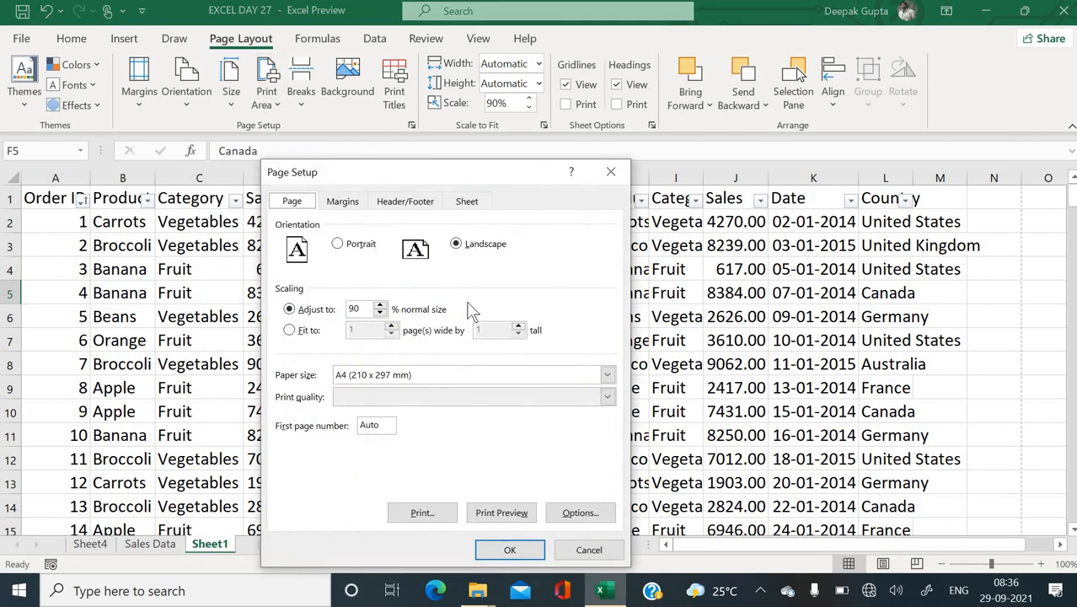
pyautogui.click(423, 206)
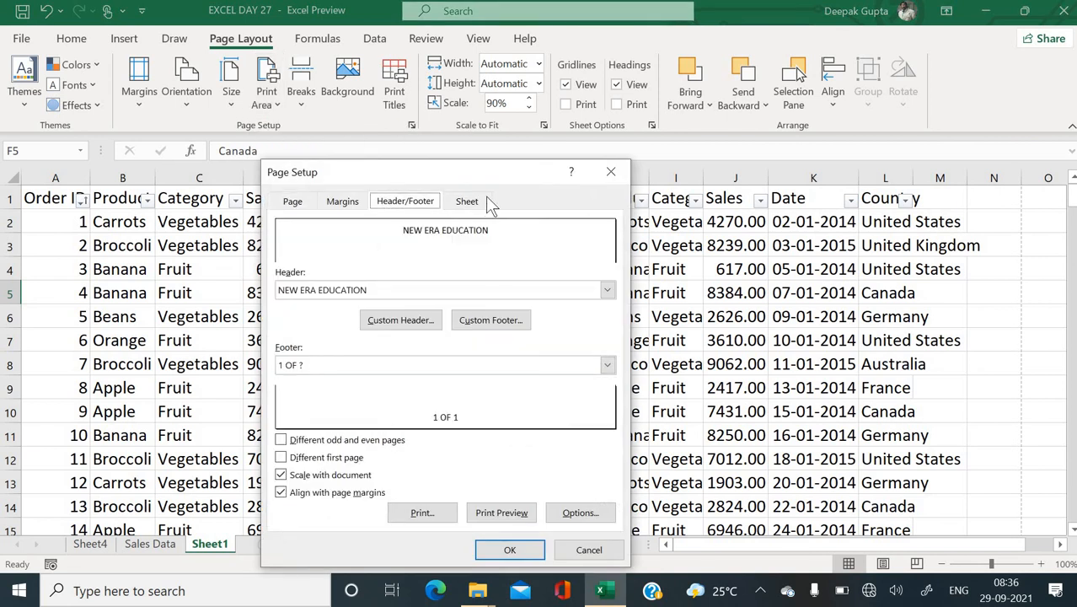
pyautogui.click(482, 203)
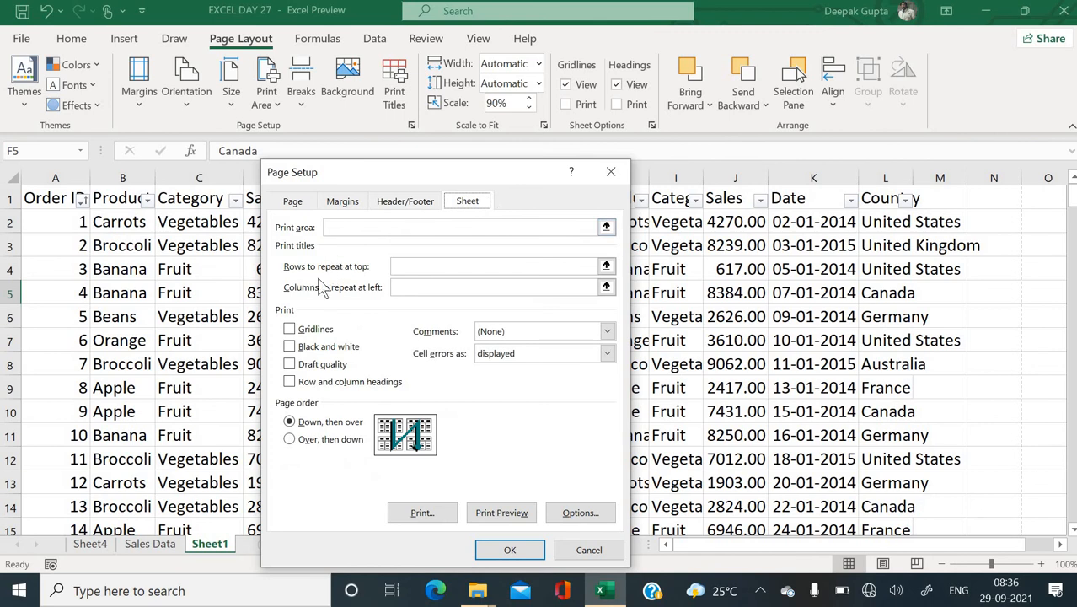
pyautogui.click(420, 269)
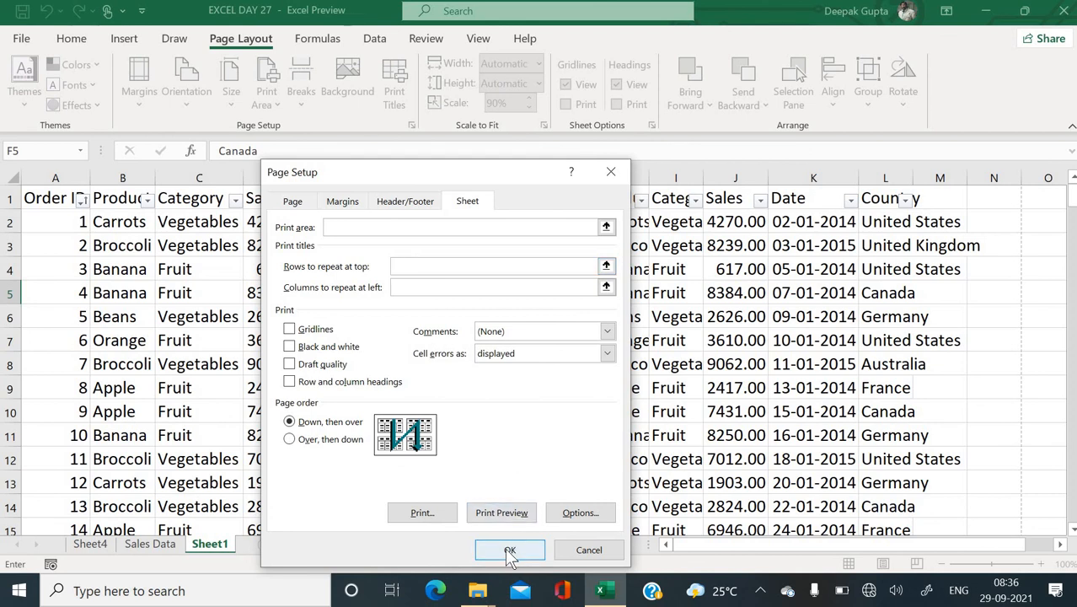
pyautogui.click(500, 514)
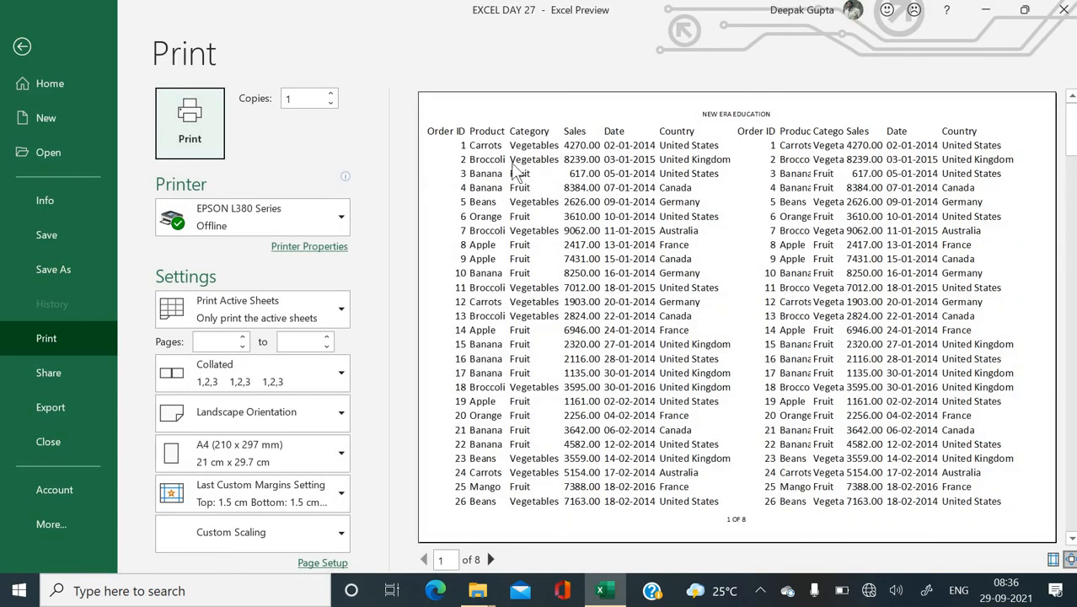
# Leave the print screen and make the header row, row 1, bold
pyautogui.press('Escape')
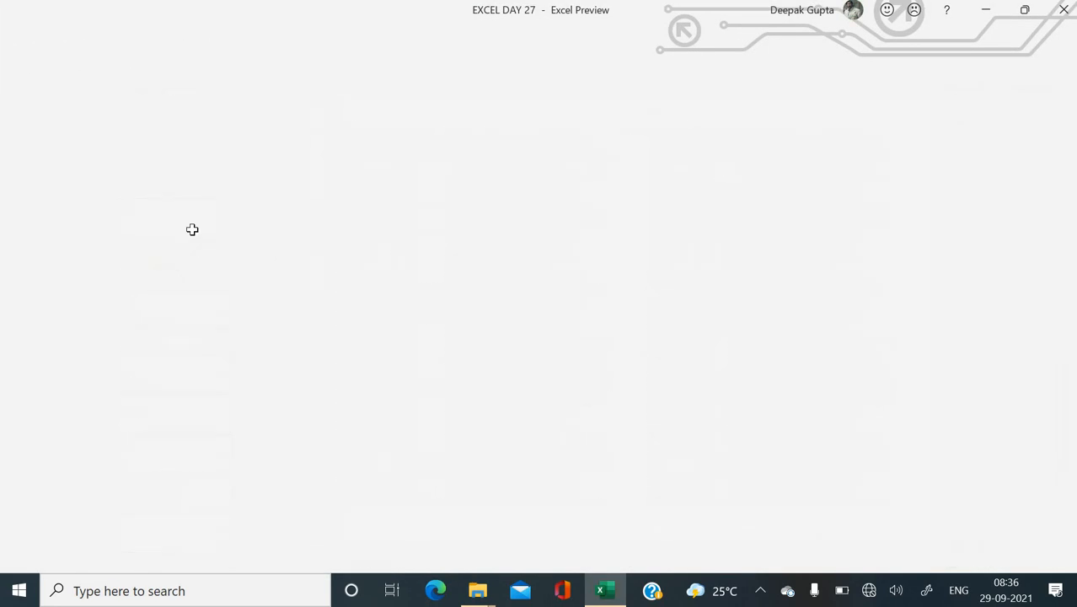
pyautogui.click(5, 198)
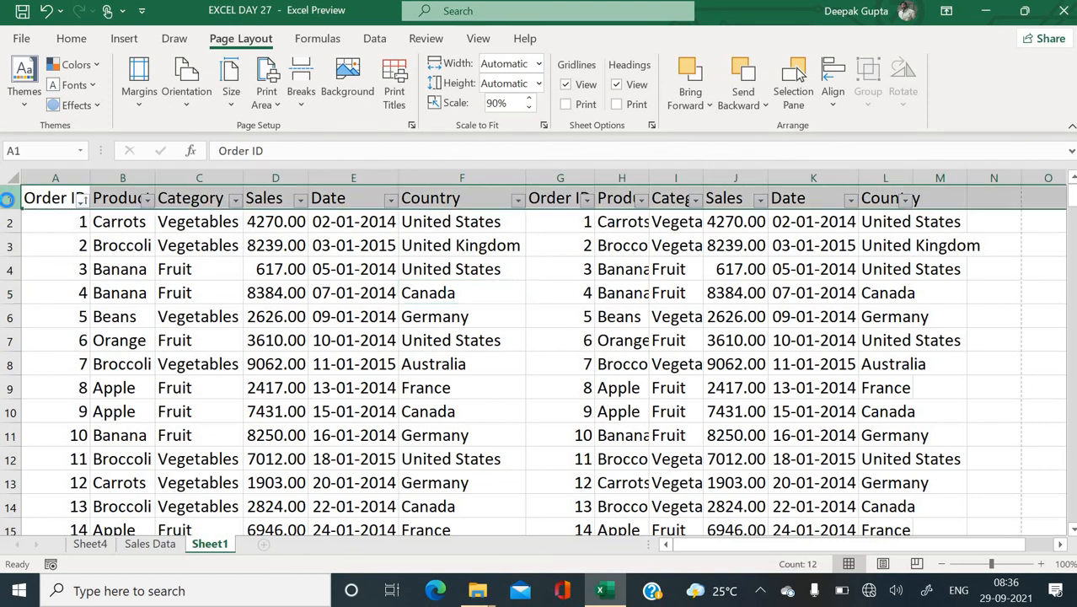
pyautogui.click(177, 239)
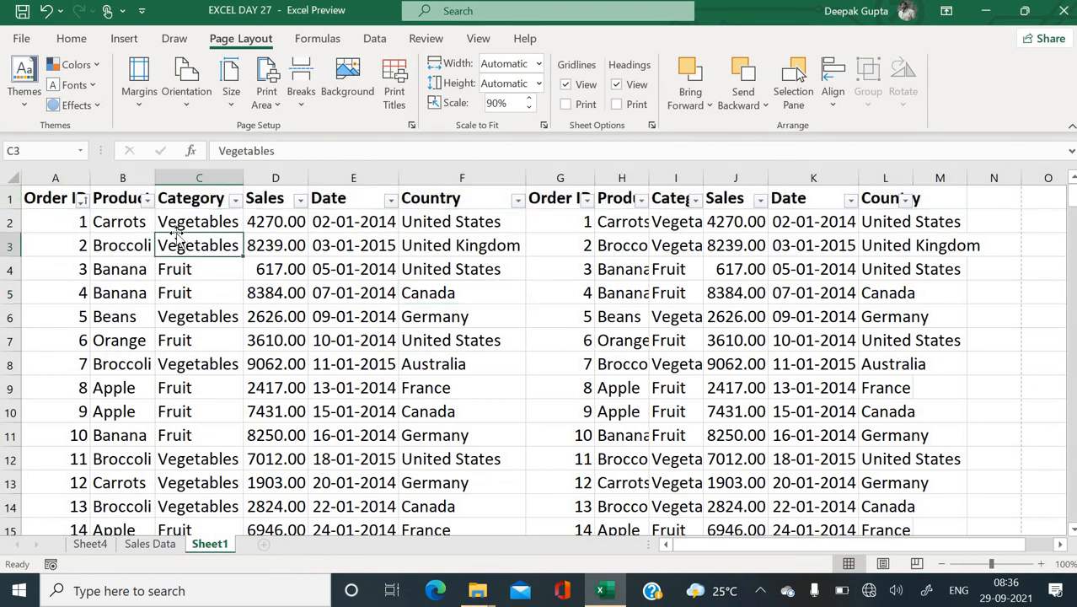
# Page through the print preview to page 4 to check whether the heading row repeats, and return to the sheet
pyautogui.hotkey('ctrl', 'p')
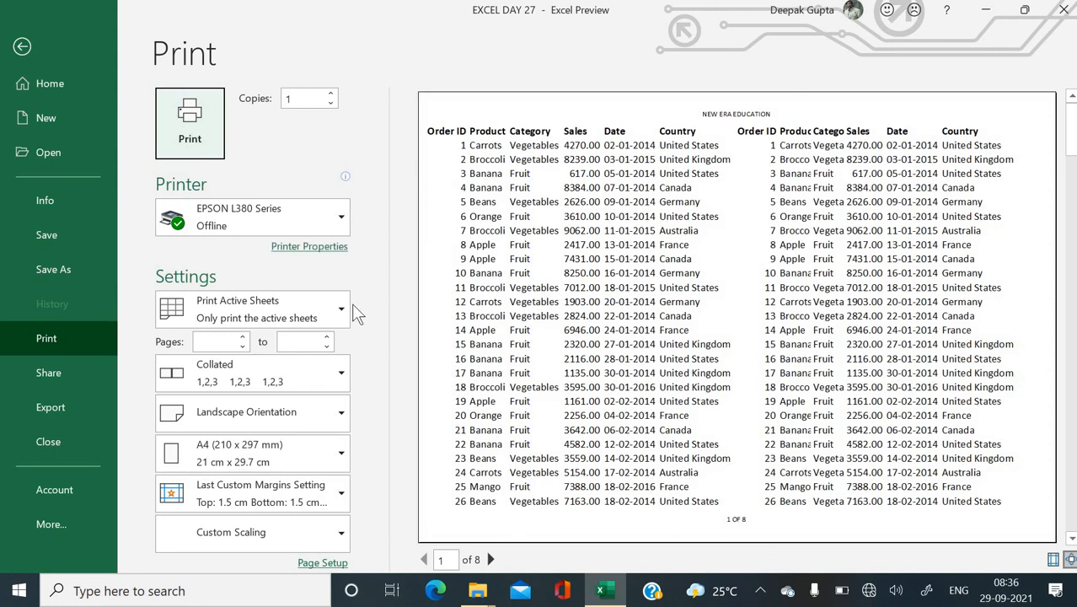
pyautogui.click(490, 560)
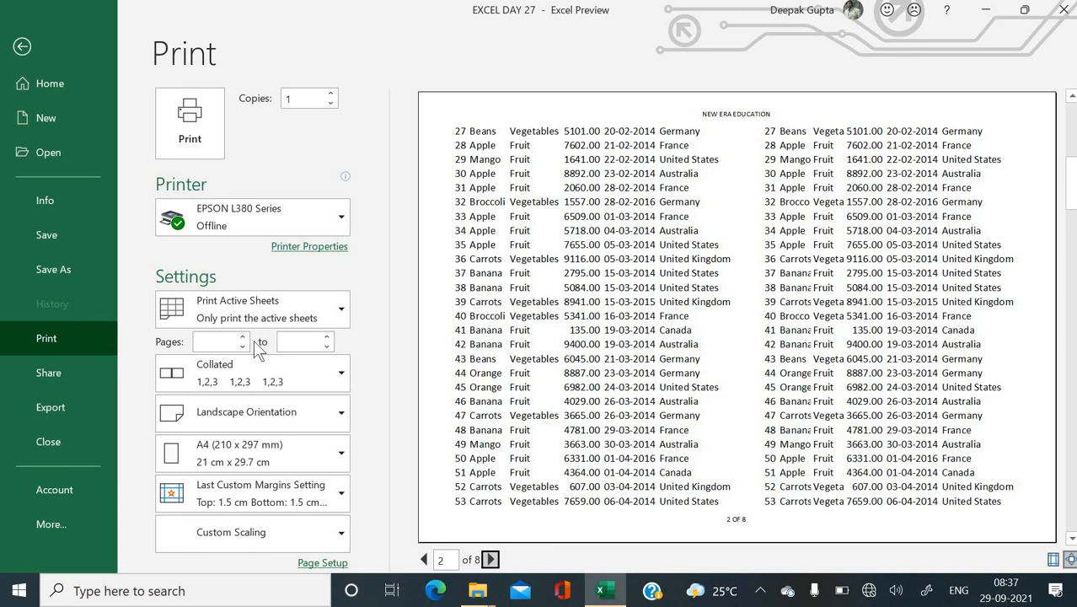
pyautogui.click(489, 559)
pyautogui.click(489, 559)
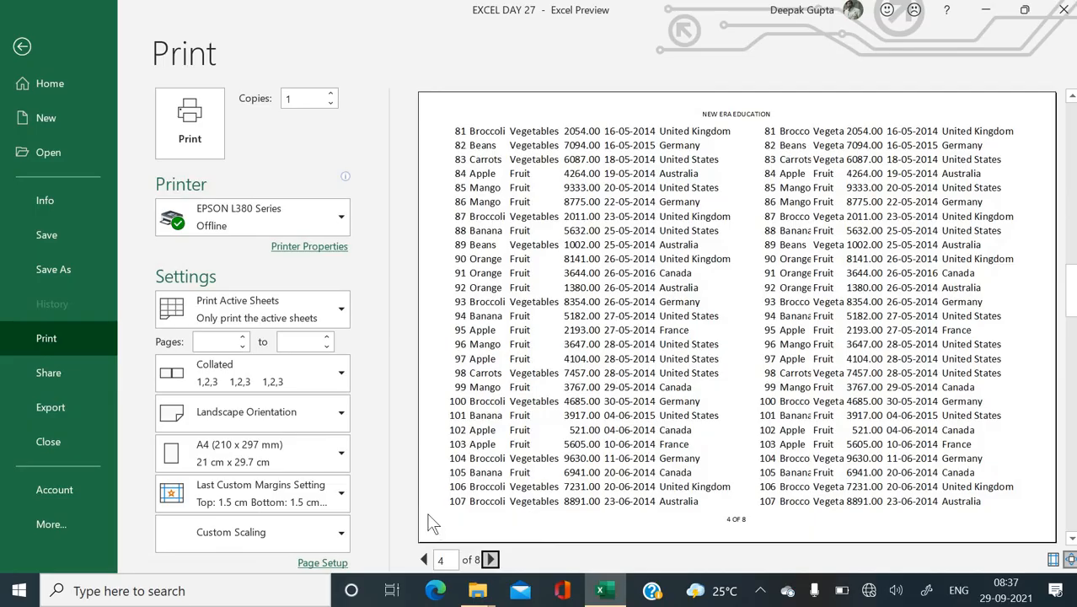
pyautogui.press('Escape')
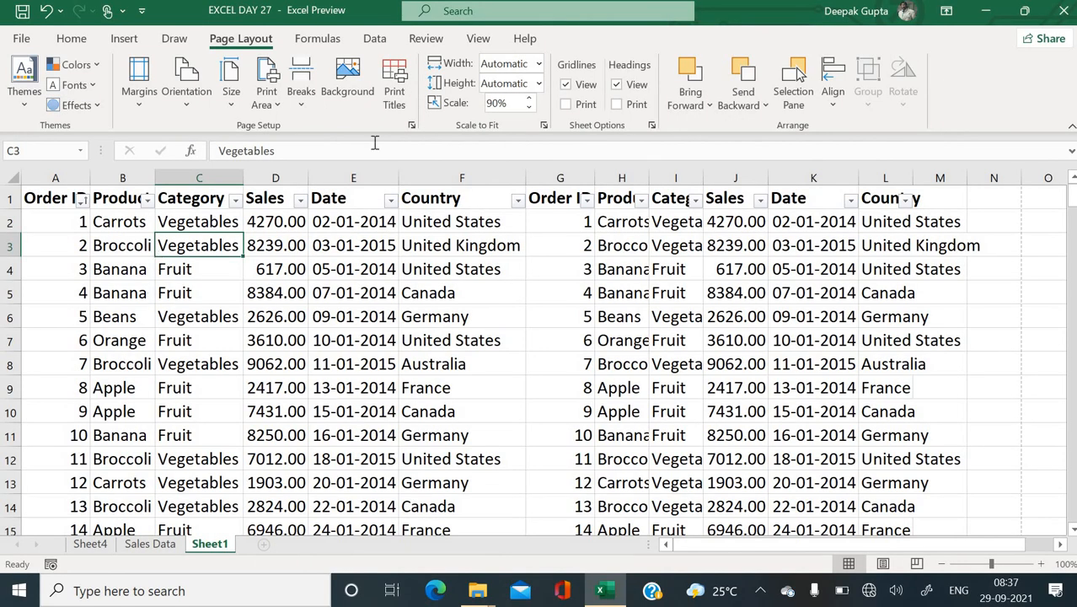
# In Page Setup's sheet options, set row 1 ($1:$1) as the rows to repeat at top and apply it
pyautogui.click(412, 126)
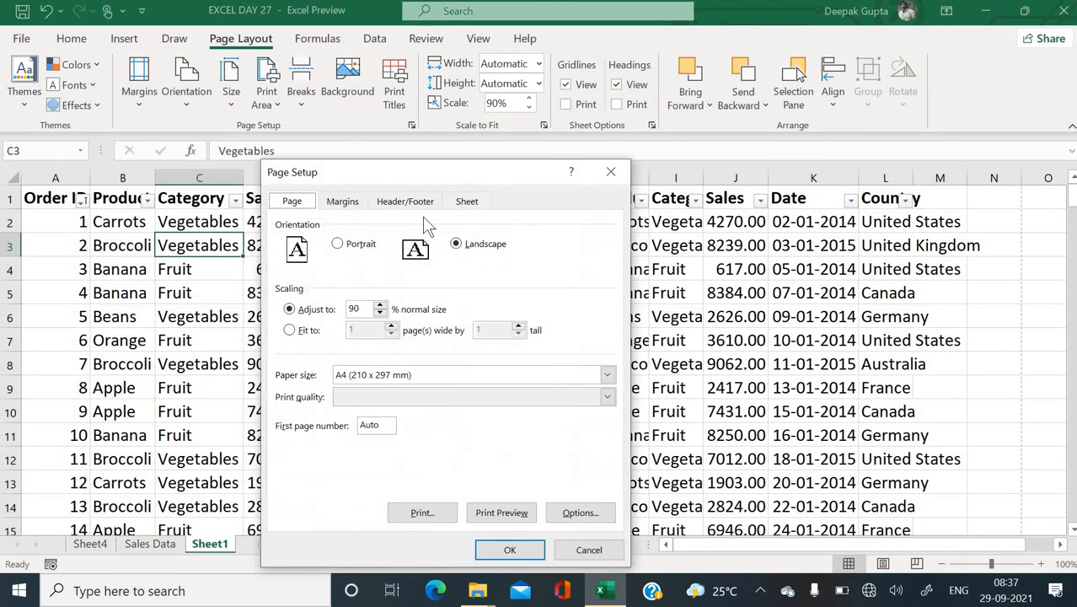
pyautogui.click(467, 203)
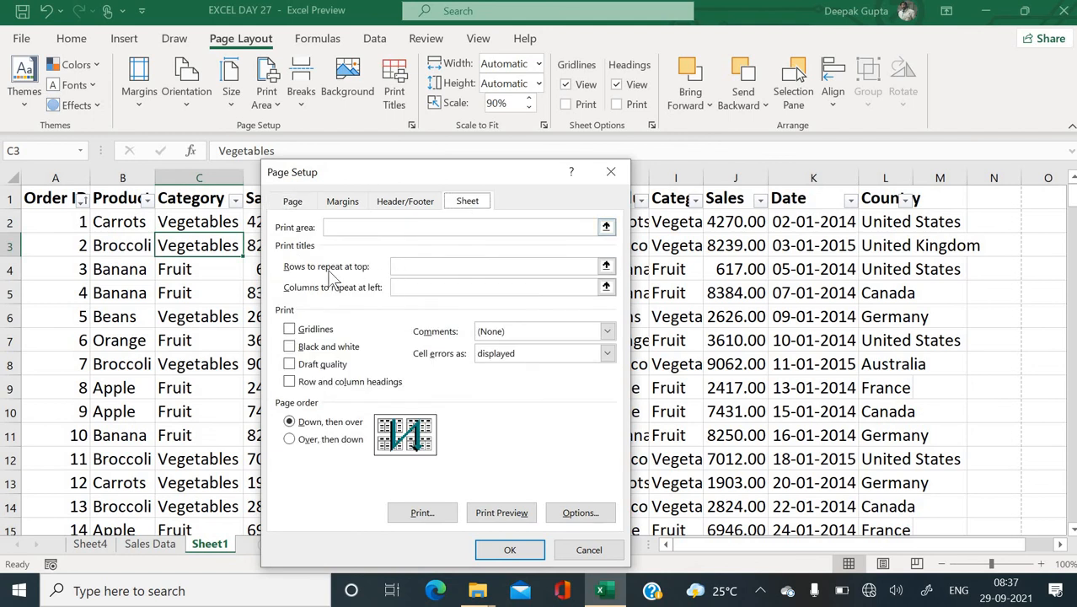
pyautogui.click(424, 268)
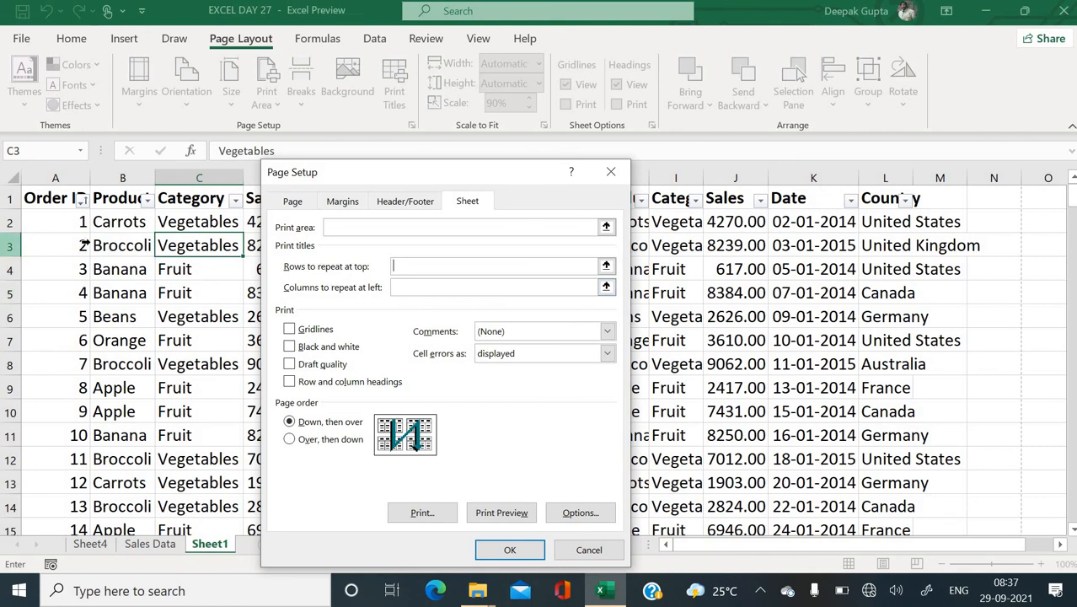
pyautogui.click(7, 199)
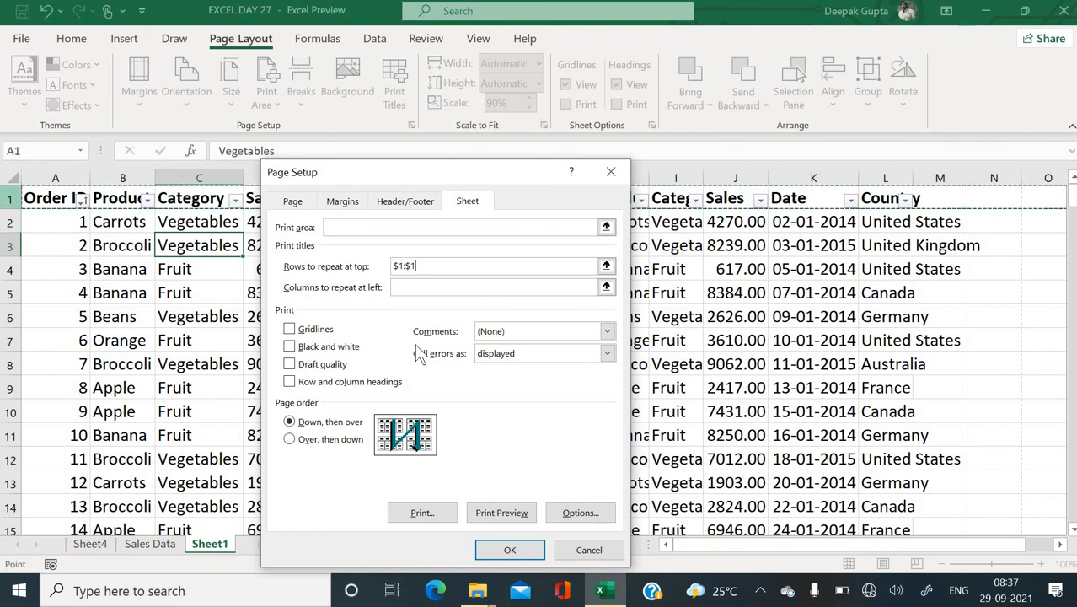
pyautogui.click(509, 550)
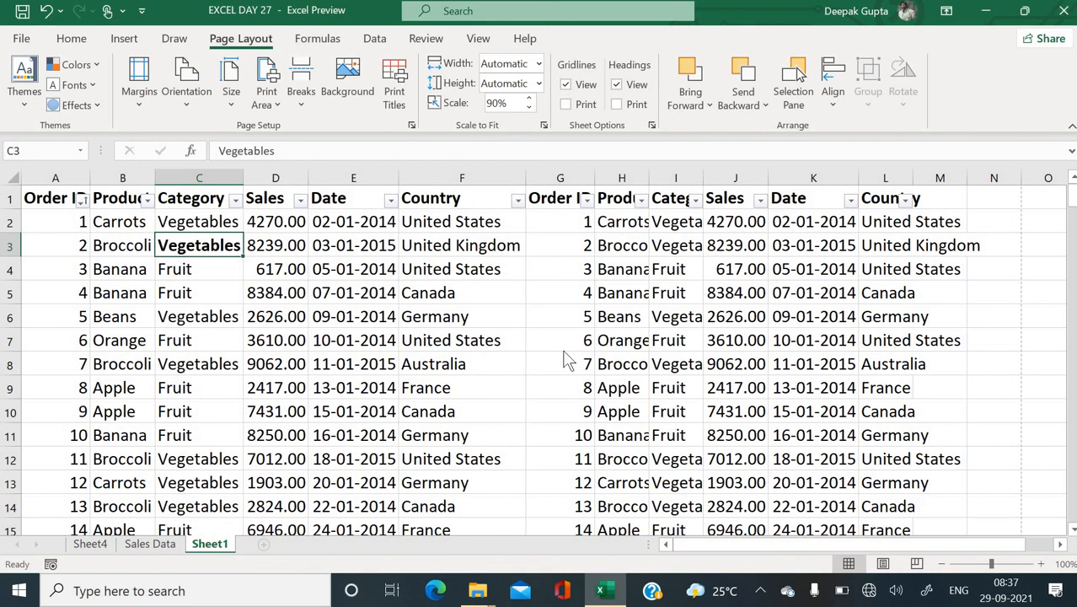
# Page through the print preview to page 3 to check the repeated heading row, and return to the sheet
pyautogui.hotkey('ctrl', 'p')
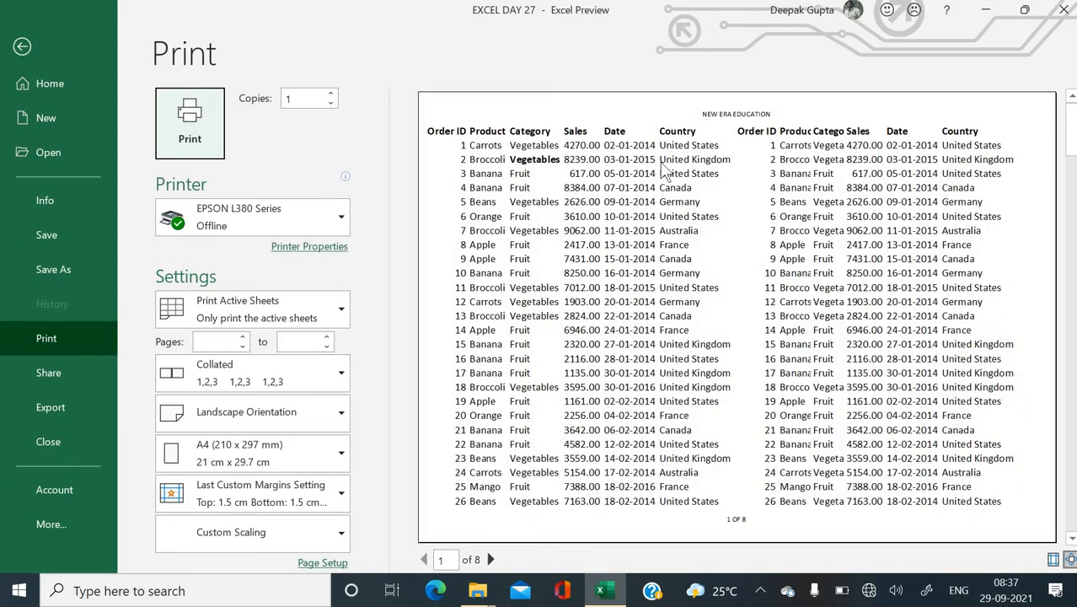
pyautogui.click(489, 558)
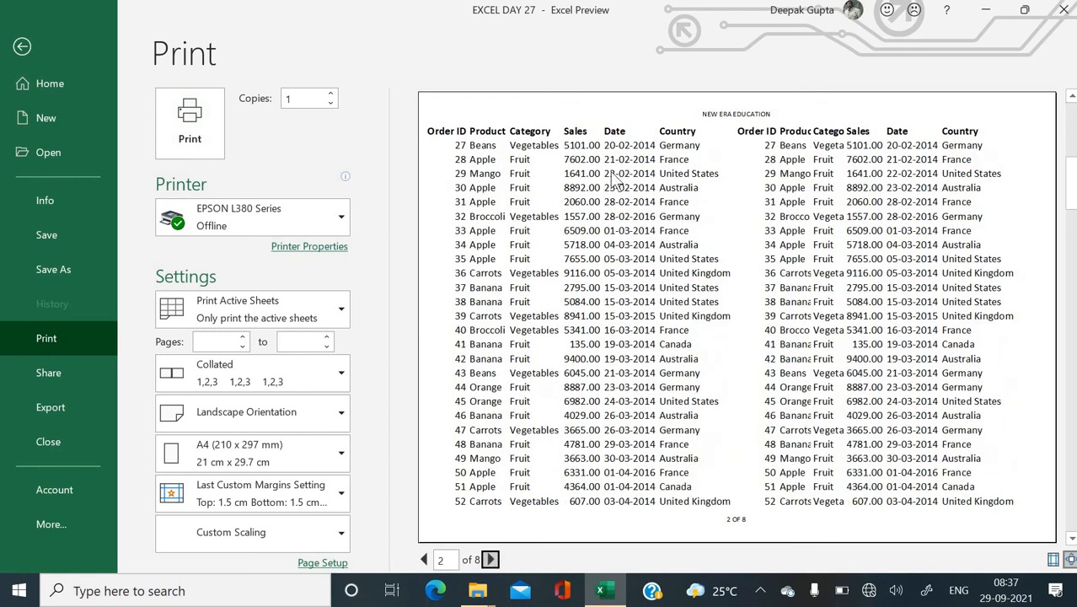
pyautogui.click(490, 560)
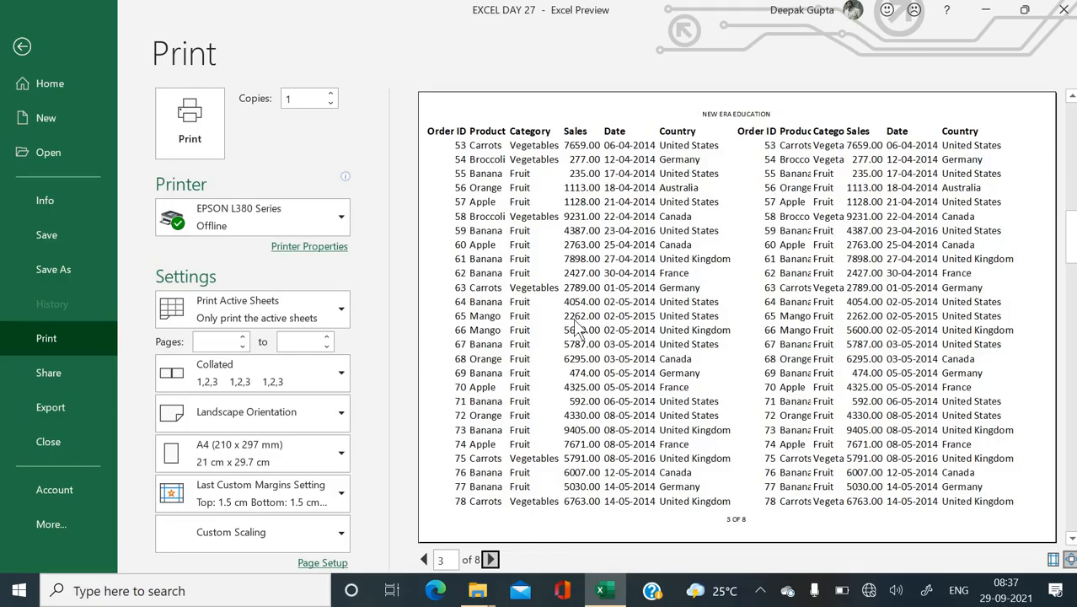
pyautogui.press('Escape')
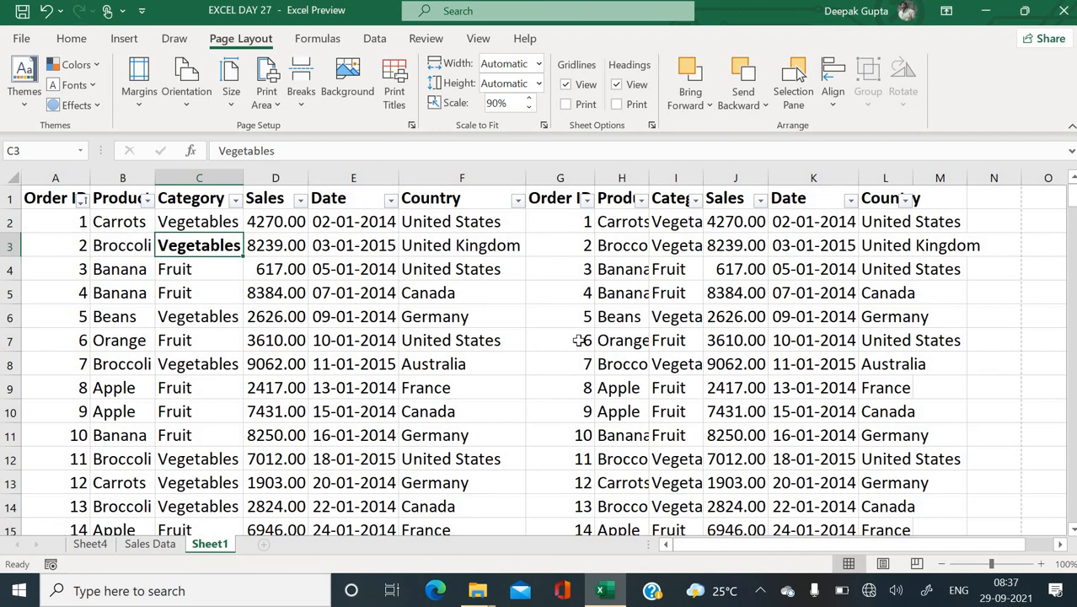
# Review the print title settings in Page Setup again, check page 1 in the print preview, and return to the sheet
pyautogui.click(412, 127)
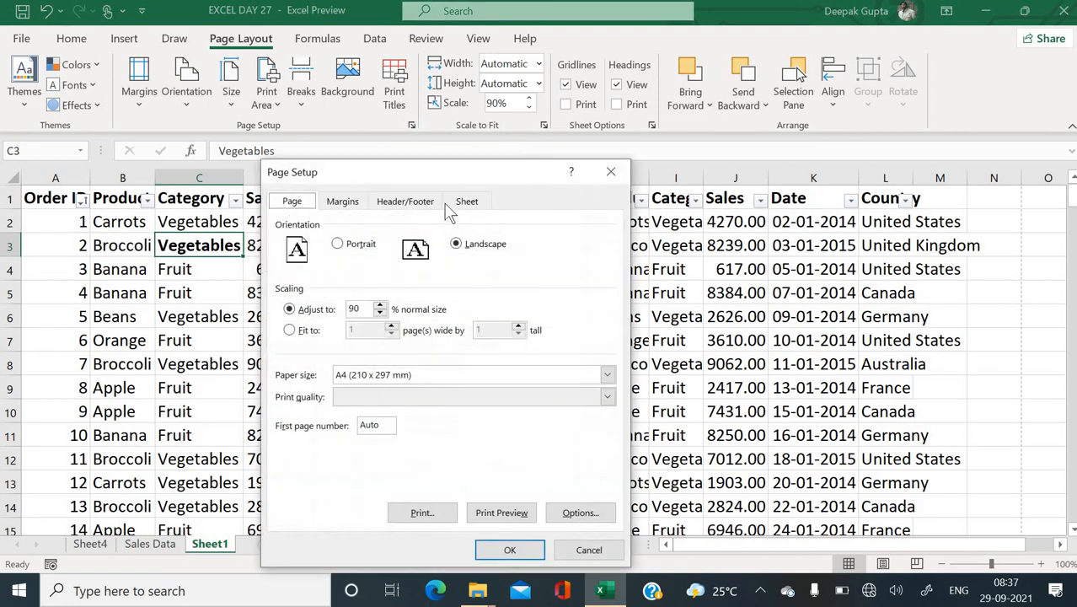
pyautogui.click(467, 203)
pyautogui.click(430, 290)
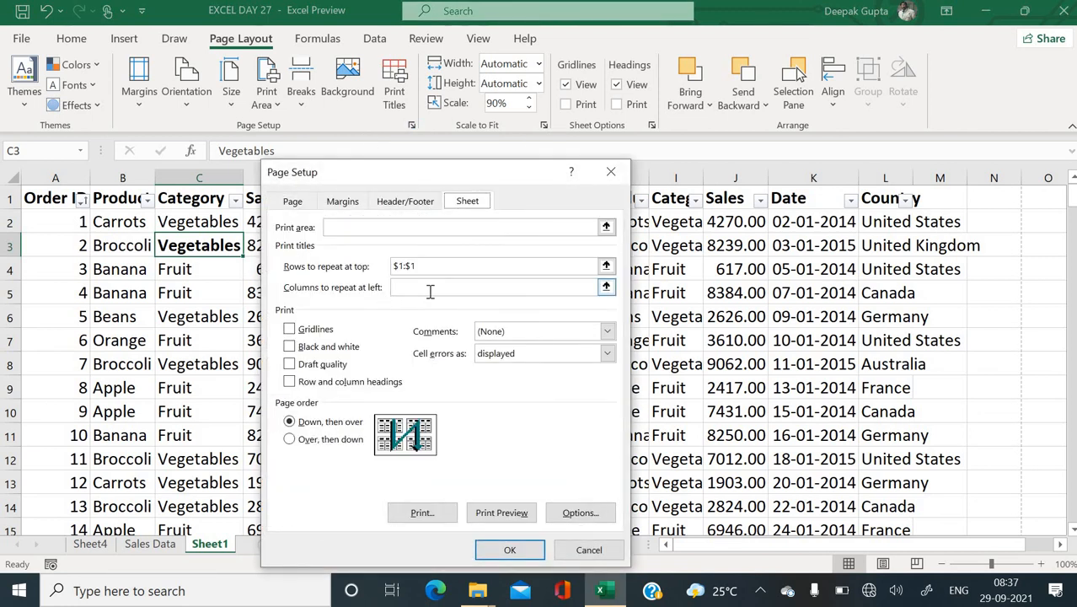
pyautogui.click(443, 268)
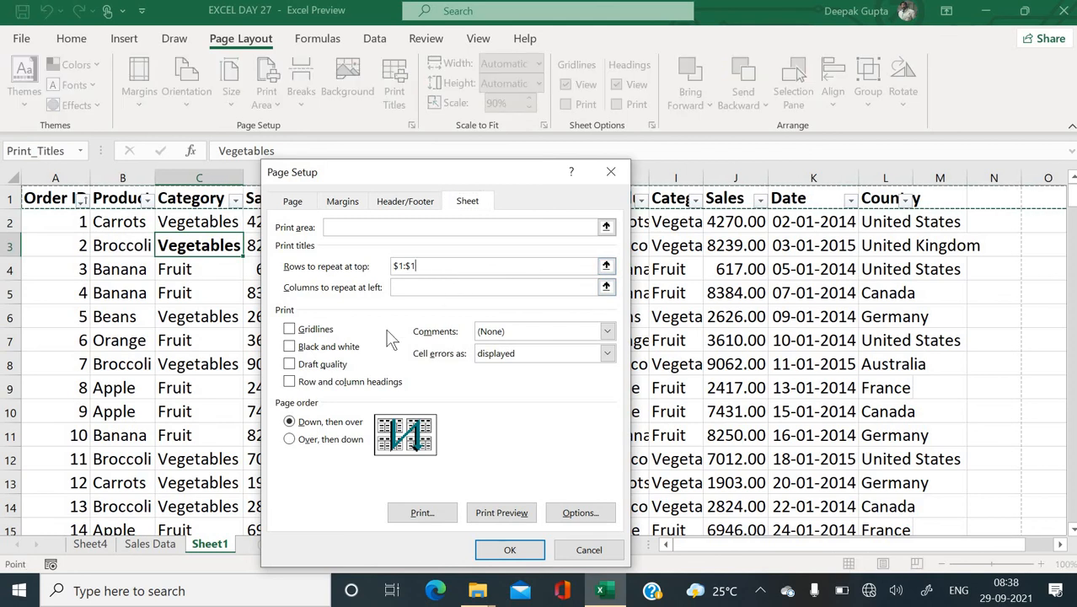
pyautogui.click(529, 549)
pyautogui.hotkey('ctrl', 'p')
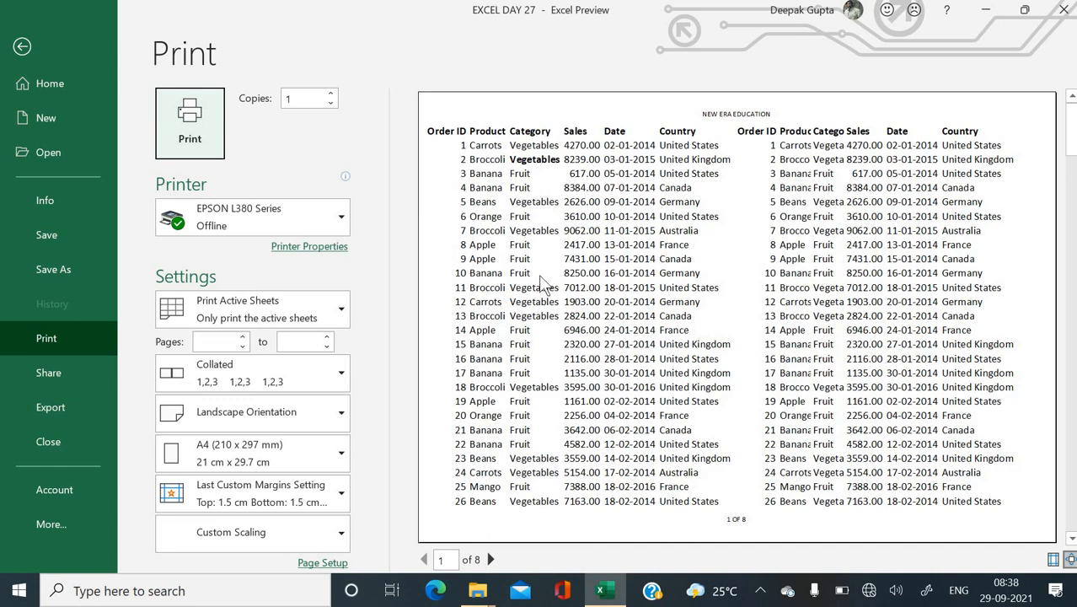
pyautogui.press('Escape')
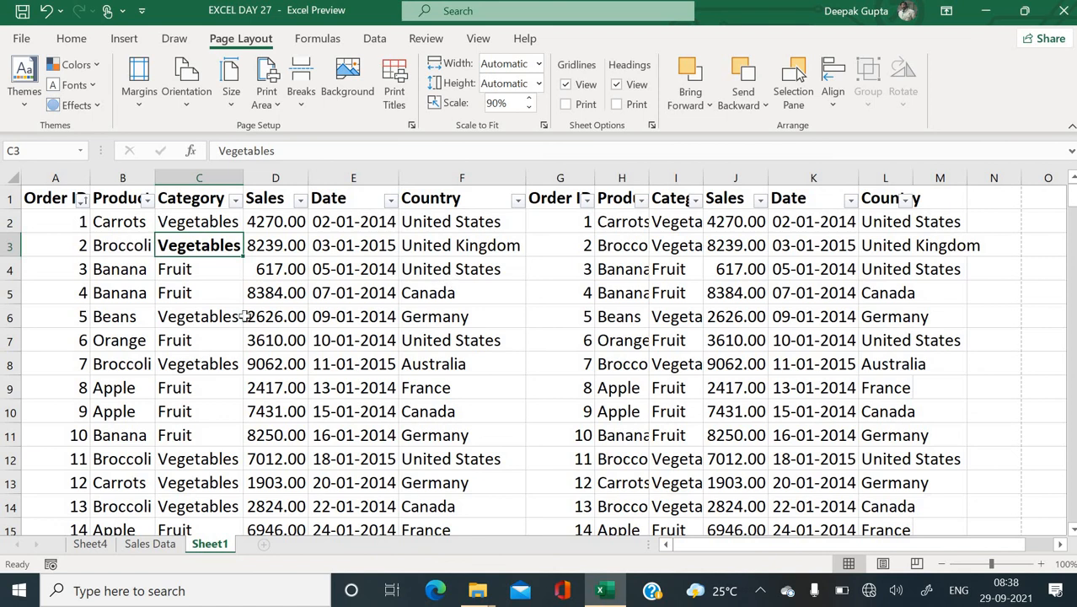
# Apply all borders to cells A1:F8, check them in the print preview, and return to the sheet
pyautogui.moveTo(50, 202); pyautogui.dragTo(278, 268)
pyautogui.moveTo(467, 348); pyautogui.dragTo(476, 365)
pyautogui.click(70, 37)
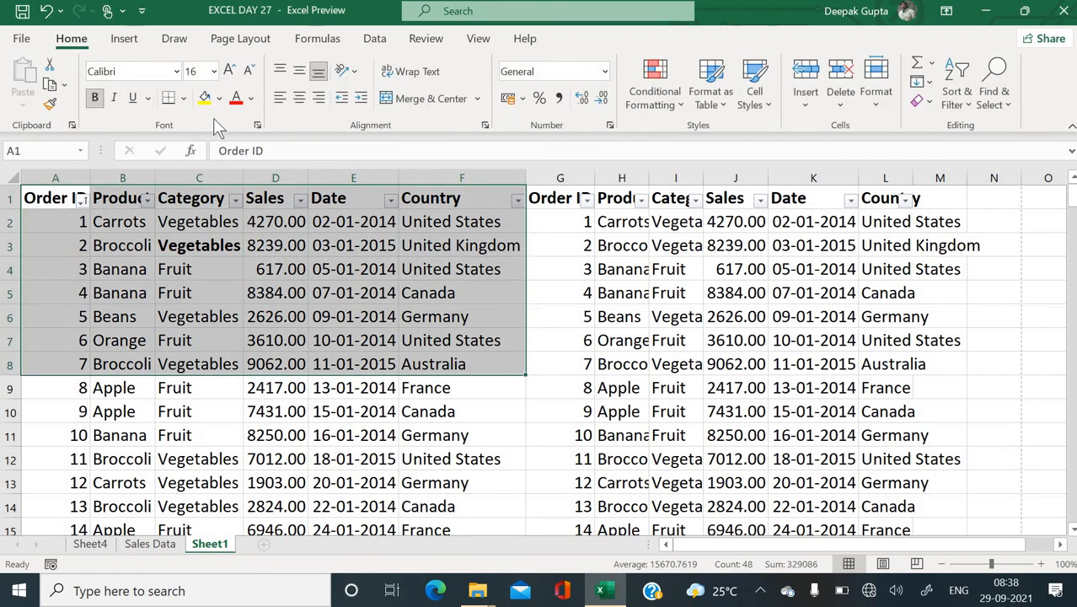
pyautogui.click(183, 98)
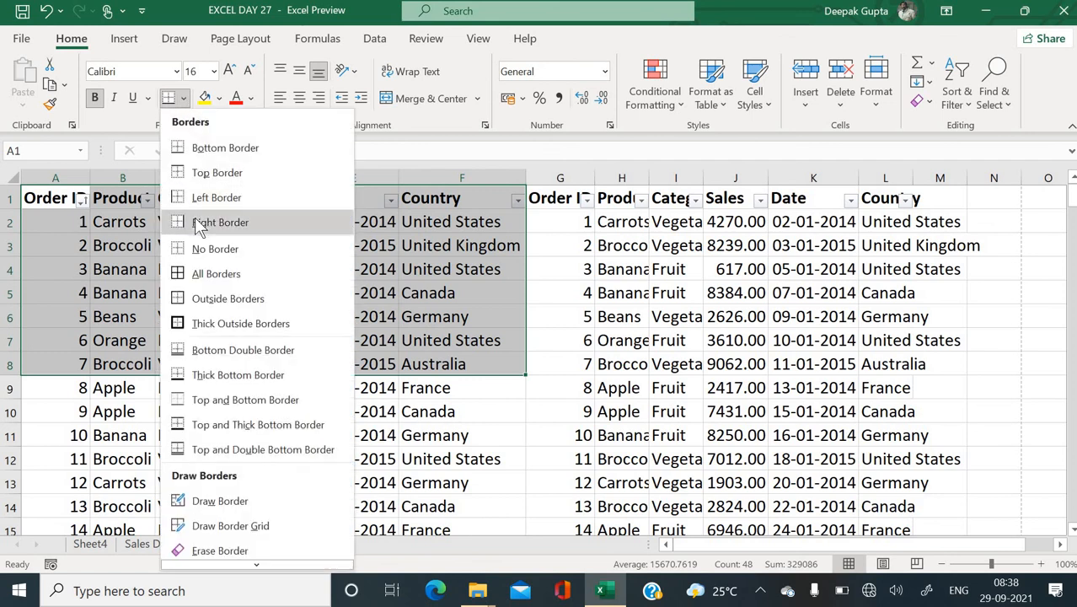
pyautogui.click(206, 275)
pyautogui.click(388, 317)
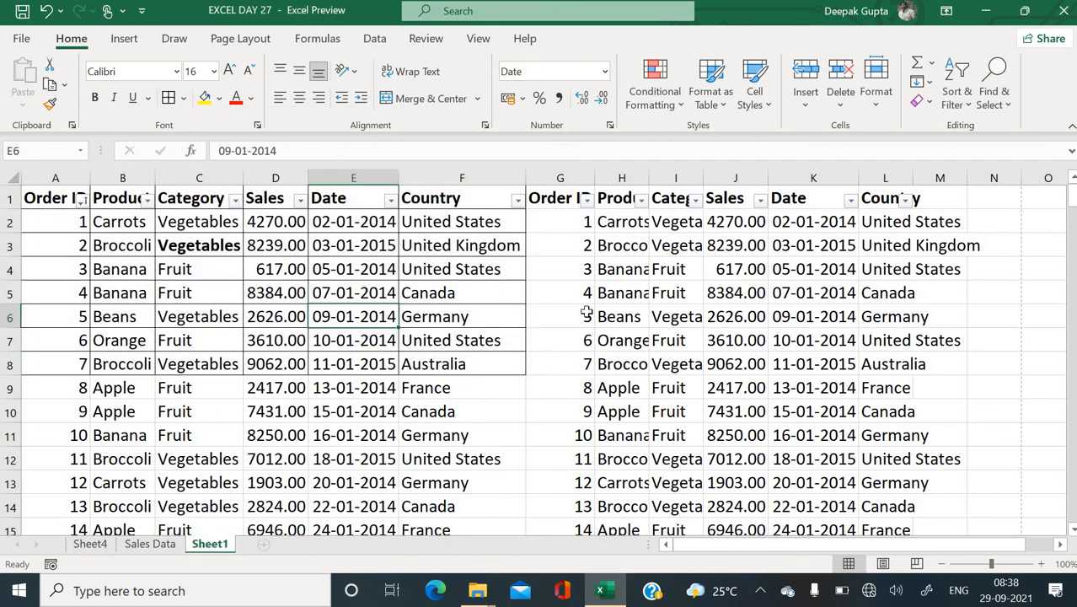
pyautogui.click(586, 313)
pyautogui.hotkey('ctrl', 'p')
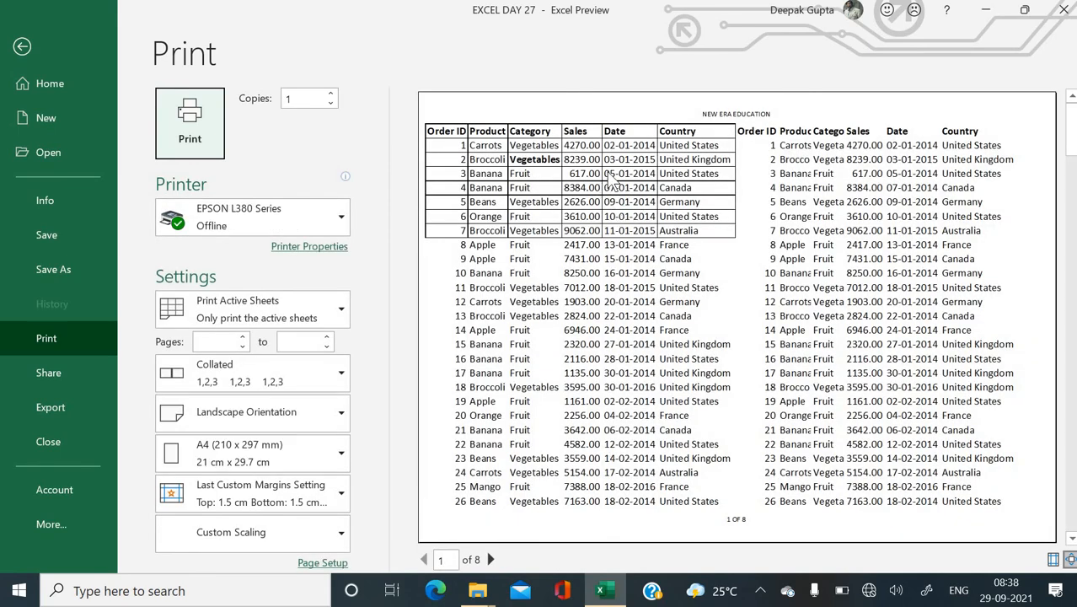
pyautogui.press('Escape')
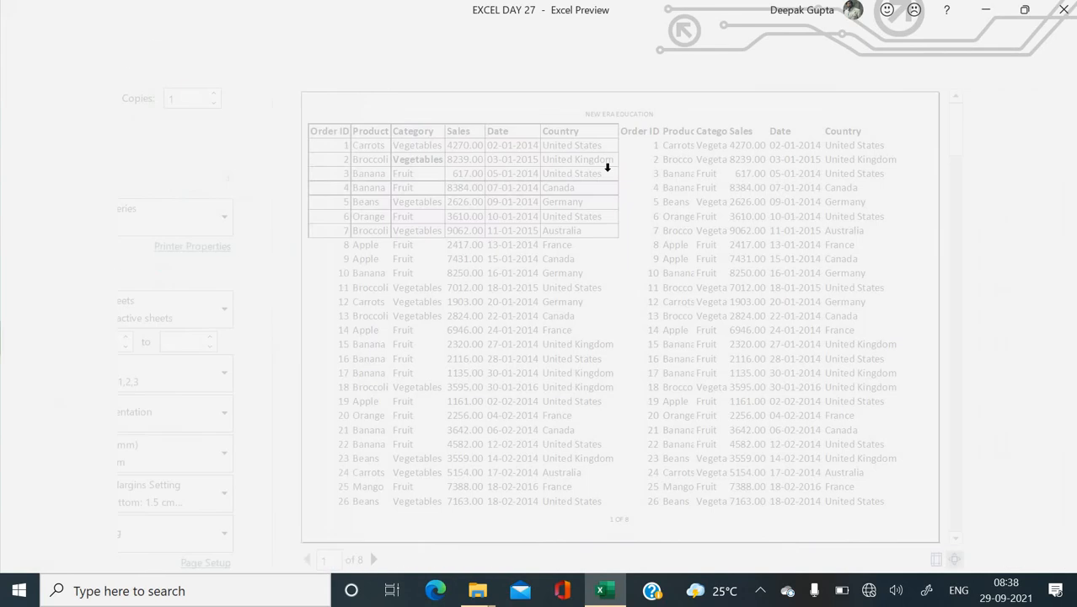
# Remove all borders from cells A1:F8
pyautogui.moveTo(60, 197); pyautogui.dragTo(505, 362)
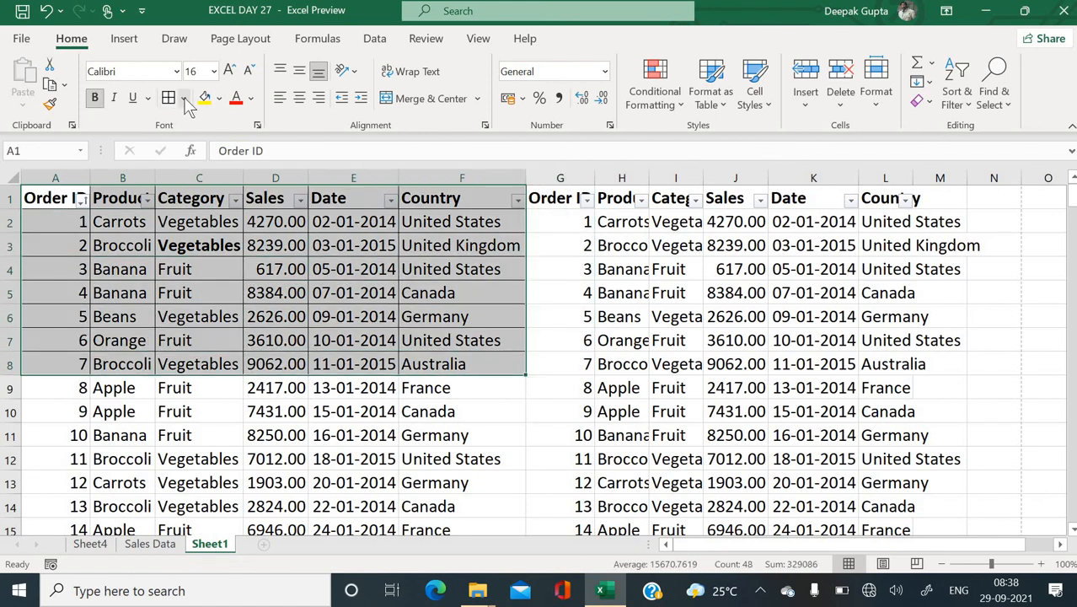
pyautogui.click(184, 98)
pyautogui.click(203, 244)
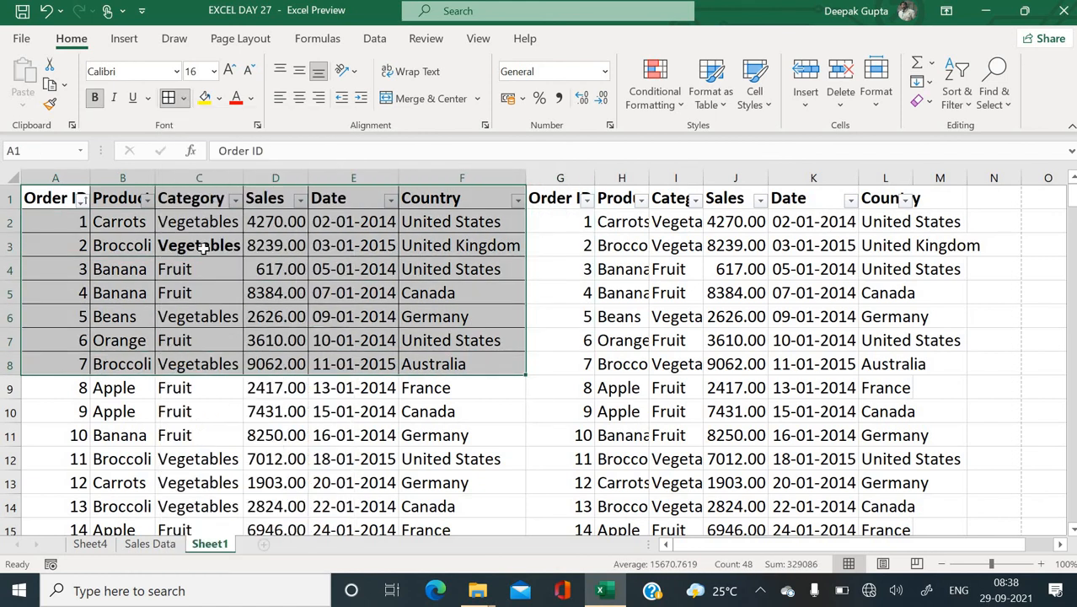
pyautogui.click(337, 345)
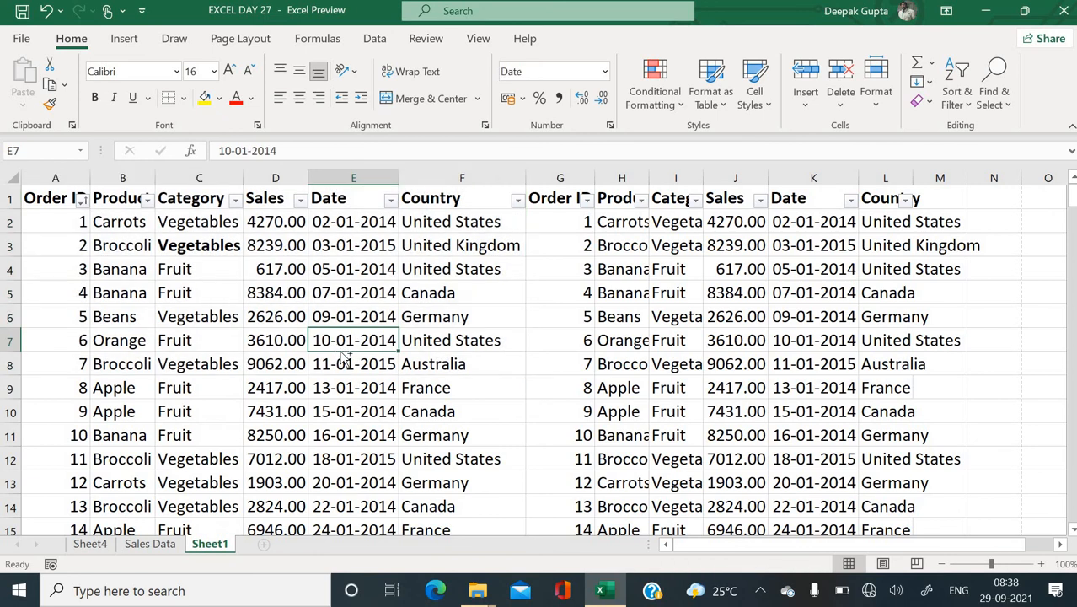
# From the print screen, open Page Setup's sheet options and turn on printing of gridlines
pyautogui.hotkey('ctrl', 'p')
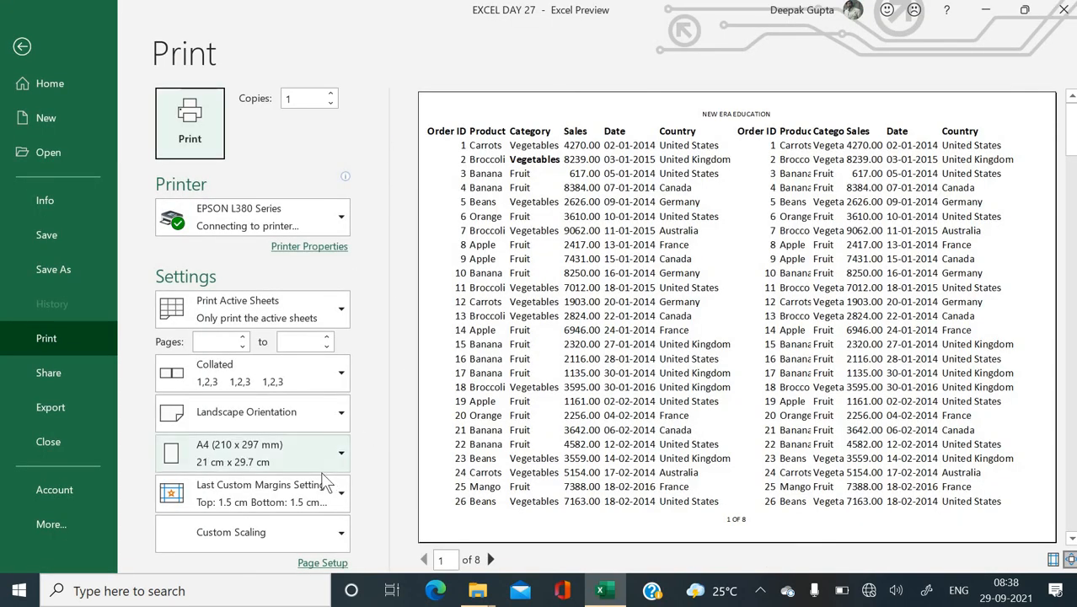
pyautogui.click(322, 562)
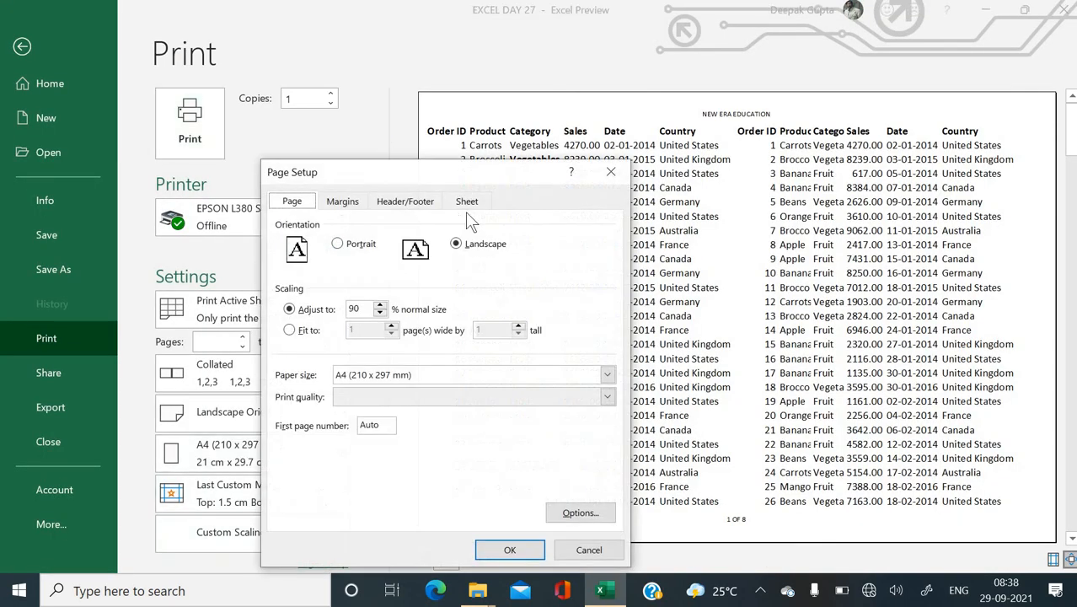
pyautogui.click(468, 204)
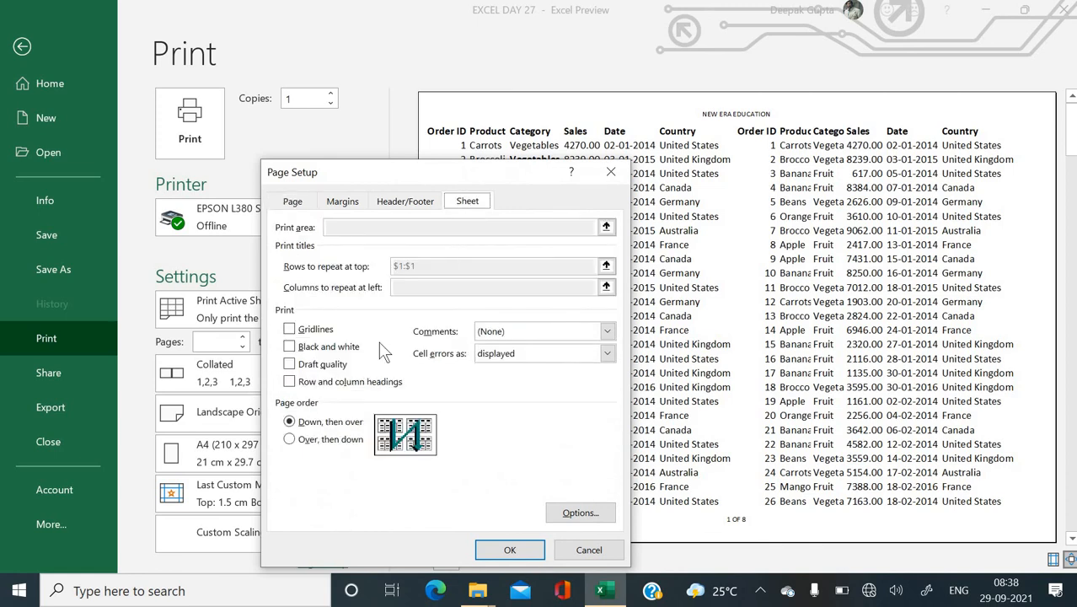
pyautogui.click(320, 328)
pyautogui.click(508, 549)
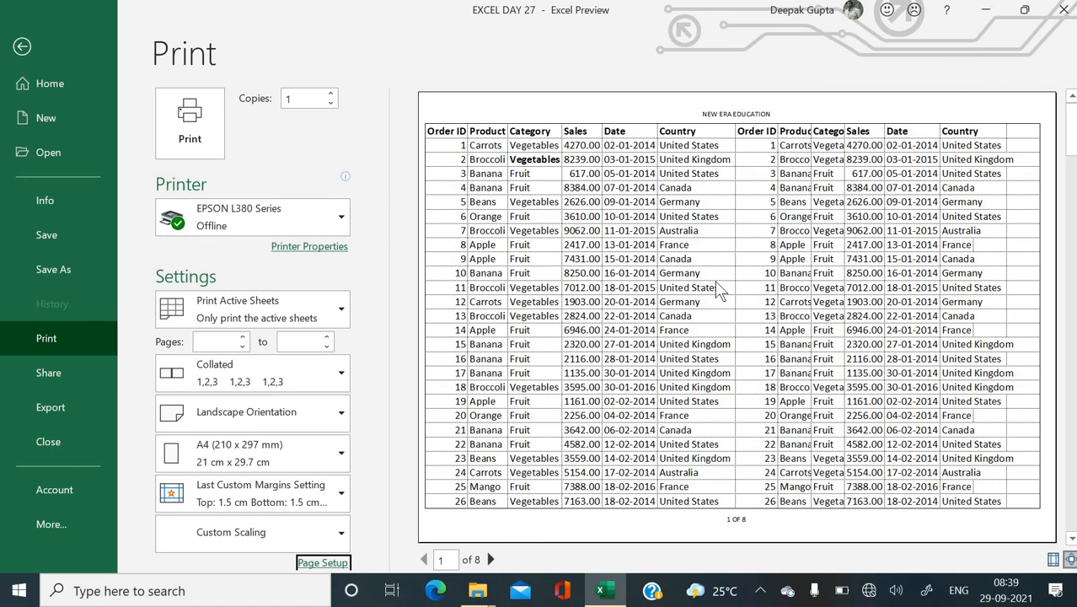
# Page through the print preview to page 3 and back to page 1 to check the printed gridlines
pyautogui.click(490, 560)
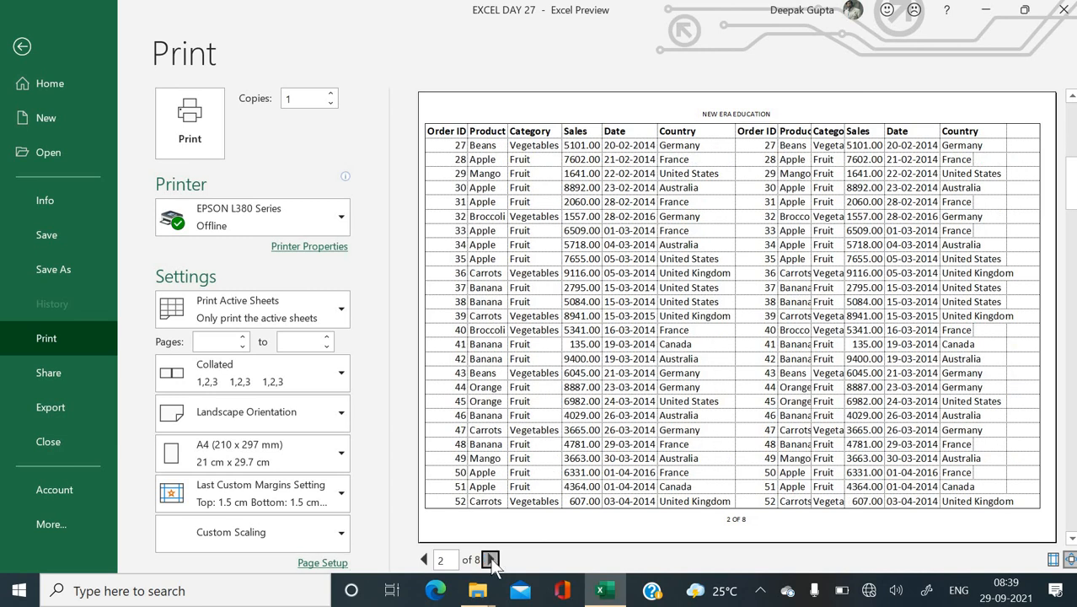
pyautogui.click(490, 559)
pyautogui.click(424, 559)
pyautogui.click(424, 560)
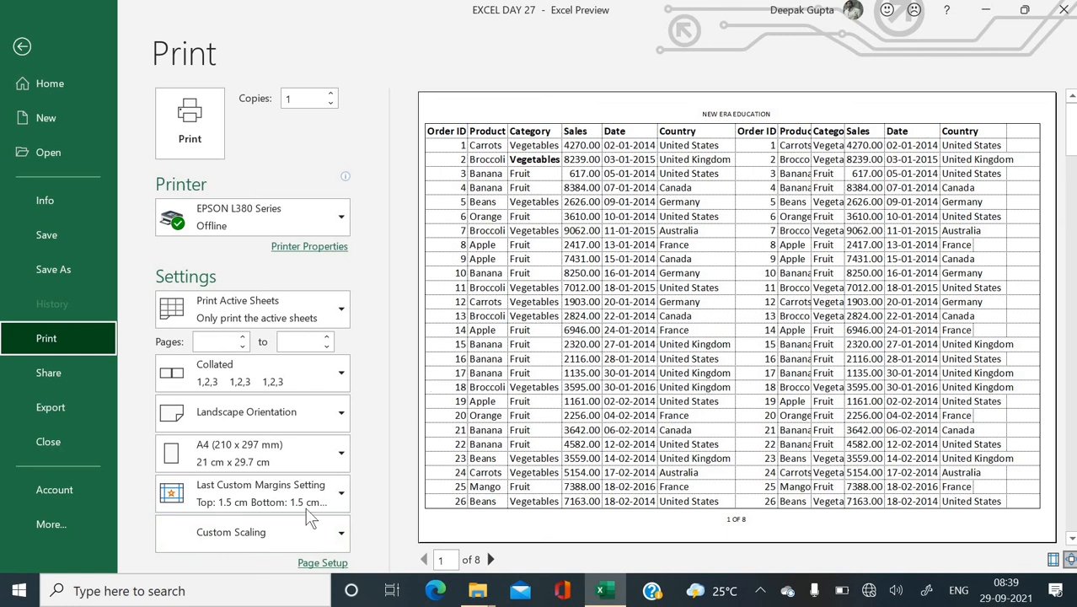
# Reopen Page Setup's sheet options, turn off gridlines, turn on Black and white, and apply the changes
pyautogui.click(317, 564)
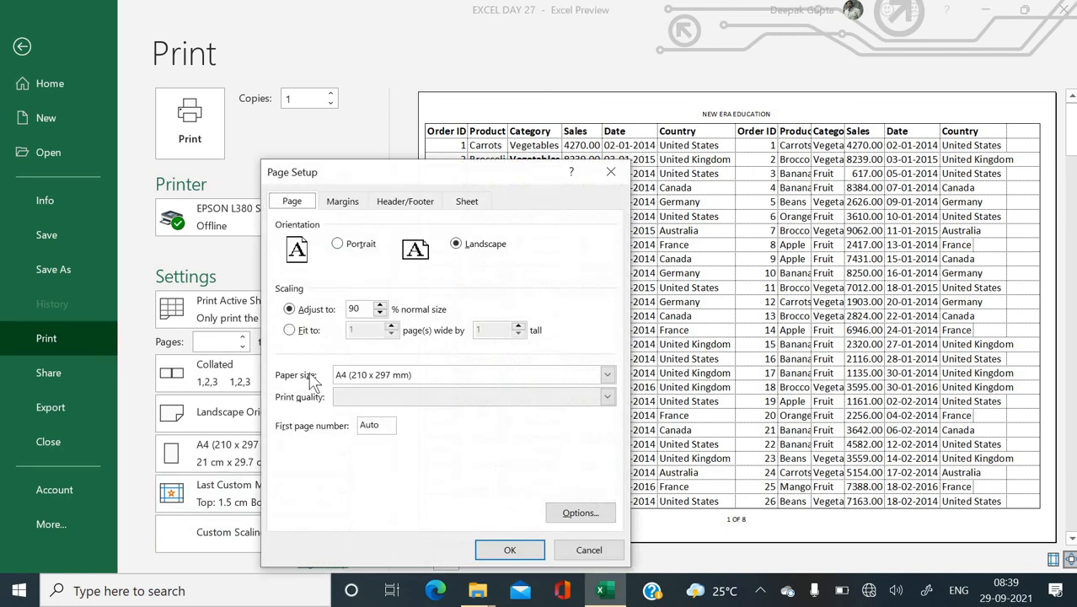
pyautogui.click(471, 205)
pyautogui.click(314, 329)
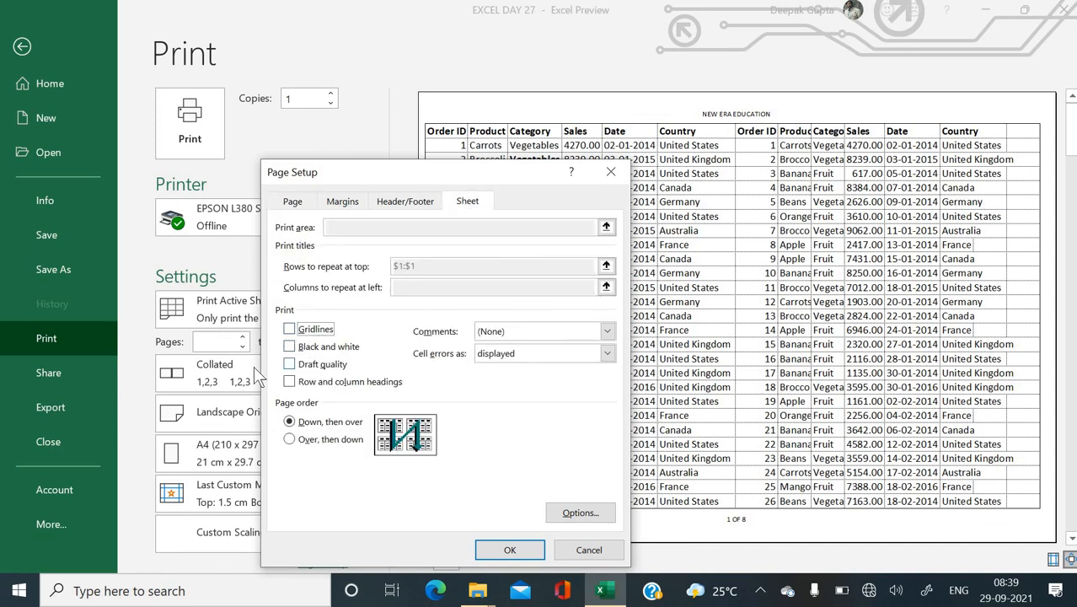
pyautogui.click(313, 353)
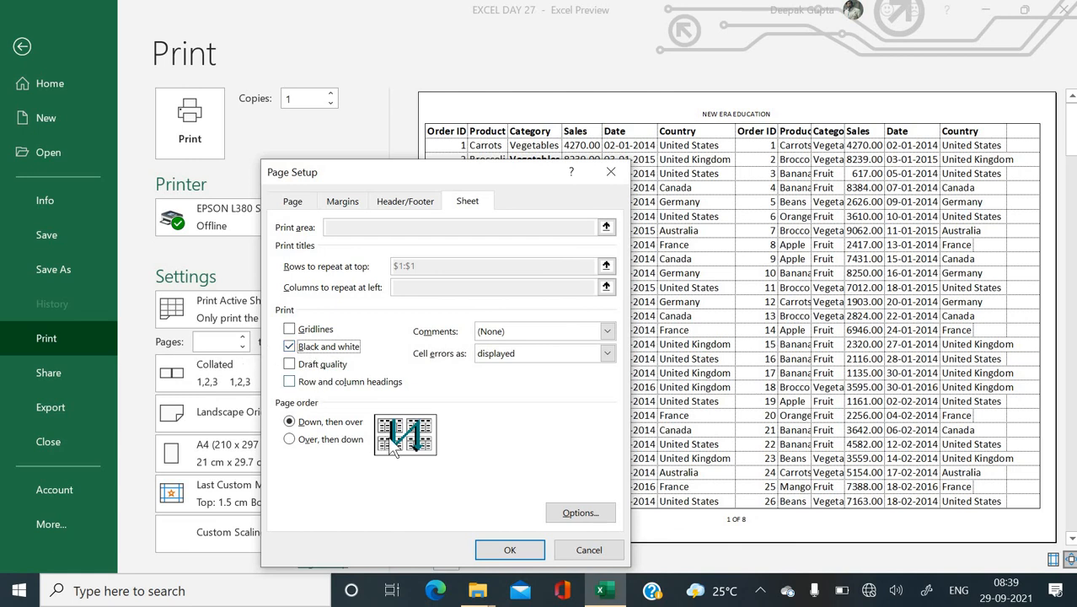
pyautogui.click(533, 549)
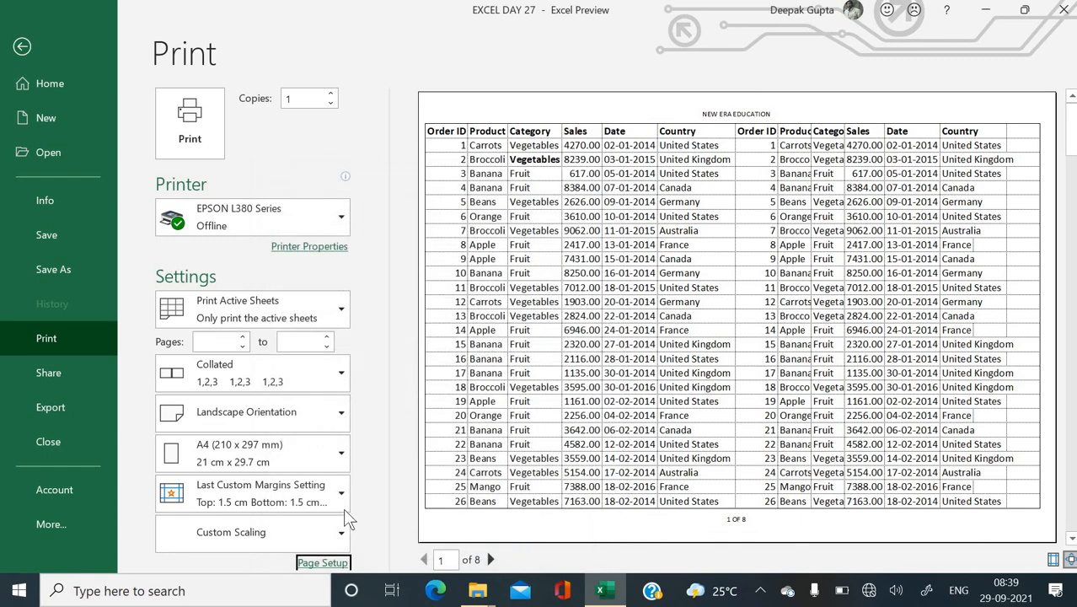
# Leave the print screen and switch to the Sales Data sheet
pyautogui.press('Escape')
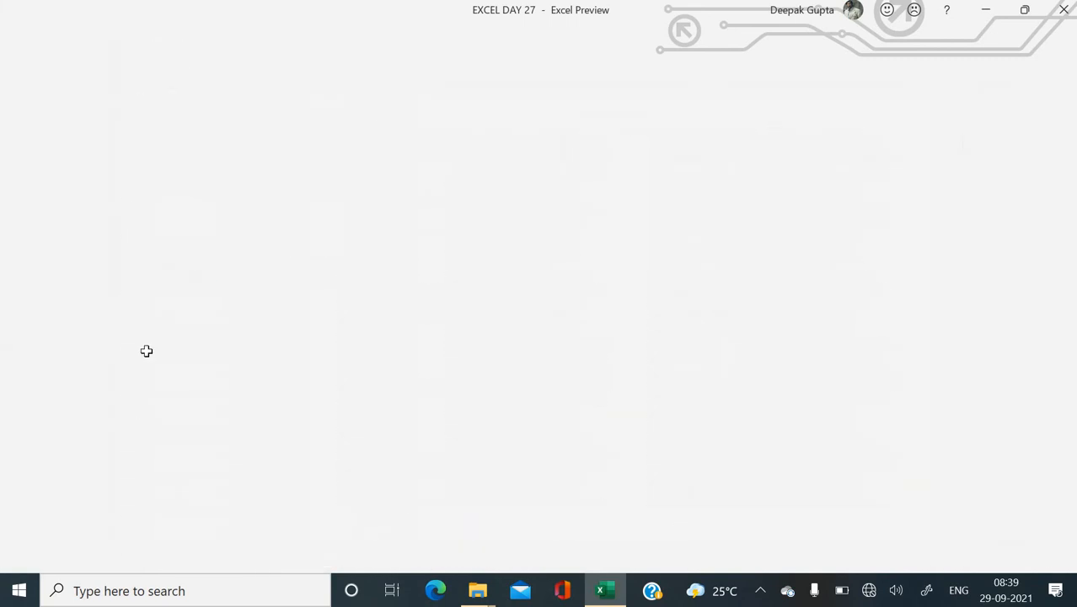
pyautogui.click(105, 543)
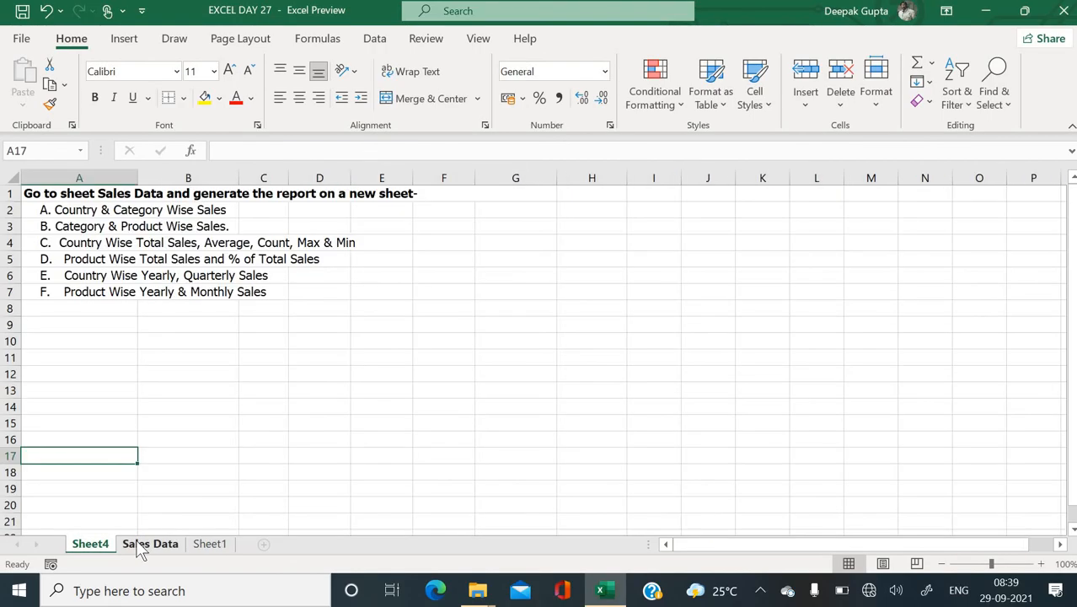
pyautogui.click(137, 543)
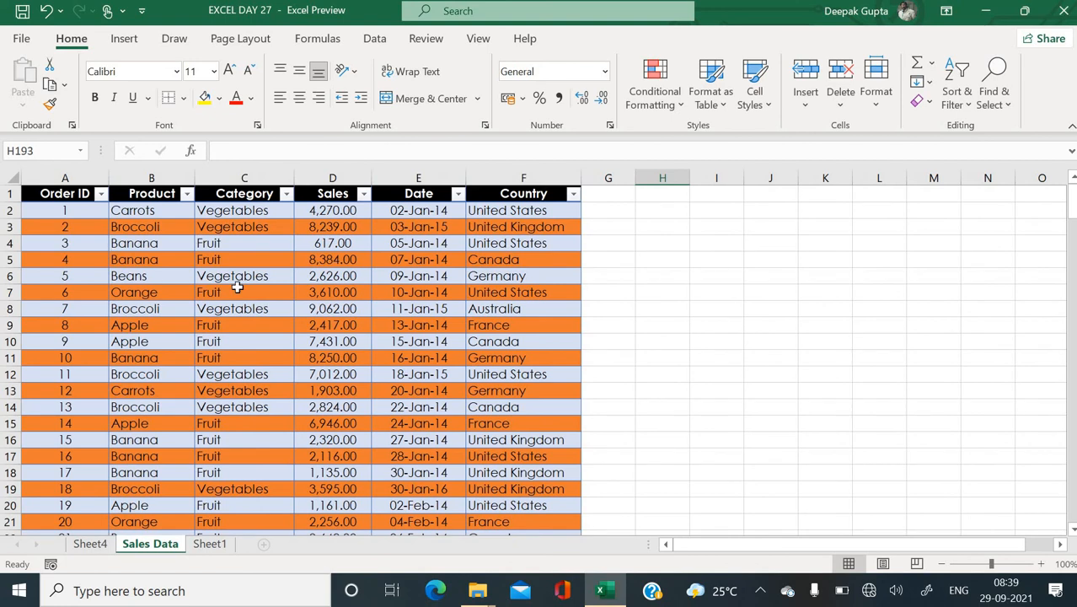
# Turn on Black and white in Page Setup's sheet options for Sales Data, apply it, and return to the worksheet
pyautogui.hotkey('ctrl', 'p')
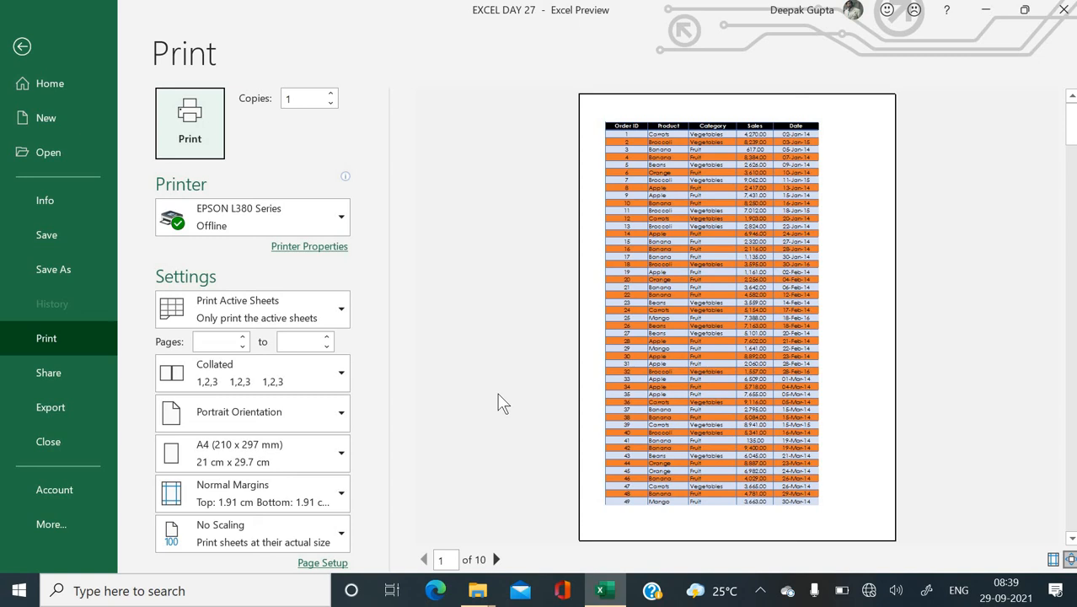
pyautogui.click(320, 565)
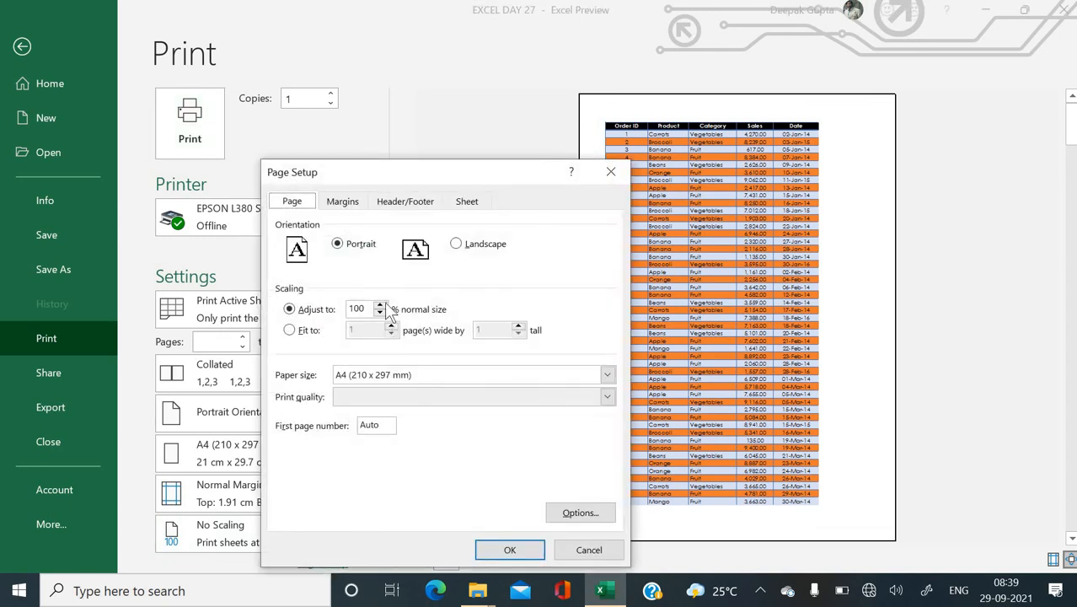
pyautogui.click(464, 207)
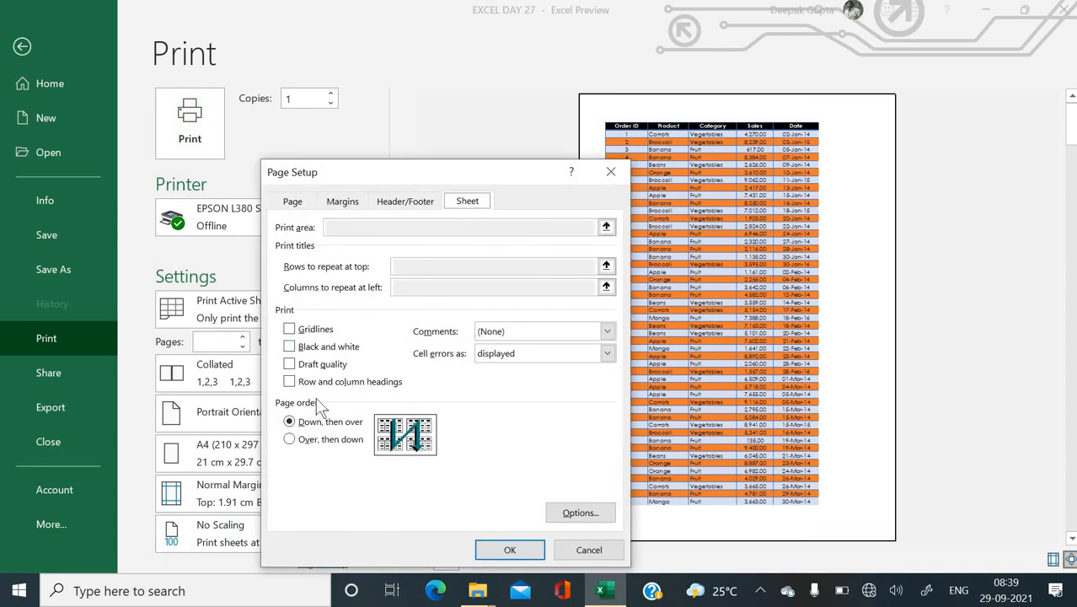
pyautogui.click(317, 346)
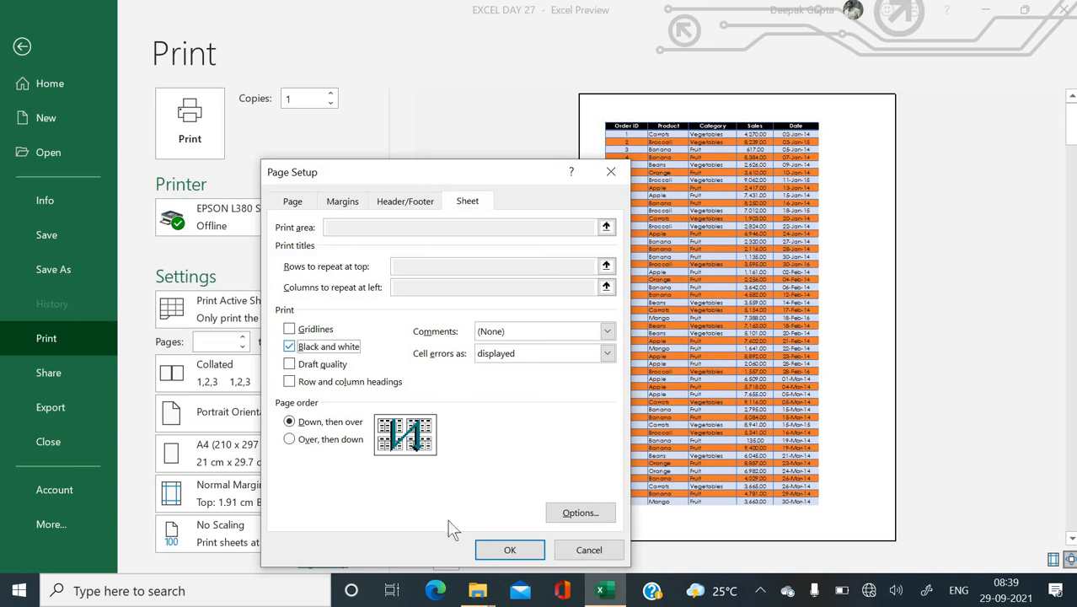
pyautogui.click(509, 549)
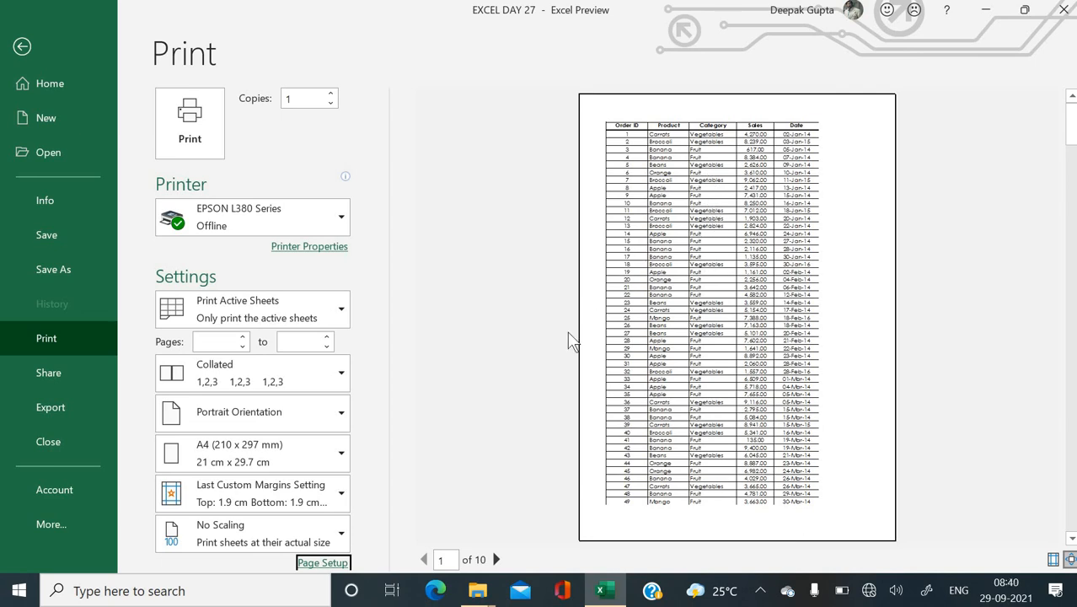
pyautogui.press('Escape')
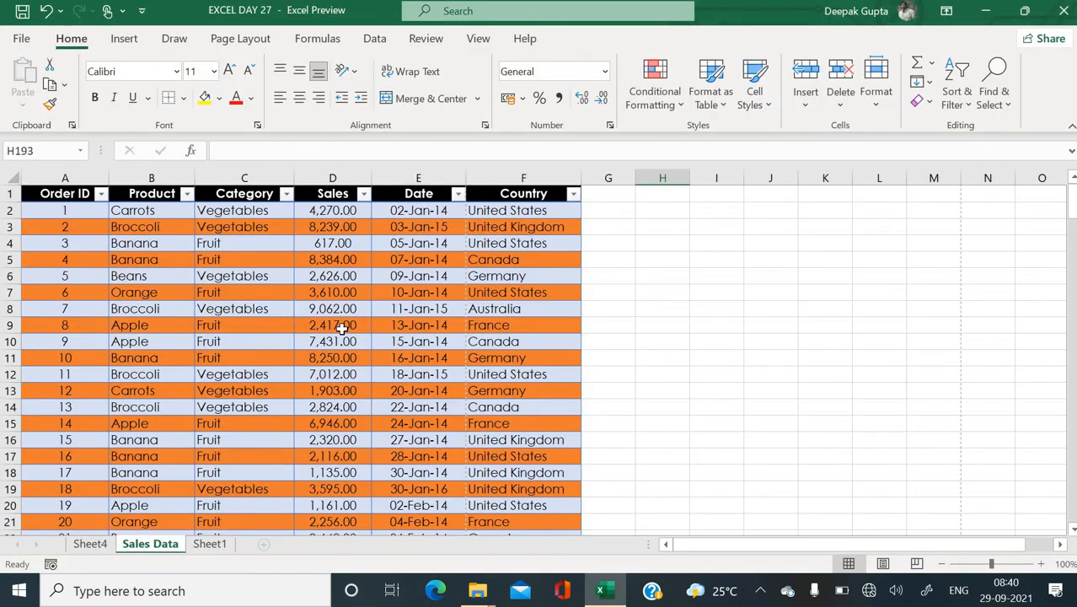
# From the print screen, reopen Page Setup's sheet options, turn off Black and white, turn on Draft quality, and apply
pyautogui.hotkey('ctrl', 'p')
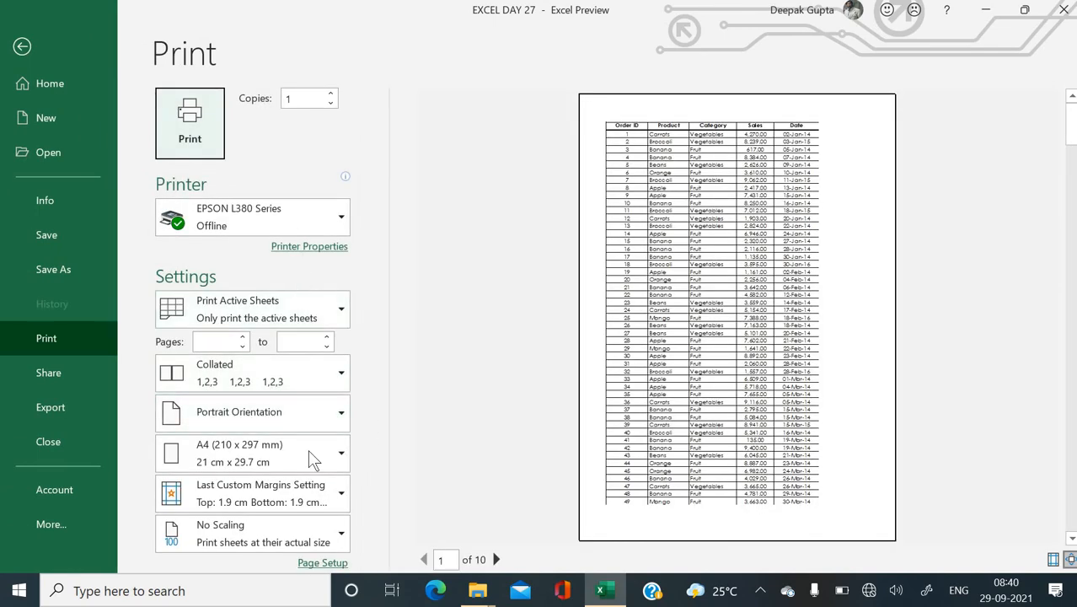
pyautogui.click(320, 563)
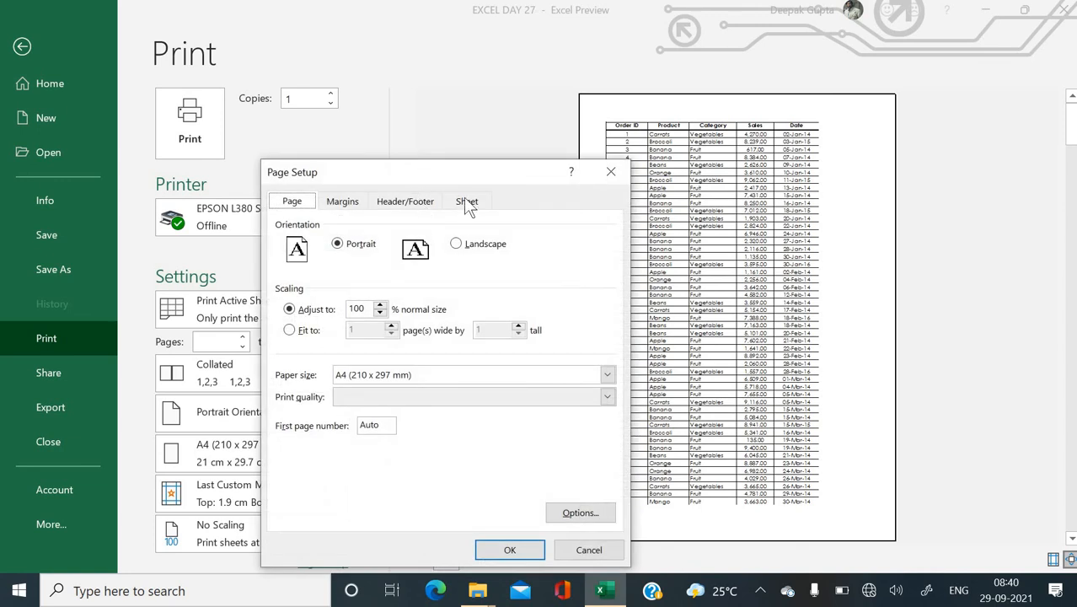
pyautogui.click(465, 202)
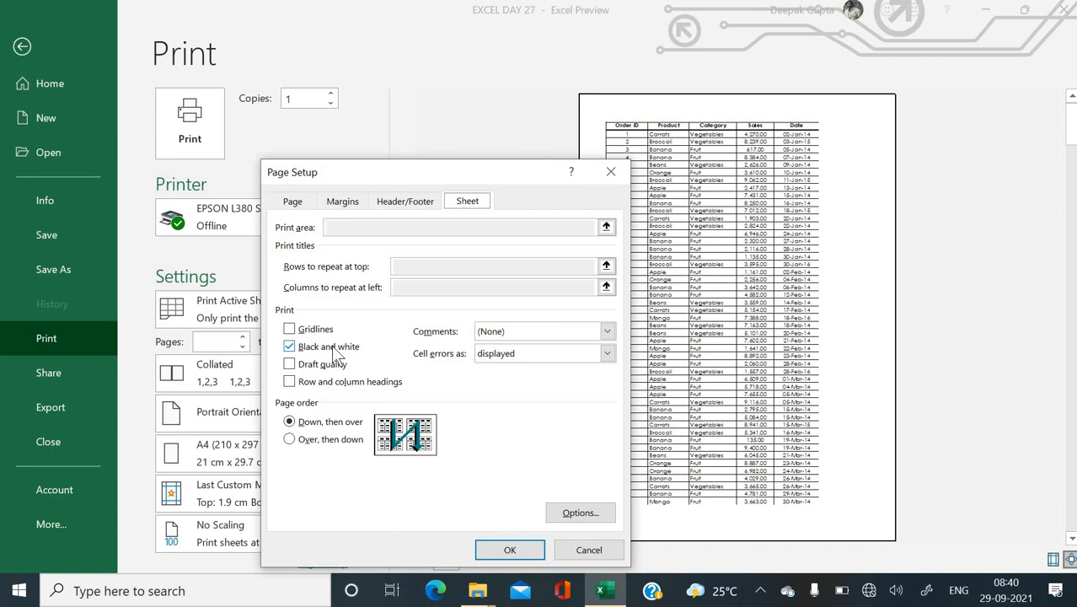
pyautogui.click(331, 345)
pyautogui.click(292, 364)
pyautogui.click(503, 546)
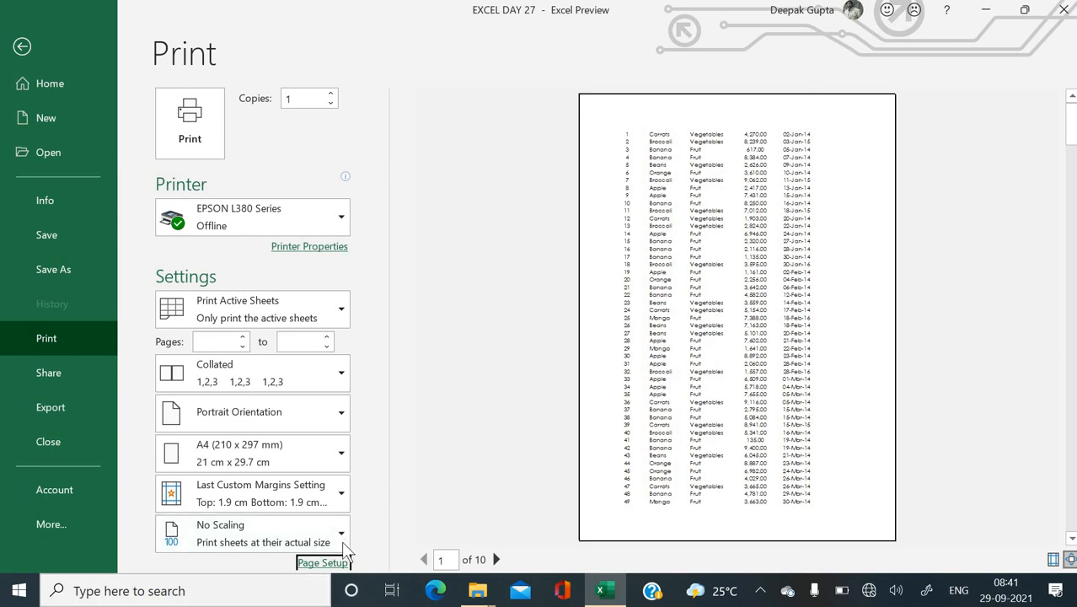
# In Page Setup's sheet options, turn off Draft quality, turn on Gridlines, Black and white, and Row and column headings, and apply
pyautogui.click(323, 563)
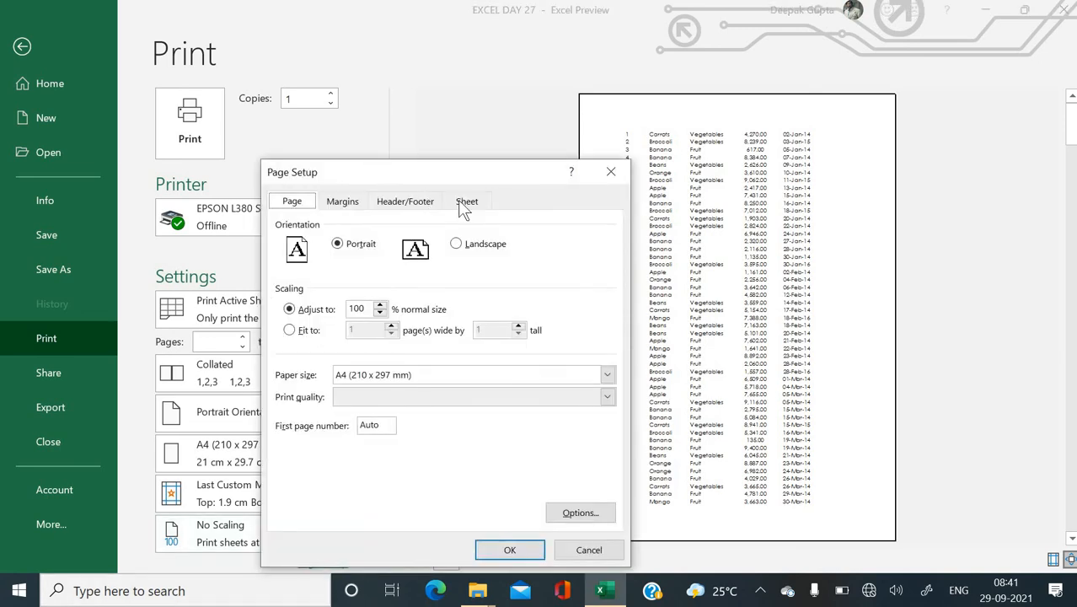
pyautogui.click(466, 202)
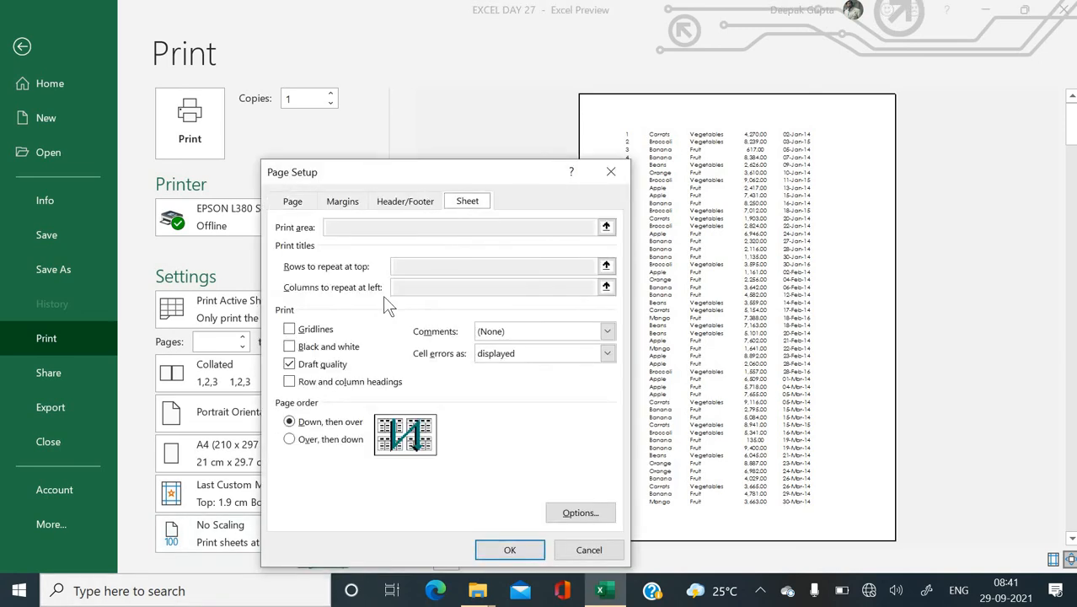
pyautogui.click(305, 371)
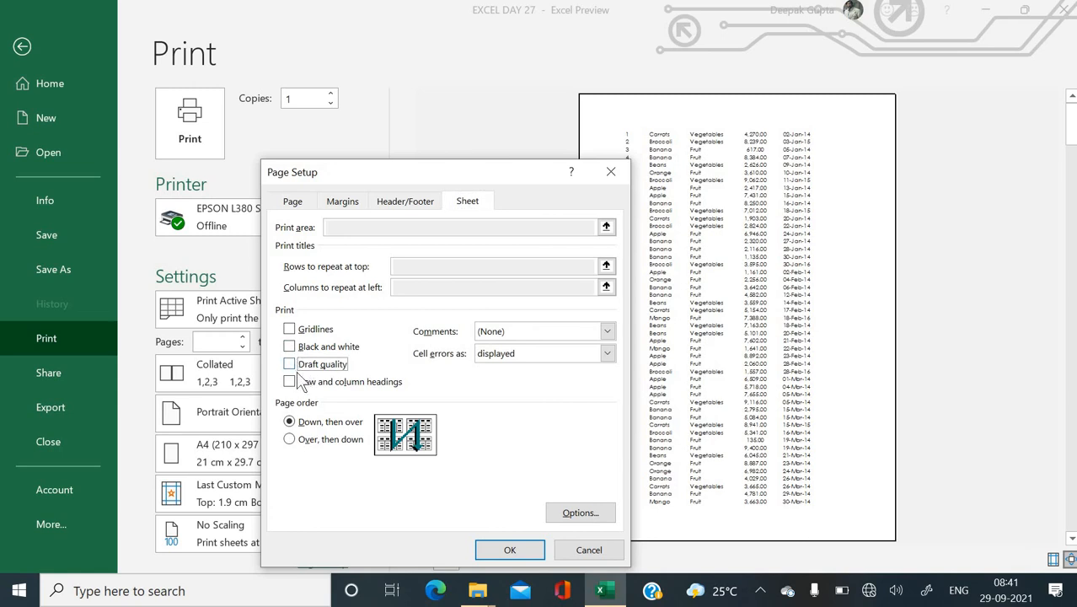
pyautogui.click(290, 330)
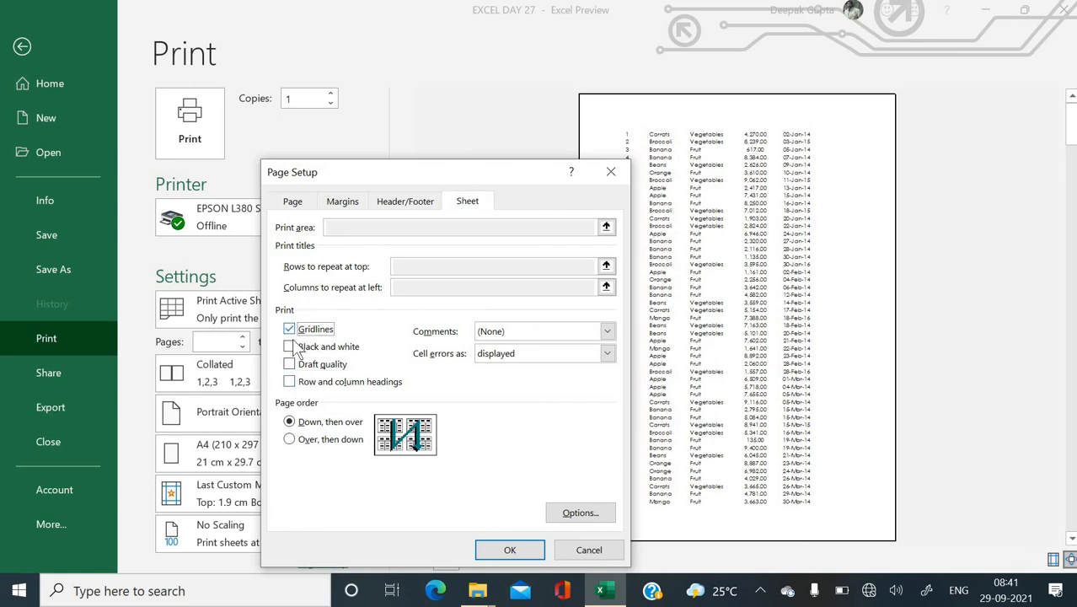
pyautogui.click(291, 347)
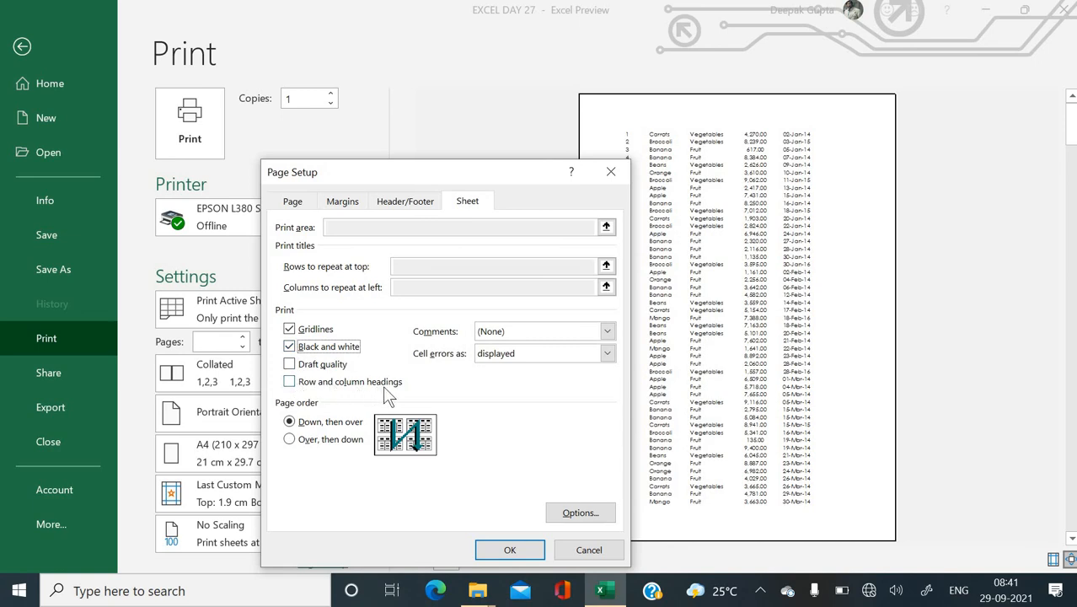
pyautogui.click(290, 383)
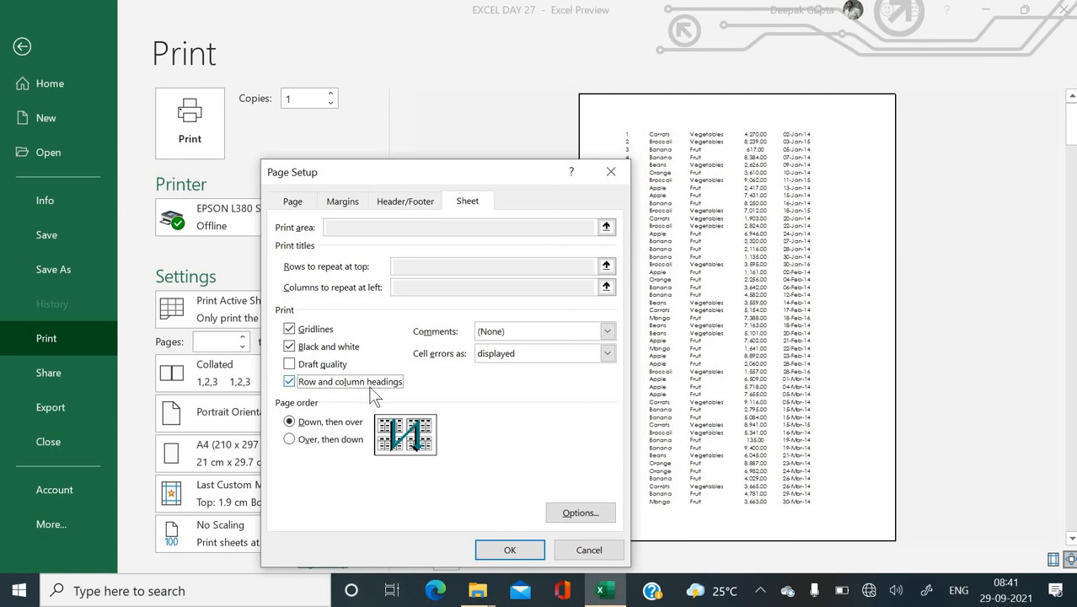
pyautogui.click(510, 549)
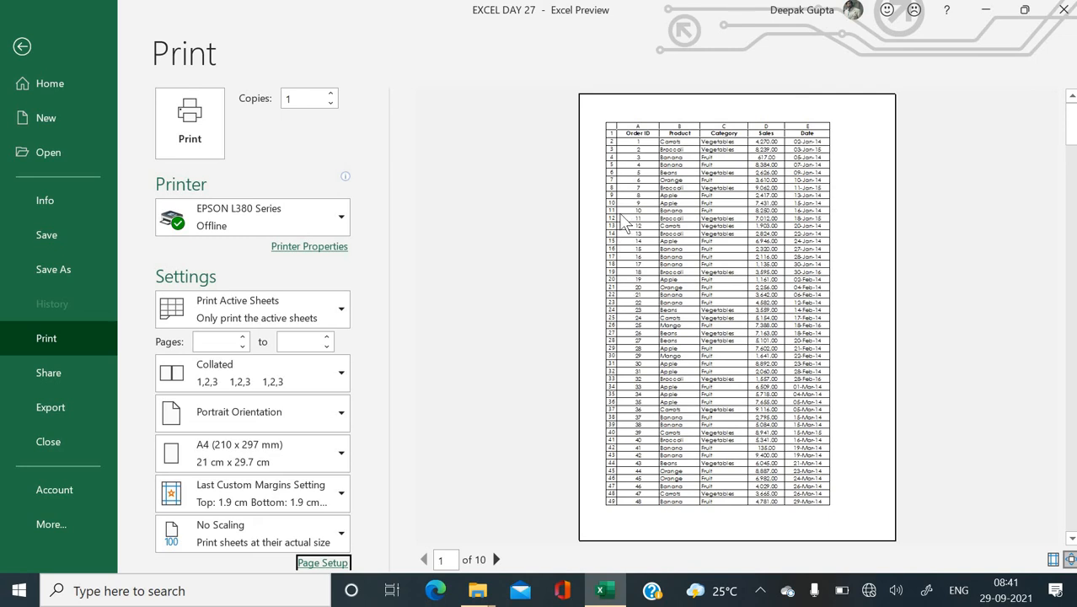
# Reopen Page Setup's sheet options, turn off Row and column headings, and apply the change
pyautogui.click(330, 568)
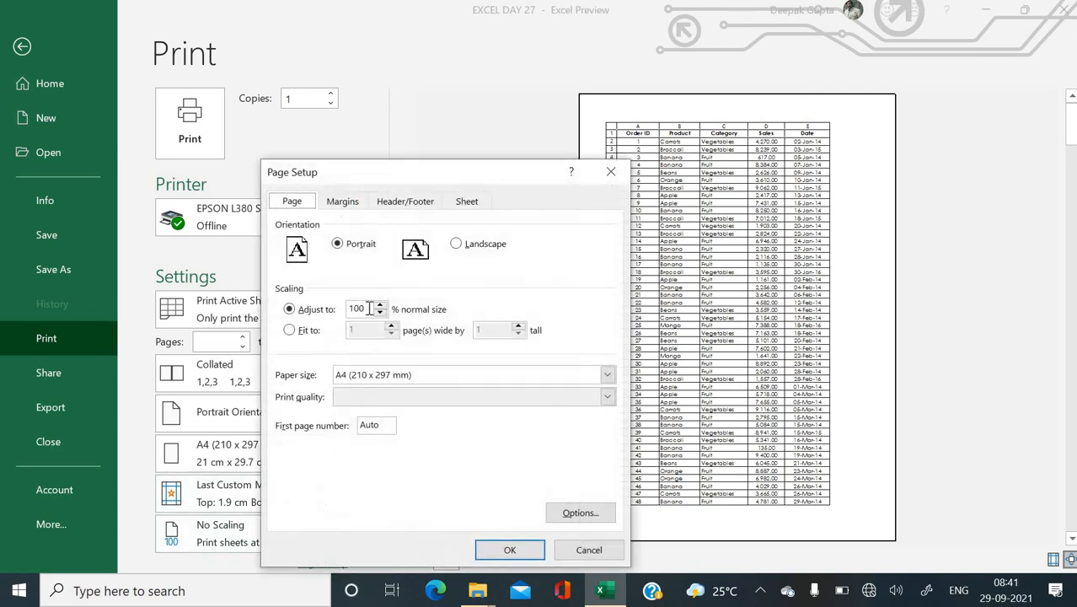
pyautogui.click(431, 205)
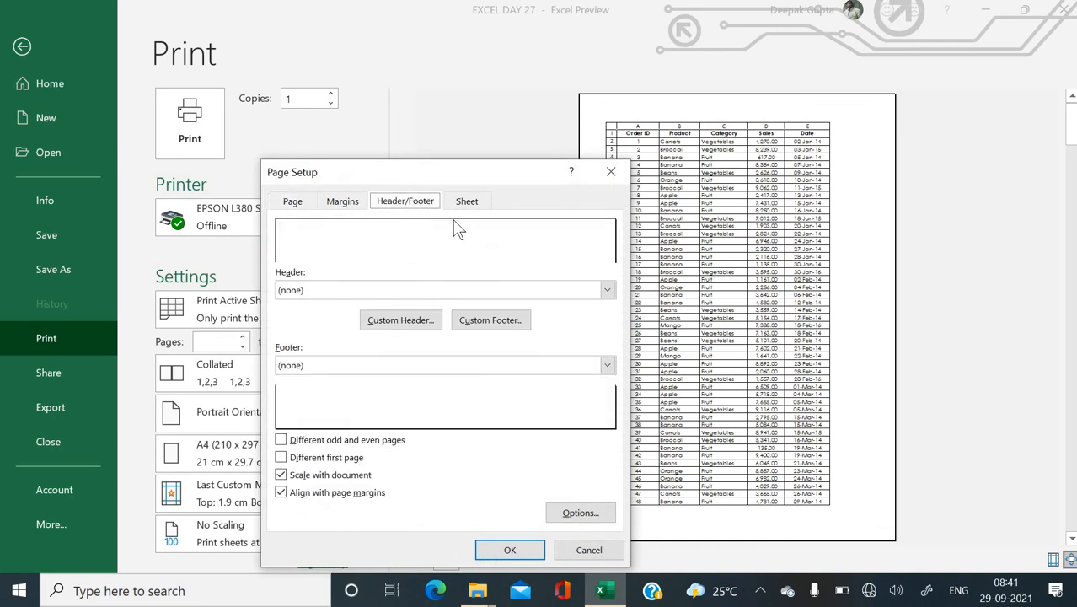
pyautogui.click(469, 203)
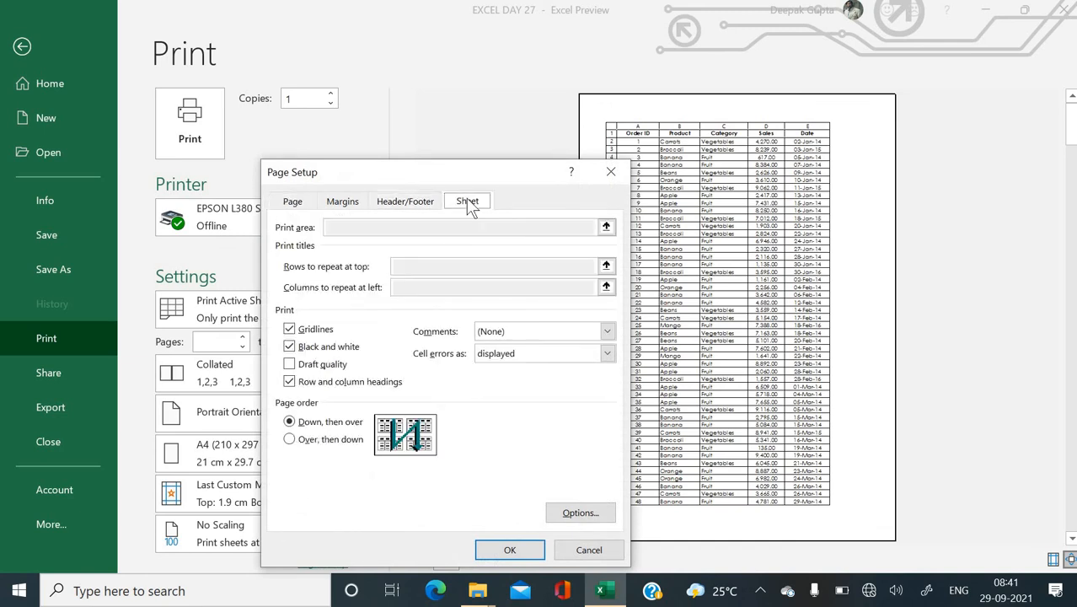
pyautogui.click(310, 382)
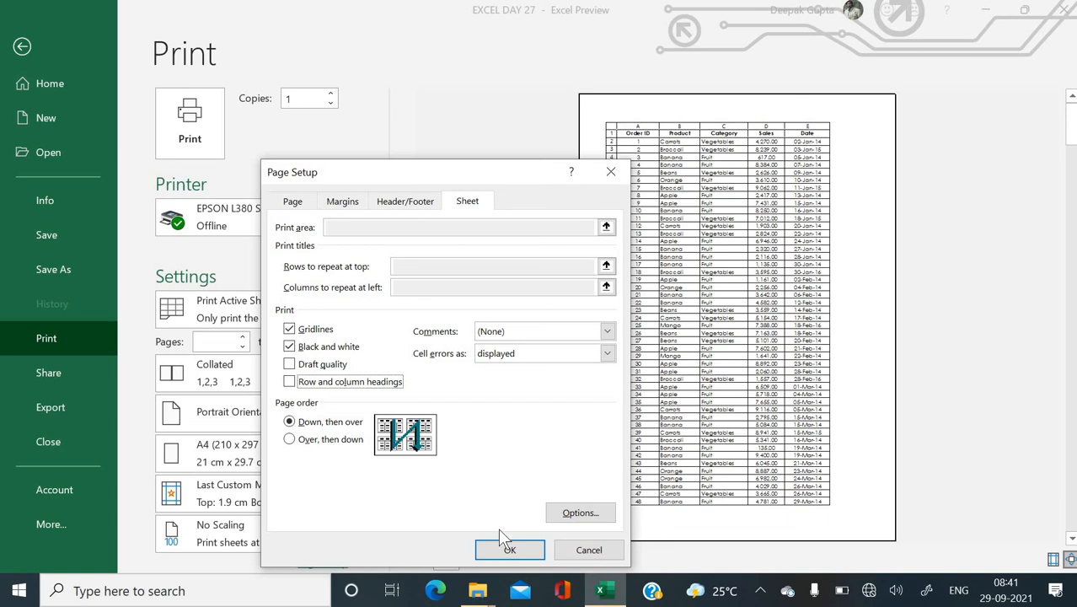
pyautogui.click(508, 549)
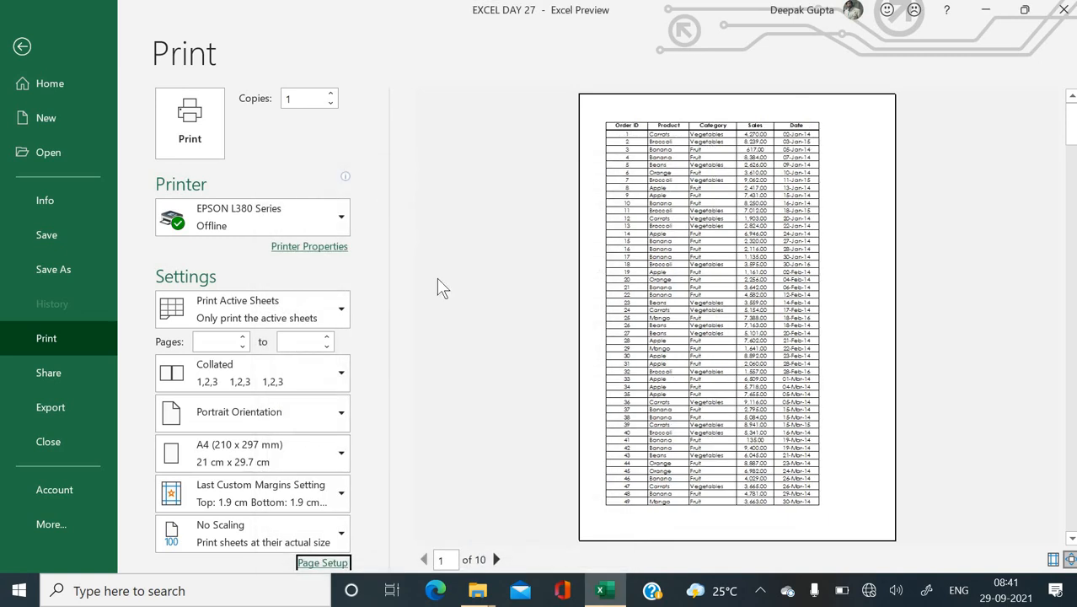
# In Page Setup's sheet options, try the comments settings At end of sheet and As displayed on sheet, then restore (None)
pyautogui.click(317, 563)
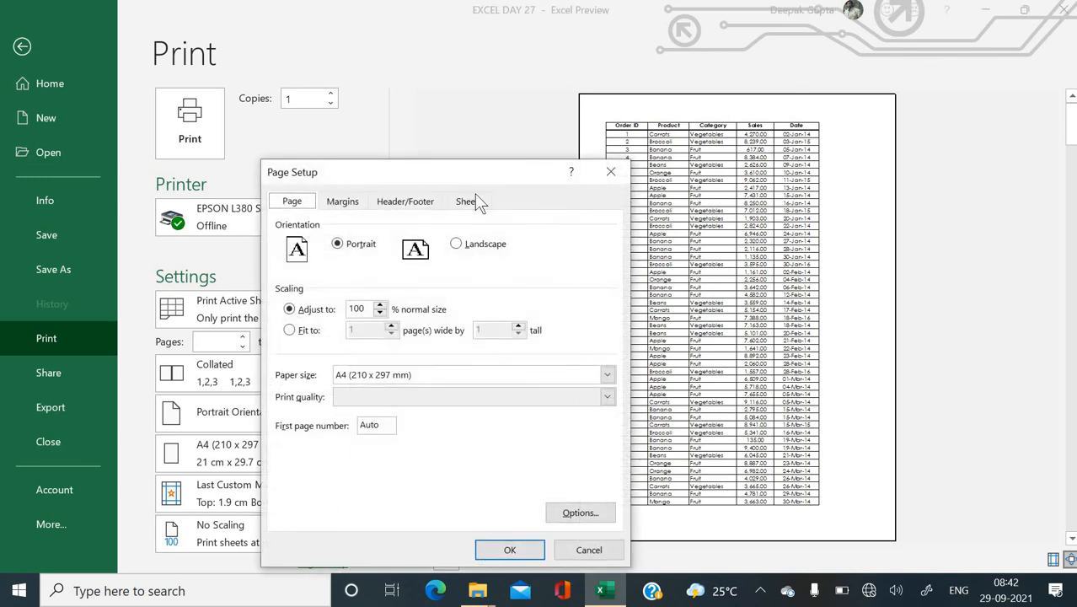
pyautogui.click(466, 201)
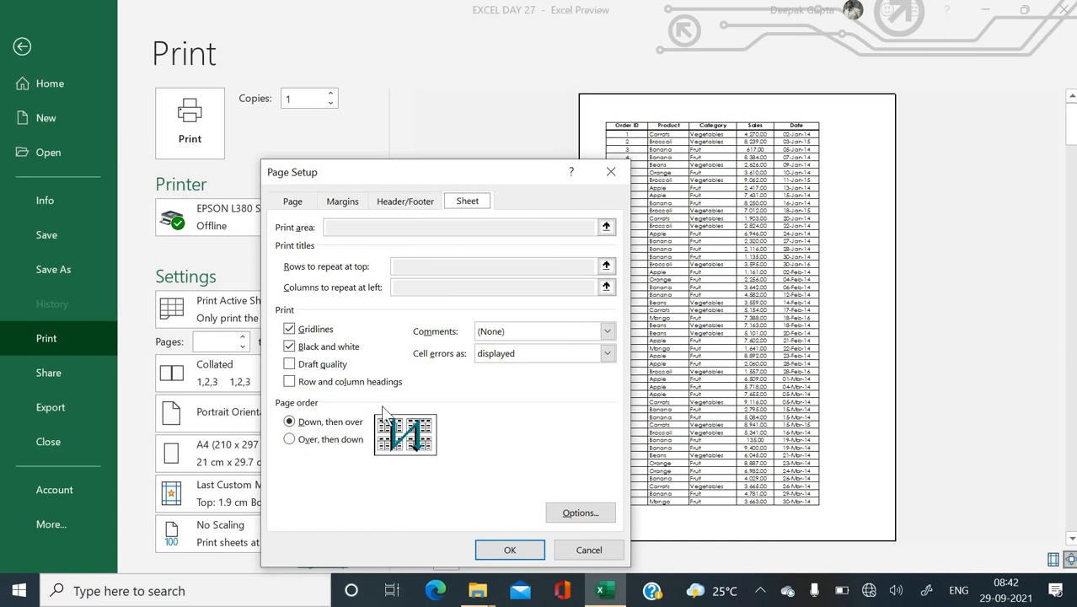
pyautogui.click(509, 331)
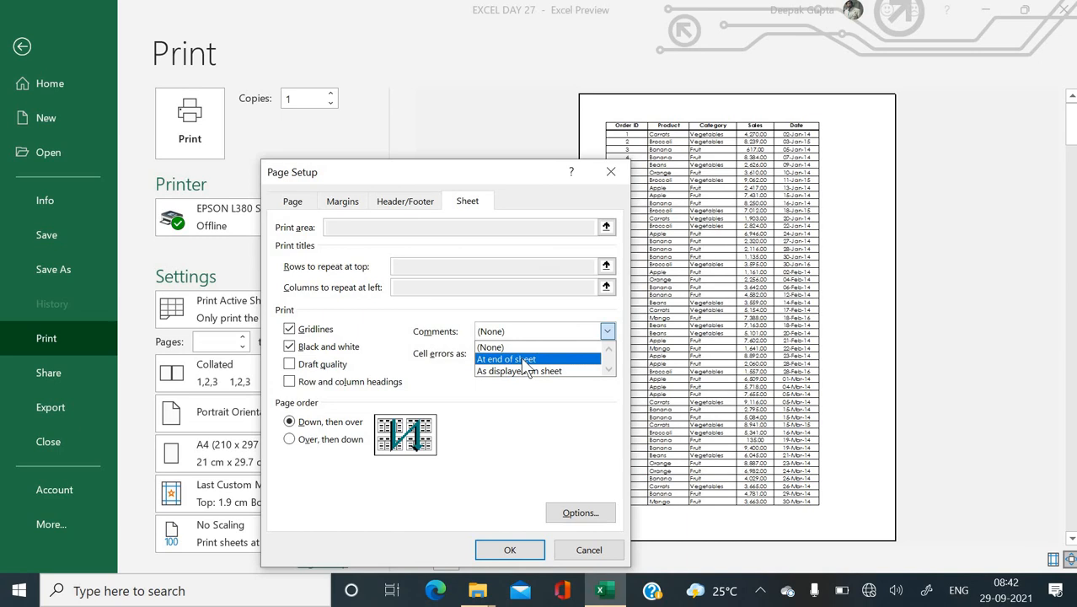
pyautogui.click(523, 359)
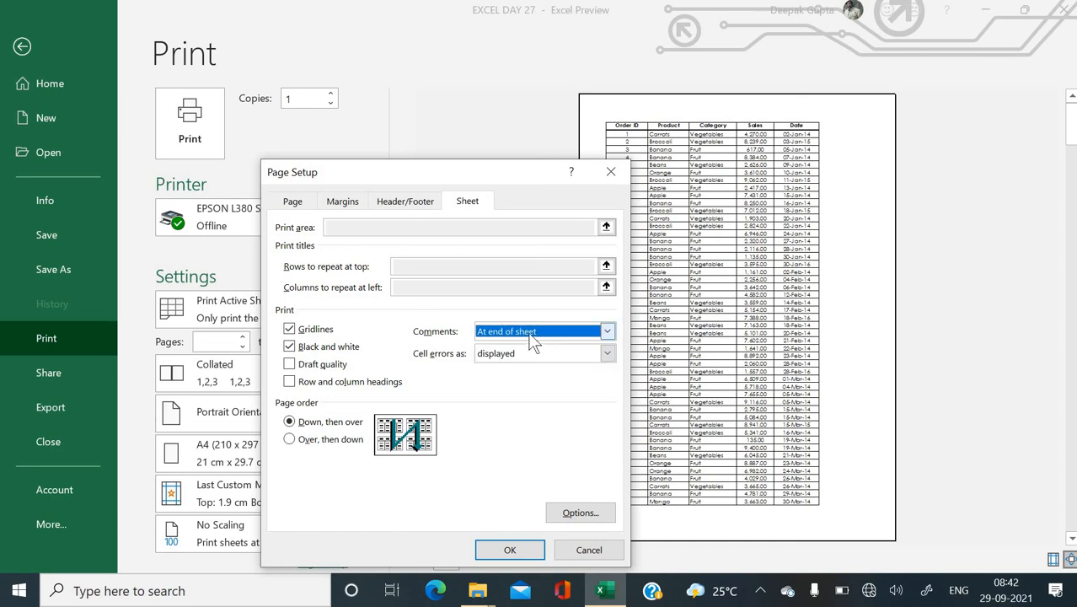
pyautogui.click(529, 334)
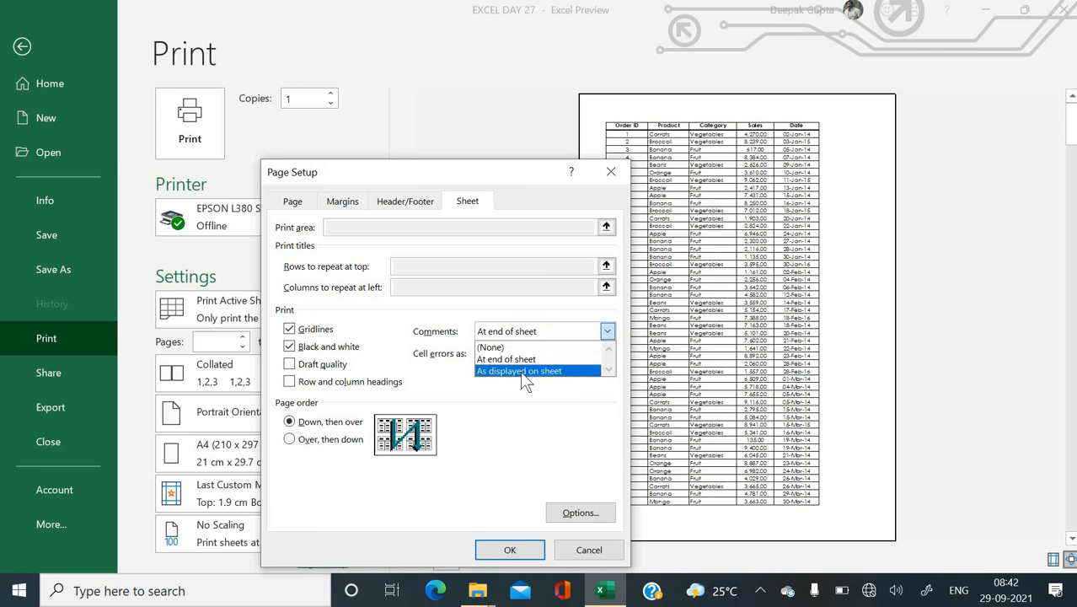
pyautogui.click(523, 372)
pyautogui.click(529, 341)
pyautogui.click(532, 347)
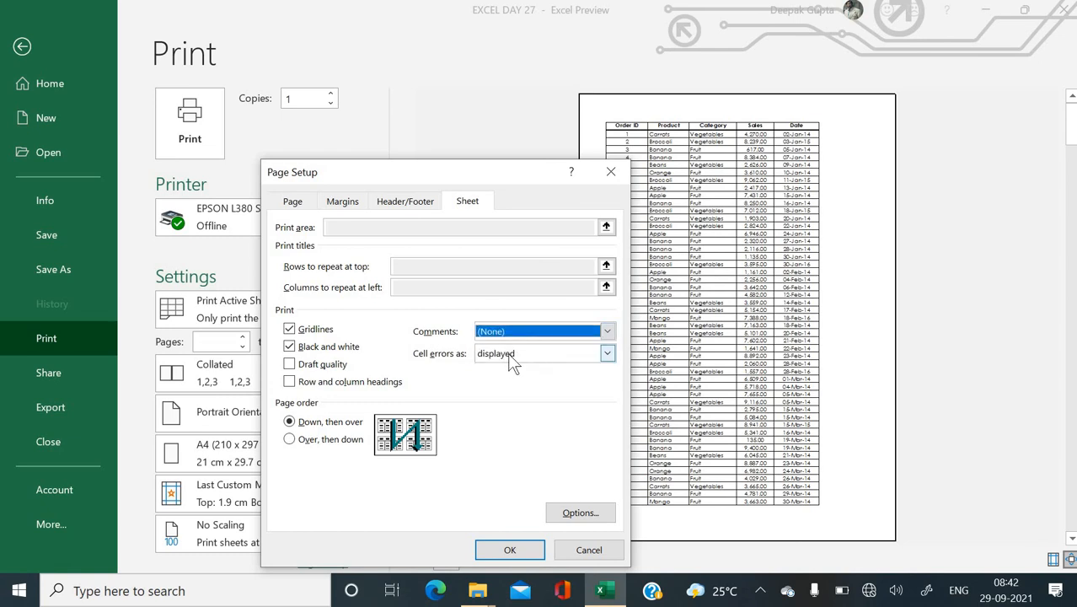
# Review the cell error printing choices, keep displayed, try the Over, then down page order, and cancel Page Setup
pyautogui.click(512, 357)
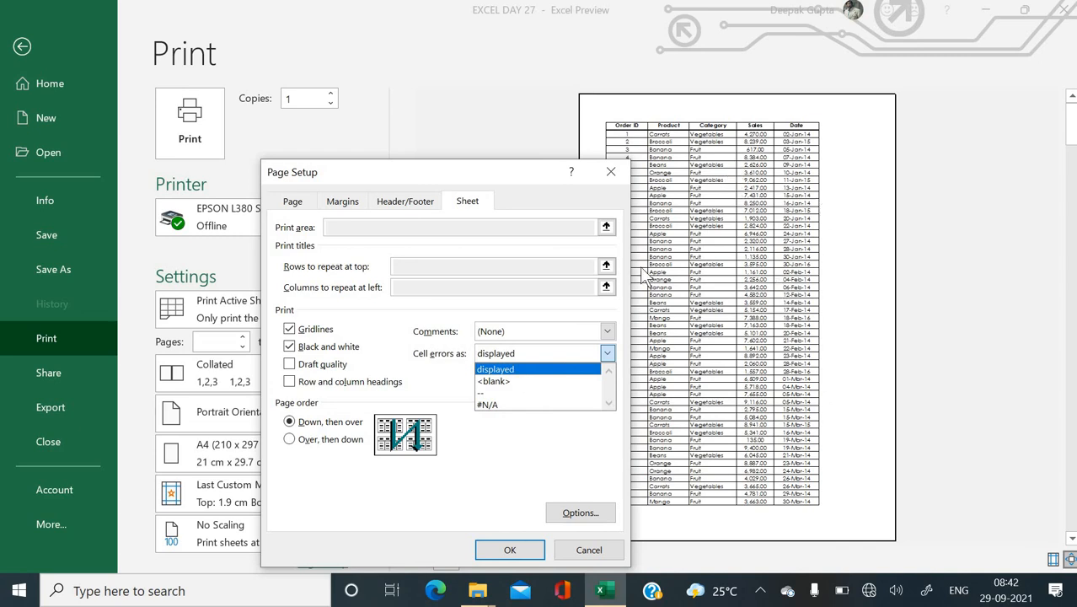
pyautogui.click(548, 369)
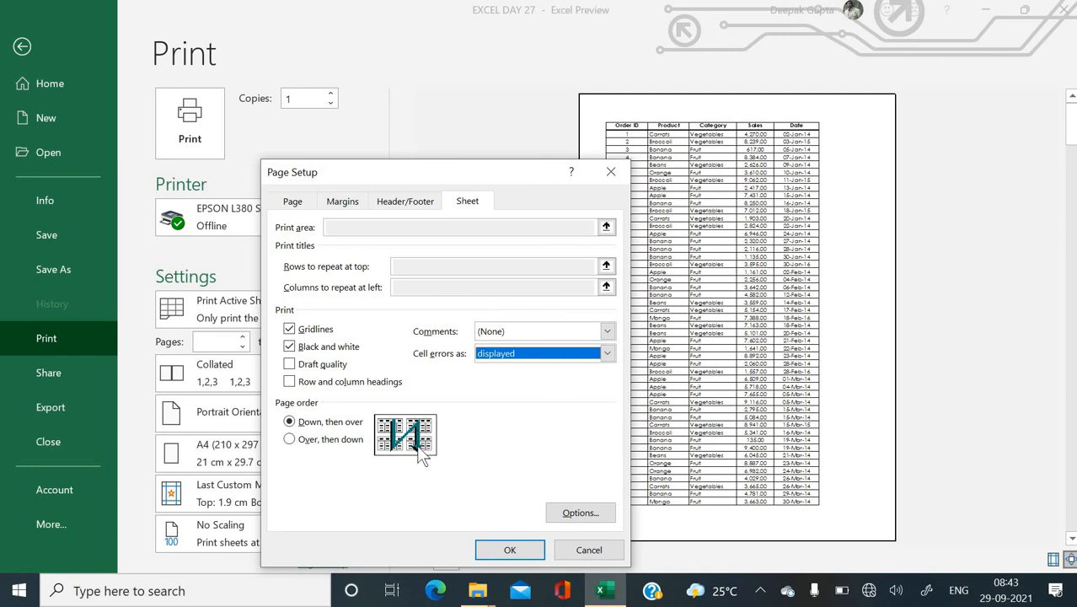
pyautogui.click(308, 441)
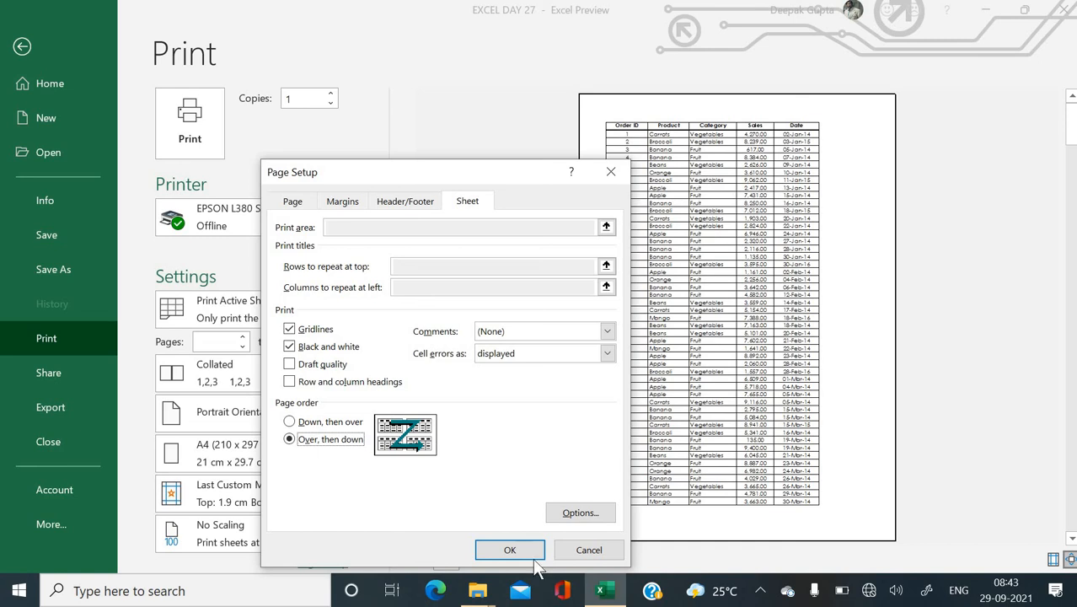
pyautogui.click(581, 550)
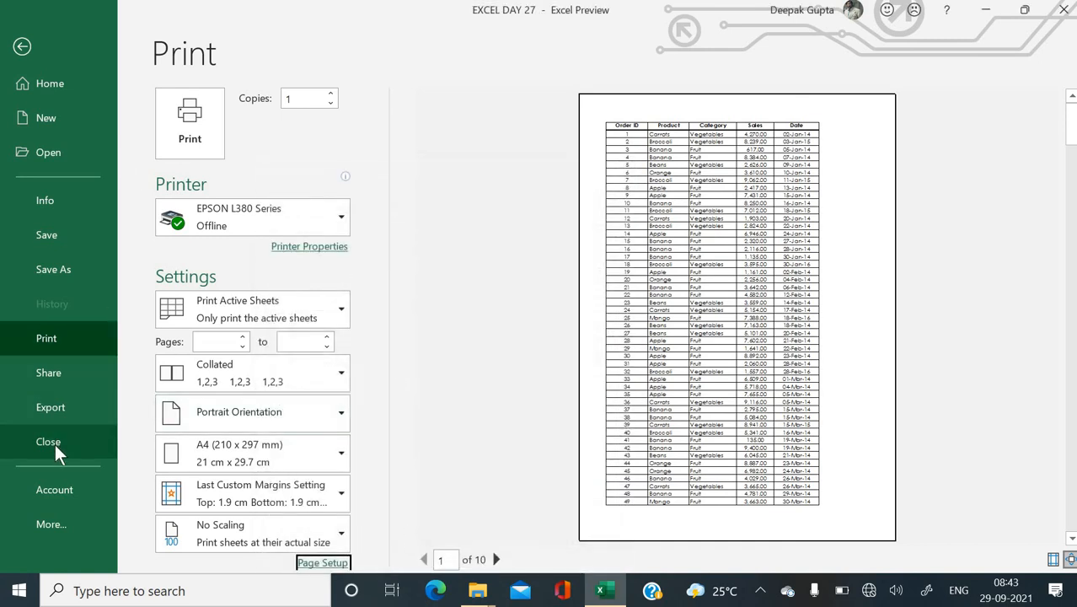
# Leave the print screen, switch to Sheet1, and open its print preview
pyautogui.press('Escape')
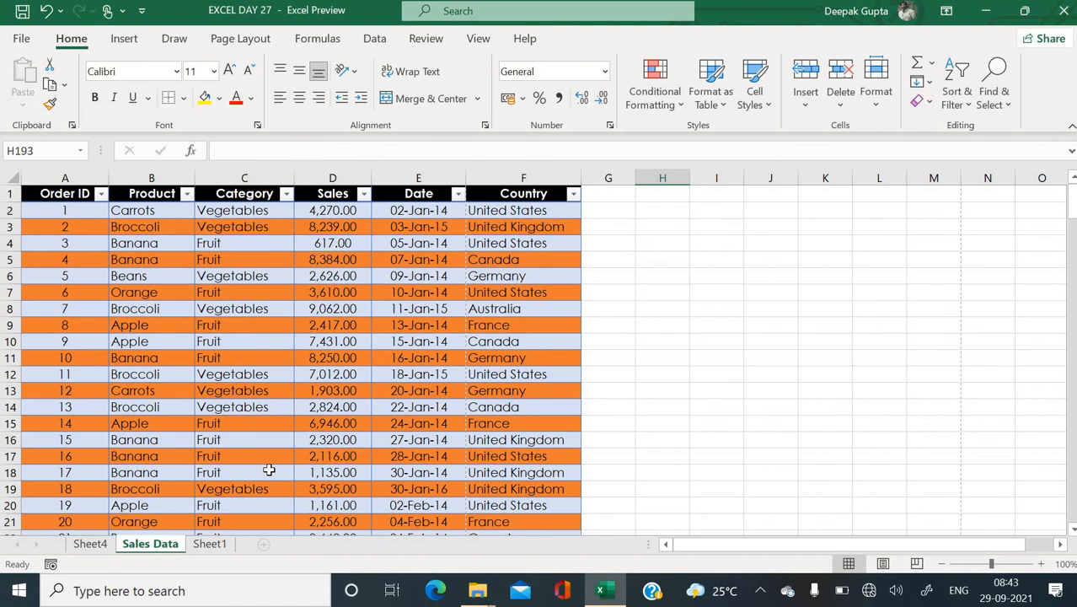
pyautogui.click(209, 543)
pyautogui.click(520, 308)
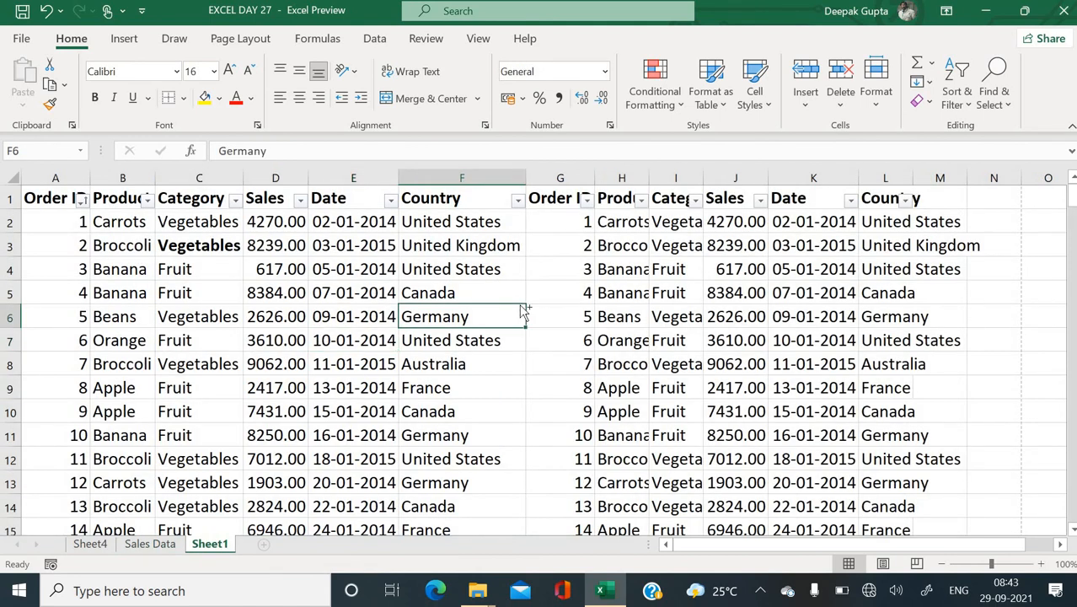
pyautogui.hotkey('ctrl', 'p')
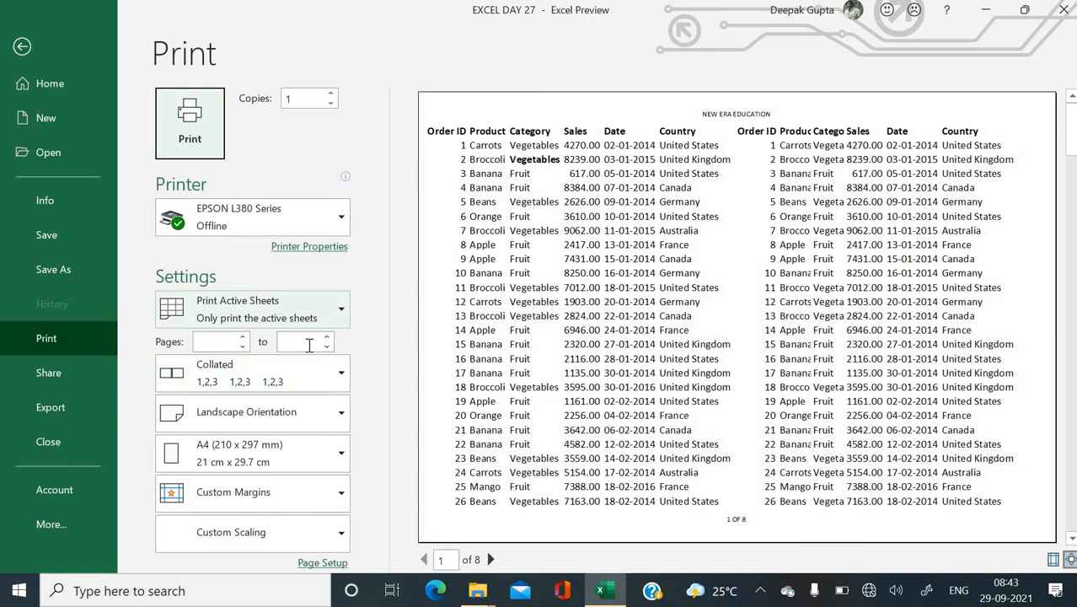
# In Page Setup, set the scaling to 100% of normal size, increase the left and right margins, and apply the changes
pyautogui.click(335, 564)
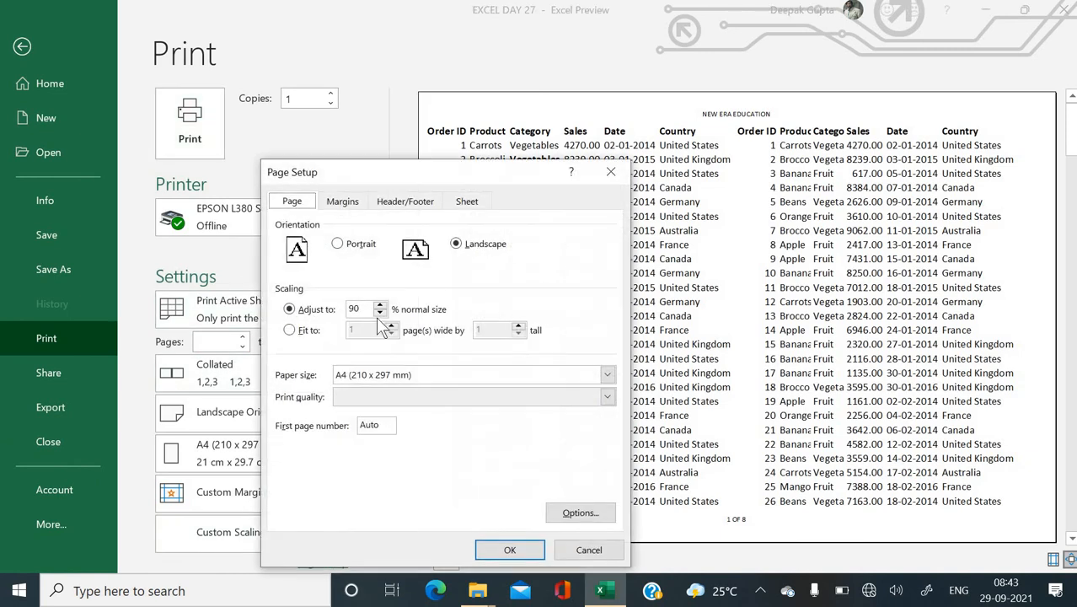
pyautogui.click(380, 304)
pyautogui.click(345, 202)
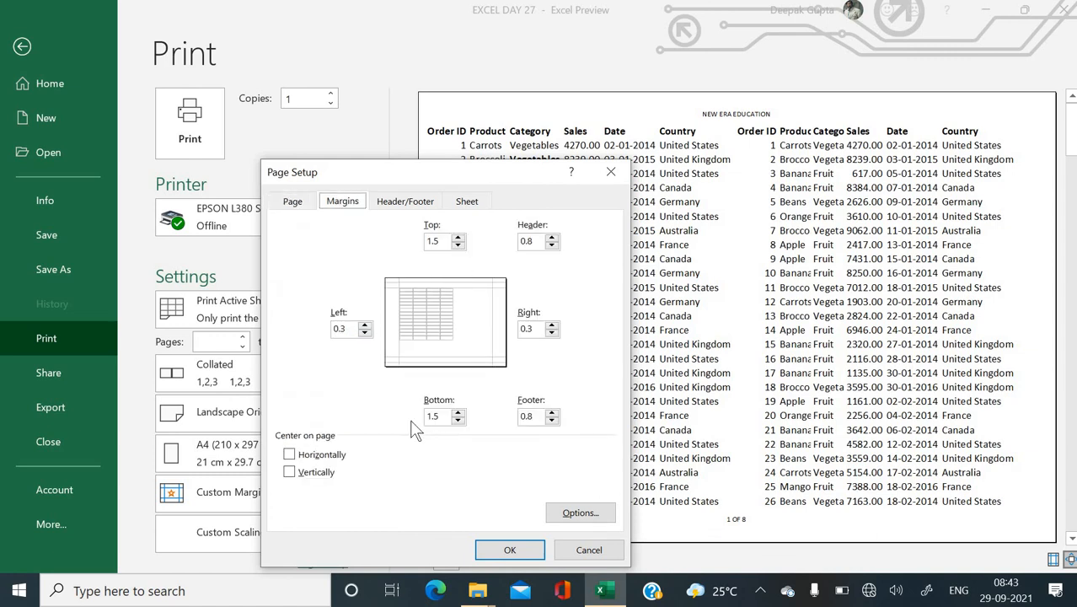
pyautogui.click(365, 324)
pyautogui.click(365, 325)
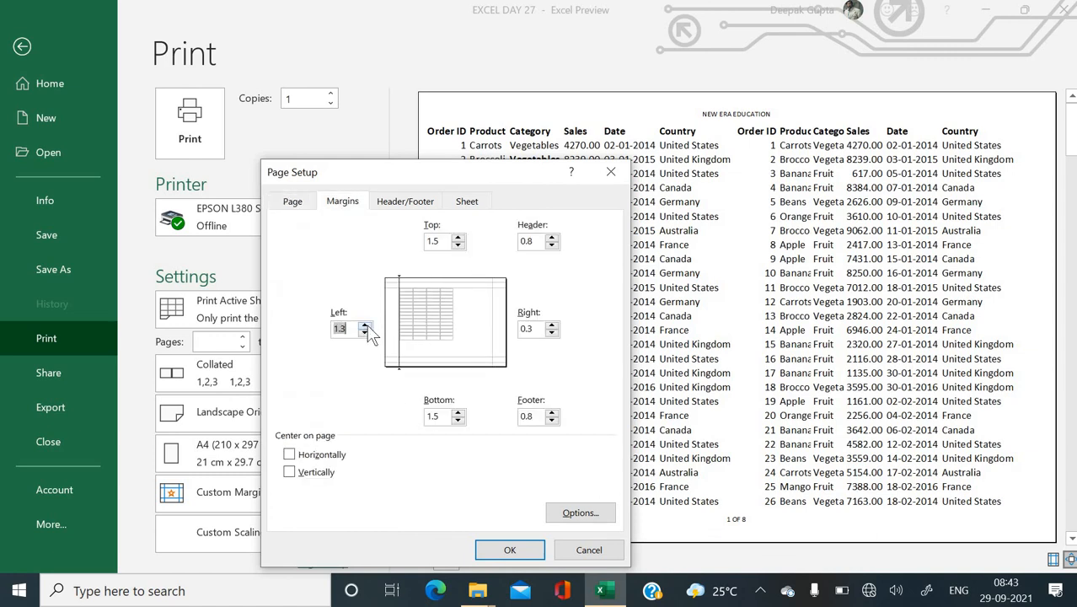
pyautogui.click(365, 331)
pyautogui.click(553, 325)
pyautogui.click(553, 325)
pyautogui.click(509, 549)
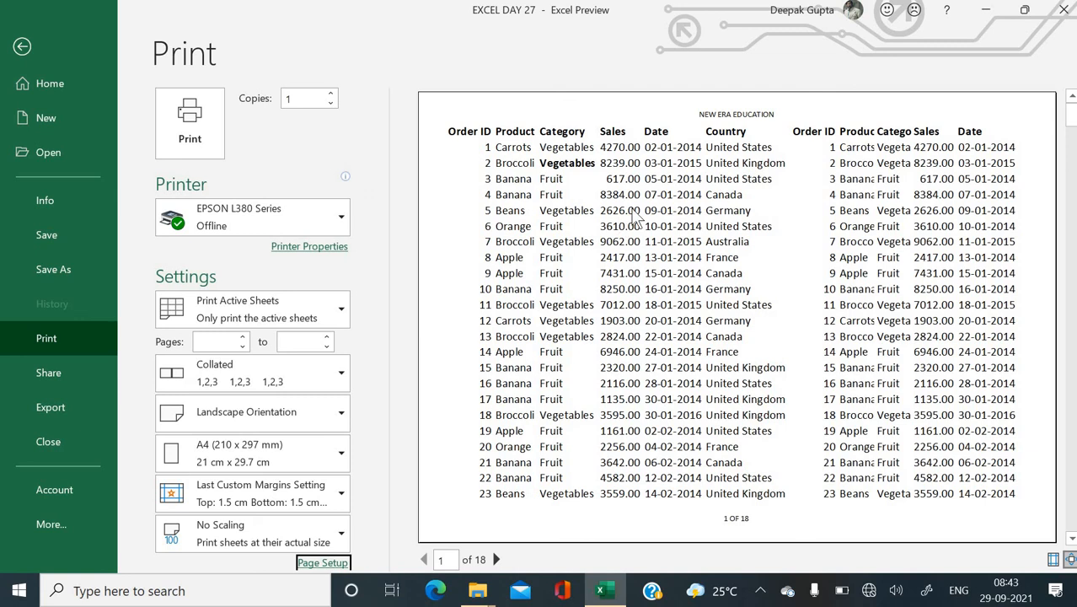
# Return to Sheet1, zoom out to 85%, and examine how the two side-by-side data blocks fall across the page break
pyautogui.press('Escape')
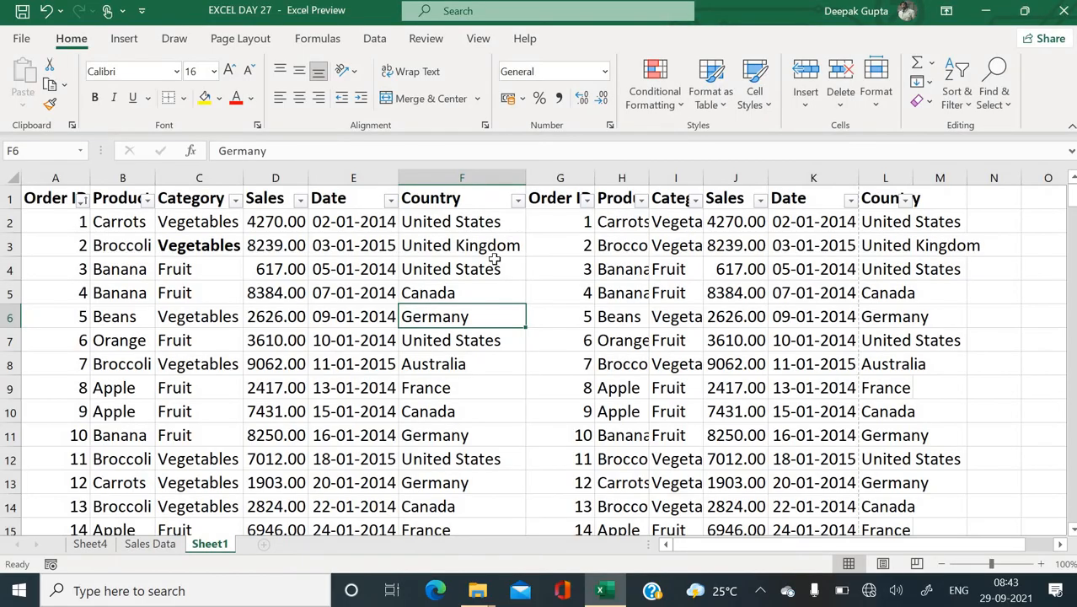
pyautogui.click(583, 308)
pyautogui.scroll(-1, 583, 308)
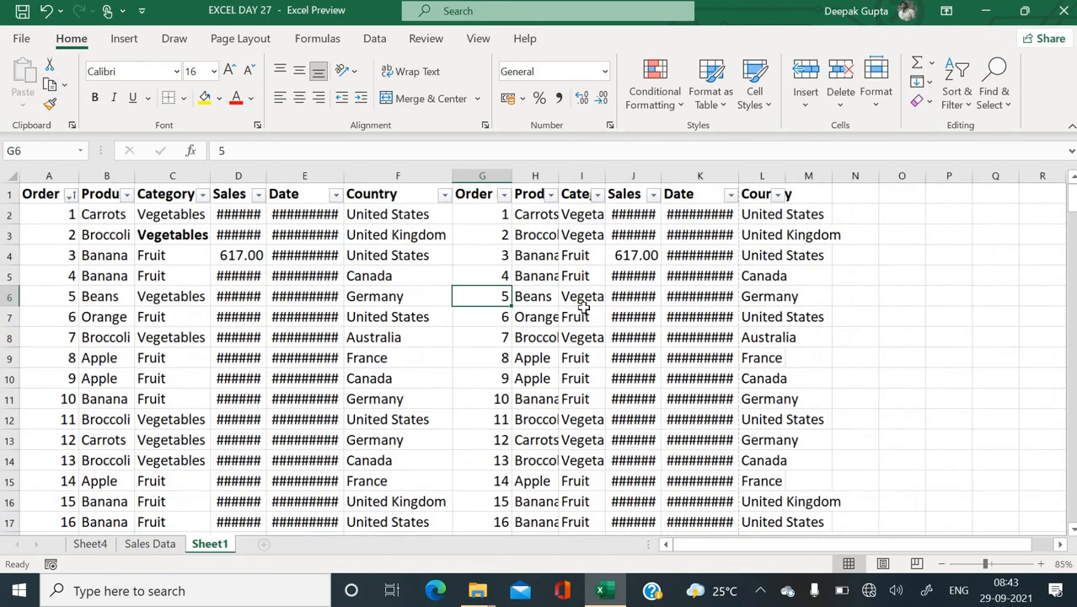
pyautogui.click(385, 335)
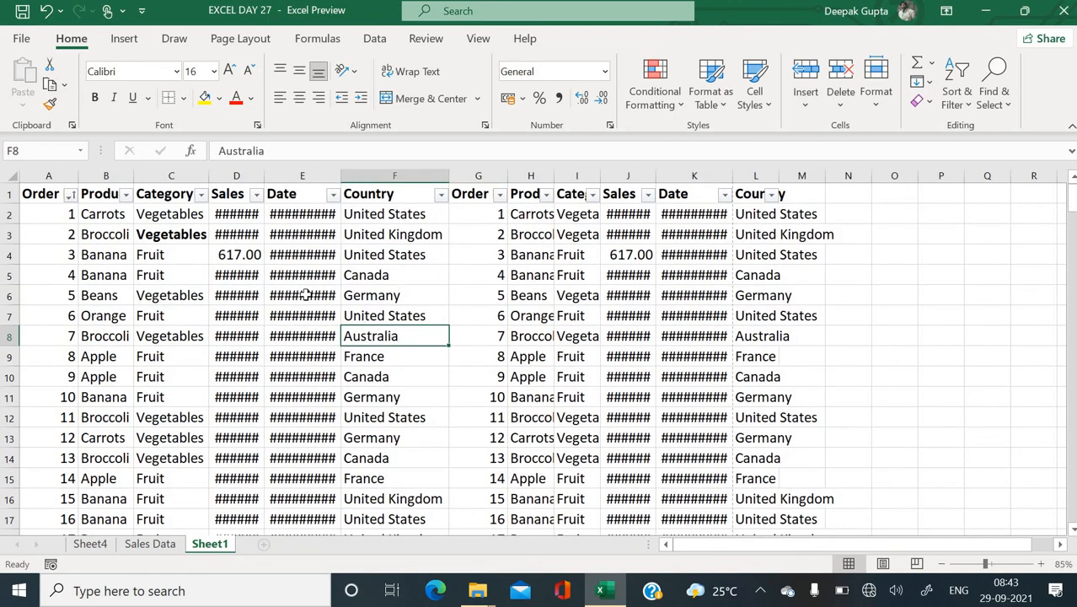
pyautogui.click(306, 295)
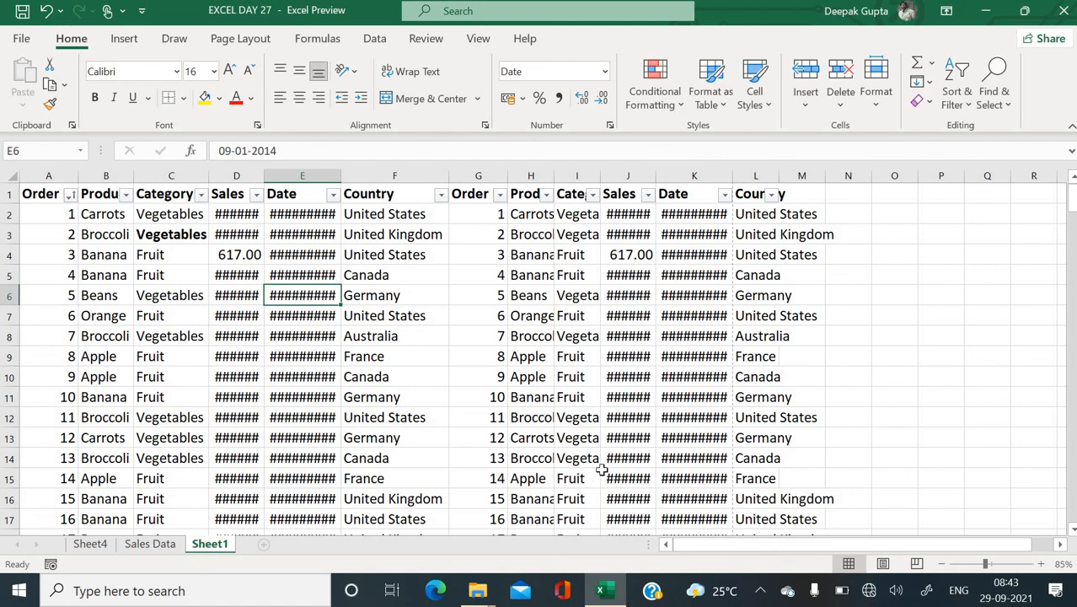
pyautogui.moveTo(51, 192); pyautogui.dragTo(418, 480)
pyautogui.click(627, 274)
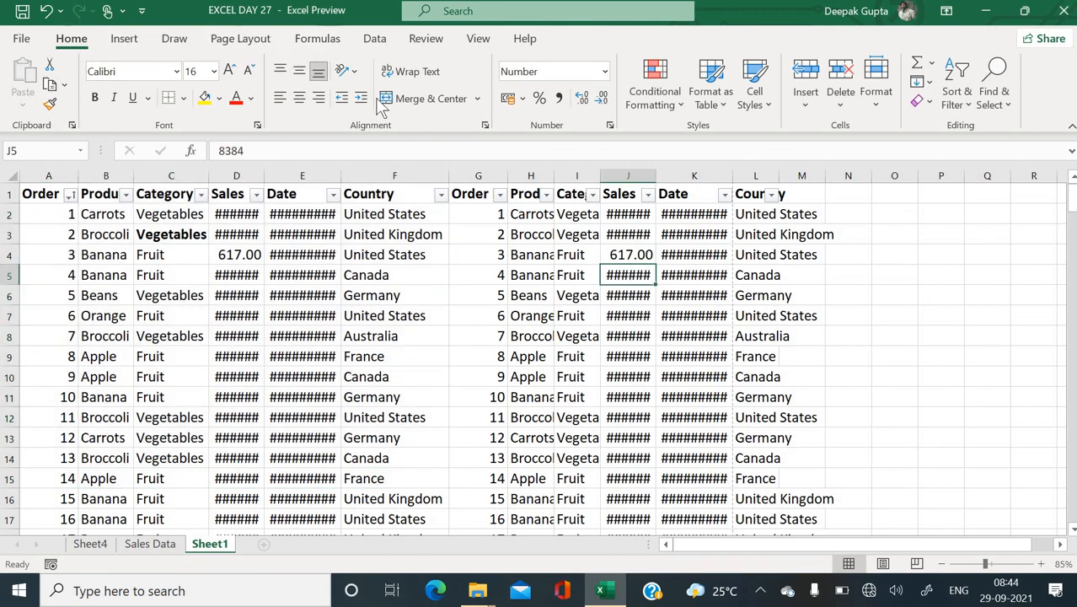
# Review the page order in Page Setup's sheet options from the print screen, close it with OK, and return to the worksheet
pyautogui.hotkey('ctrl', 'p')
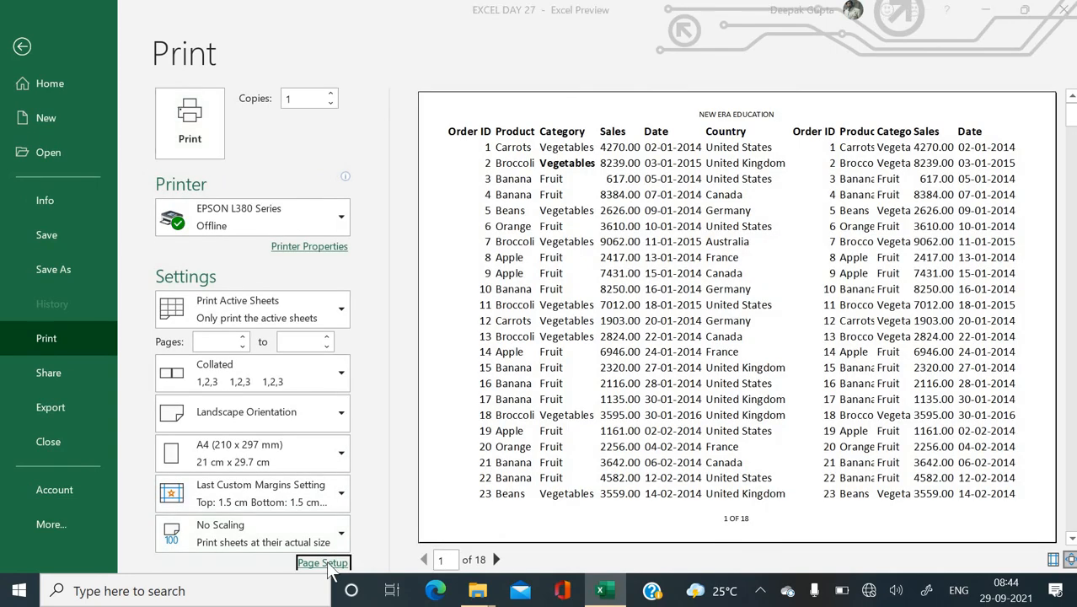
pyautogui.click(321, 563)
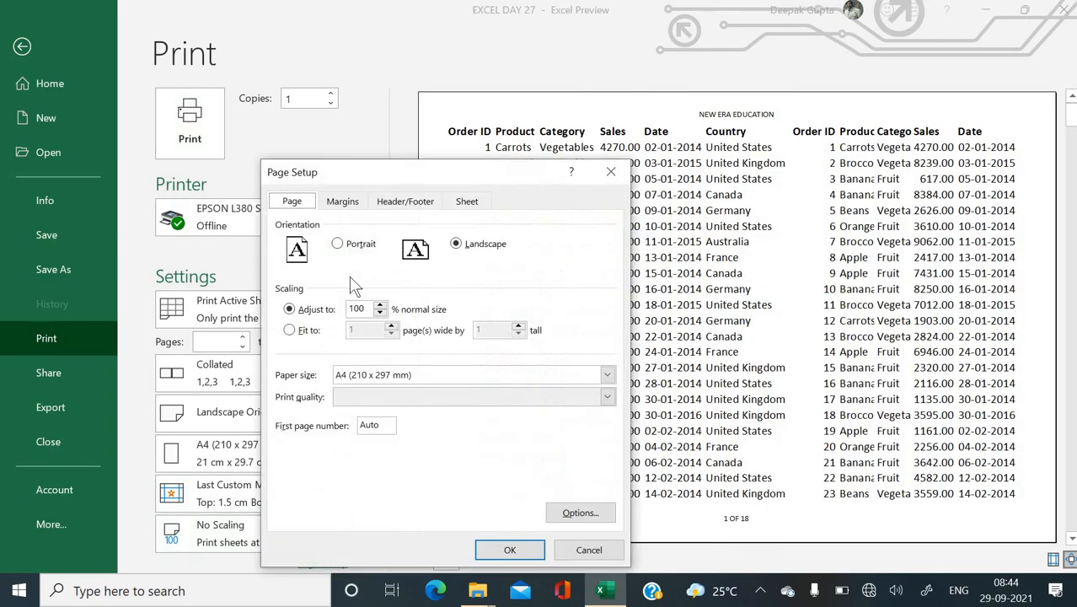
pyautogui.click(469, 204)
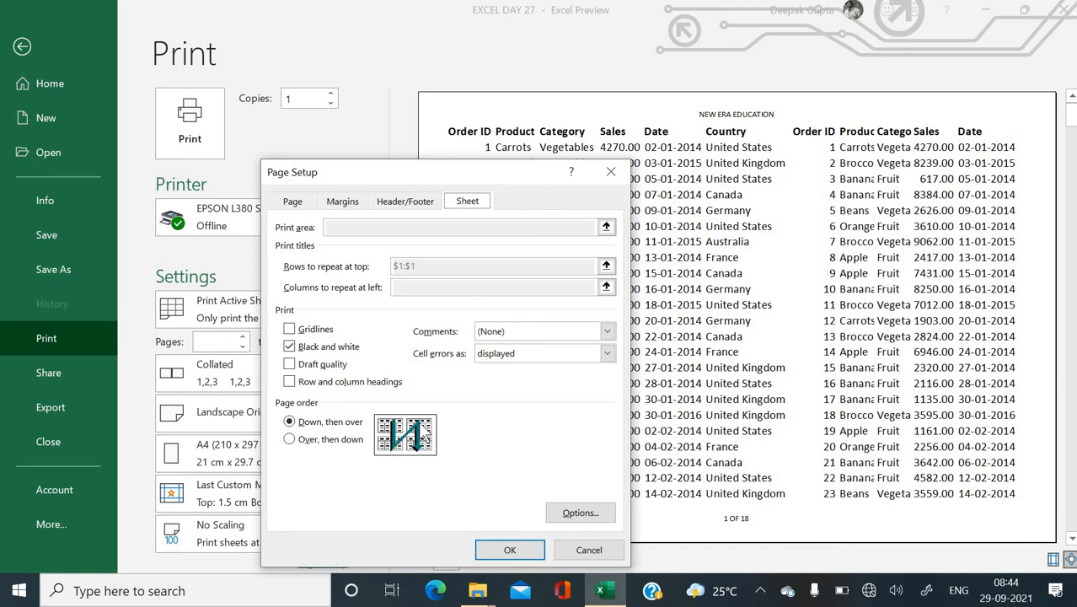
pyautogui.click(503, 549)
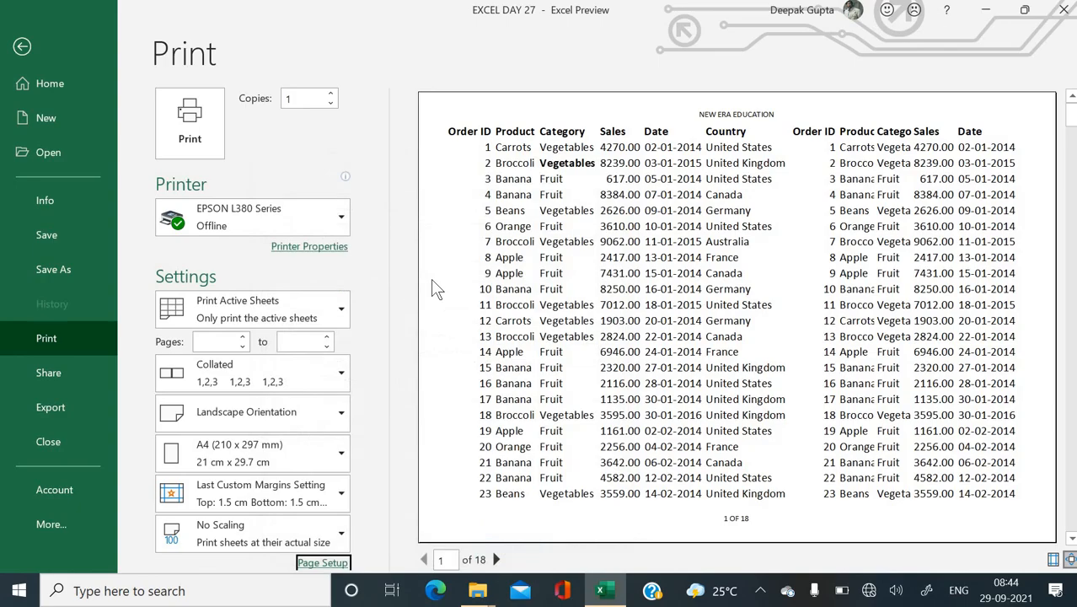
pyautogui.press('Escape')
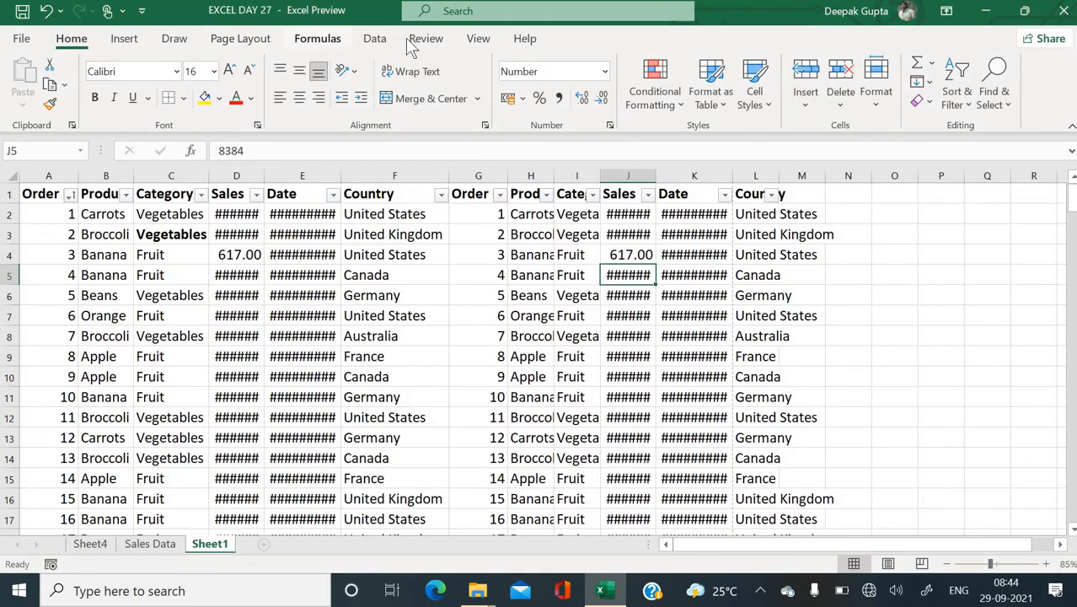
# Show Sheet1 in Page Break Preview and examine the page numbering down the data
pyautogui.click(478, 39)
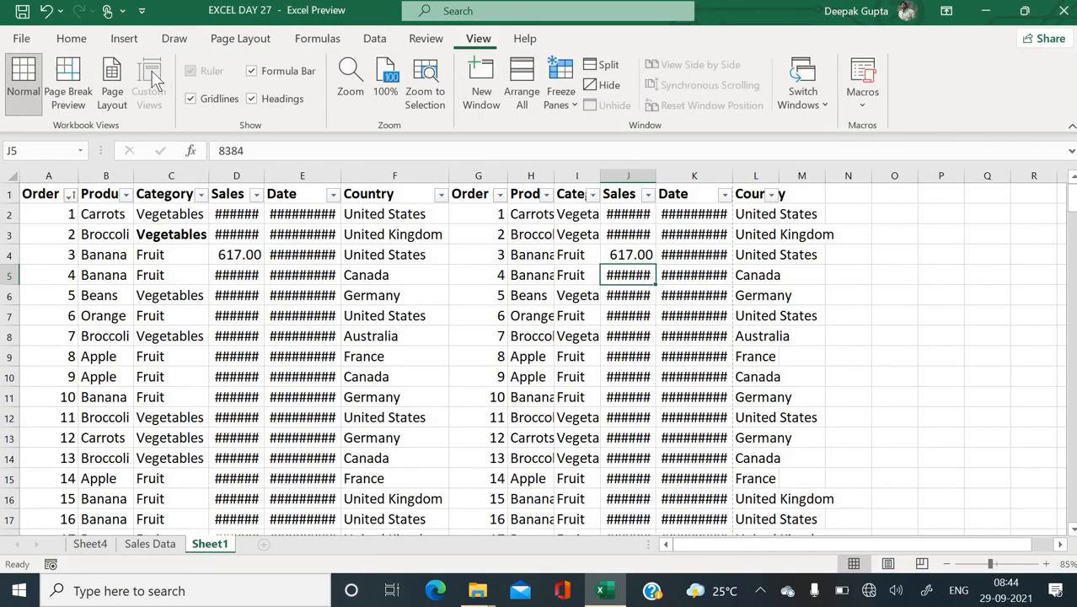
pyautogui.click(74, 94)
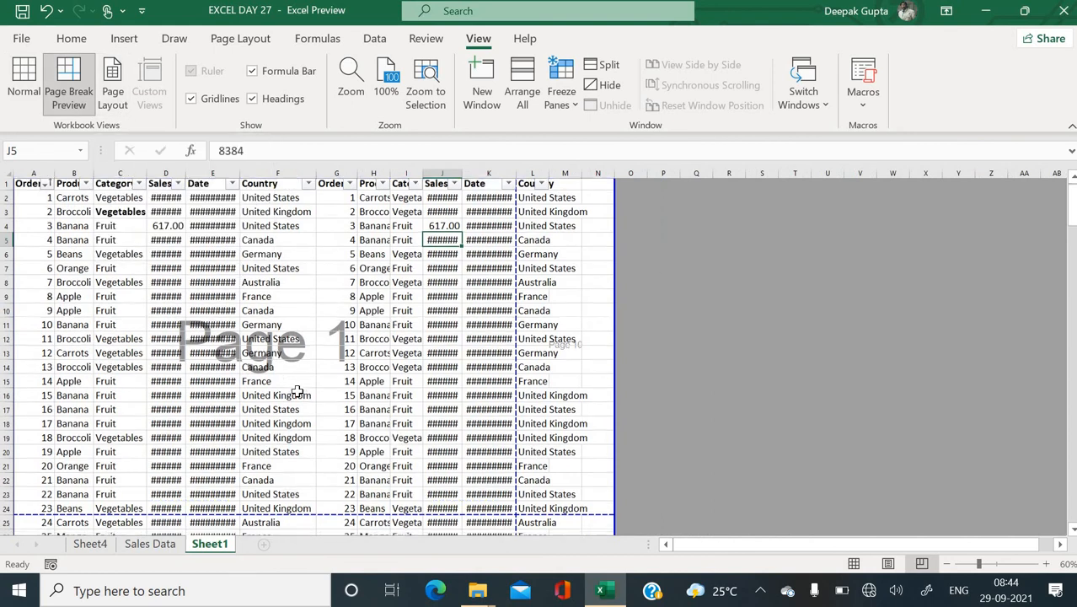
pyautogui.scroll(-11, 296, 391)
pyautogui.scroll(-13, 296, 391)
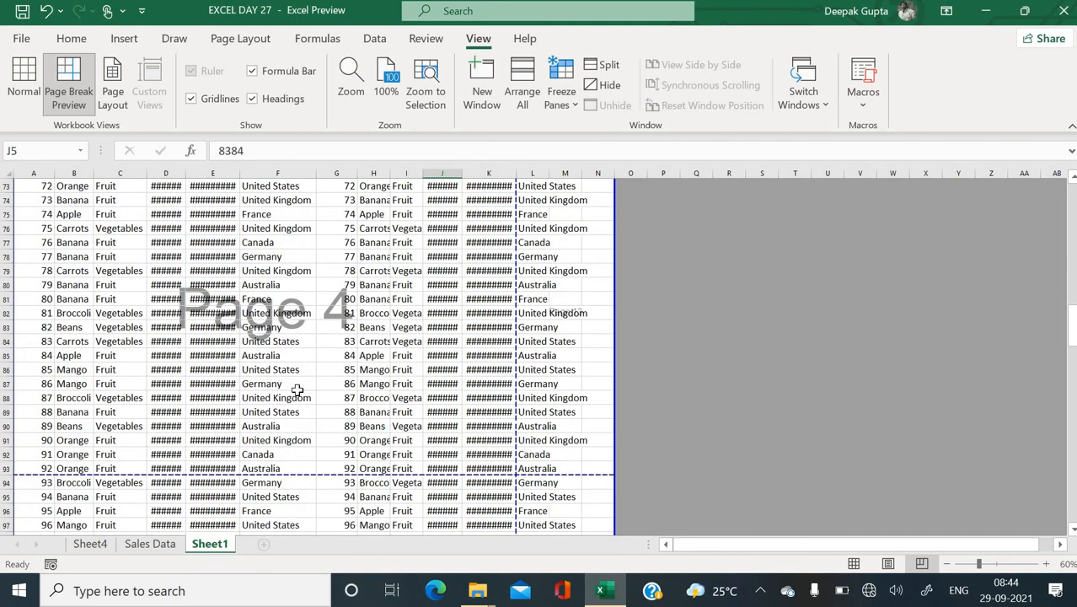
pyautogui.scroll(20, 296, 391)
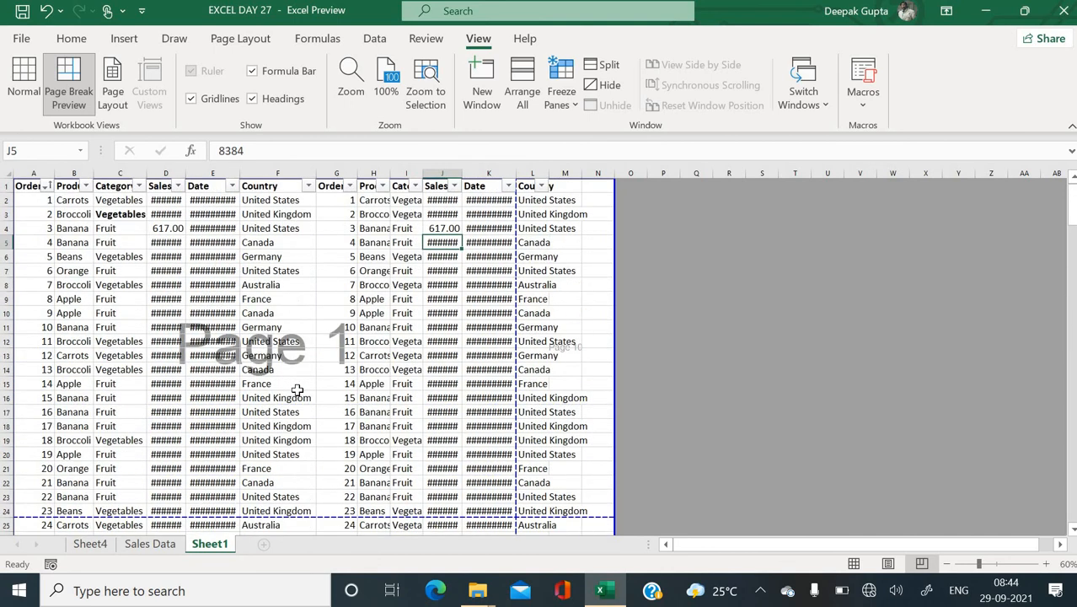
pyautogui.click(366, 338)
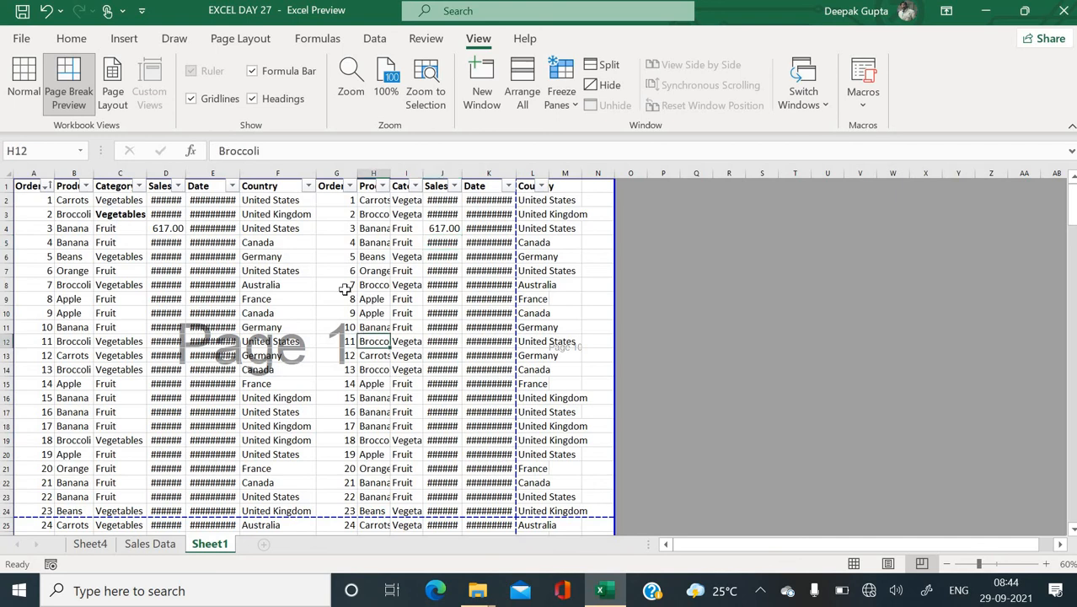
# Restore Normal view and widen Country column F so the second data block falls entirely beyond the vertical page break
pyautogui.click(36, 83)
pyautogui.click(691, 375)
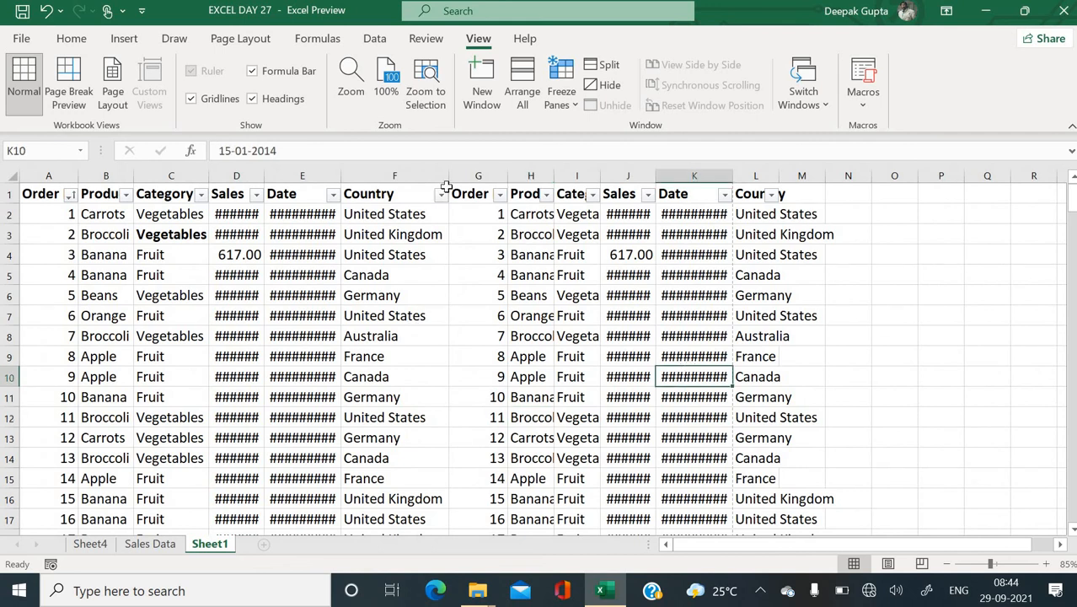
pyautogui.moveTo(450, 179); pyautogui.dragTo(741, 182)
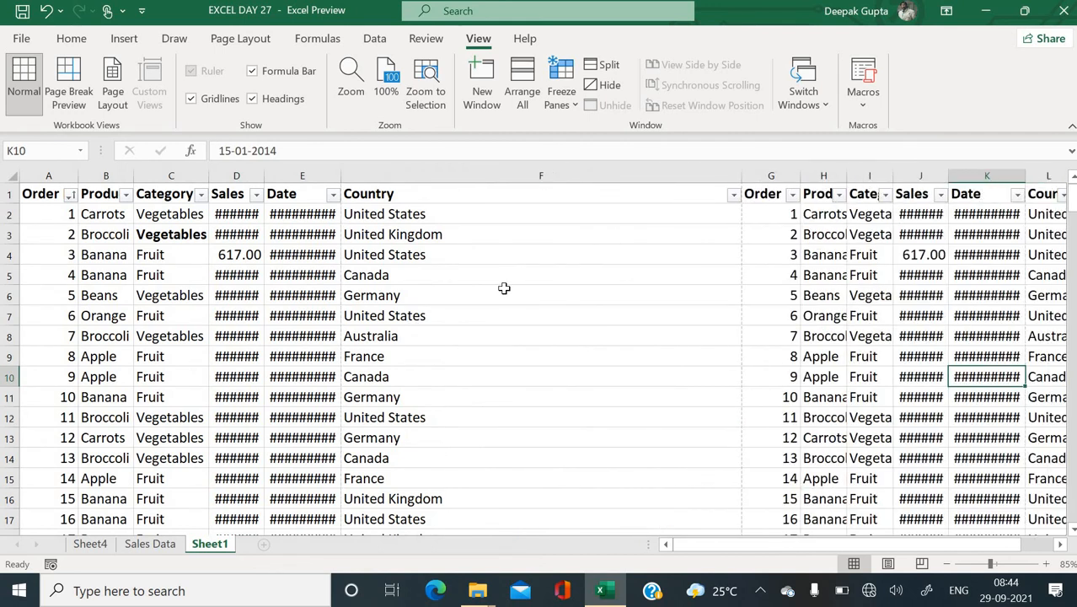
pyautogui.click(502, 295)
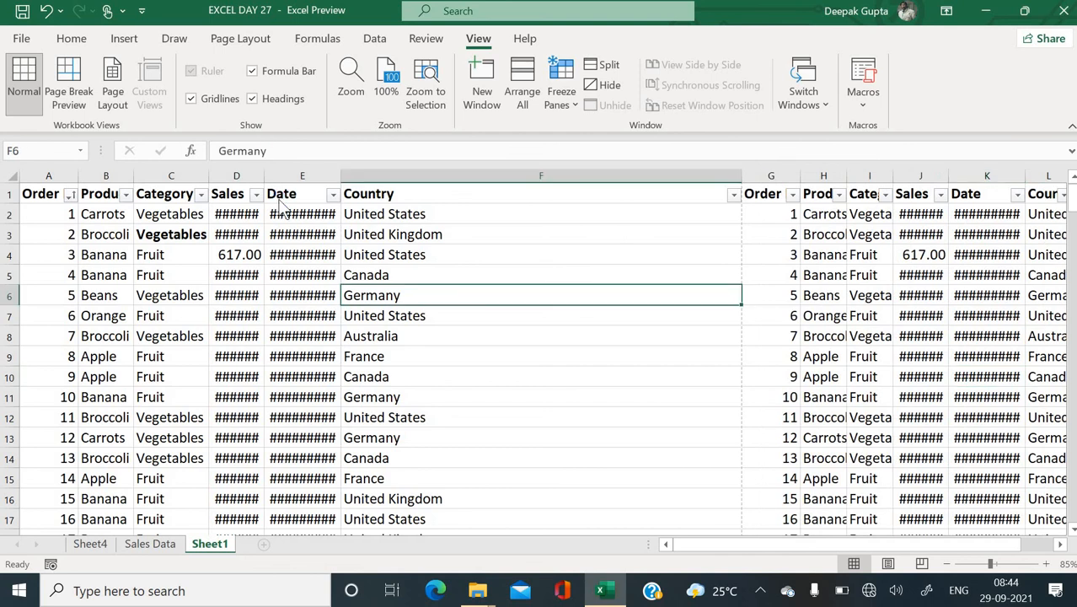
# Briefly open the print preview, switch to Page Break Preview, and examine the page numbering order in both data blocks
pyautogui.hotkey('ctrl', 'p')
pyautogui.press('Escape')
pyautogui.click(68, 91)
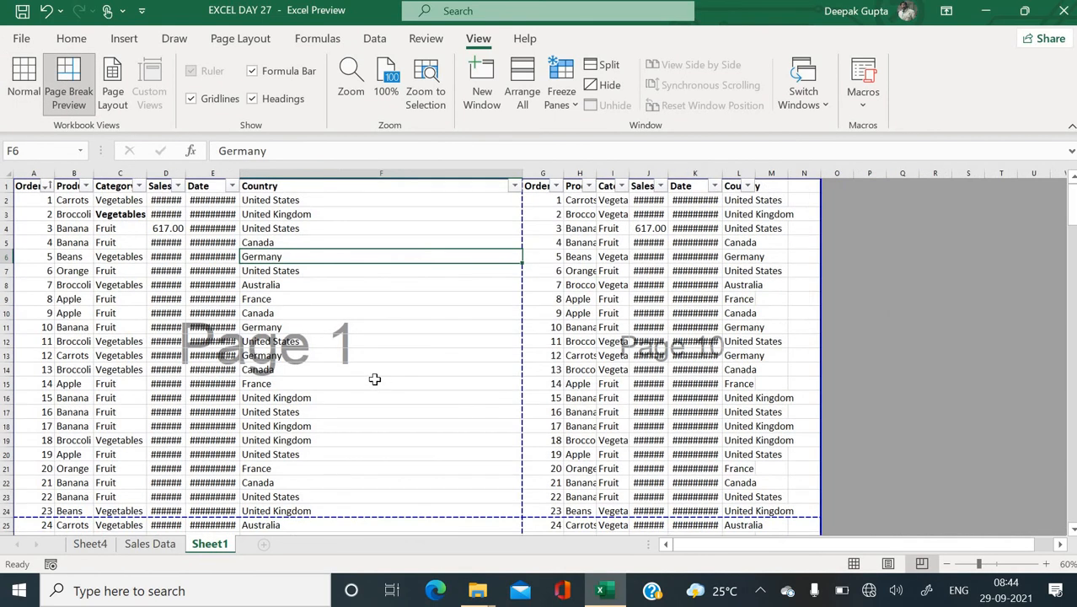
pyautogui.scroll(-13, 285, 357)
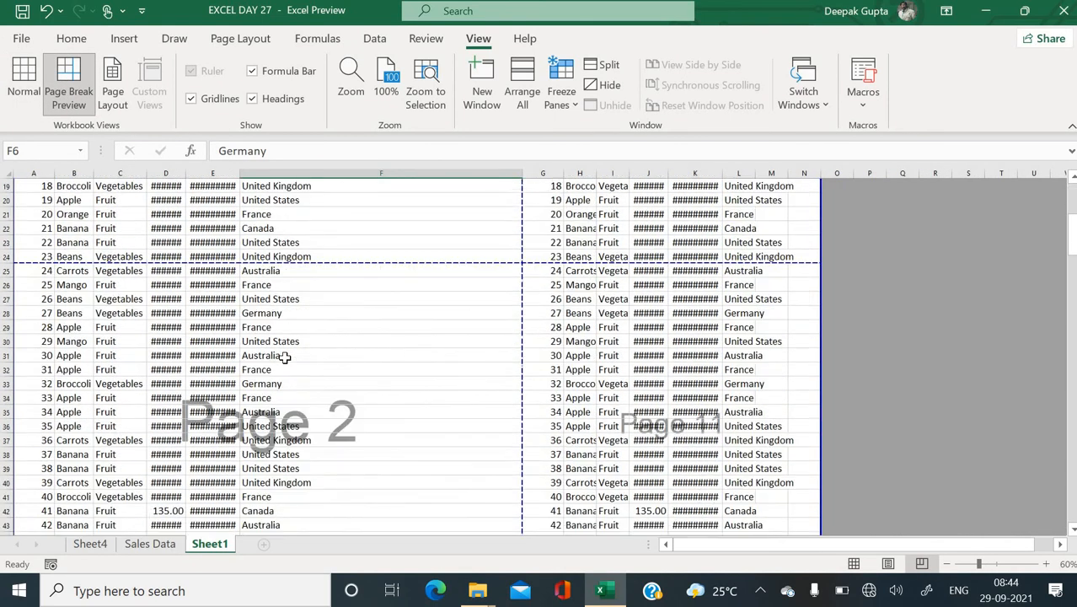
pyautogui.scroll(-15, 286, 357)
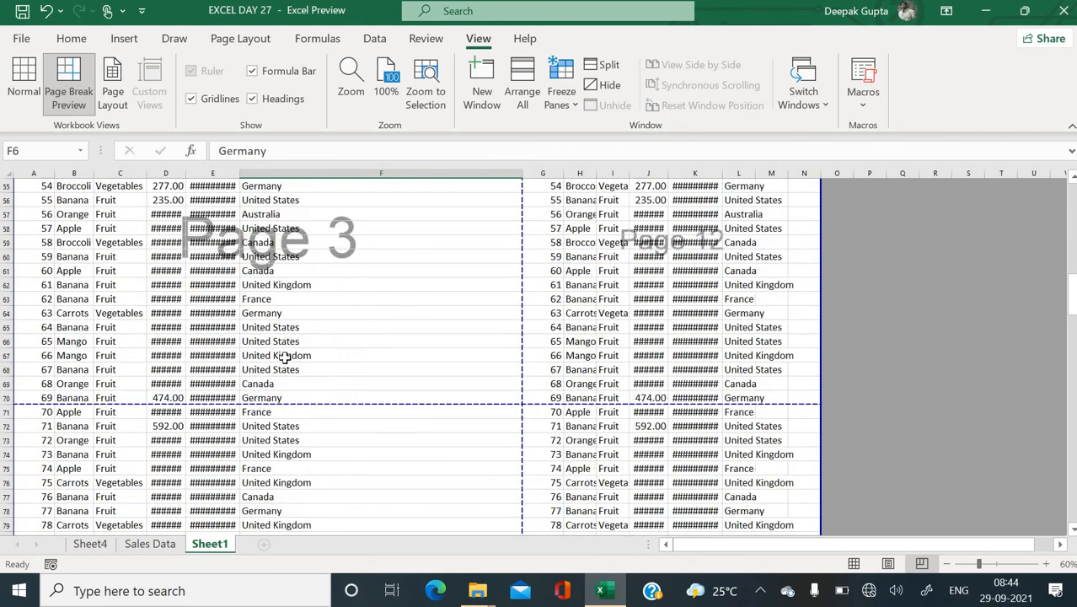
pyautogui.scroll(-20, 286, 357)
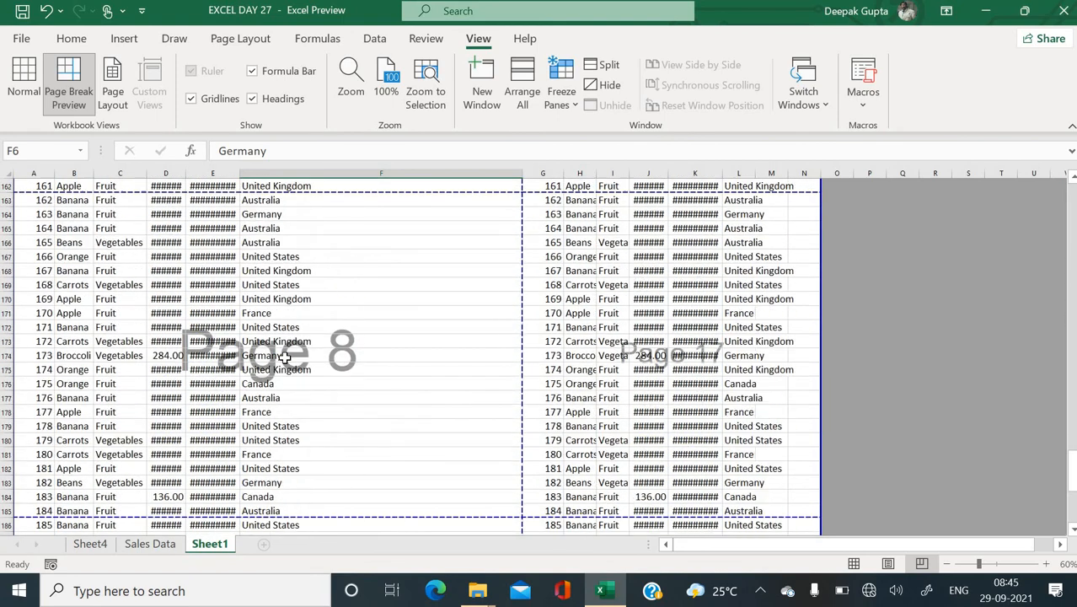
pyautogui.scroll(-2, 286, 357)
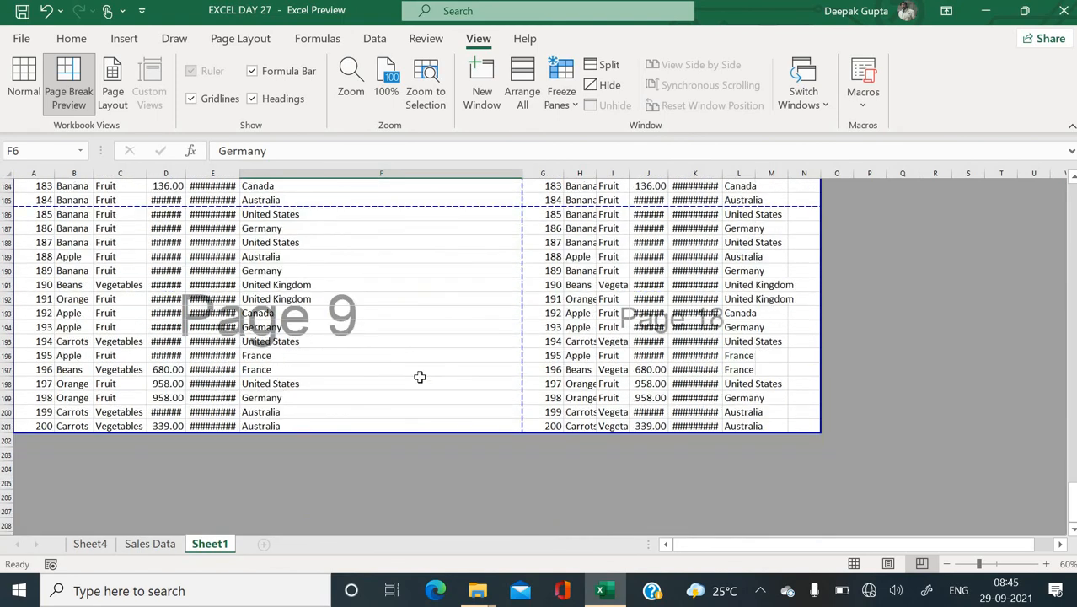
pyautogui.scroll(20, 419, 377)
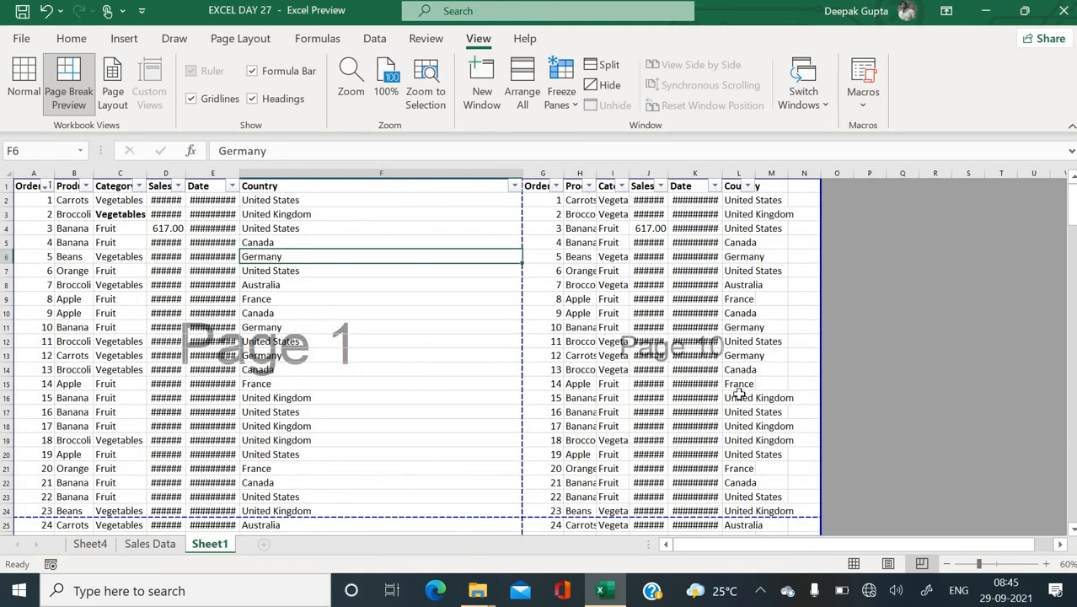
pyautogui.scroll(-4, 738, 393)
pyautogui.scroll(-3, 675, 492)
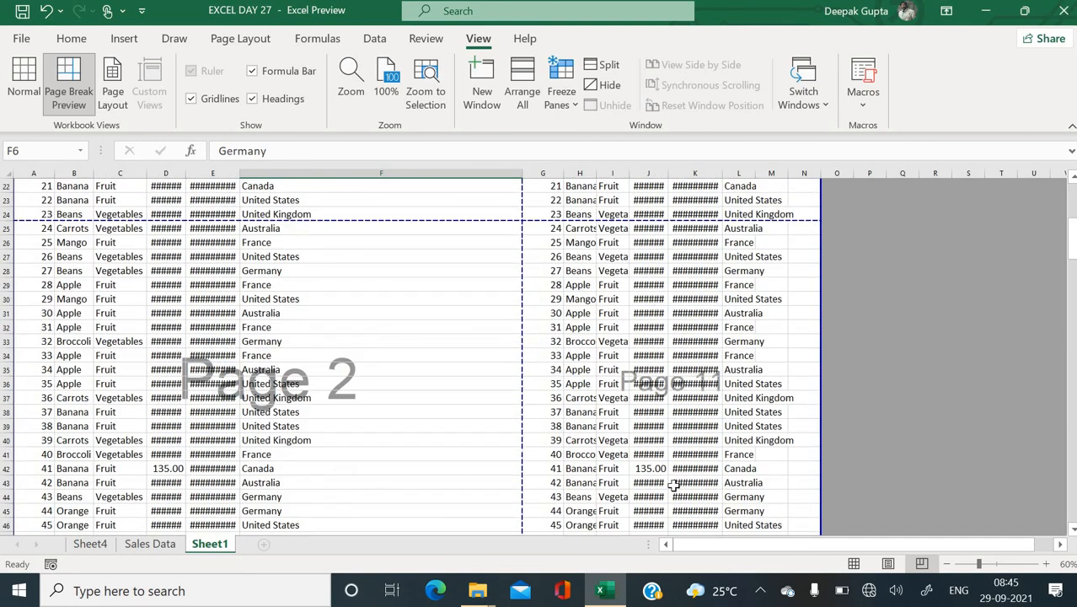
pyautogui.scroll(-3, 677, 480)
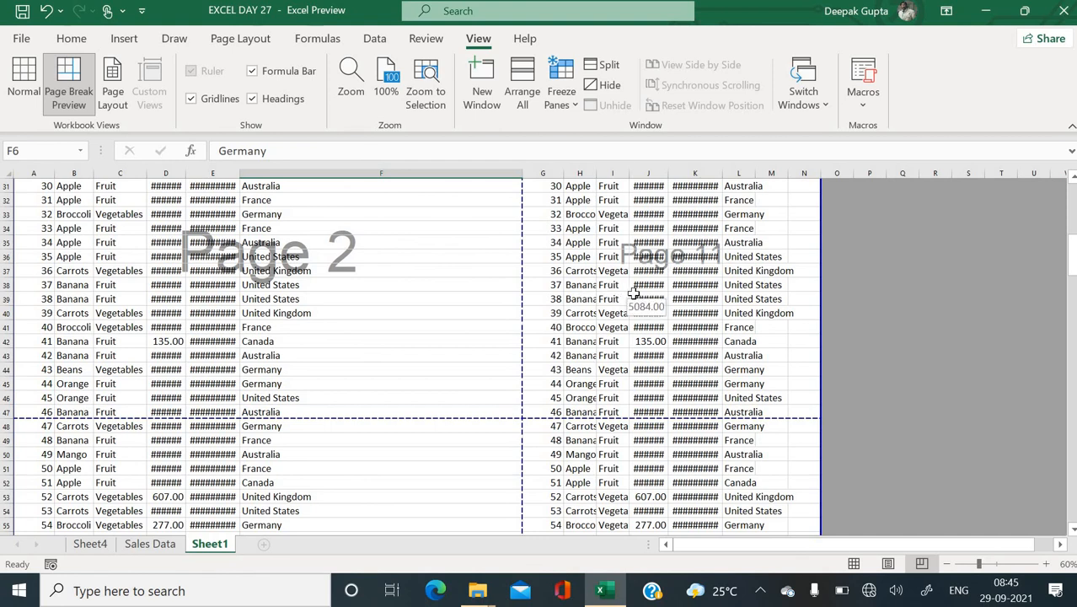
# Set Sheet1's page order to Over, then down in Page Setup, apply it, and check the new page numbering
pyautogui.click(229, 40)
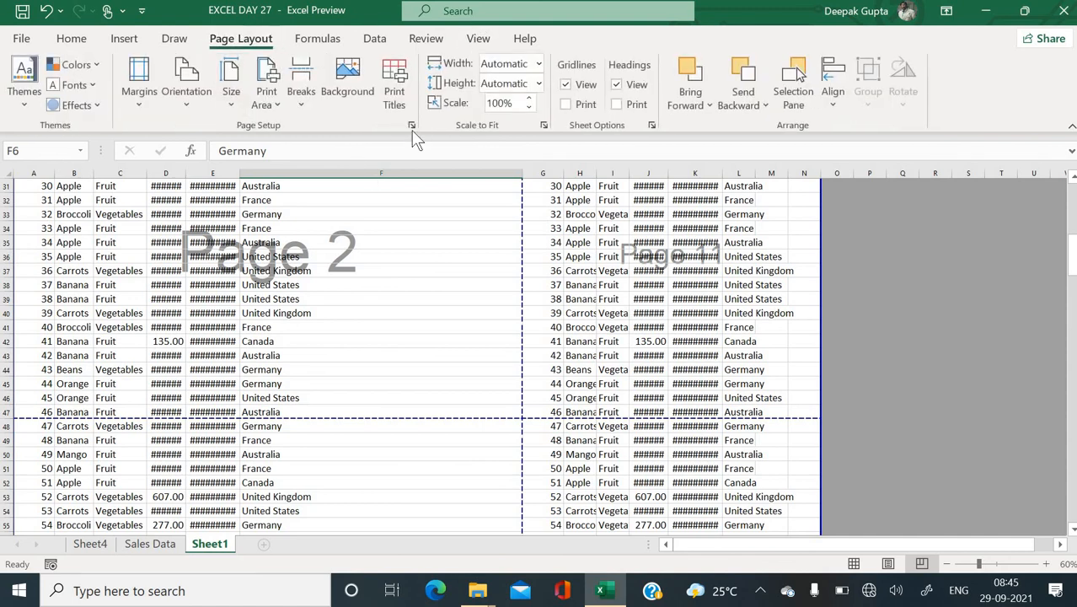
pyautogui.click(411, 125)
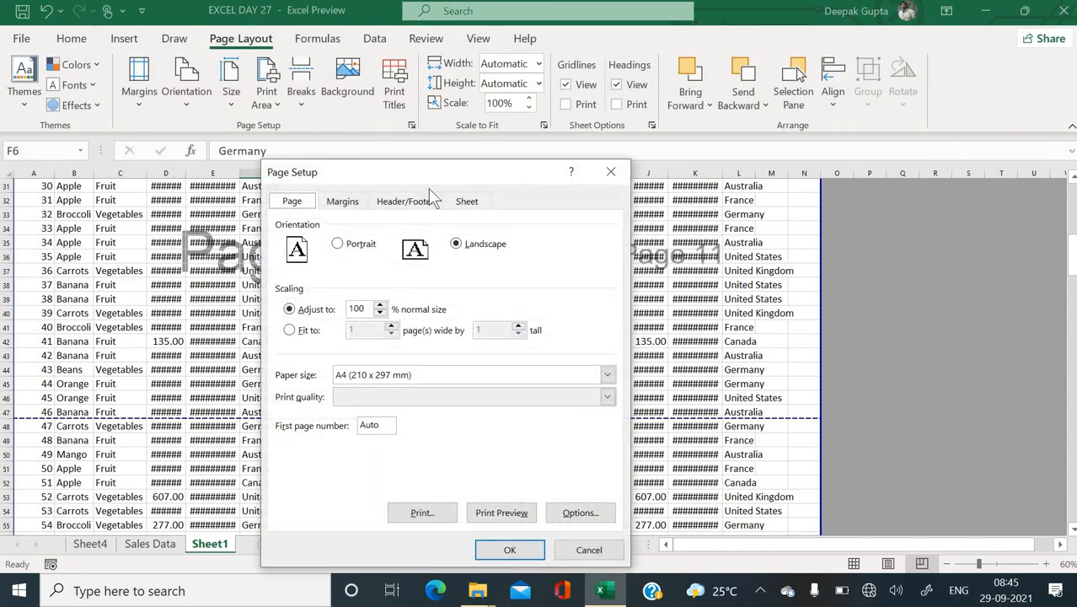
pyautogui.click(466, 202)
pyautogui.click(335, 439)
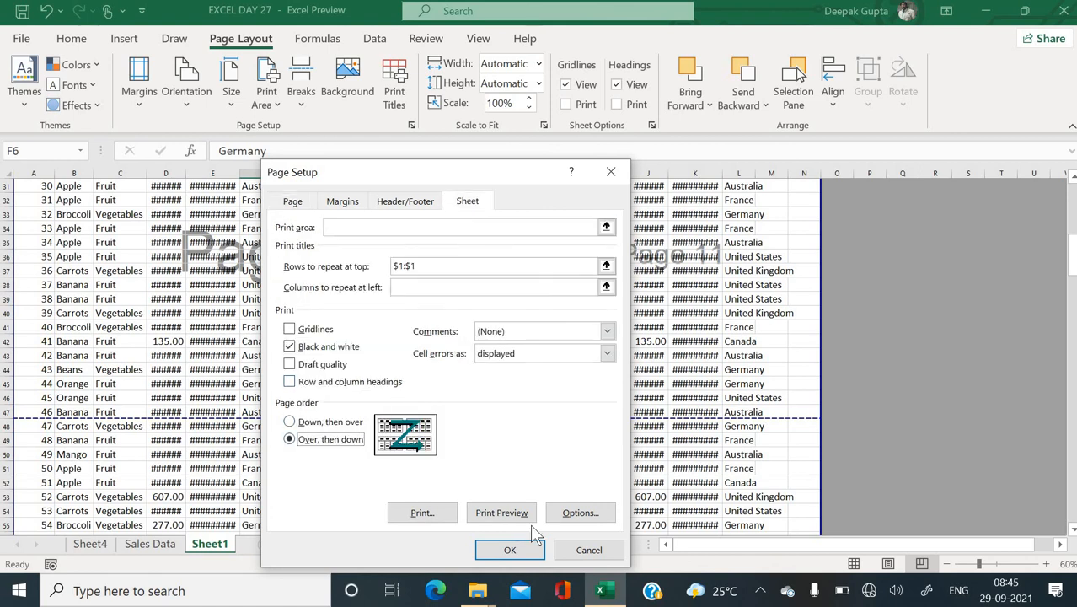
pyautogui.click(524, 554)
pyautogui.scroll(10, 348, 310)
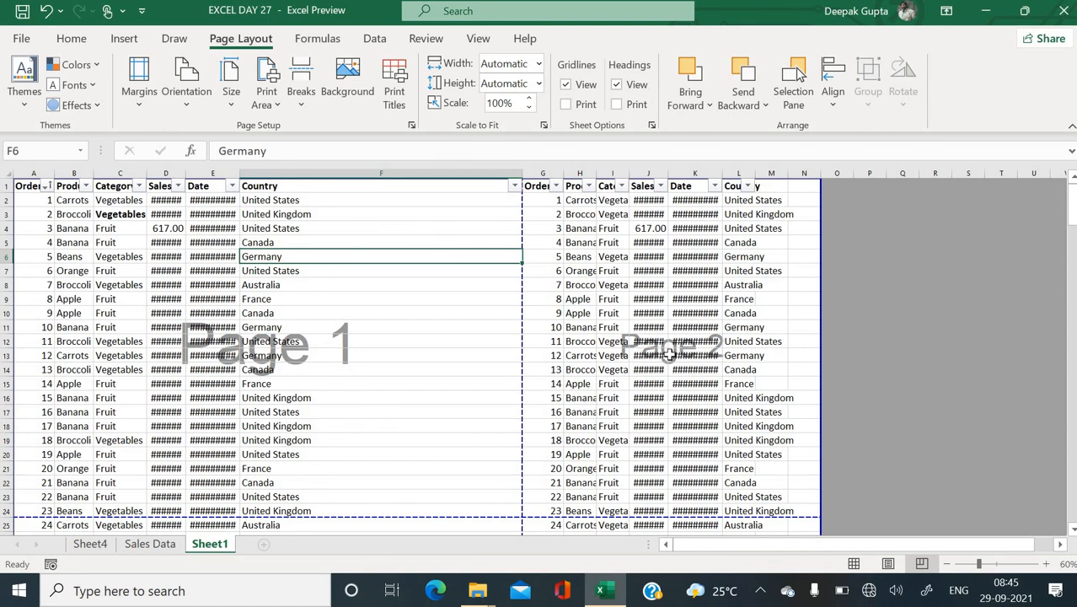
pyautogui.scroll(-8, 668, 354)
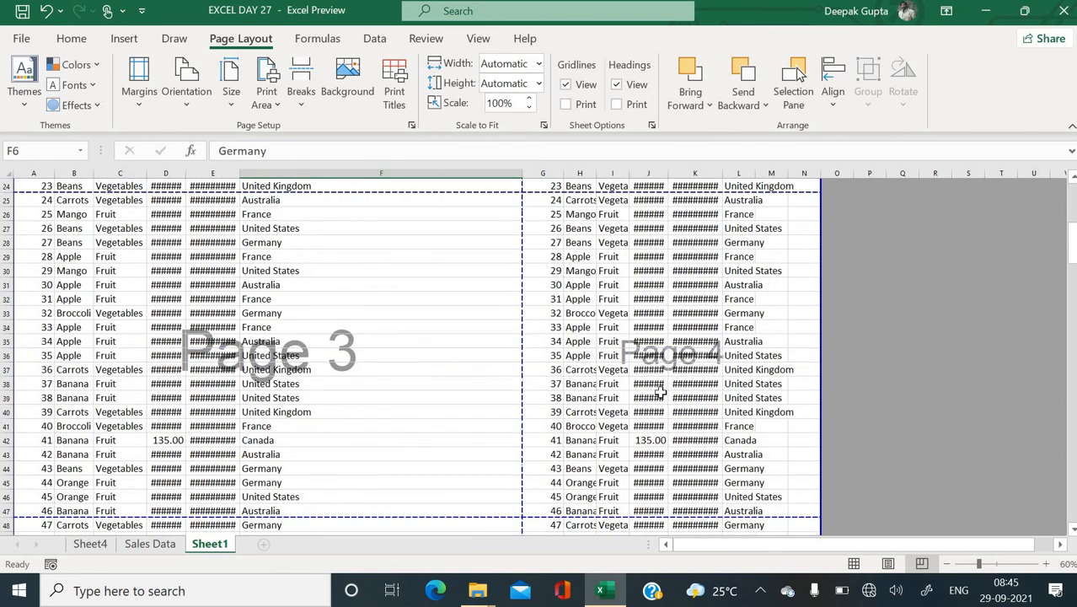
# Review the Page Setup settings, then set Sheet1's page order back to Down, then over and apply it
pyautogui.scroll(-8, 707, 406)
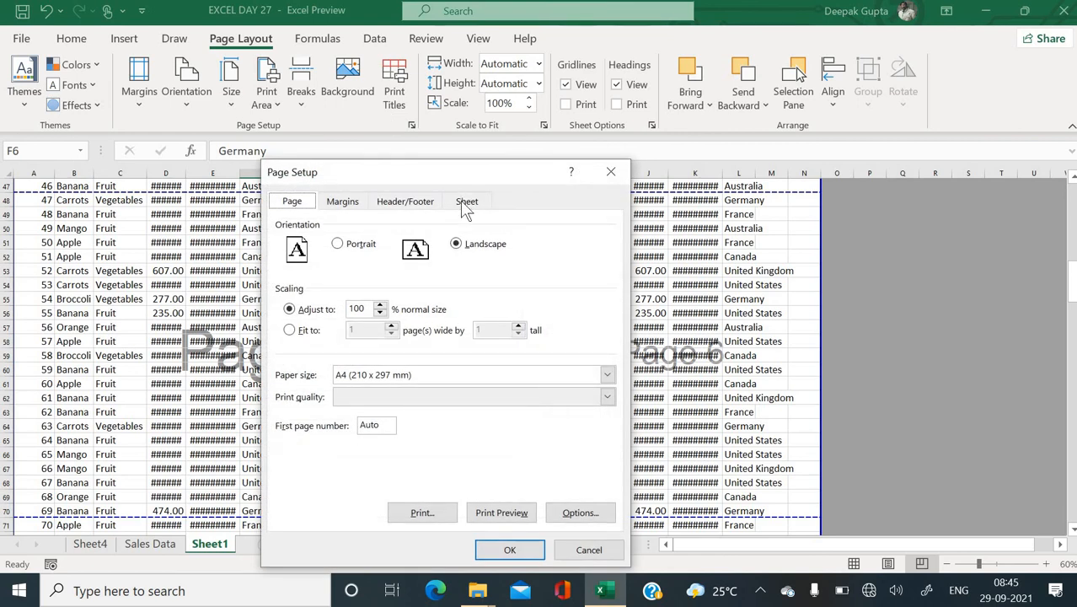
pyautogui.click(465, 202)
pyautogui.click(294, 205)
pyautogui.click(363, 207)
pyautogui.click(408, 206)
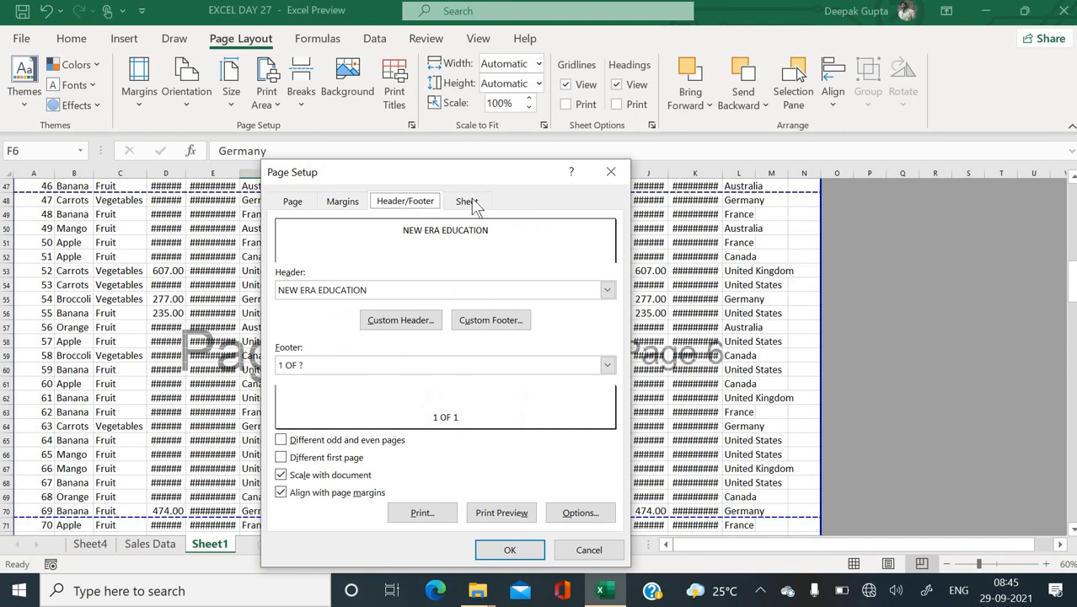
pyautogui.click(471, 199)
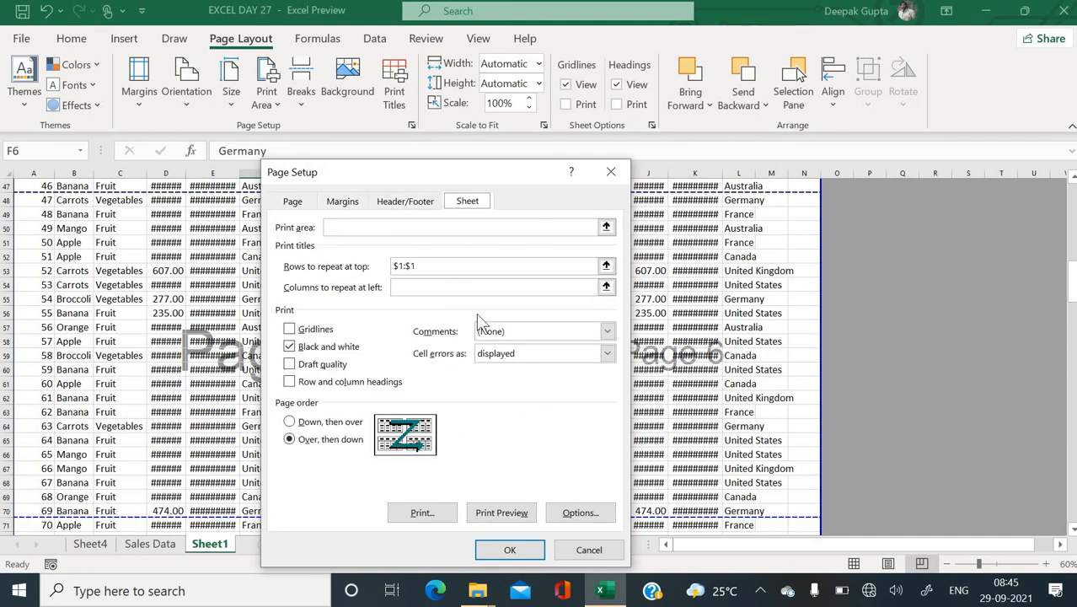
pyautogui.click(314, 422)
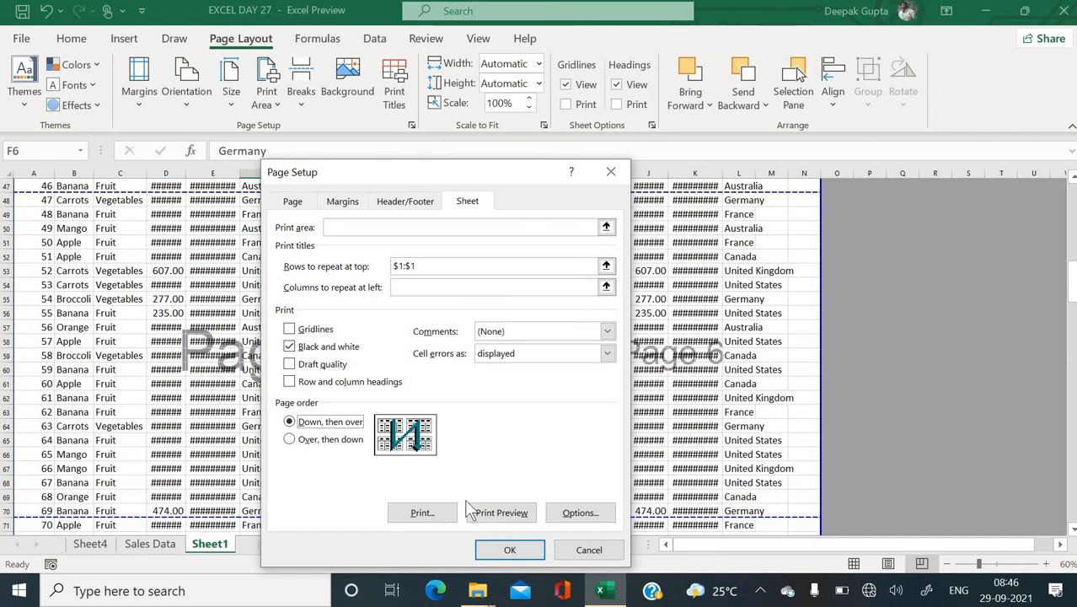
pyautogui.click(495, 550)
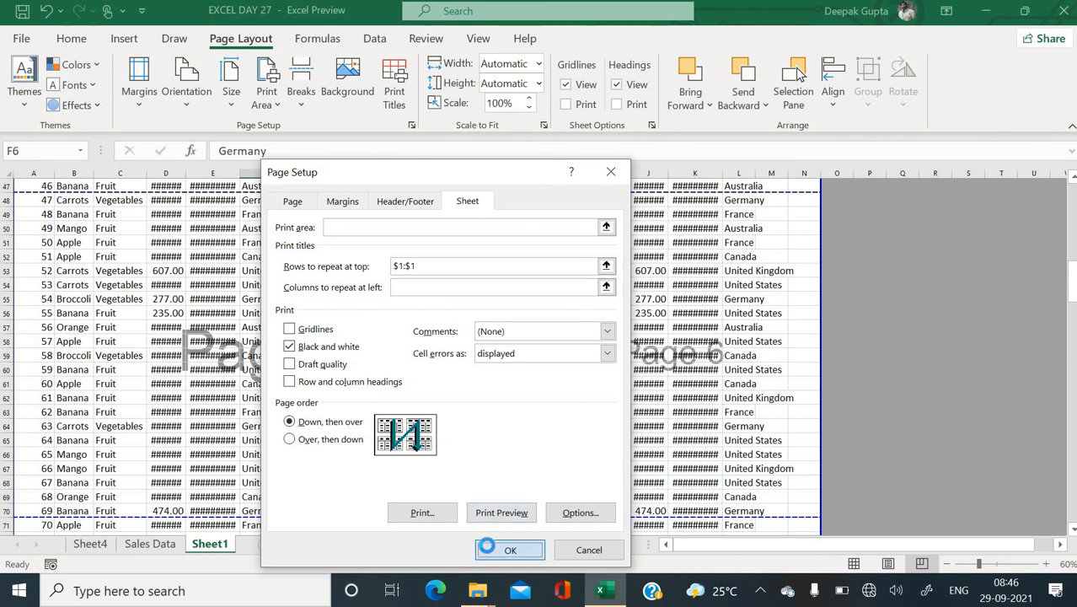
# Insert the picture new-era from the new era folder on the office (E:) drive as Sheet1's background
pyautogui.click(346, 95)
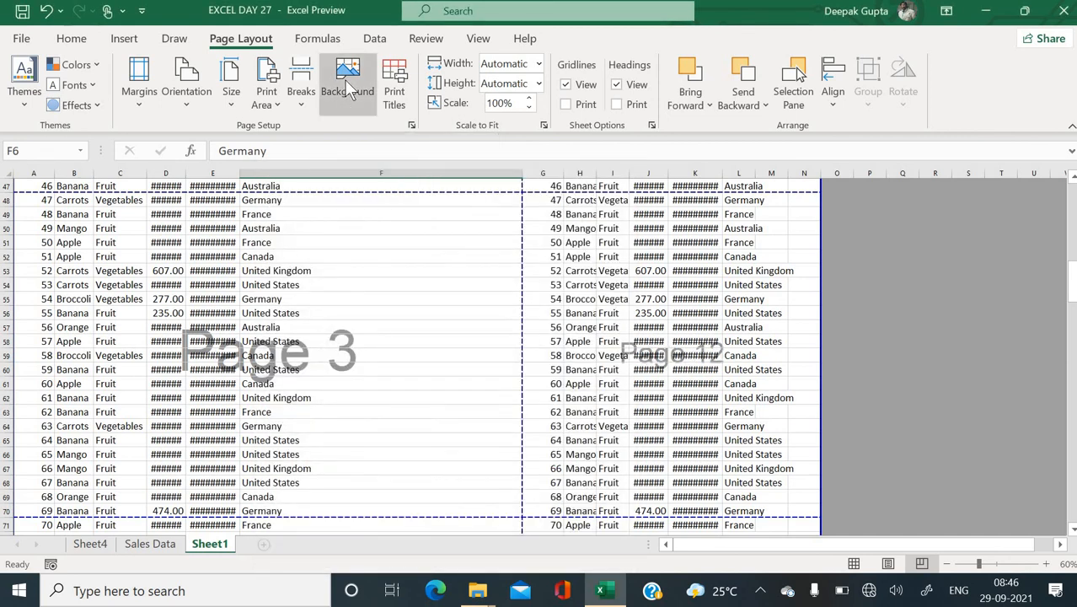
pyautogui.click(518, 338)
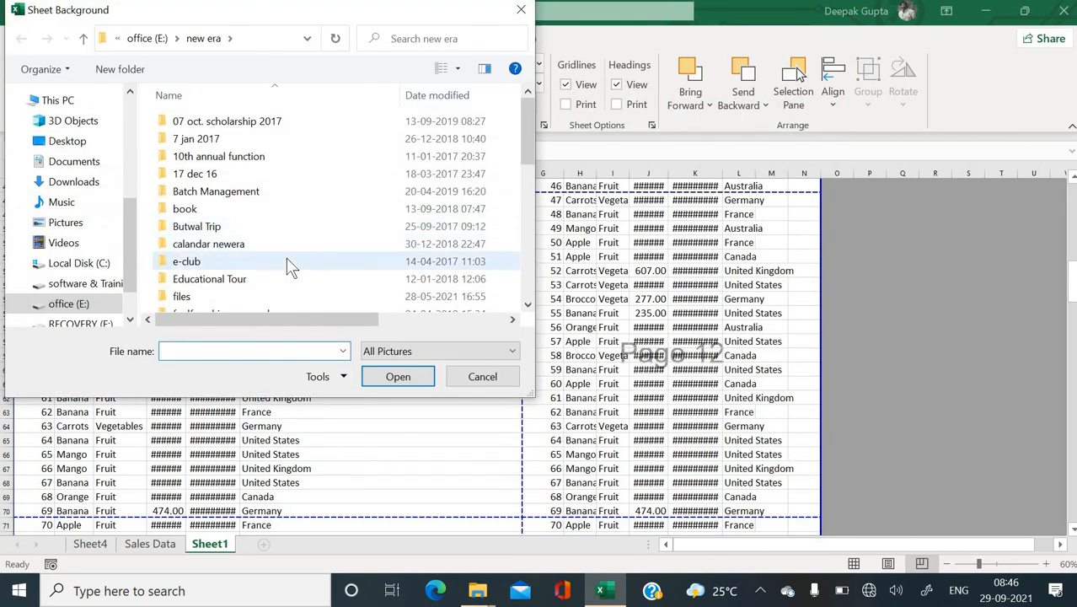
pyautogui.scroll(-4, 261, 284)
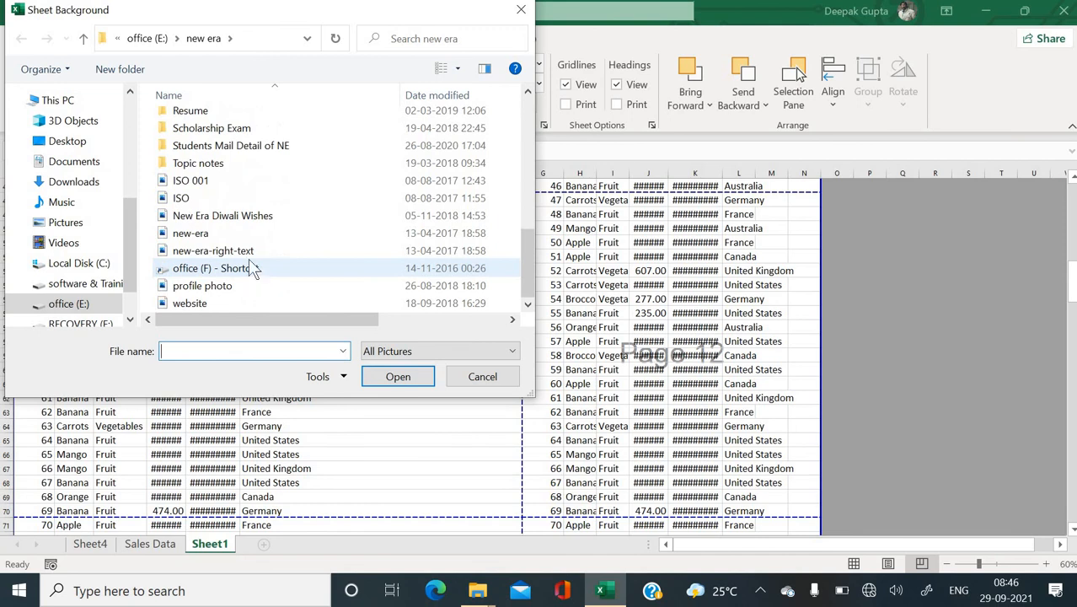
pyautogui.click(202, 233)
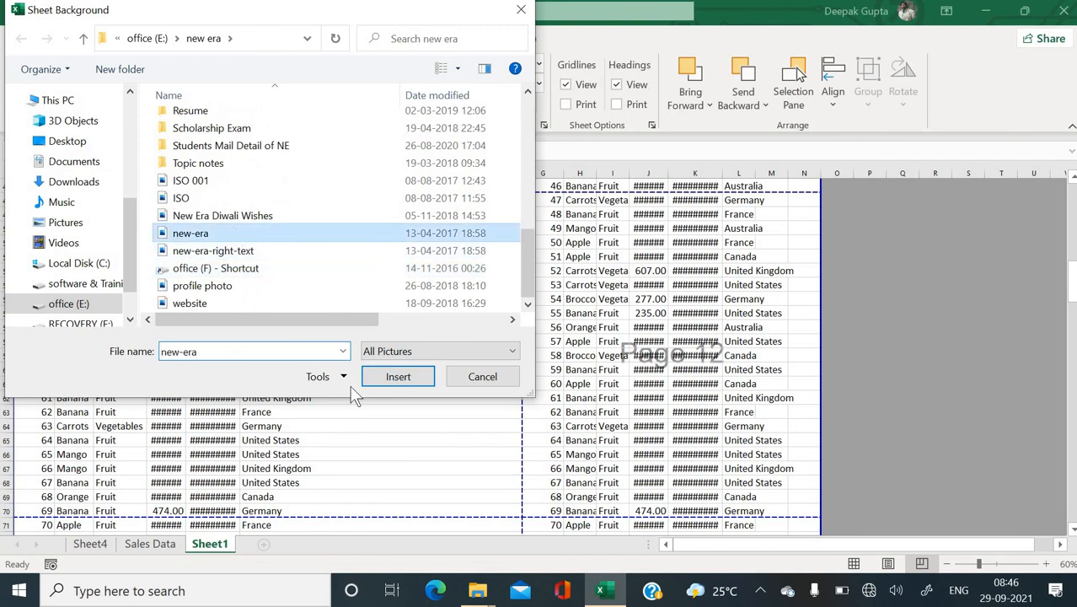
pyautogui.click(396, 379)
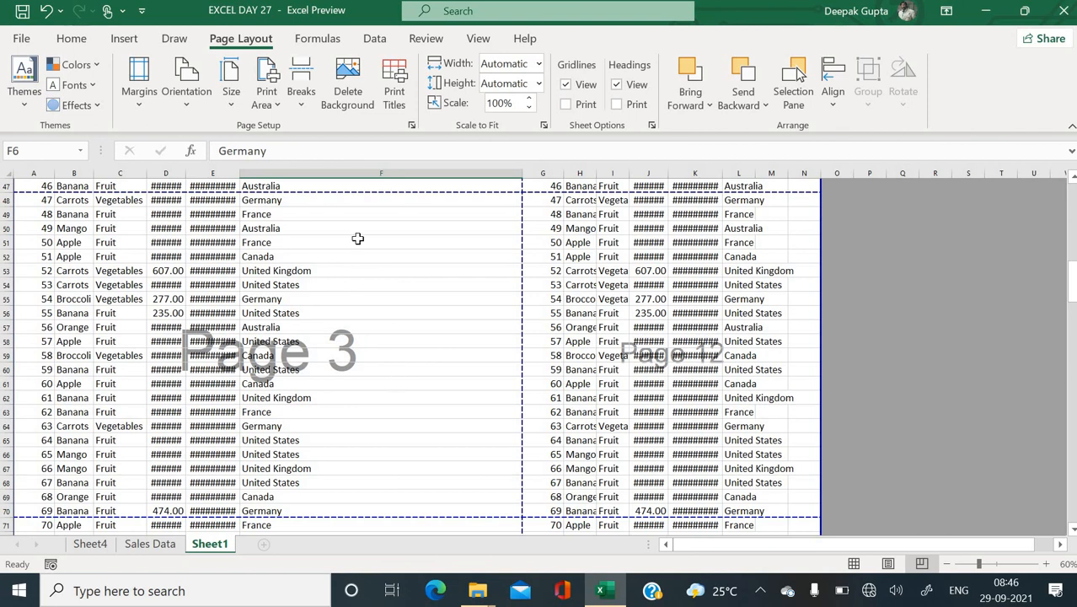
pyautogui.click(316, 344)
pyautogui.click(344, 284)
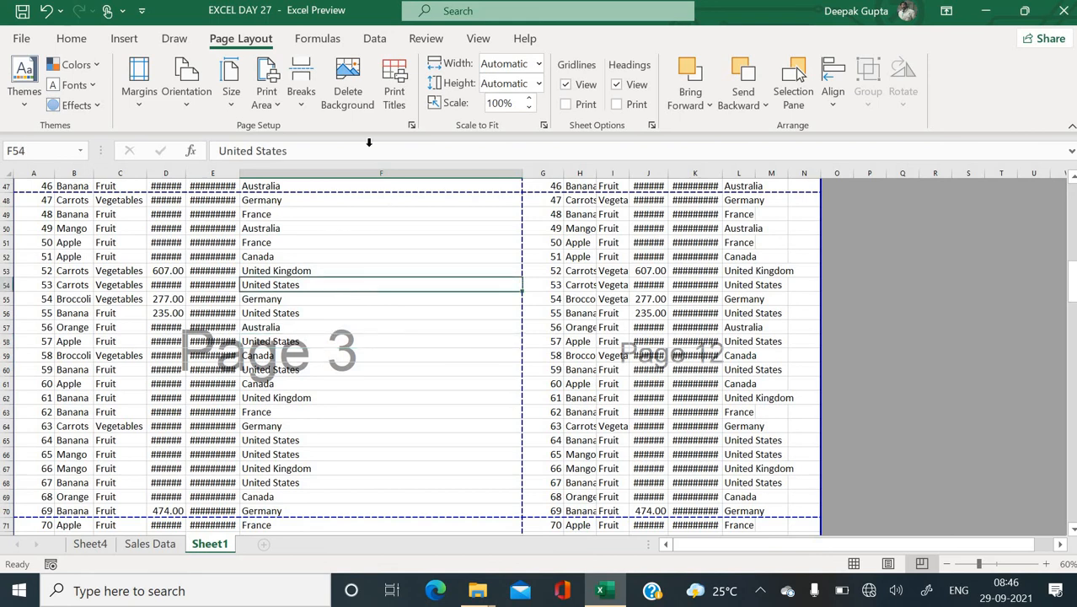
# Restore Normal view and examine the background picture behind the data up to the header row
pyautogui.click(479, 40)
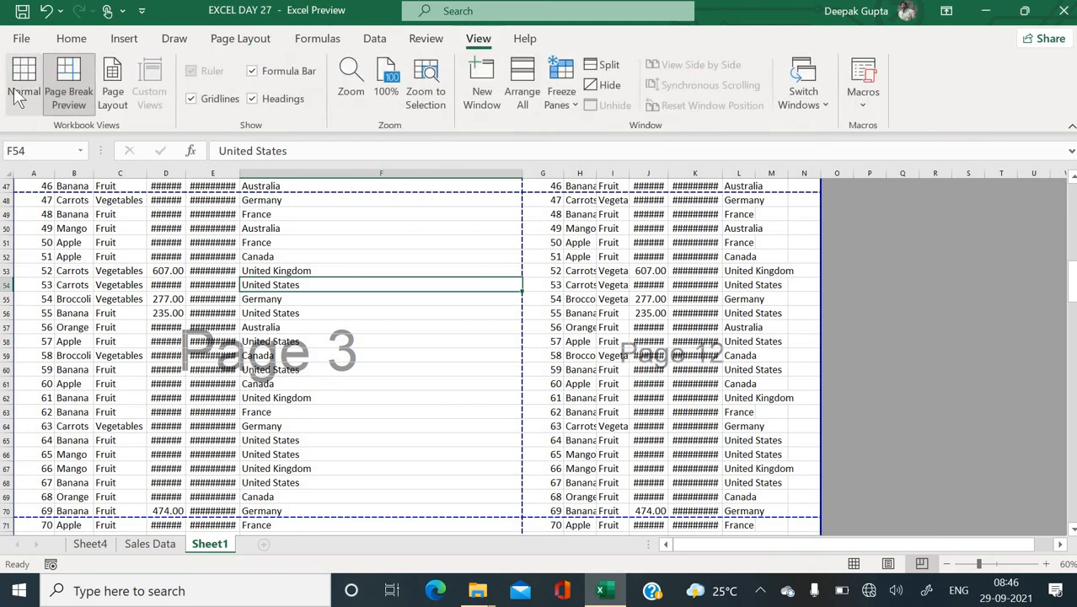
pyautogui.click(20, 94)
pyautogui.click(421, 381)
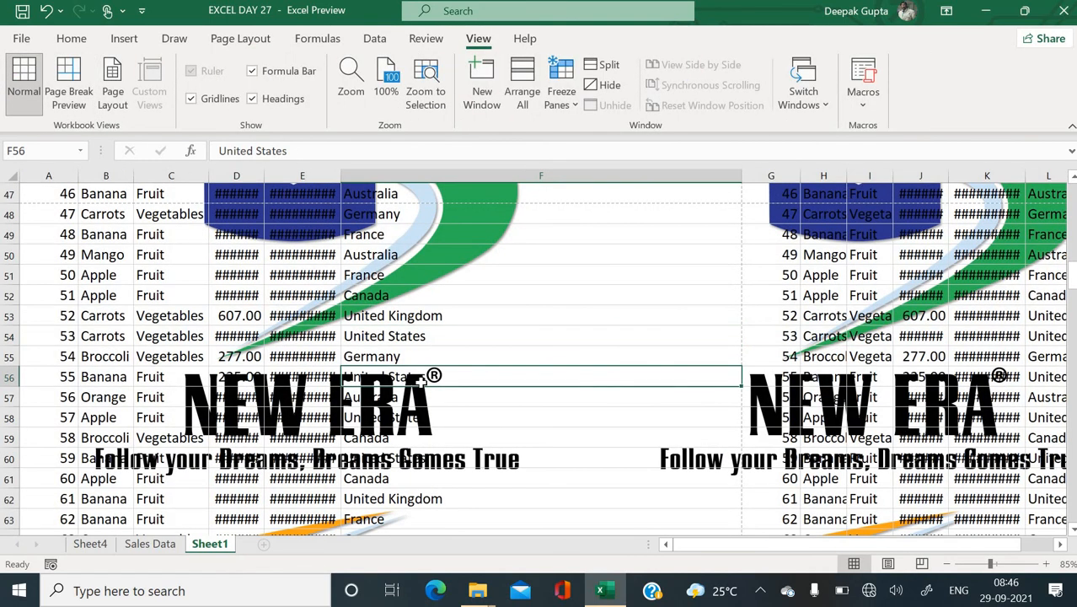
pyautogui.scroll(15, 421, 381)
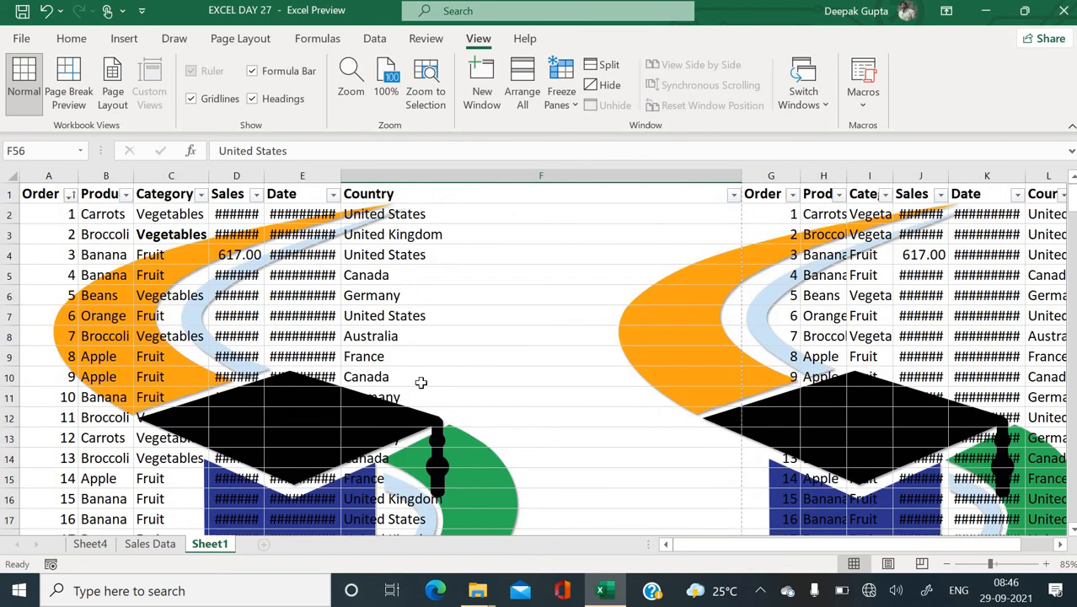
# Check in the print preview whether the background picture prints, and return to Sheet1
pyautogui.hotkey('ctrl', 'p')
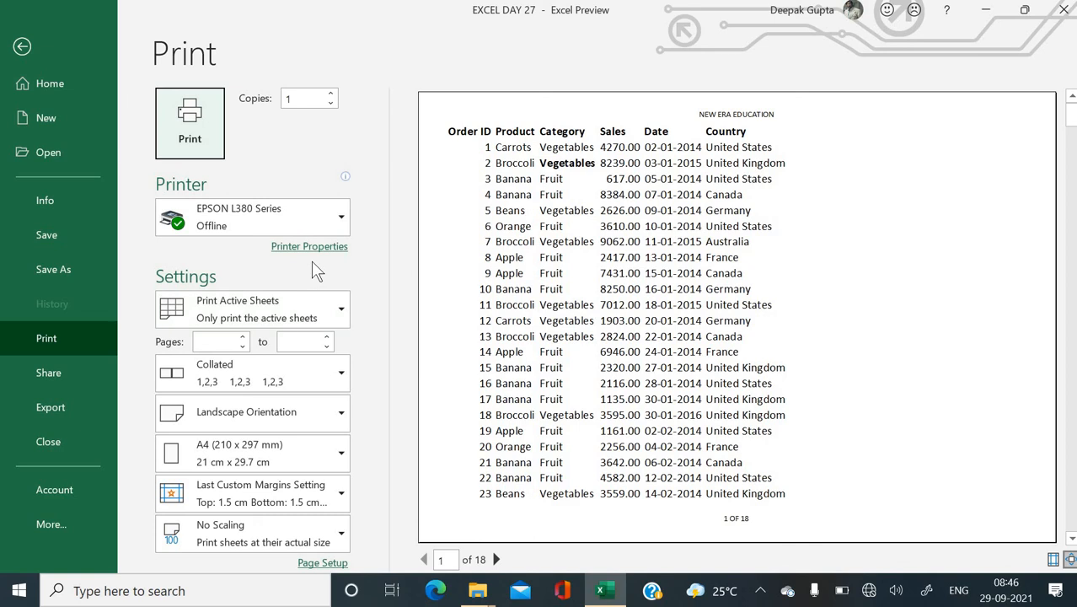
pyautogui.press('Escape')
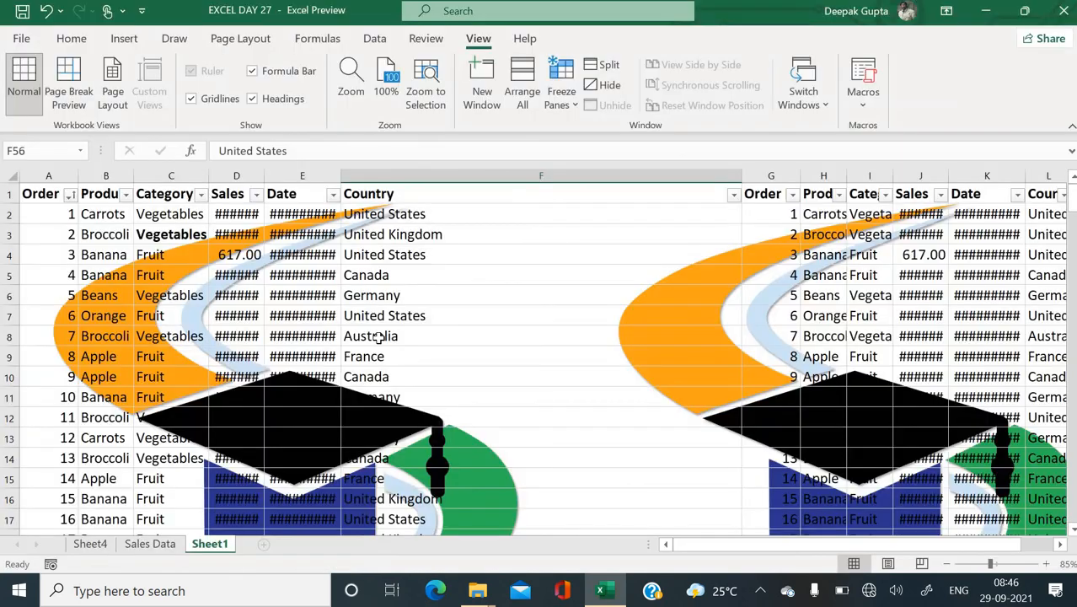
pyautogui.click(351, 308)
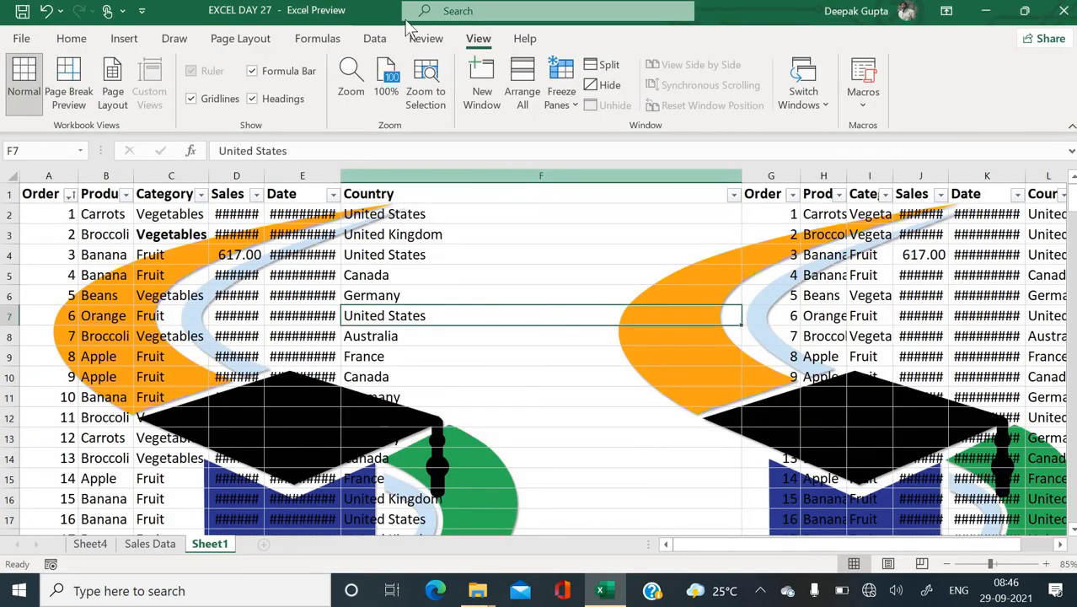
# Delete the background picture from Sheet1
pyautogui.click(241, 38)
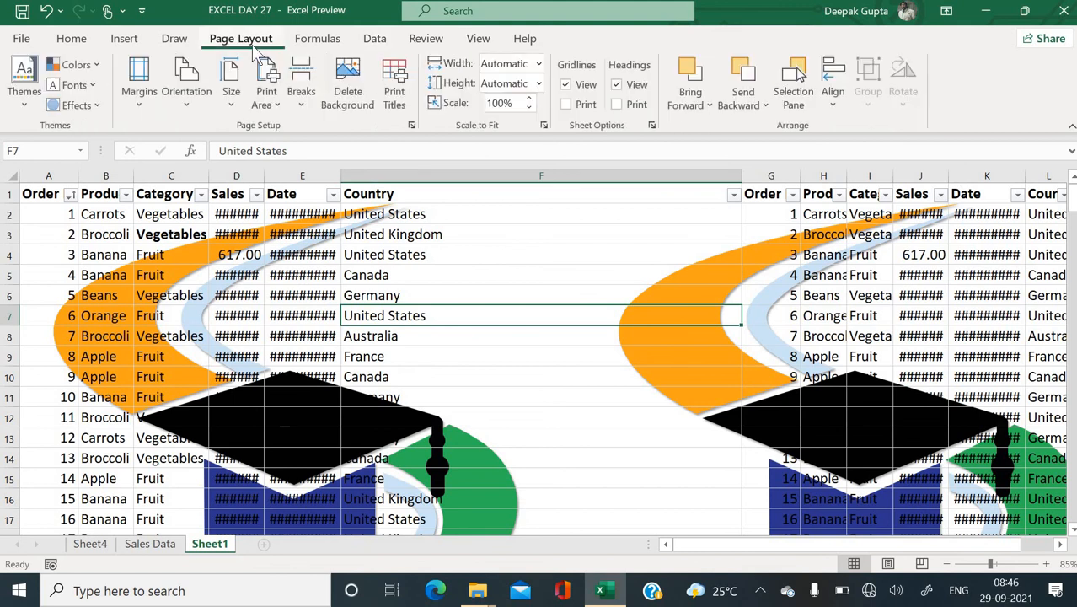
pyautogui.click(361, 83)
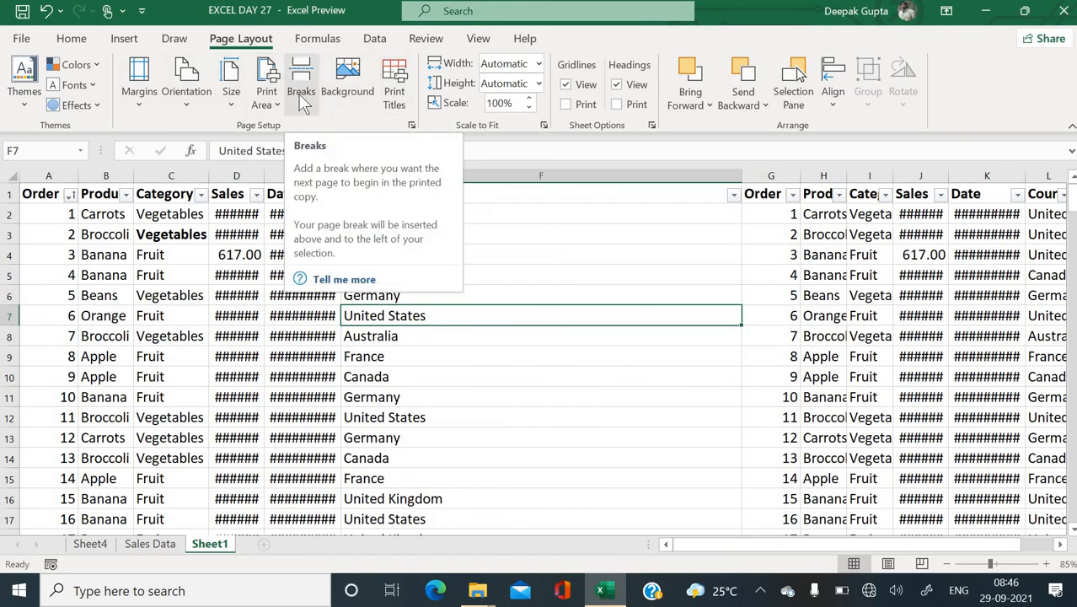
pyautogui.click(266, 355)
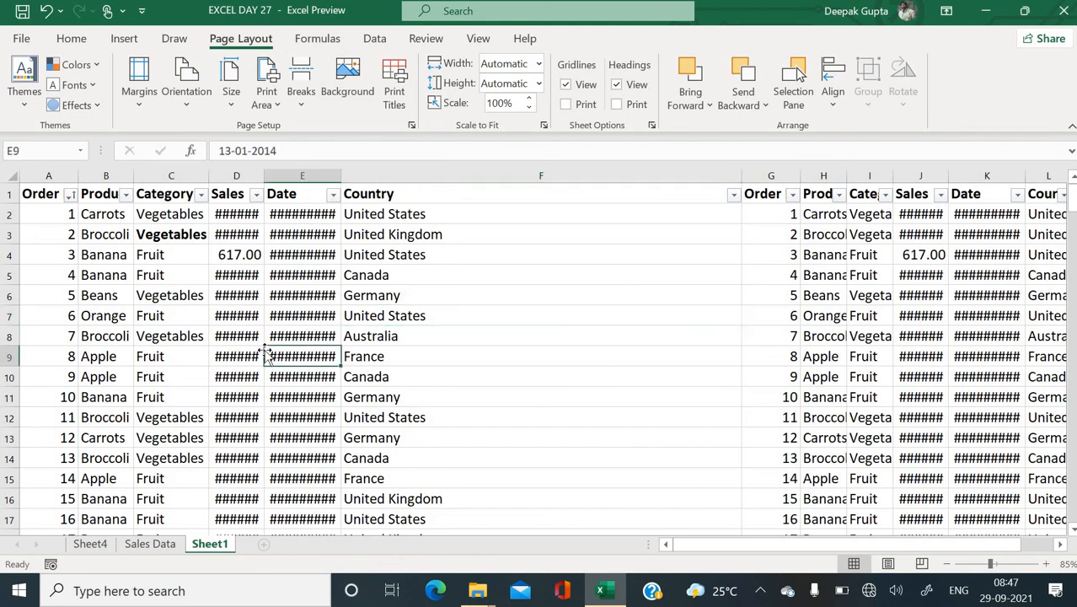